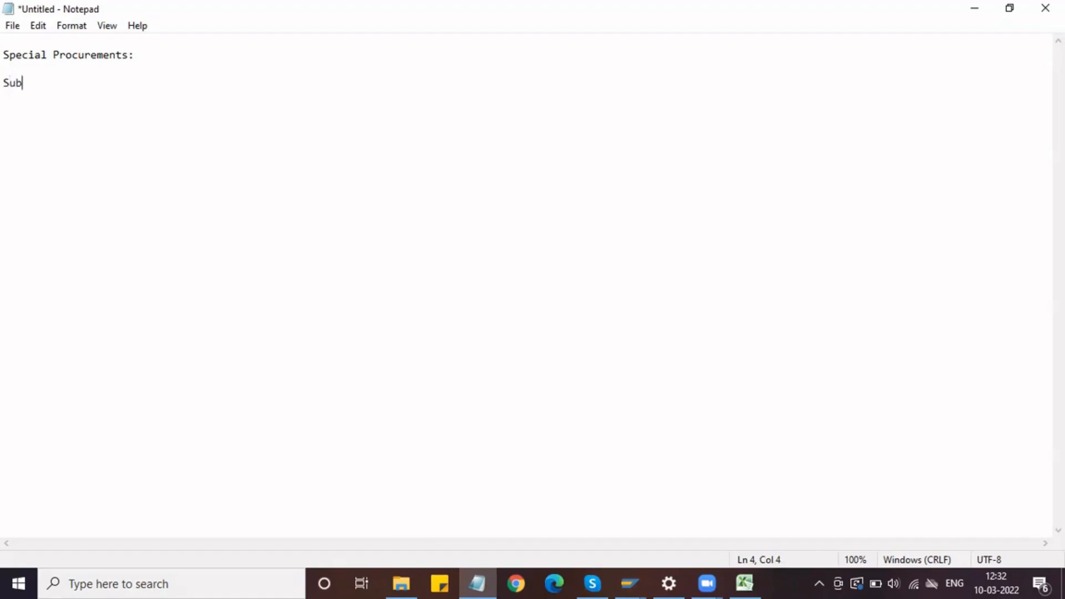
Step: Complete the line below the "Special Procurements:" heading as "Sub-contracting Procurement process"
key(BackSpace)
text(- con)
key(BackSpace)
key(BackSpace)
key(BackSpace)
key(BackSpace)
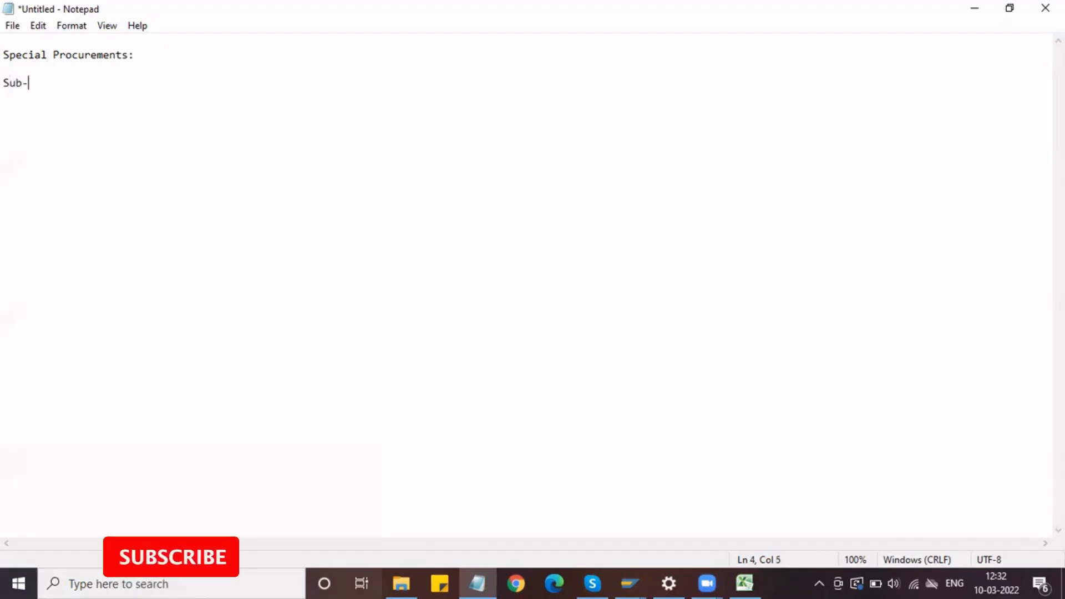
text(contrac)
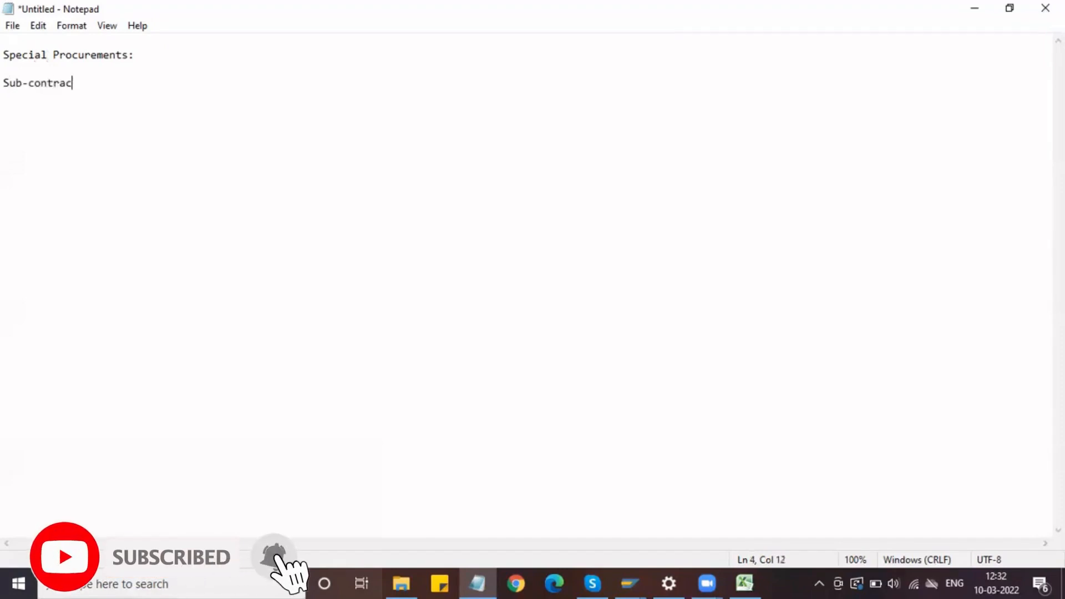
text(ting P)
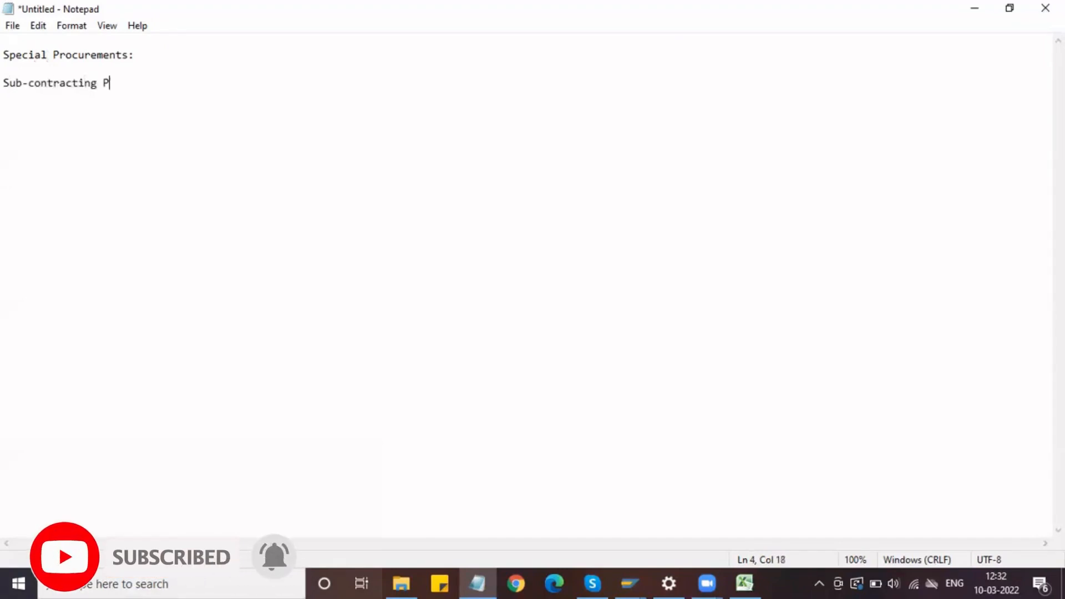
text(rocurem)
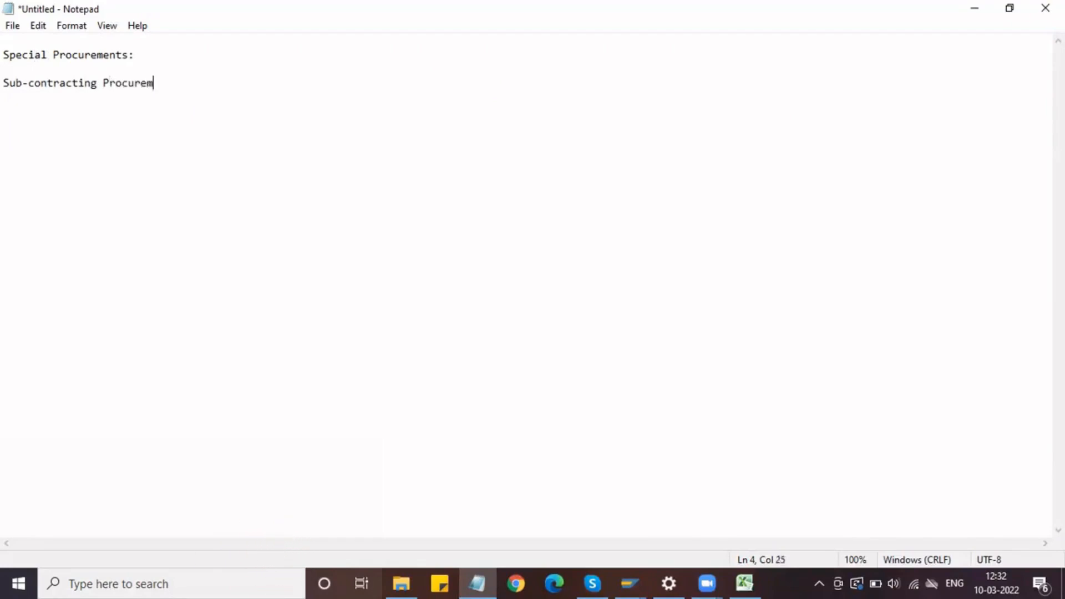
text(ent process)
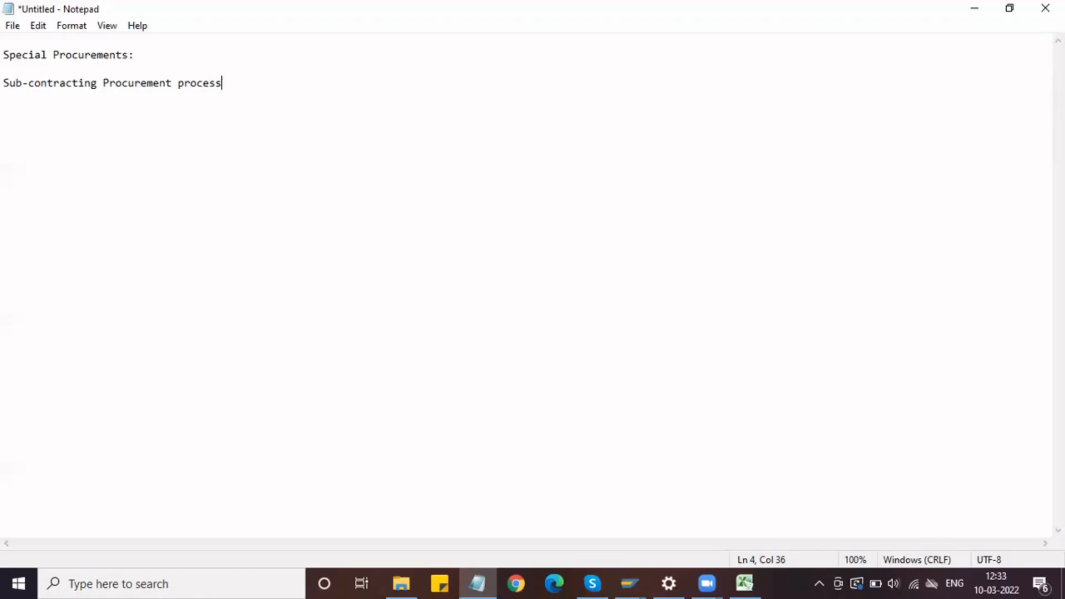
Step: Add the heading "Pre-requisites:" below the procurement process line, leaving two blank lines between them
key(Return)
key(Return)
key(Return)
text(Pre-requisites)
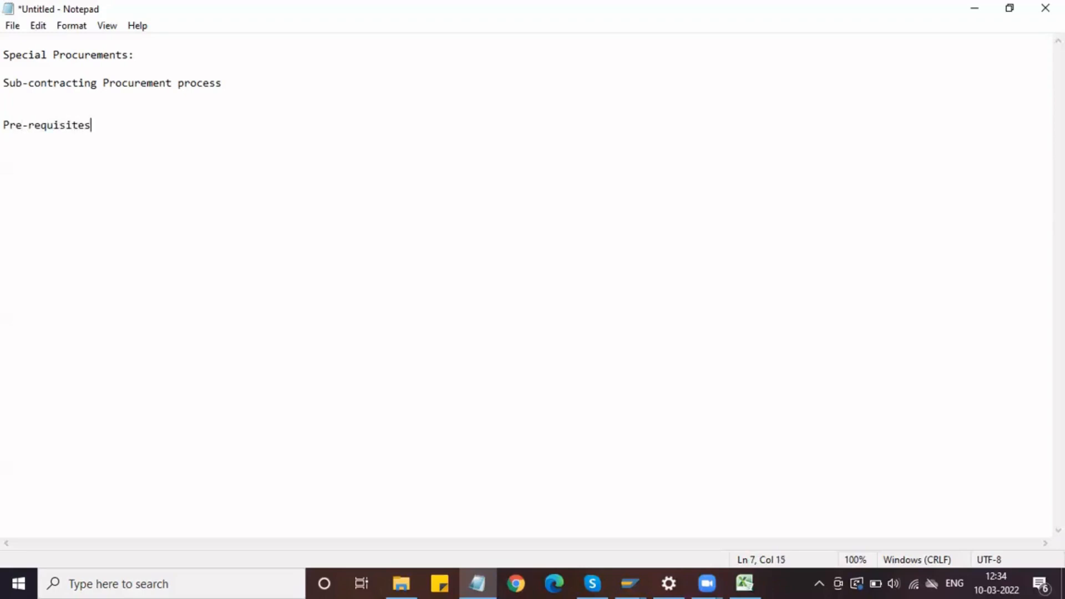
text(:)
Step: Enter "Raw materials" below the "Pre-requisites:" heading, separated from it by one blank line
key(Return)
key(Return)
text(Re)
key(BackSpace)
key(BackSpace)
key(BackSpace)
key(Return)
text(Raw material)
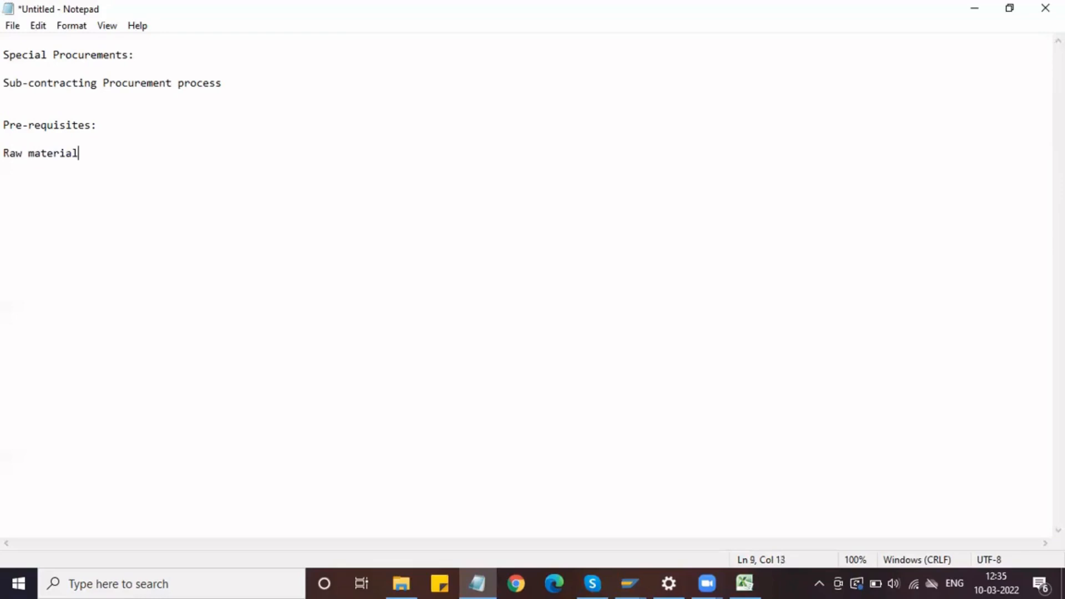
text(s, Finished)
Step: Extend the "Raw materials" line with ", Finished Material,"
drag(84, 156, 8, 161)
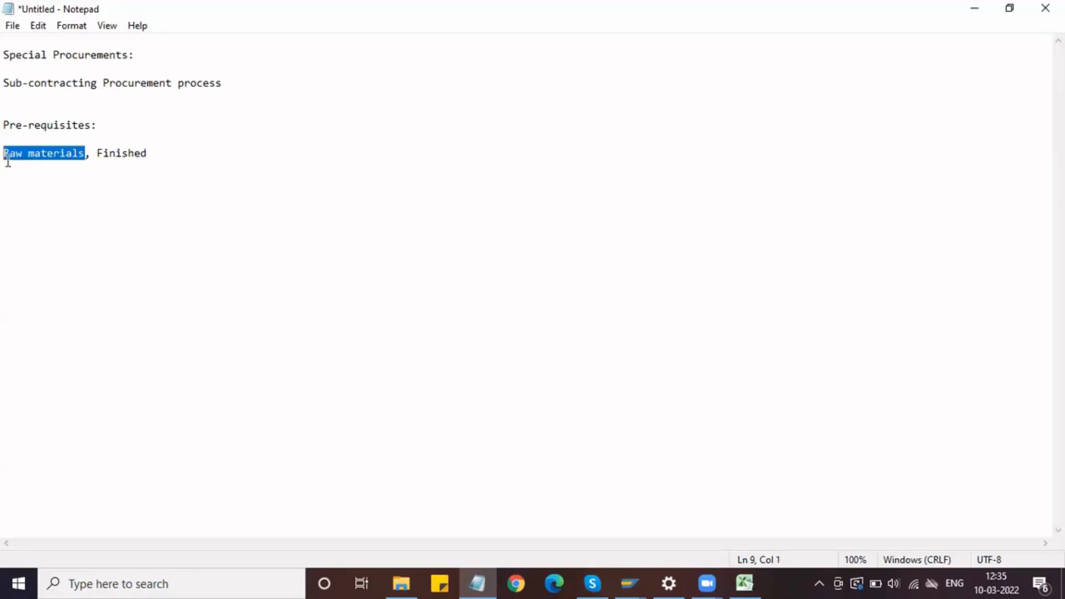
click(160, 154)
text(Ma)
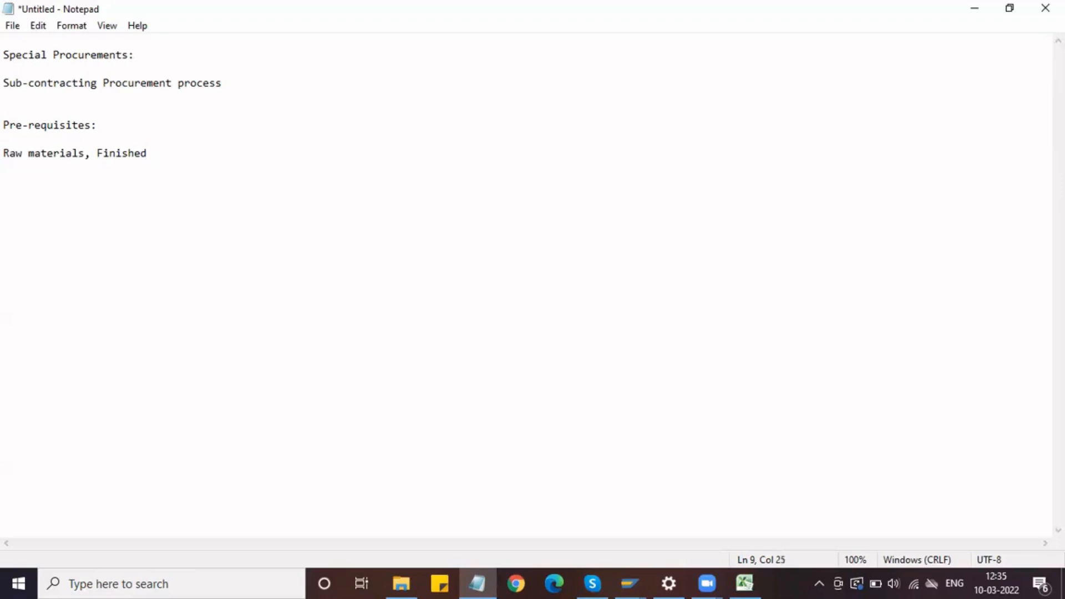
text(terial,)
Step: Add the line "BOM -" below the materials line, after one blank line
key(Return)
key(Return)
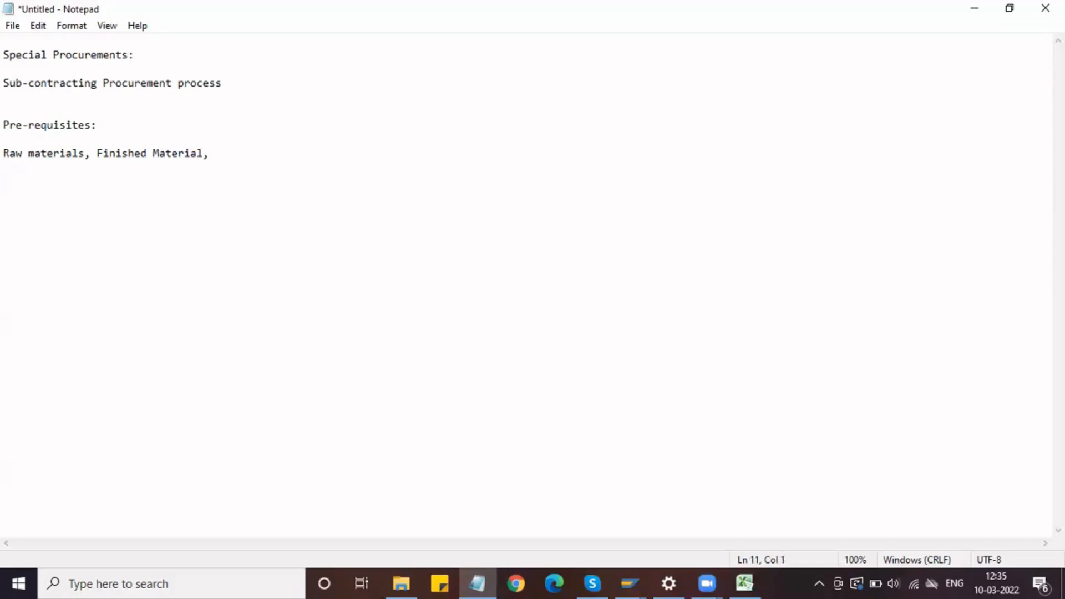
text(BOM -)
key(shift+Home)
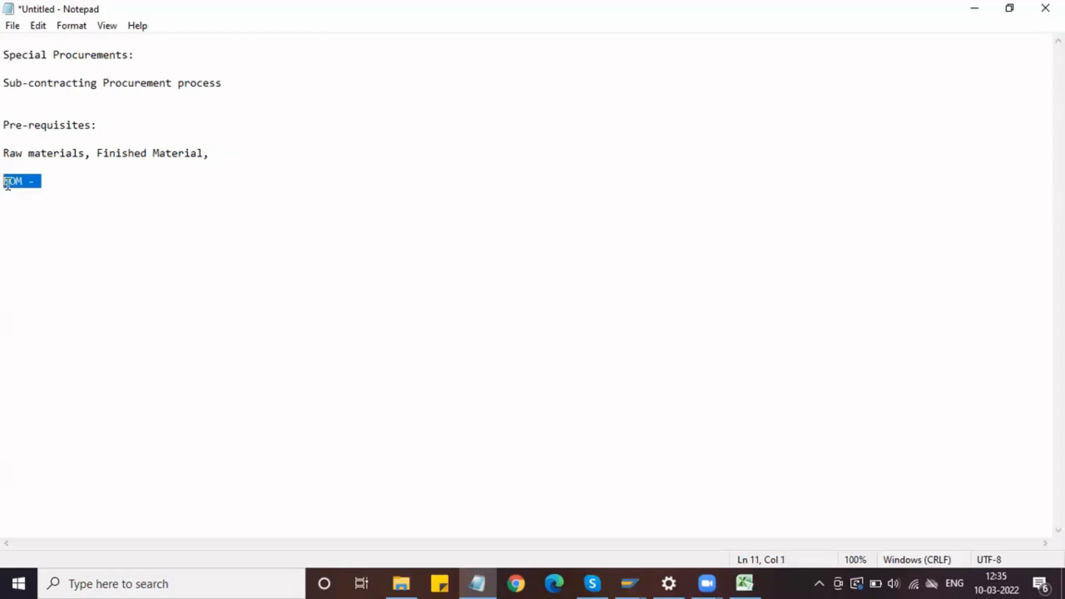
click(53, 182)
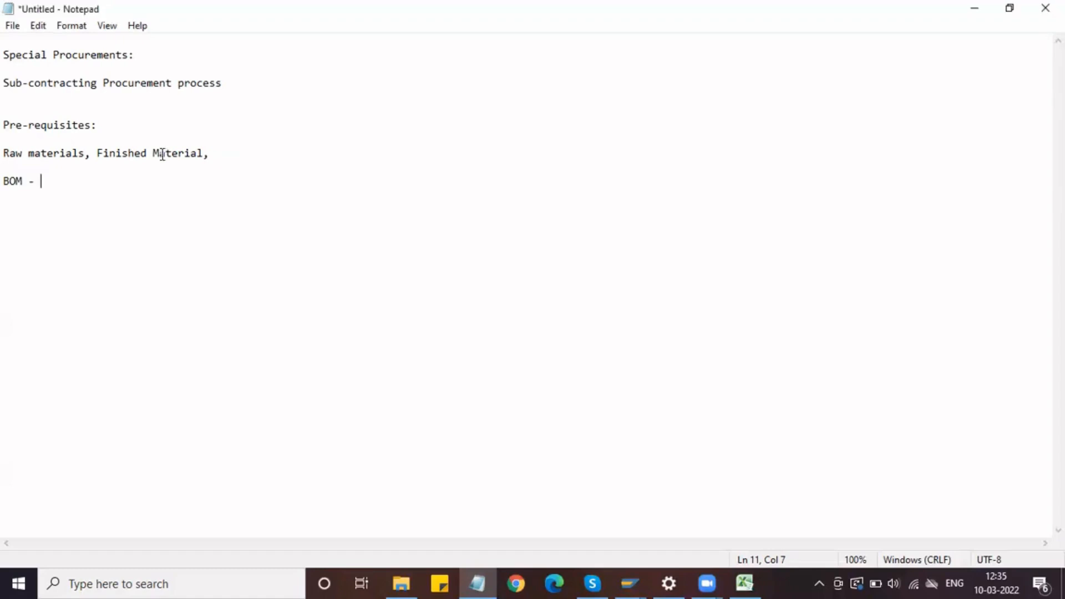
drag(209, 155, 100, 153)
click(220, 153)
click(92, 151)
drag(92, 151, 3, 156)
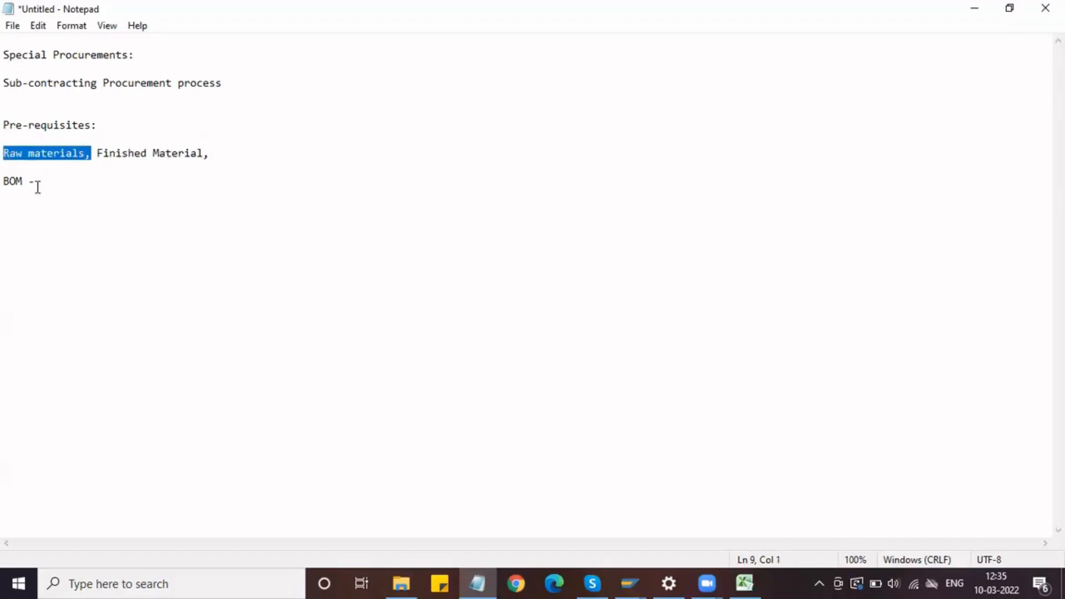
Step: Add the line "Subcontracting Info Record" below the BOM line, after one blank line
click(44, 182)
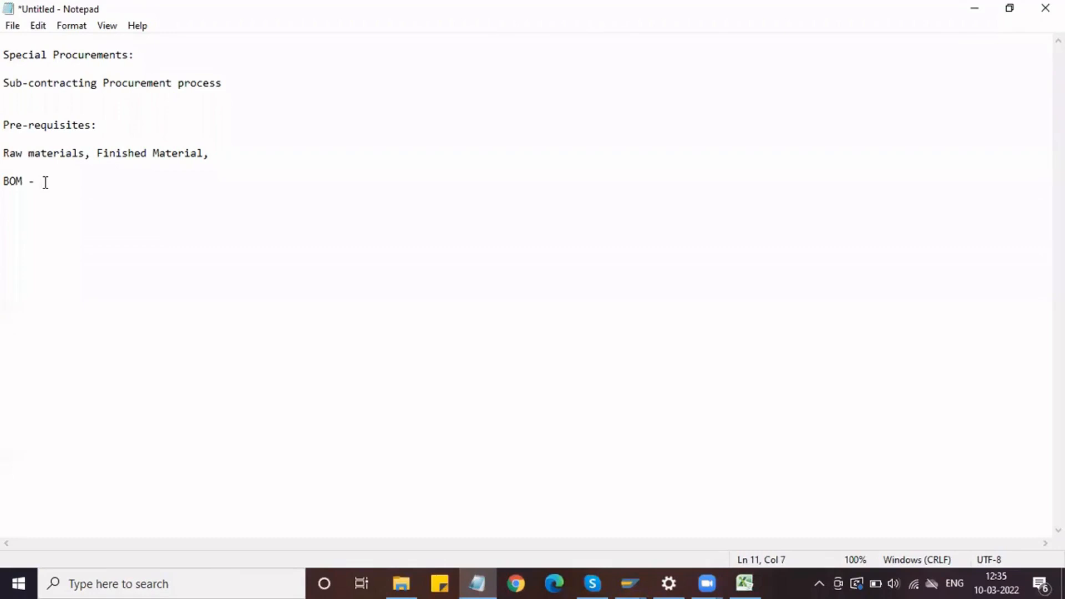
key(Return)
key(Return)
text(Subcontracting In)
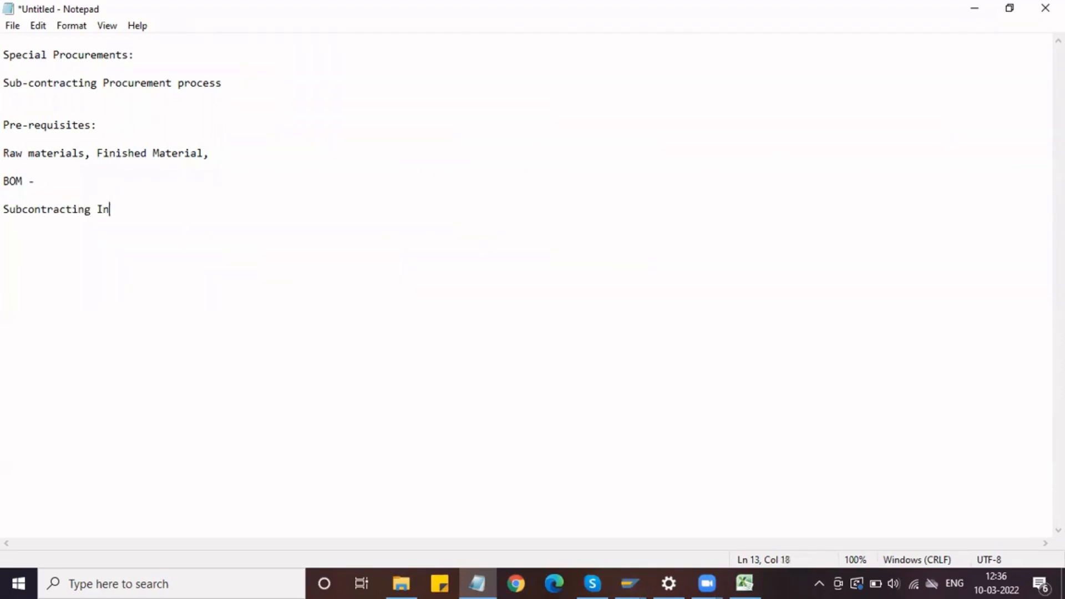
text(fo Record)
Step: Insert the line "MRP plant parameter for Sub Contracting" between the "Pre-requisites:" heading and the materials line
click(105, 126)
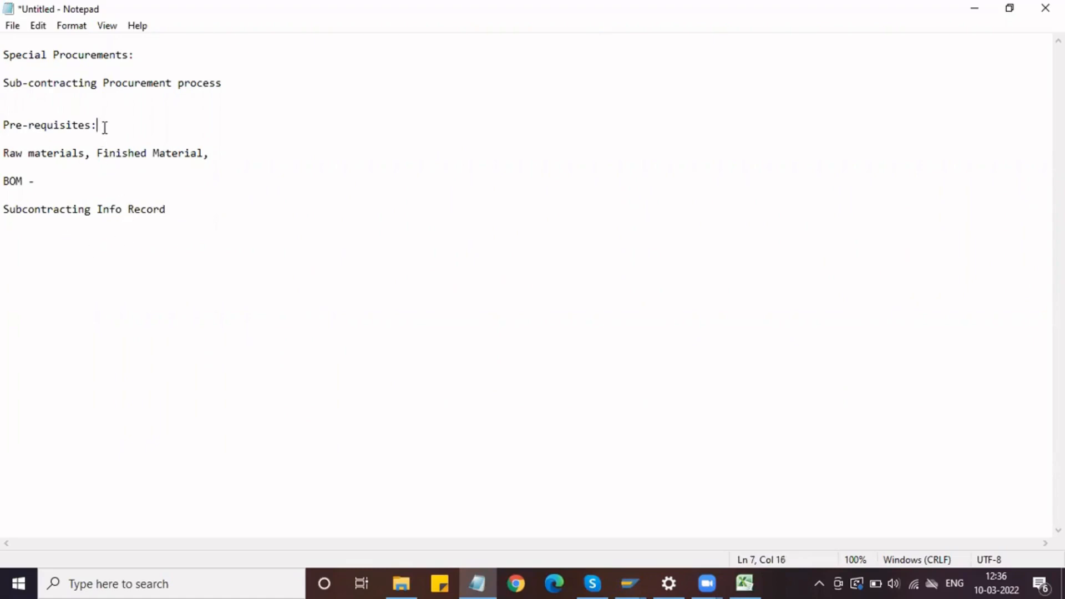
key(Return)
key(Return)
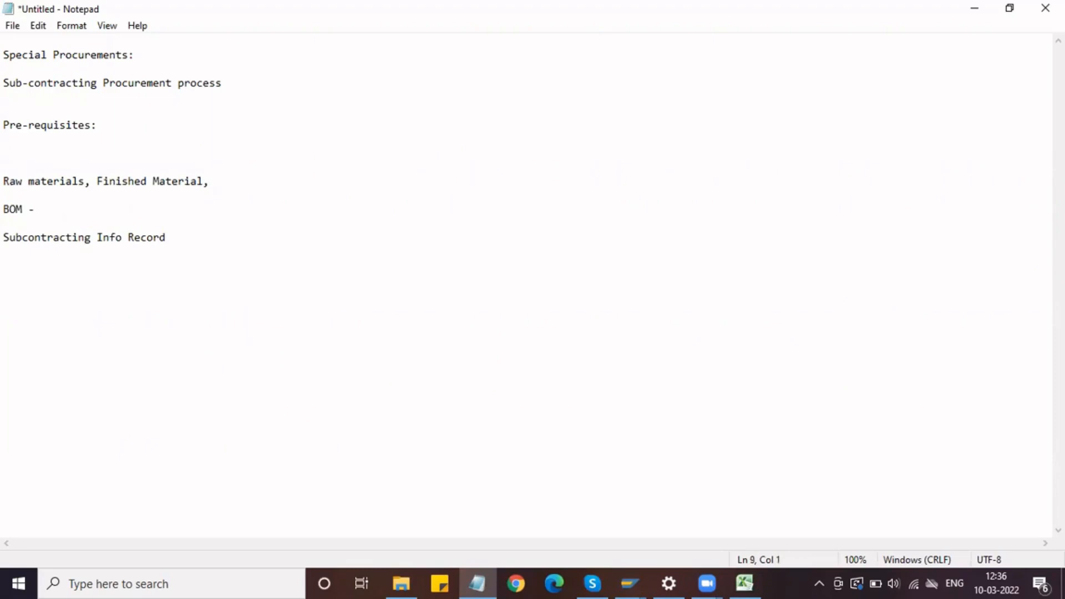
text(MRP plant para)
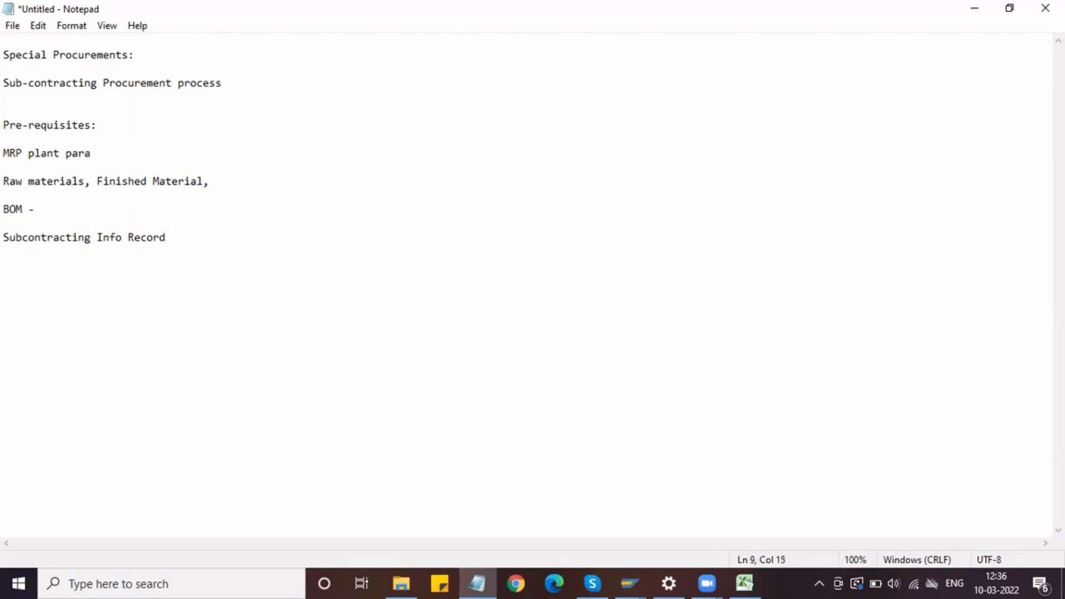
text(meter for Sub Con)
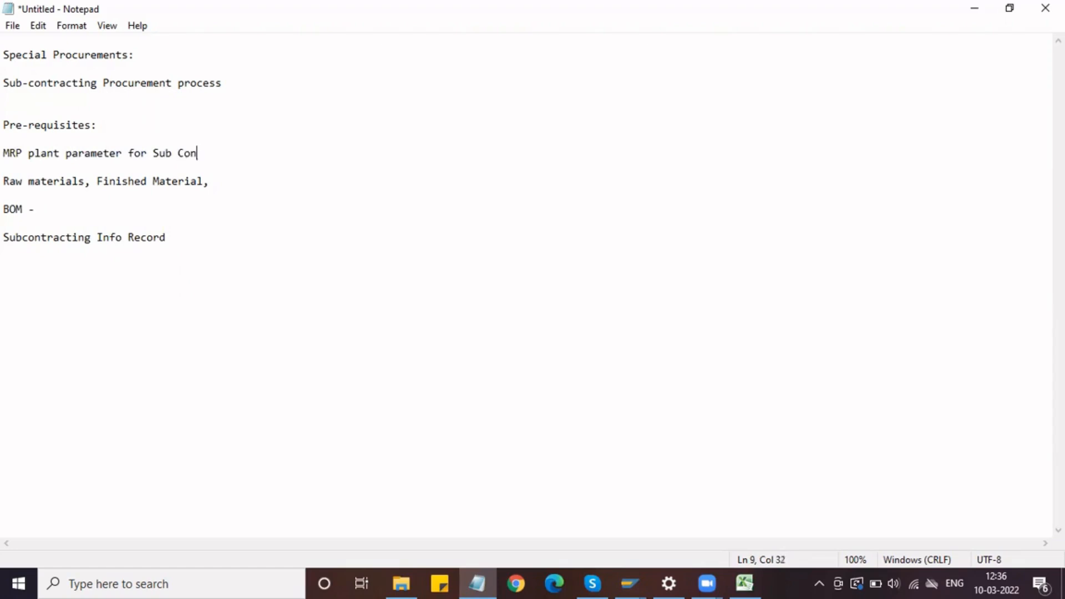
text(trating)
text(c)
Step: Review the prerequisite lines one by one, from the MRP plant parameter down to the Subcontracting Info Record
drag(260, 155, 3, 157)
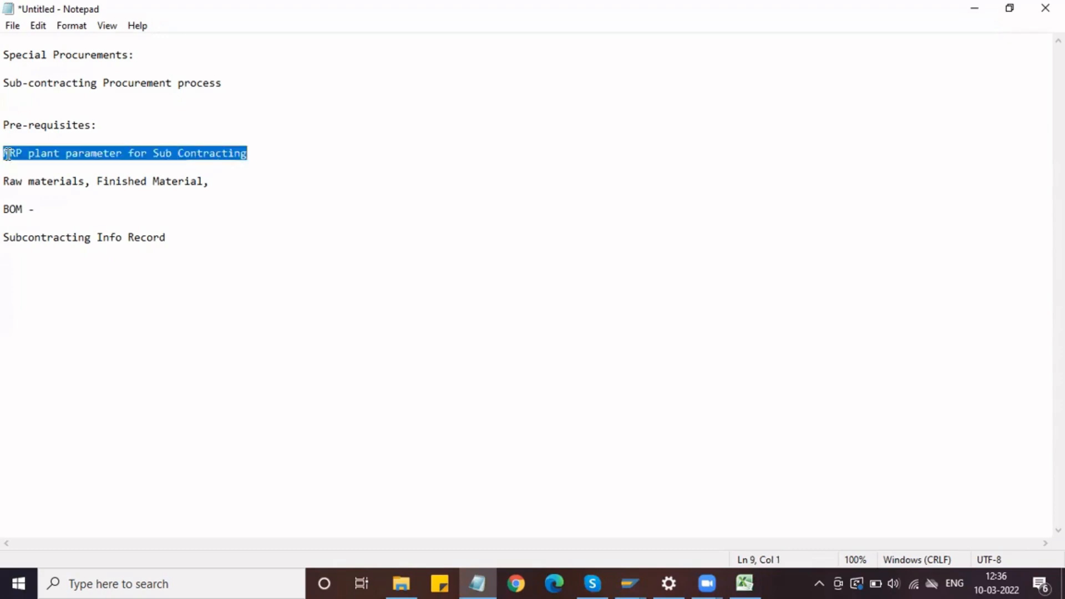
click(92, 183)
key(shift+Home)
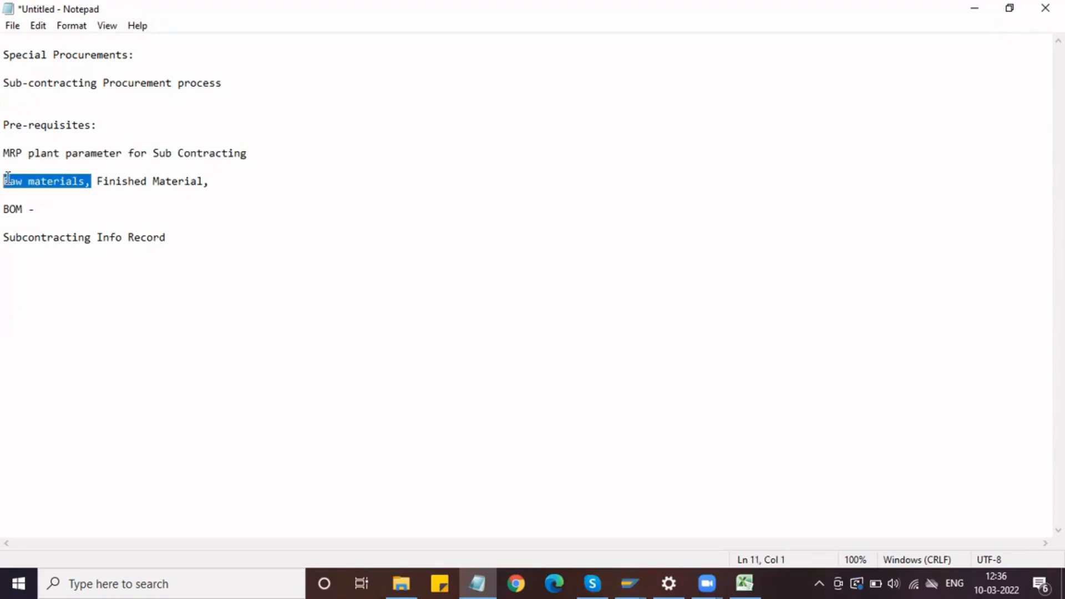
click(220, 190)
drag(118, 187, 8, 213)
click(43, 206)
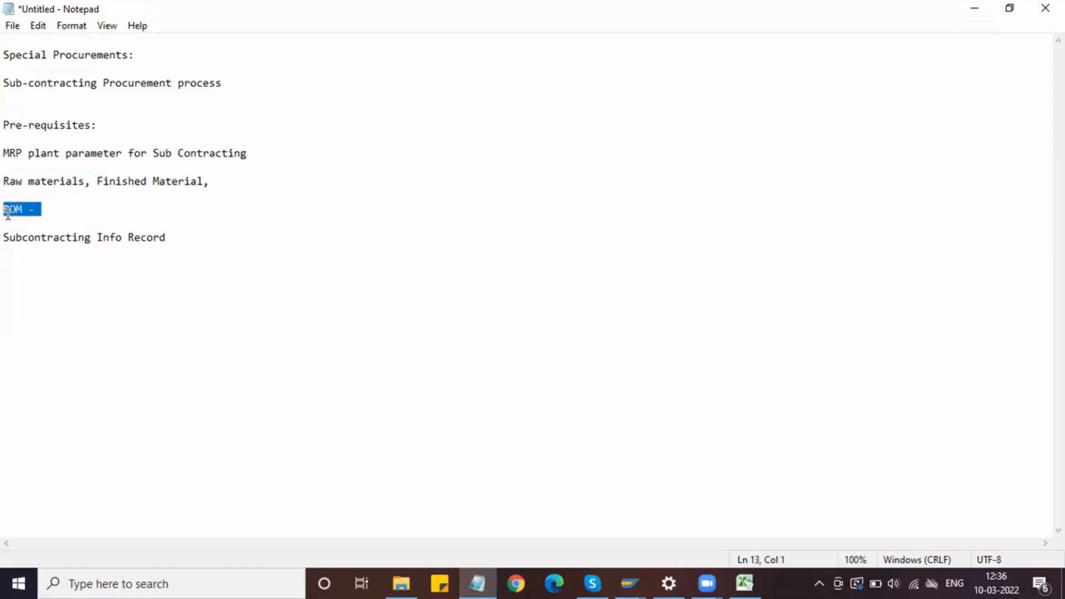
drag(234, 176, 7, 209)
click(42, 209)
click(66, 211)
click(169, 240)
key(shift+Home)
Step: Add the line "Sourcelist" below "Subcontracting Info Record", after one blank line
click(199, 234)
key(Return)
Step: Add the line "Vendor" below "Sourcelist" and insert "Sub contracting Vendor" in front of it
key(Return)
text(S)
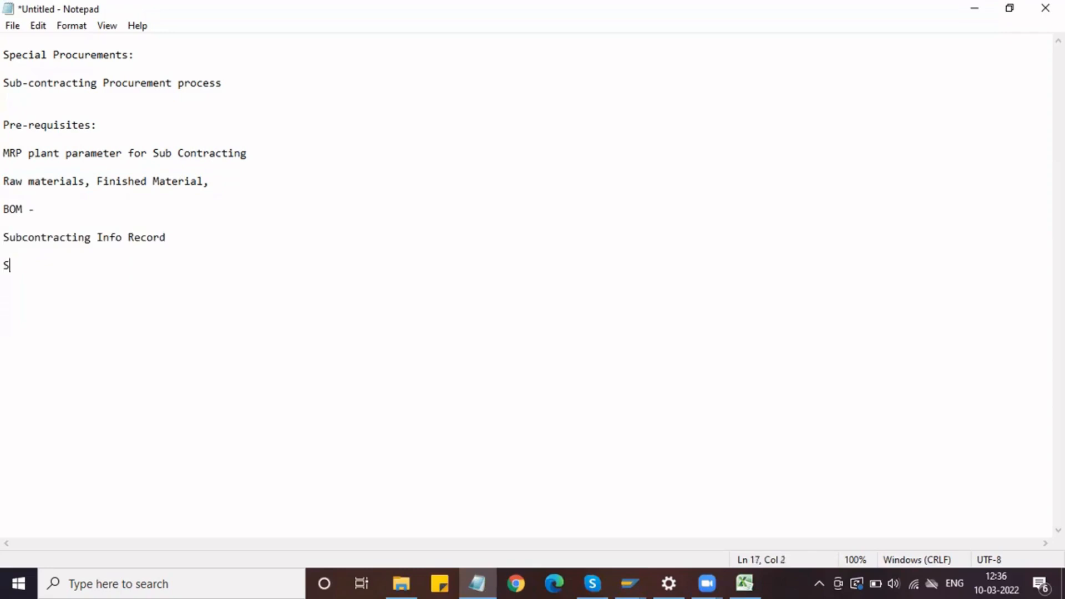
text(ourcelist)
key(Return)
key(Return)
text(Vendor)
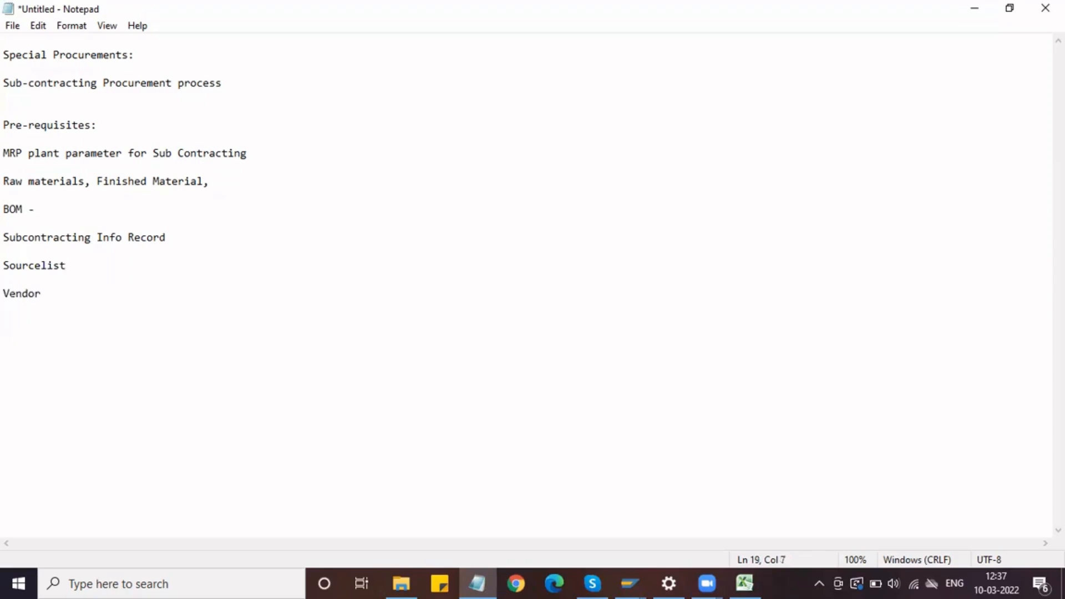
text(Sub  con)
text(tracti)
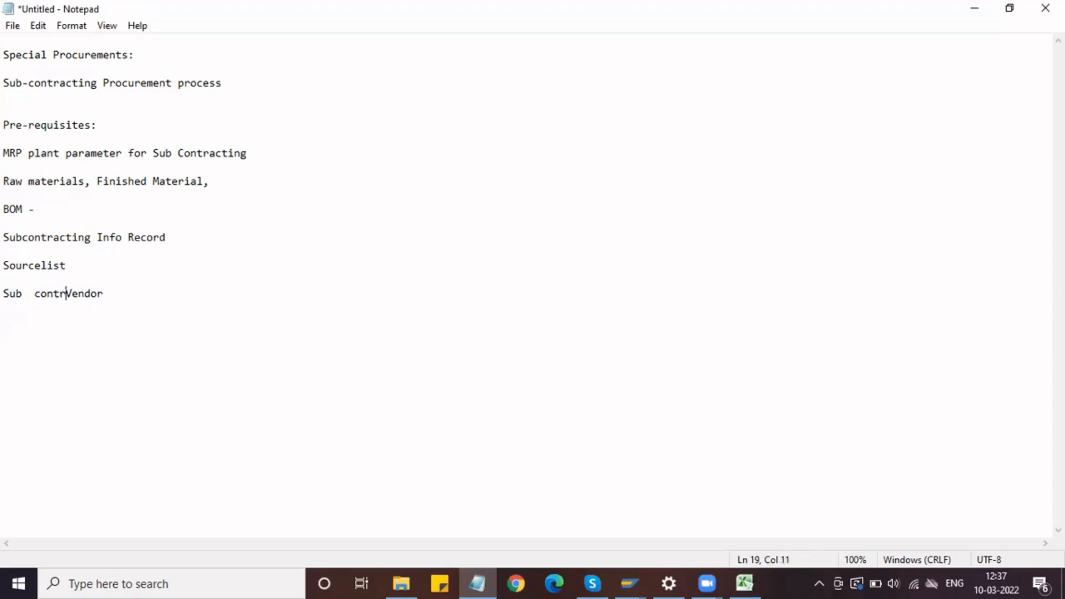
text(ng )
text(Vendor)
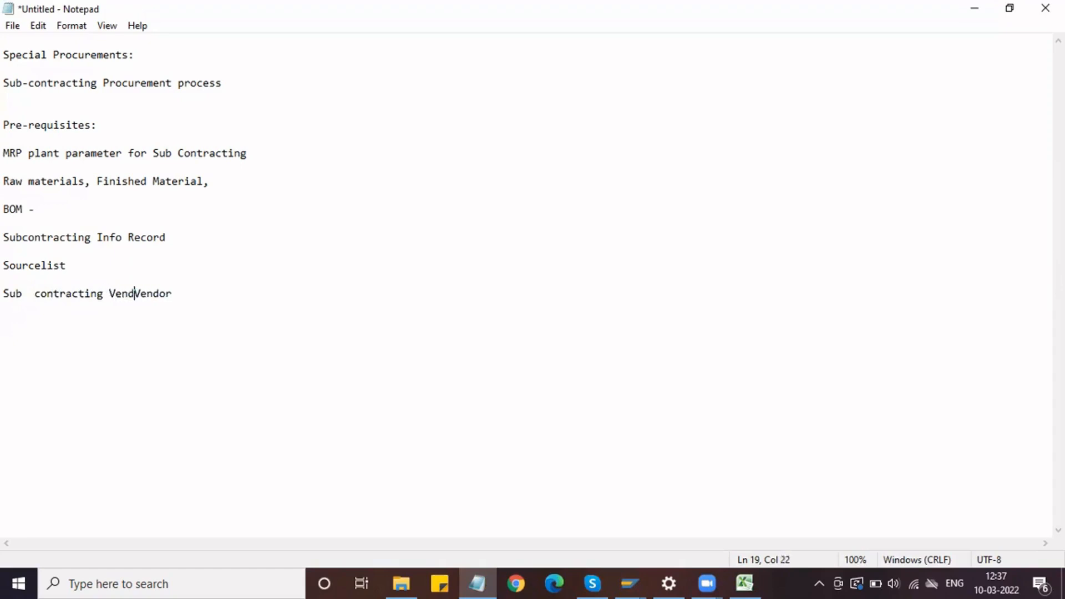
Step: Number the MRP plant parameter, materials and BOM lines as "1)", "2)" and "3)"
click(4, 153)
text(1))
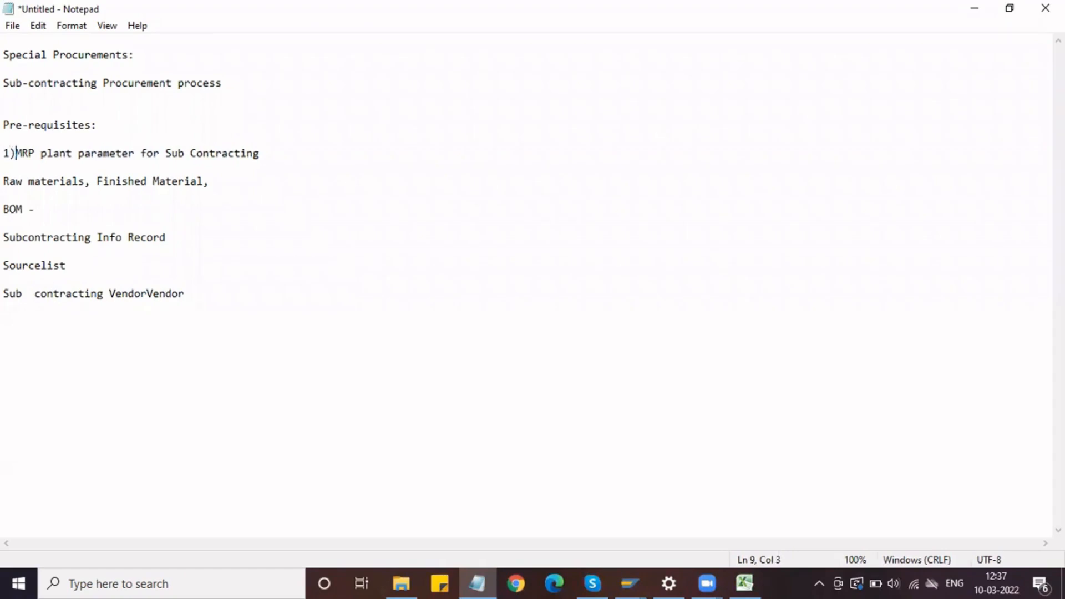
click(7, 180)
text(2))
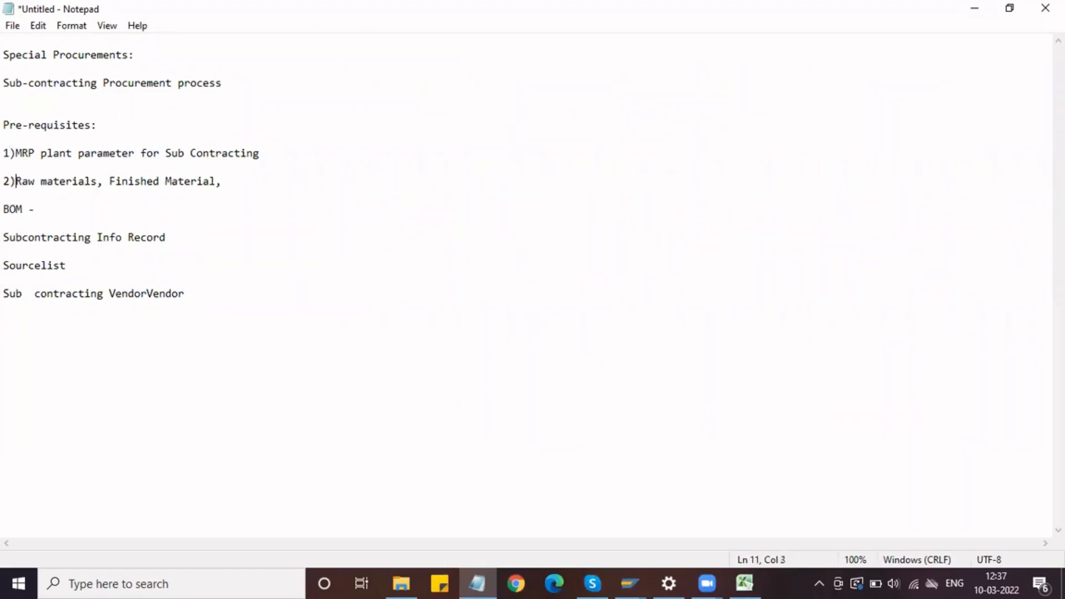
click(7, 215)
text(3))
key(BackSpace)
Step: Complete the BOM line with the text "Bill of materials" after the dash
click(60, 209)
text(Bill of mate)
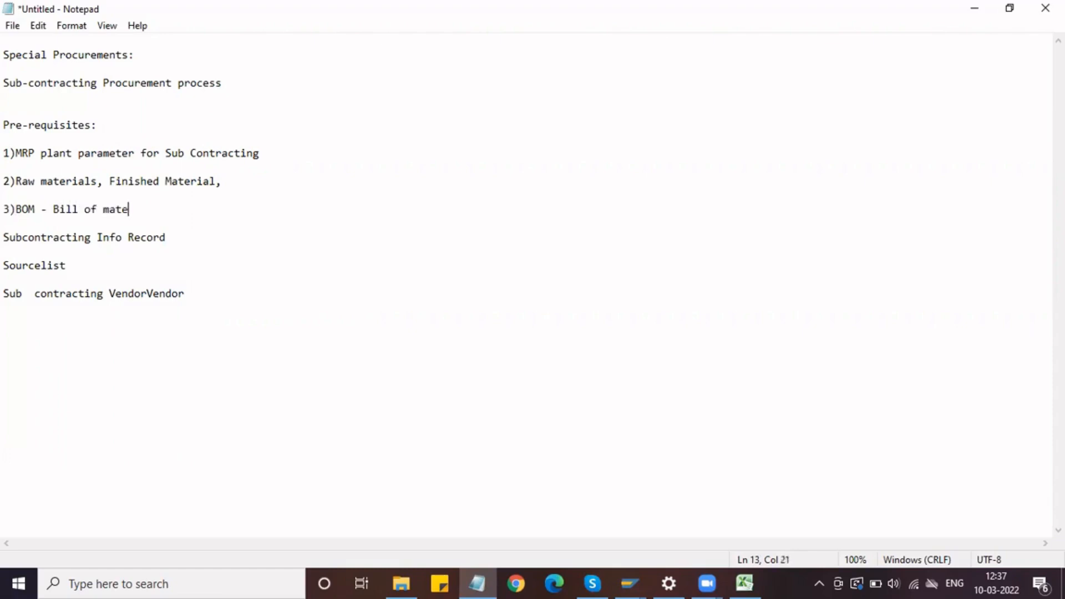
text(rials)
Step: Number the Subcontracting Info Record, Sourcelist and vendor lines as "4)", "5)" and "6)"
click(5, 237)
text(4))
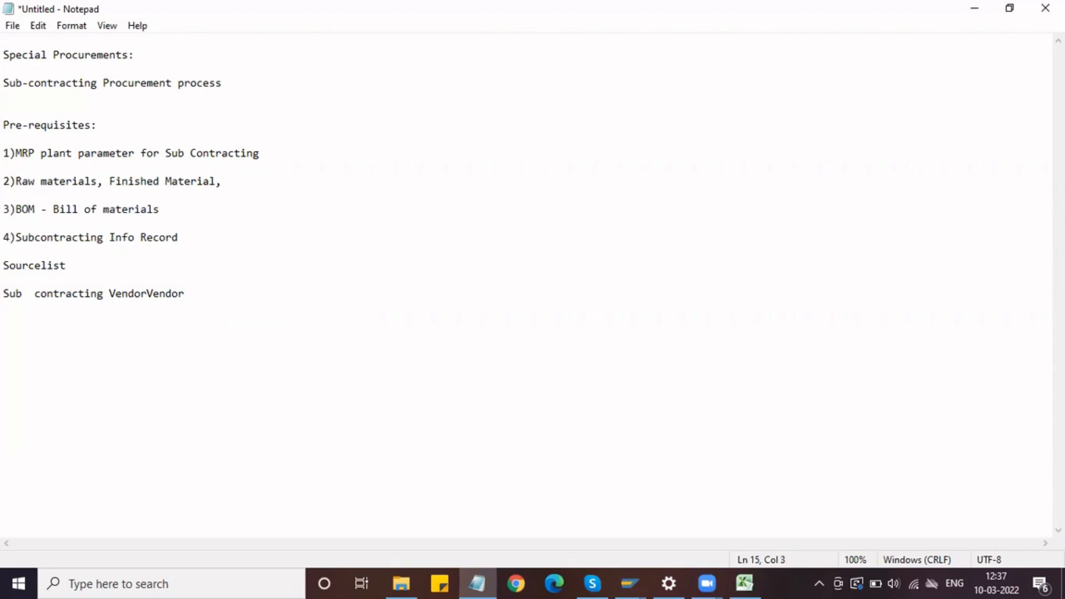
click(8, 262)
text(5))
click(7, 294)
text(6))
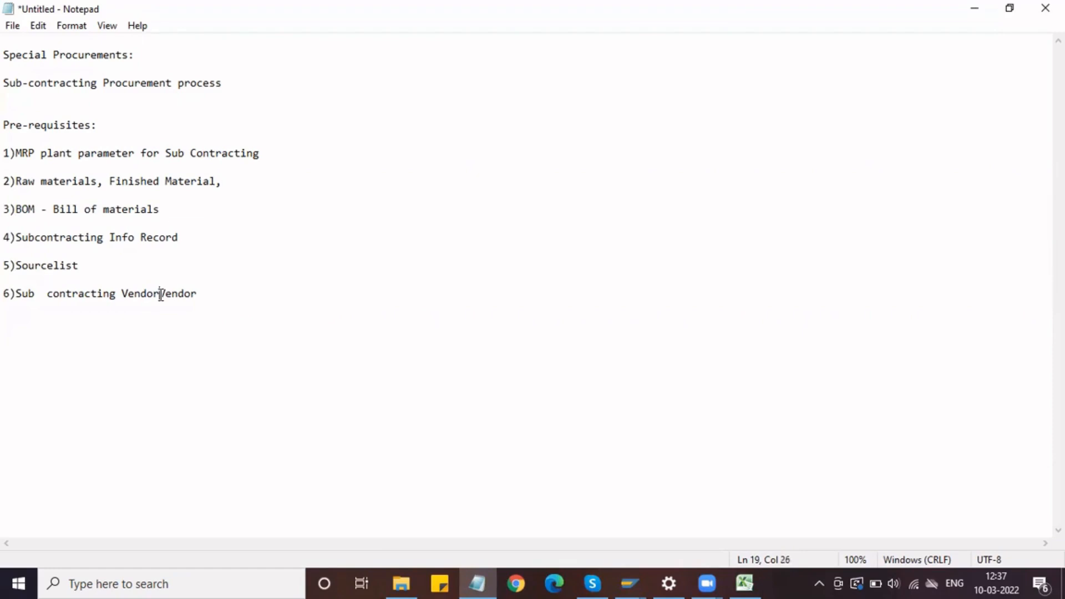
Step: Correct item 6 to "Sub-contracting Vendor" by removing the duplicated word and replacing the double space with a hyphen
drag(161, 295, 211, 302)
key(BackSpace)
click(47, 294)
key(BackSpace)
key(BackSpace)
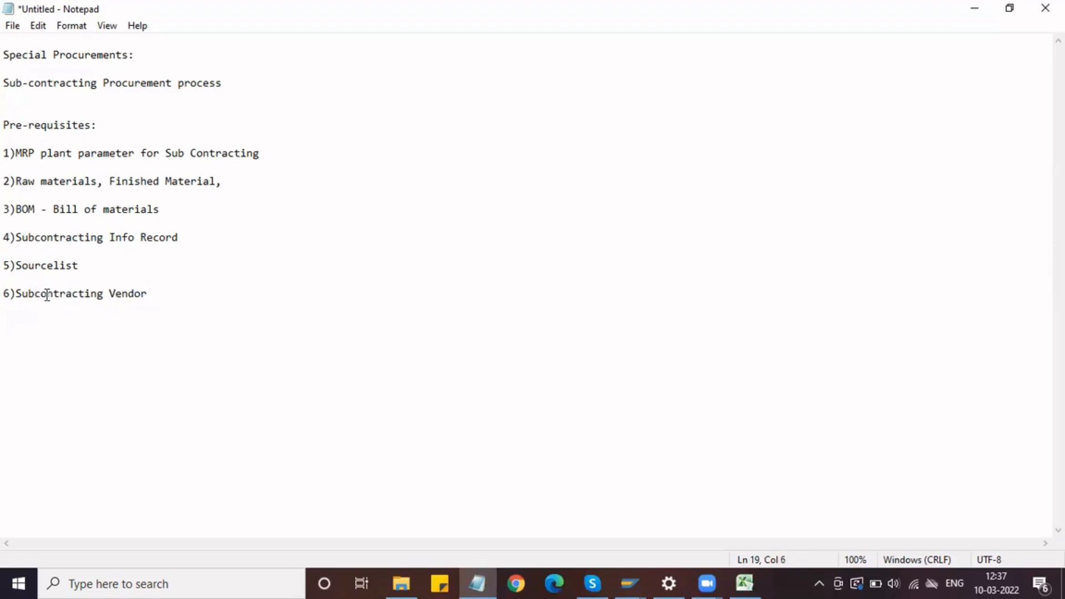
text(-)
click(128, 267)
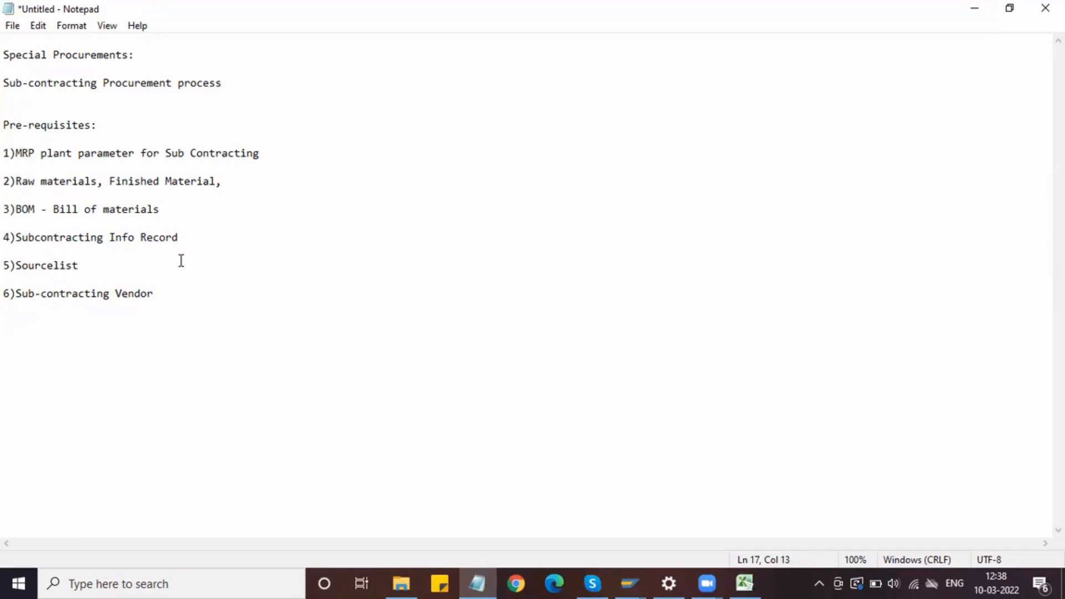
click(235, 87)
click(6, 112)
click(8, 98)
key(shift+Up)
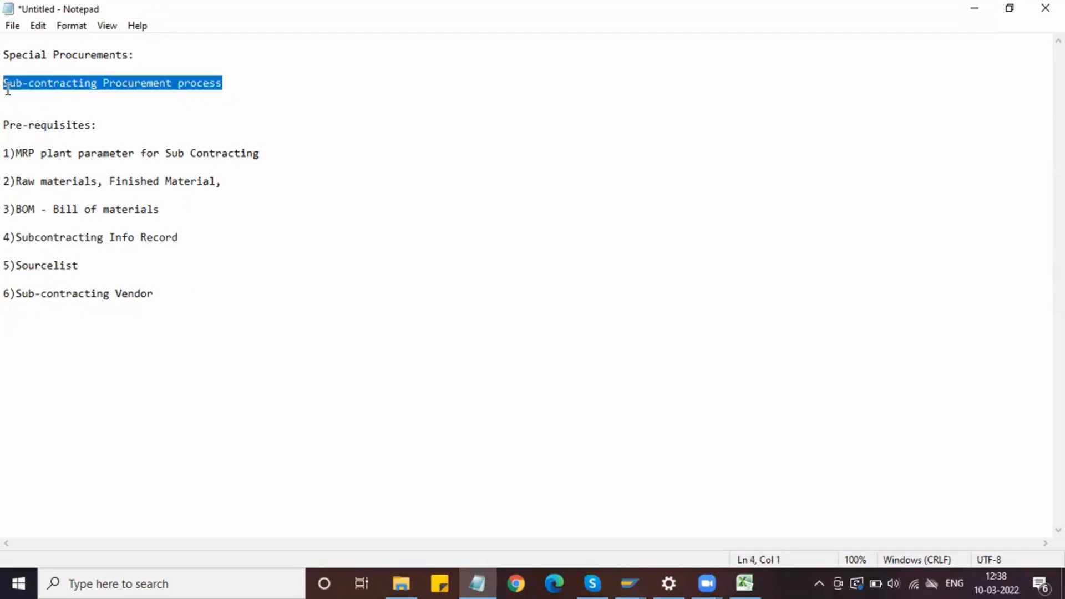
click(261, 155)
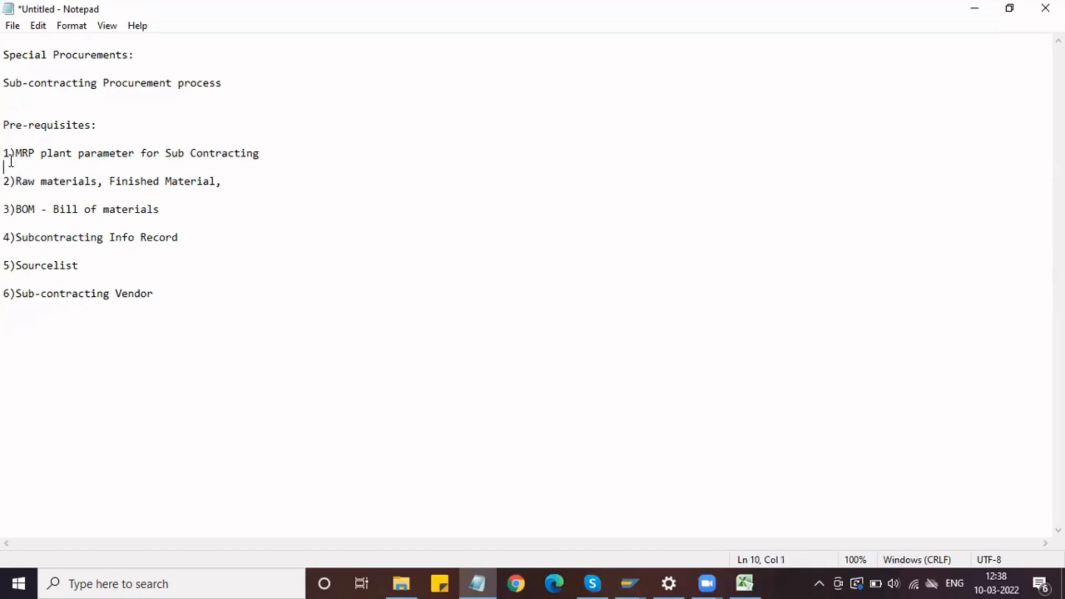
Step: Highlight the MRP plant parameter line in the notes, then switch to SAP and try to log on with the MM user account
shift+click(9, 153)
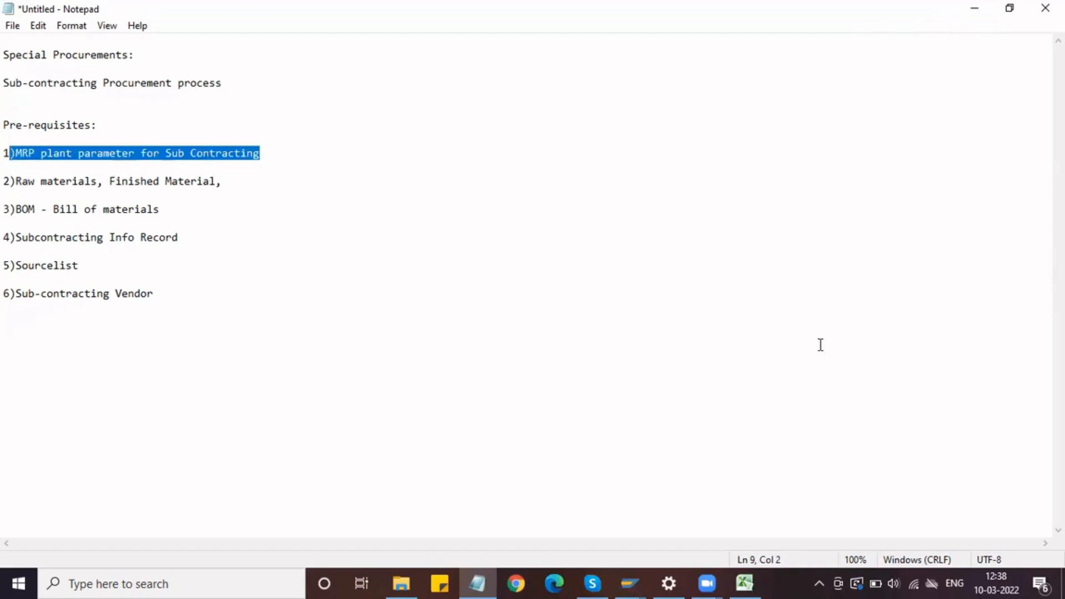
mouse_move(625, 574)
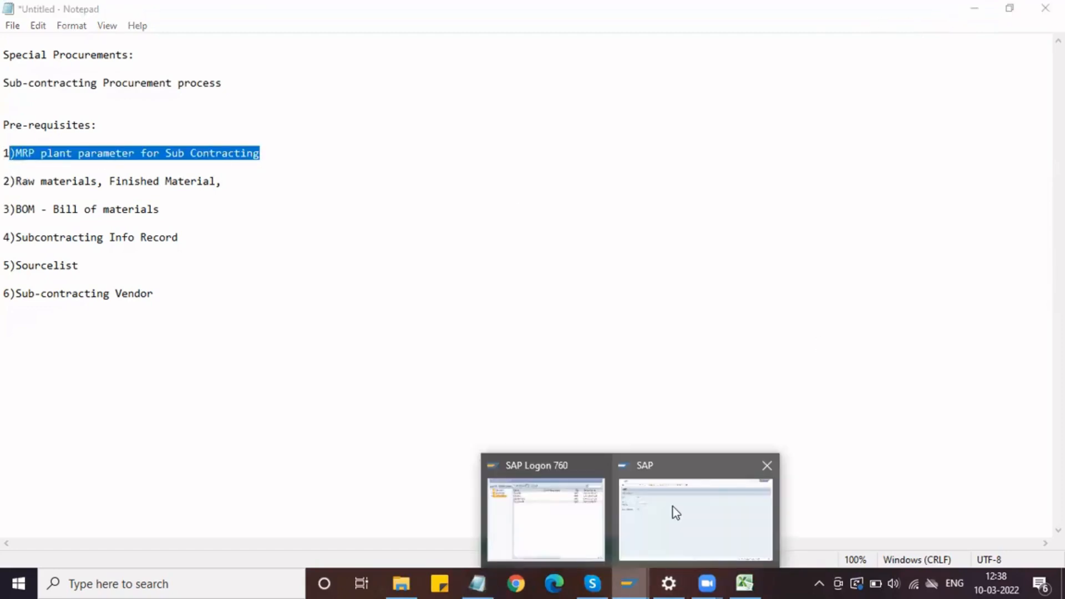
click(673, 507)
text(mm)
key(Down)
key(Tab)
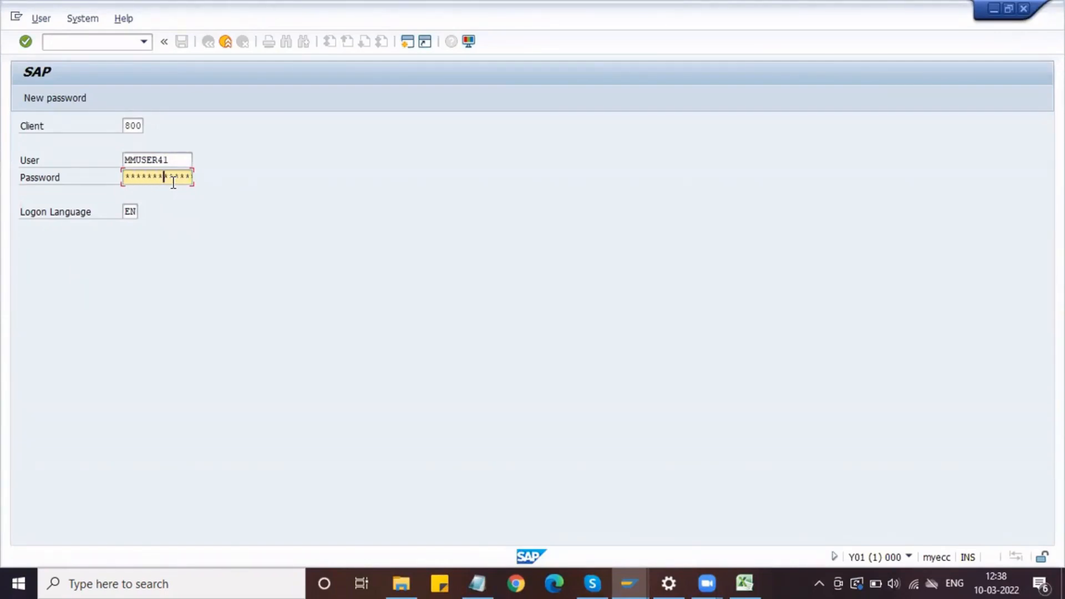
key(Return)
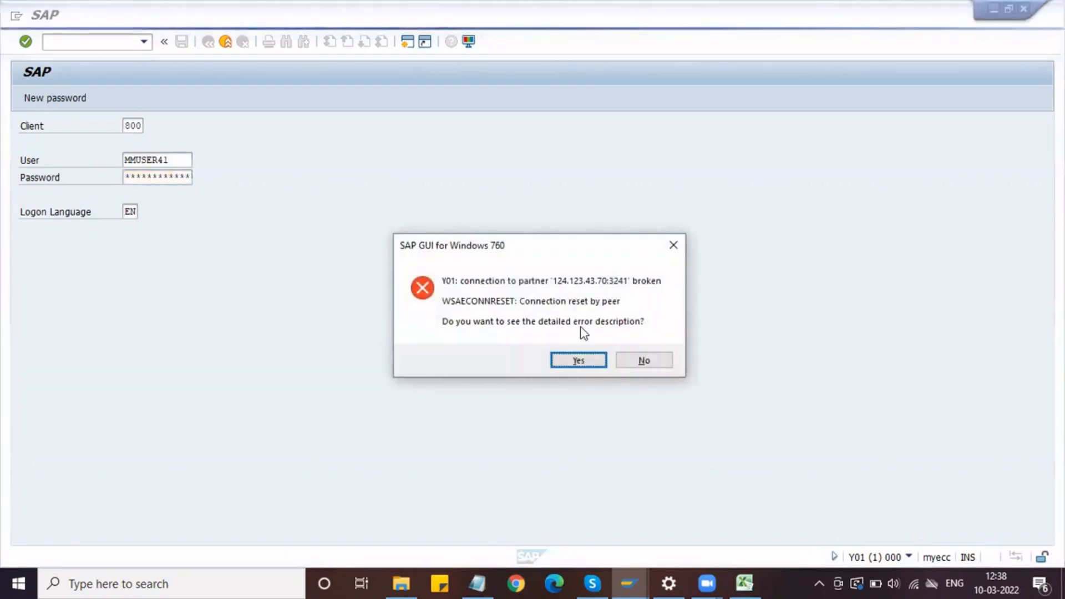
click(628, 364)
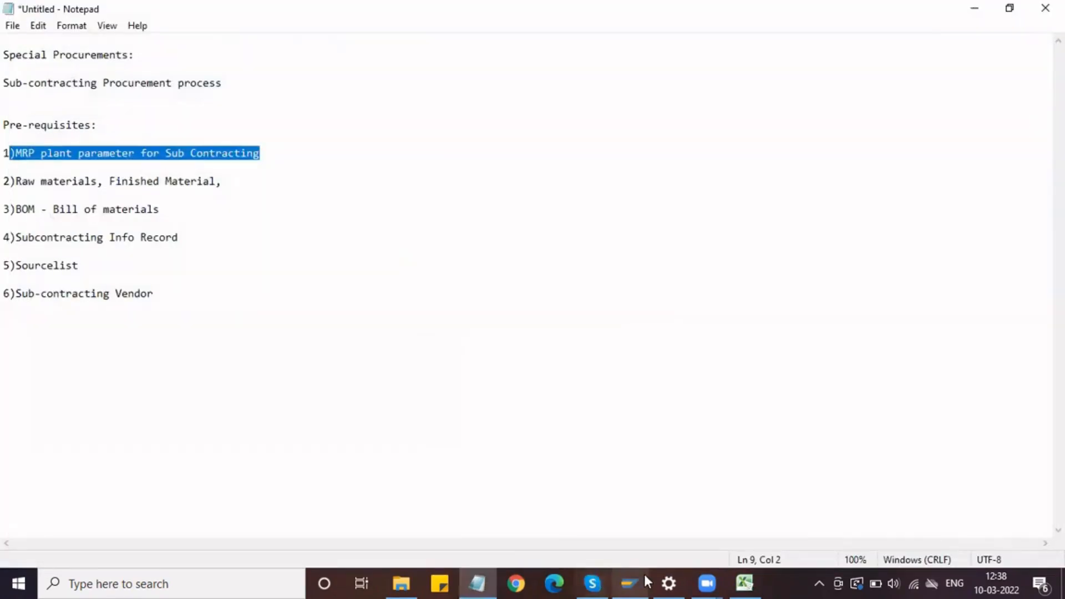
Step: Switch to SAP Logon and open the "SAP MM" connection
click(644, 576)
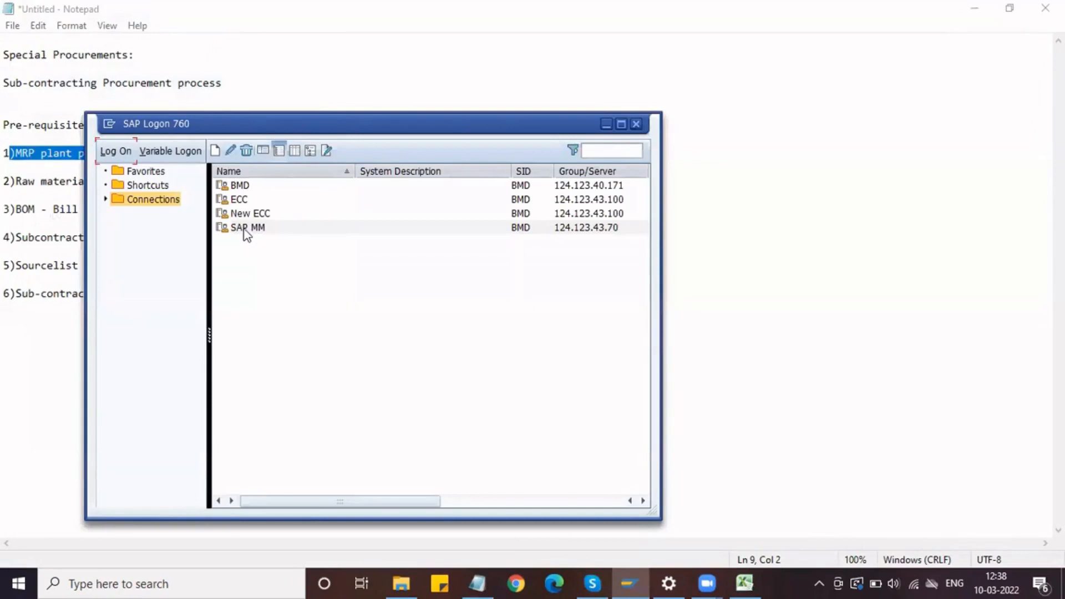
click(242, 229)
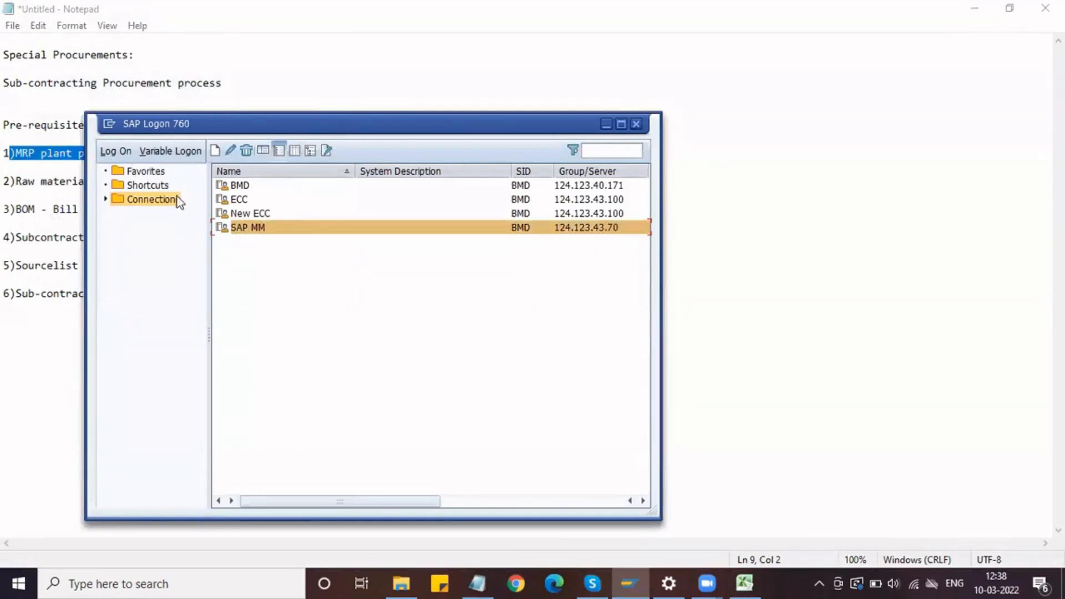
click(116, 153)
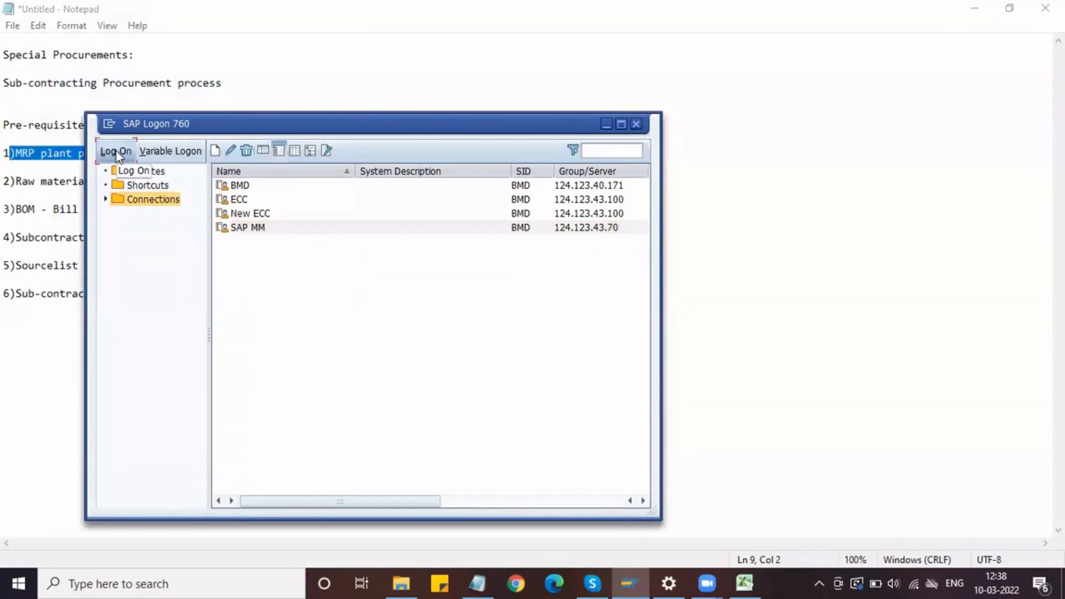
Step: Log on to SAP with the MM user name and the account password
text(MM)
key(Down)
key(Return)
key(Tab)
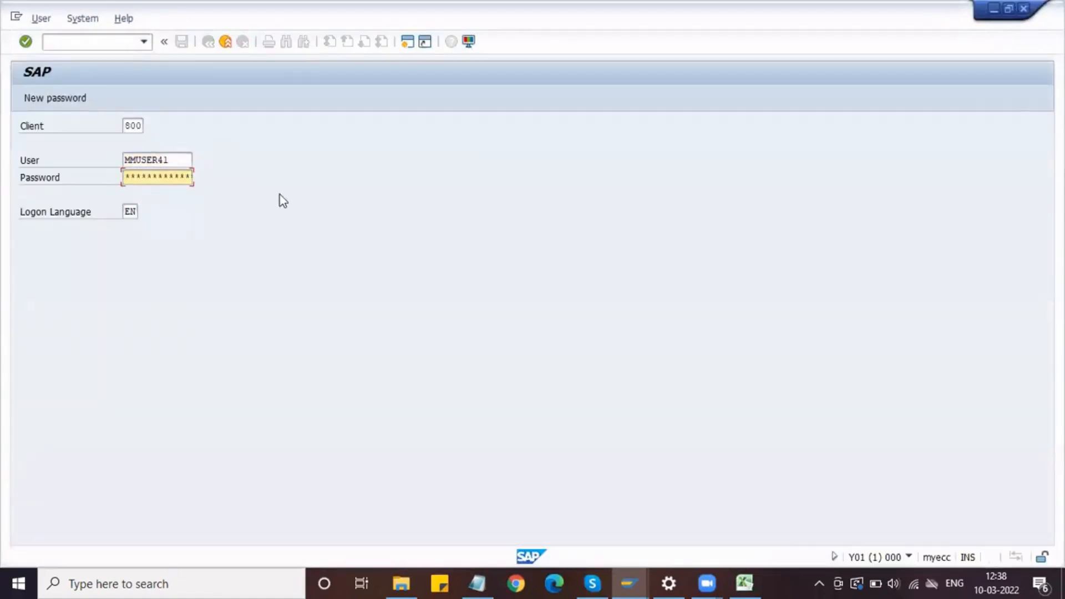
text(*********)
key(Return)
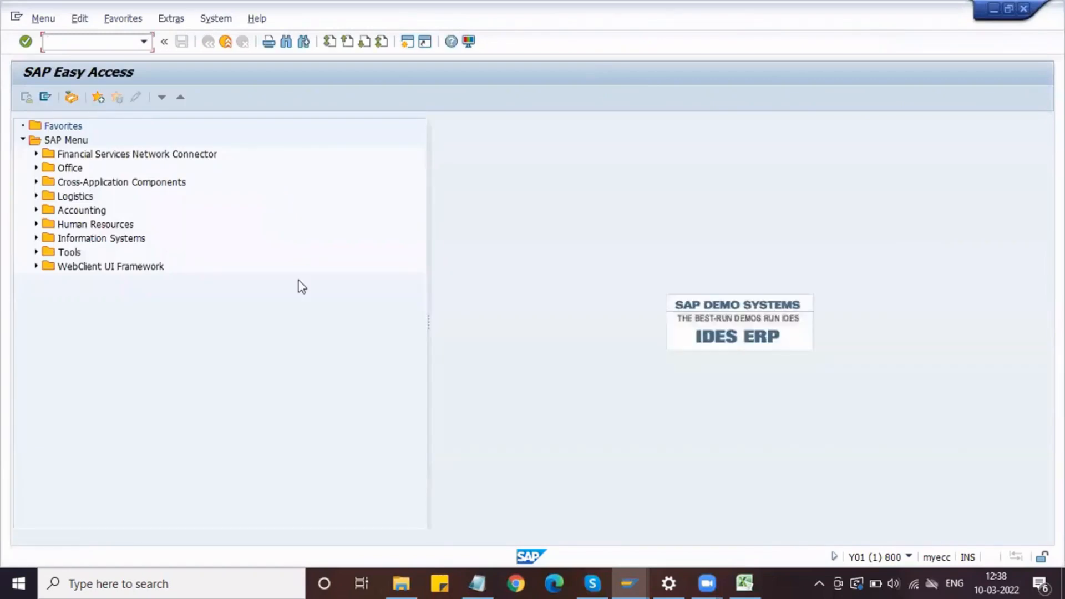
Step: Switch to Notepad, highlight the whole "1)MRP plant parameter for Sub Contracting" line, and return to SAP
click(478, 581)
click(265, 155)
drag(265, 155, 4, 152)
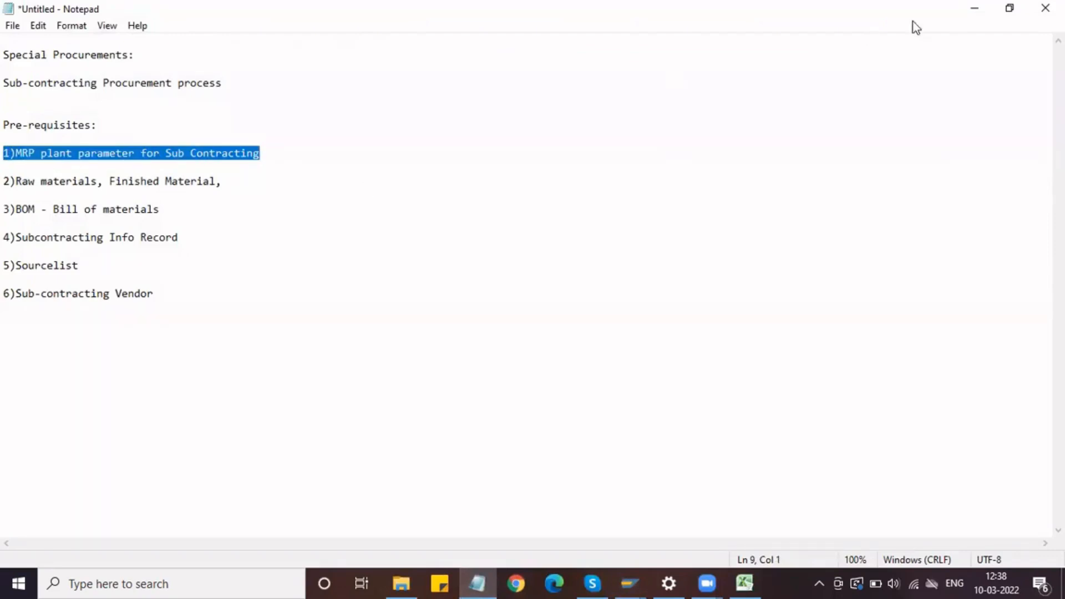
click(975, 9)
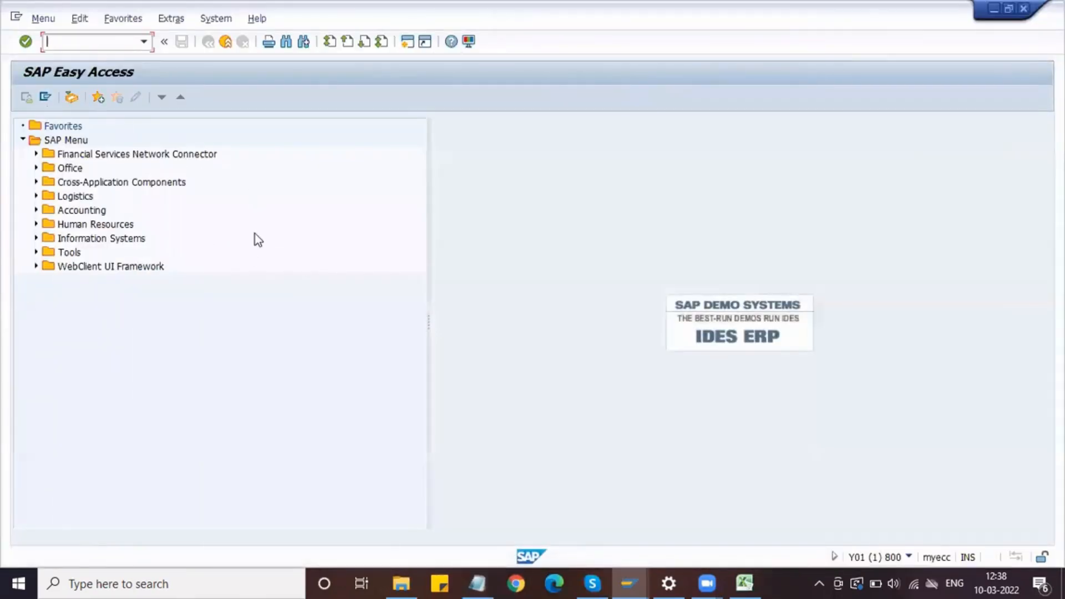
Step: Run transaction "spro" and display the SAP Reference IMG
text(spro)
key(Return)
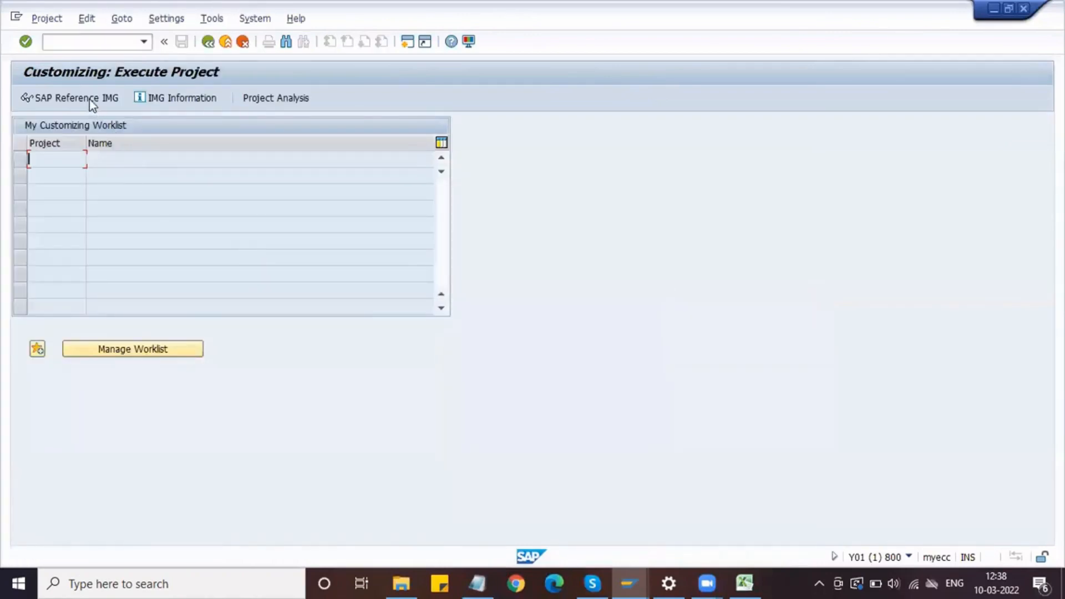
click(88, 95)
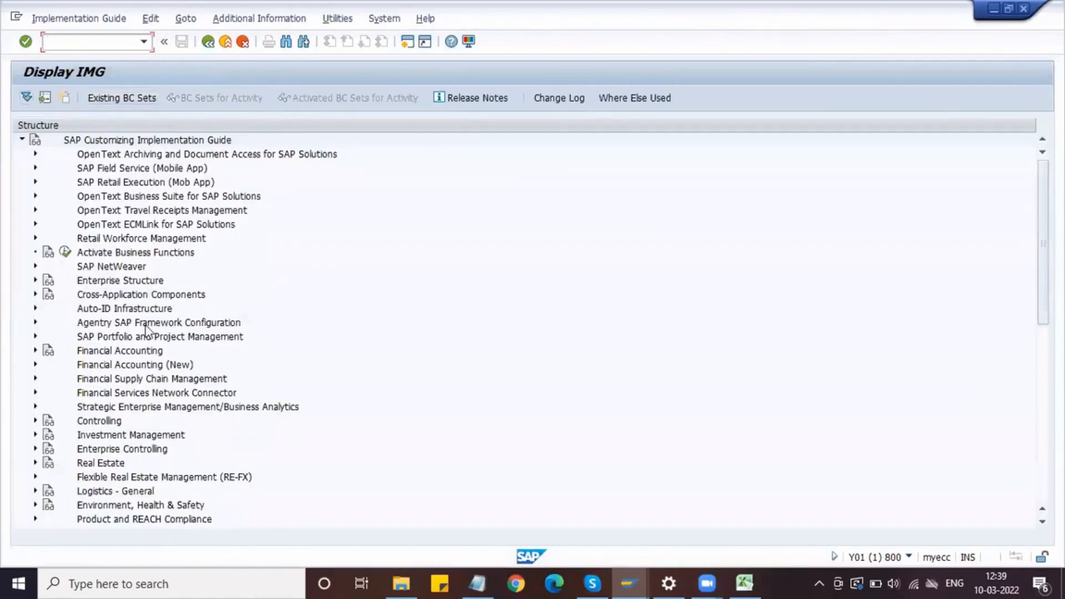
Step: Expand the Materials Management node in the implementation guide
scroll(145, 327, down, 2)
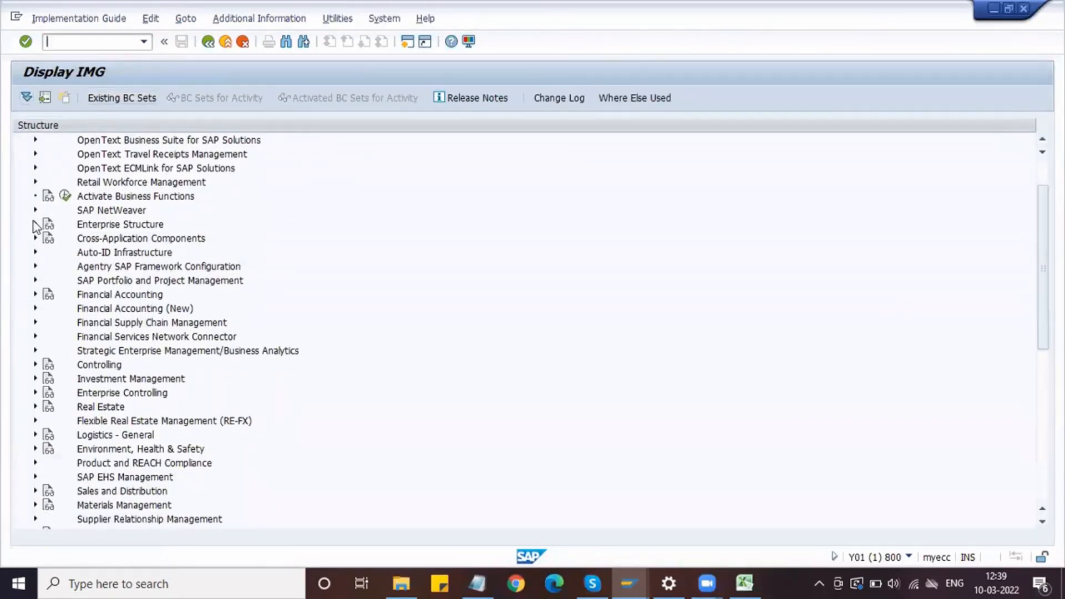
scroll(39, 358, down, 2)
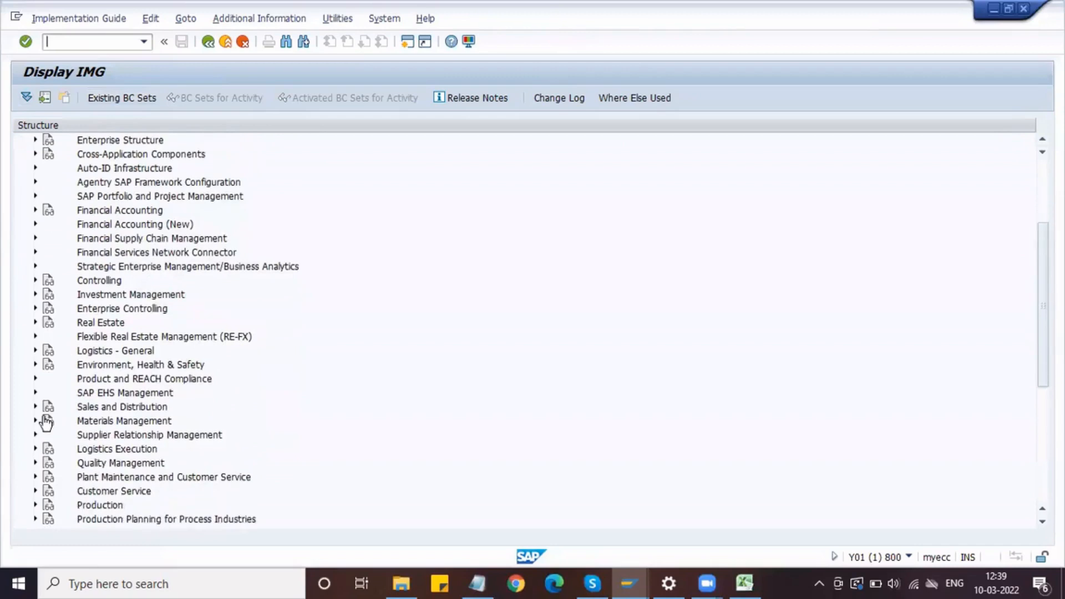
click(34, 422)
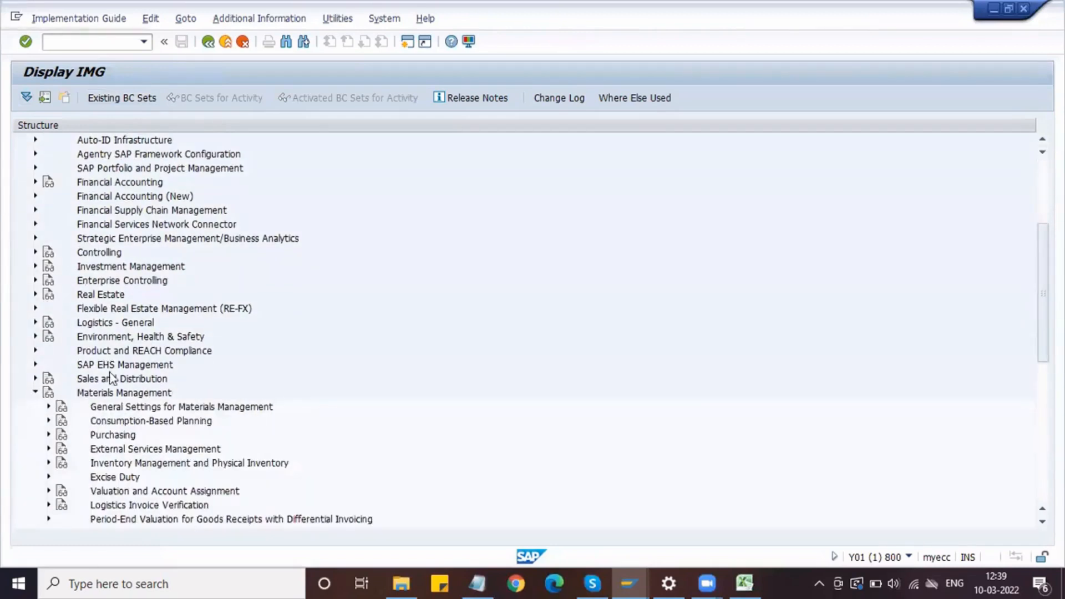
scroll(111, 377, down, 1)
scroll(120, 375, down, 2)
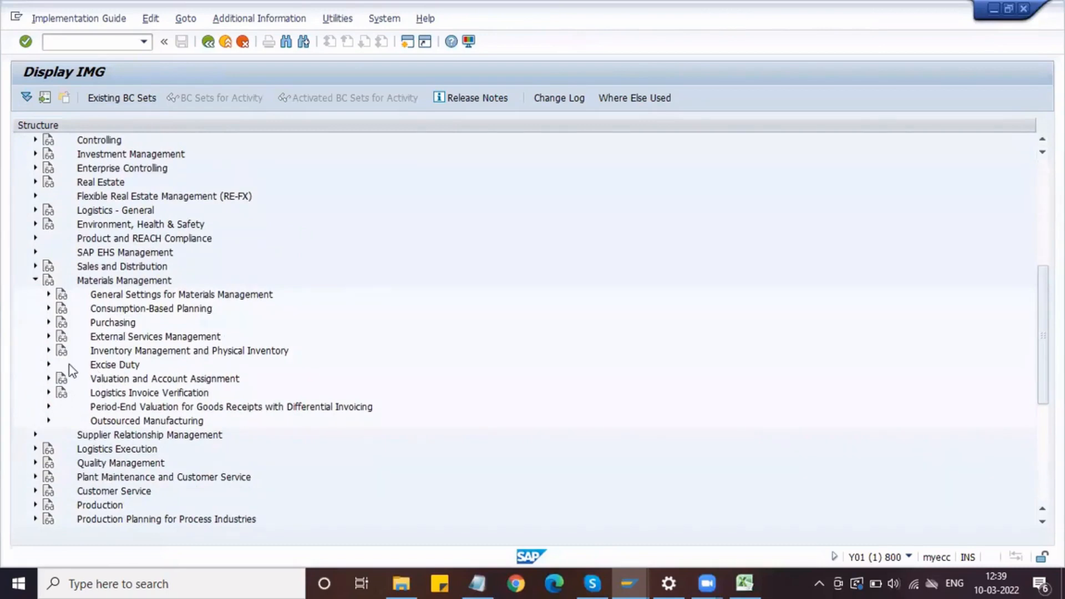
scroll(107, 358, down, 2)
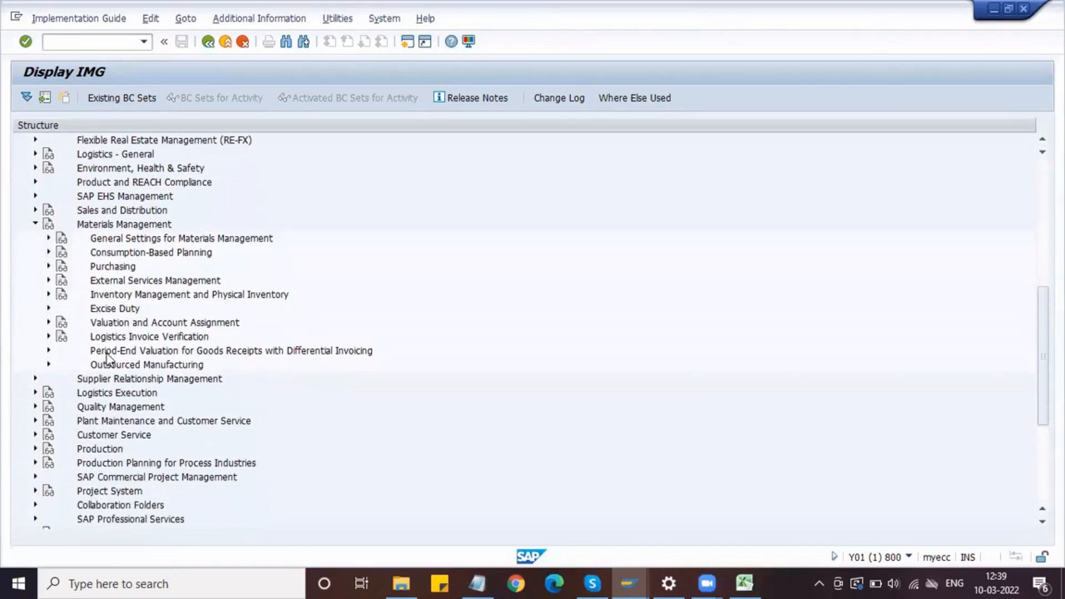
click(48, 266)
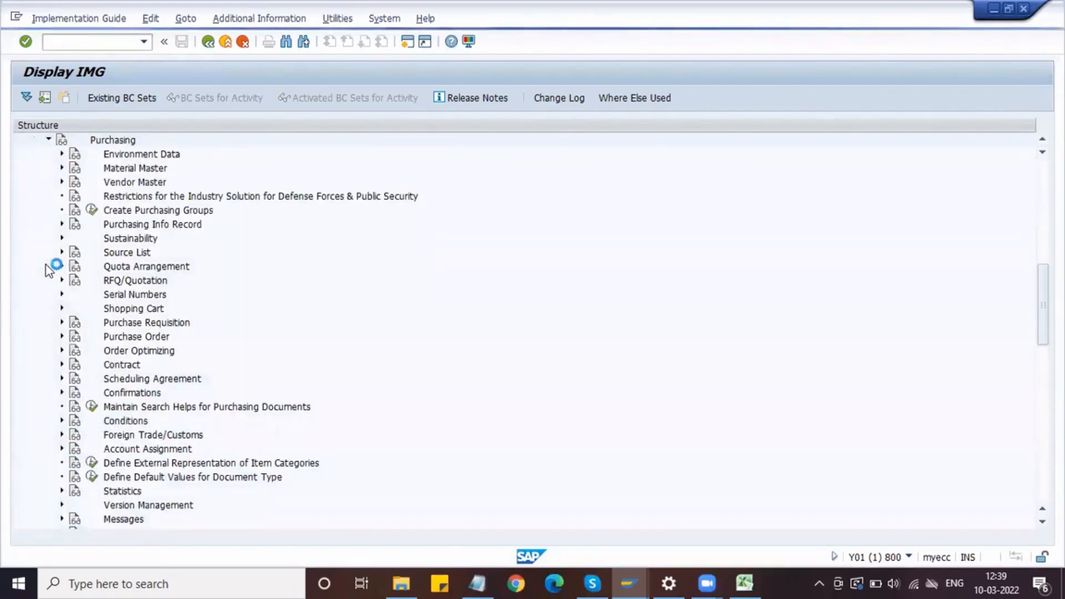
click(48, 143)
scroll(55, 217, up, 2)
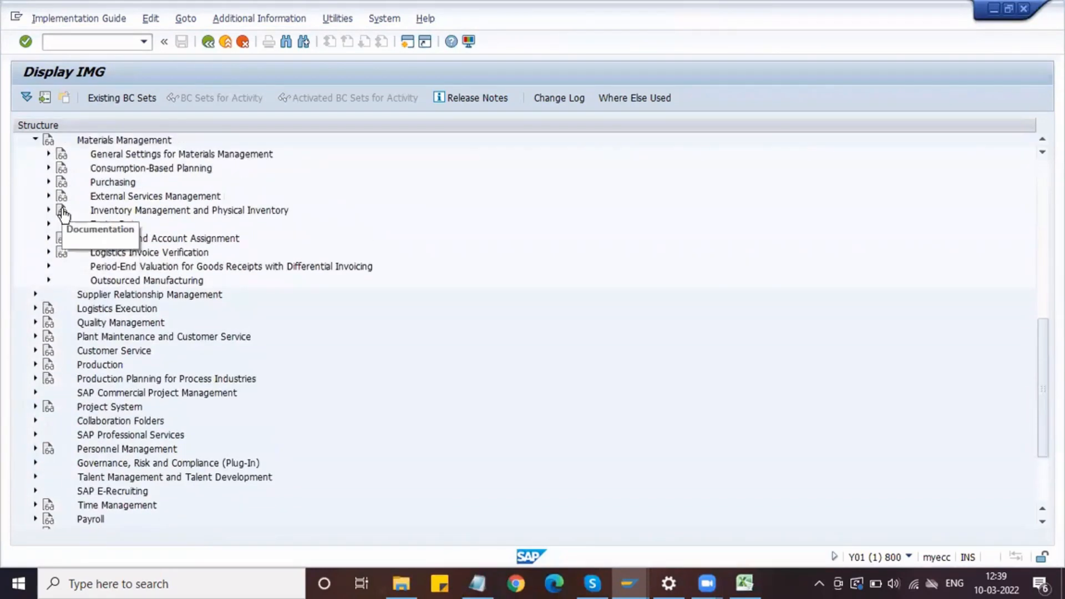
Step: Expand Consumption-Based Planning and its Plant Parameters node under Materials Management
click(49, 210)
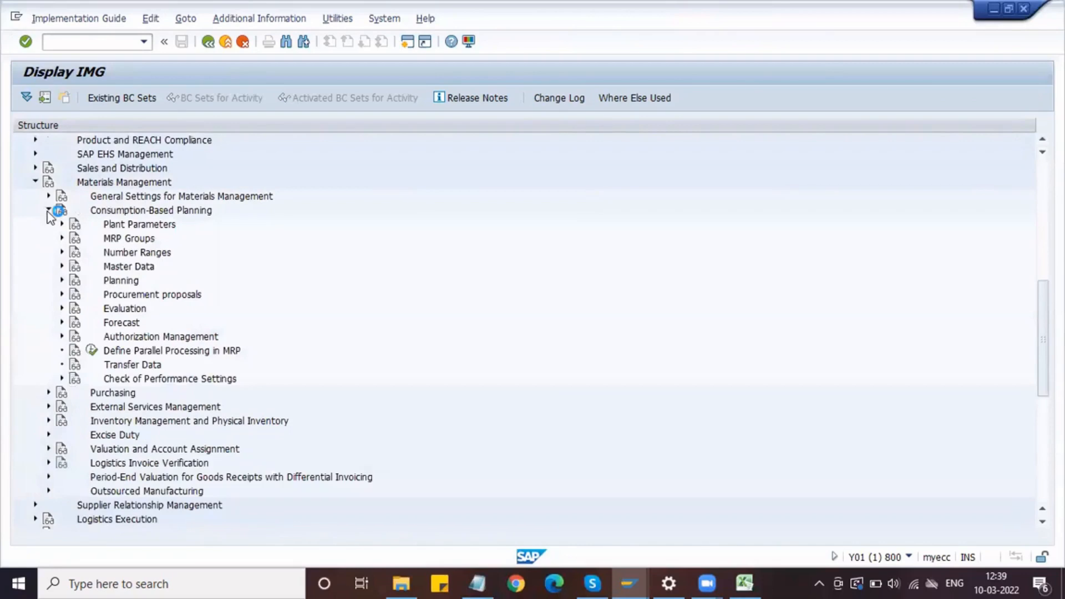
click(61, 224)
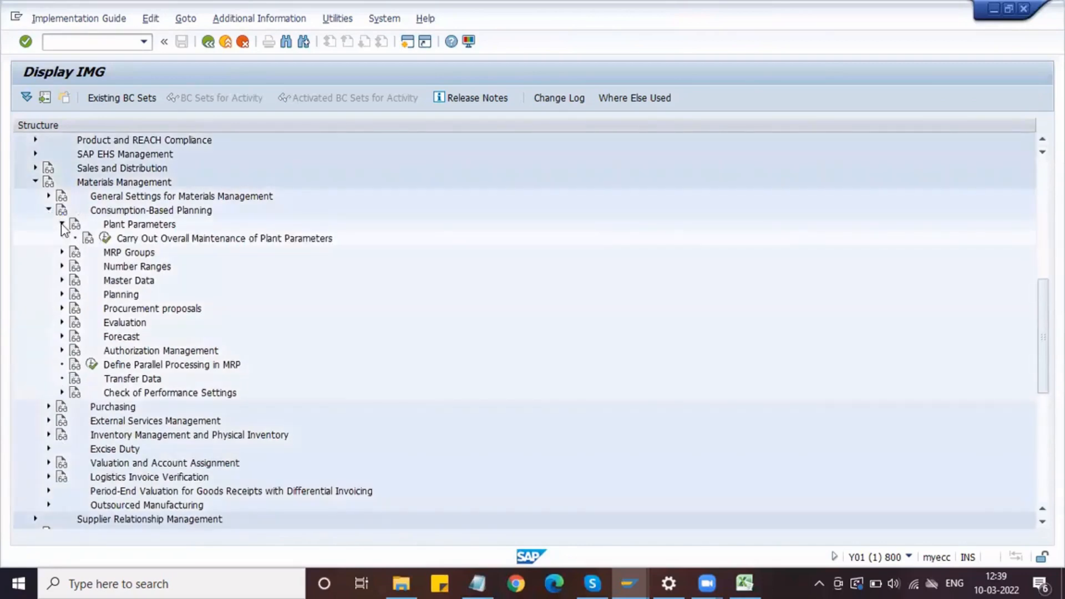
scroll(624, 379, up, 8)
Step: Open a blank document in Microsoft Word and narrow its left and right page margins to about 1.3 cm
key(super+s)
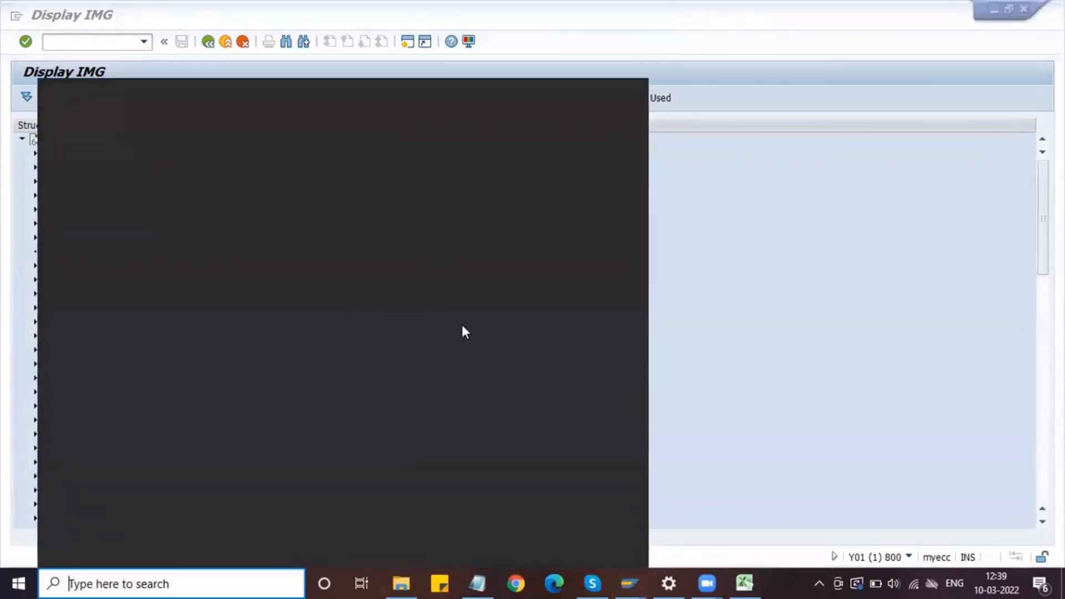
click(465, 181)
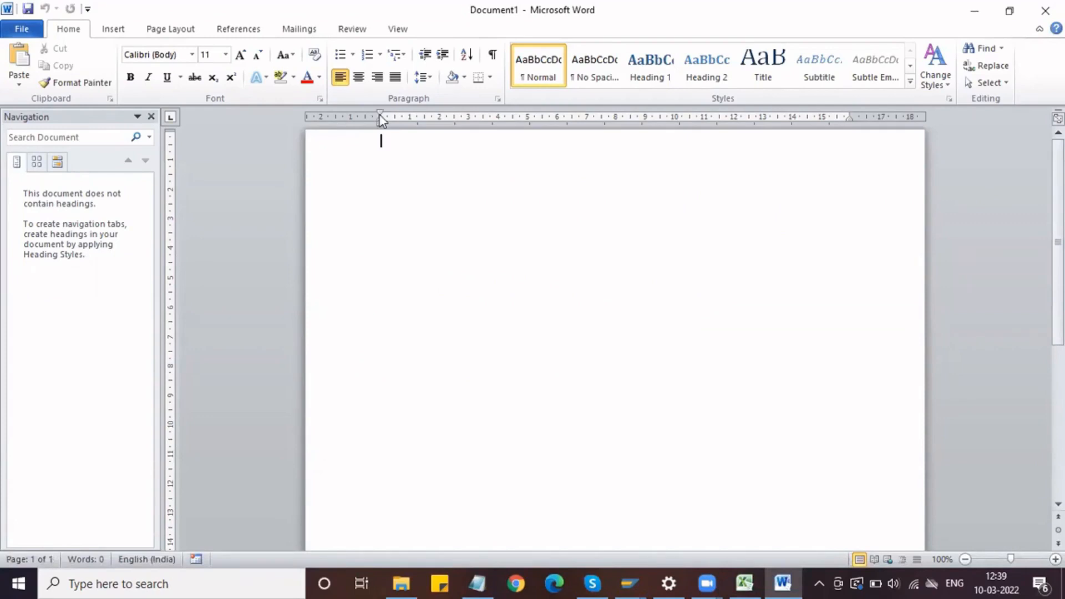
drag(381, 118, 342, 117)
drag(849, 117, 889, 115)
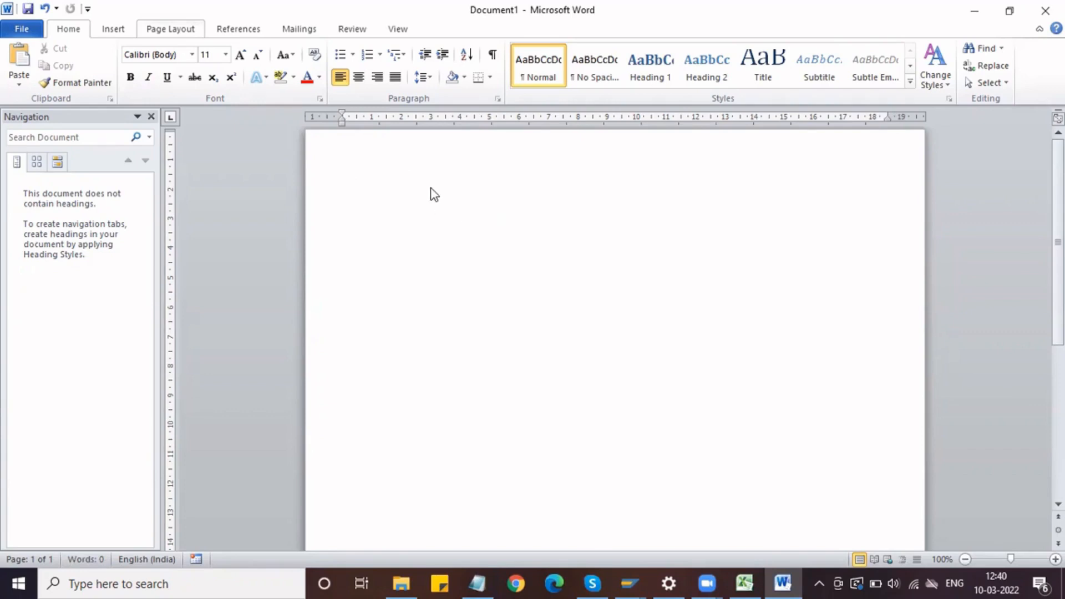
Step: Add a blue box page border with a 1½ pt line width to the whole document
click(448, 72)
click(357, 228)
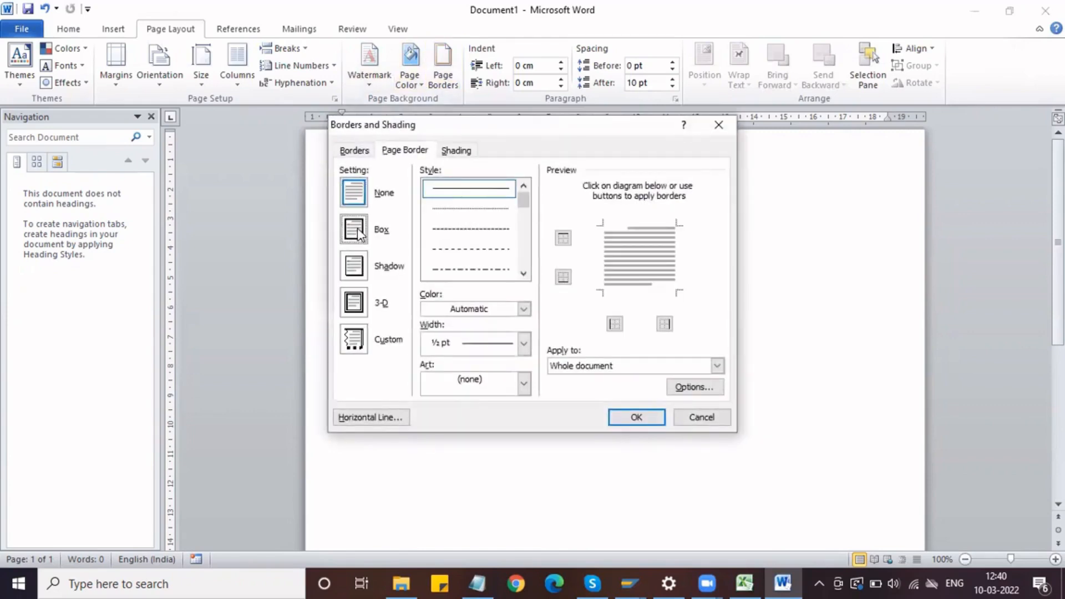
click(524, 309)
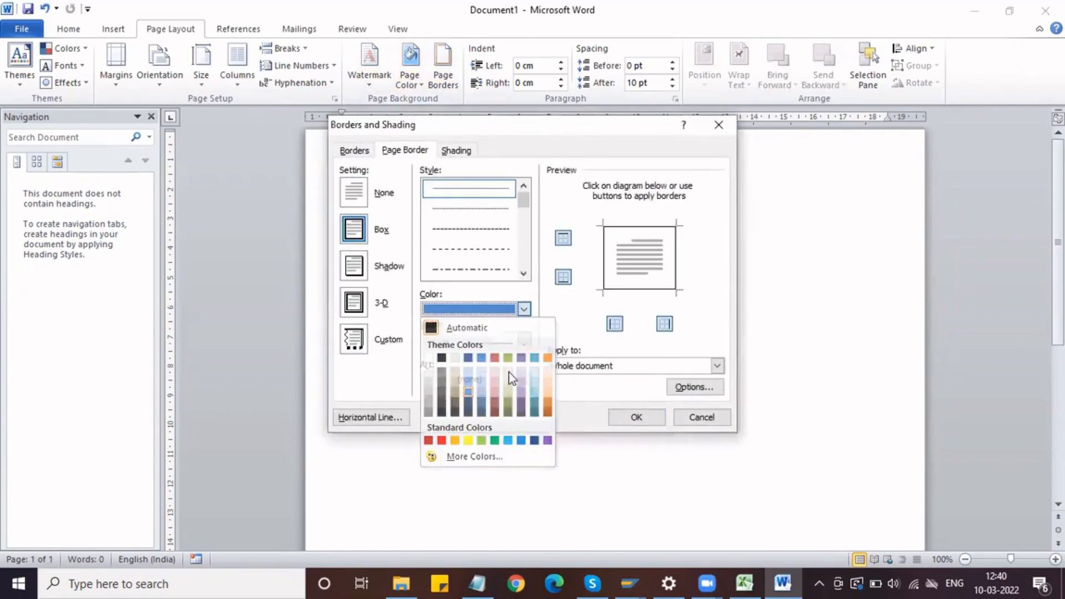
click(480, 392)
click(523, 343)
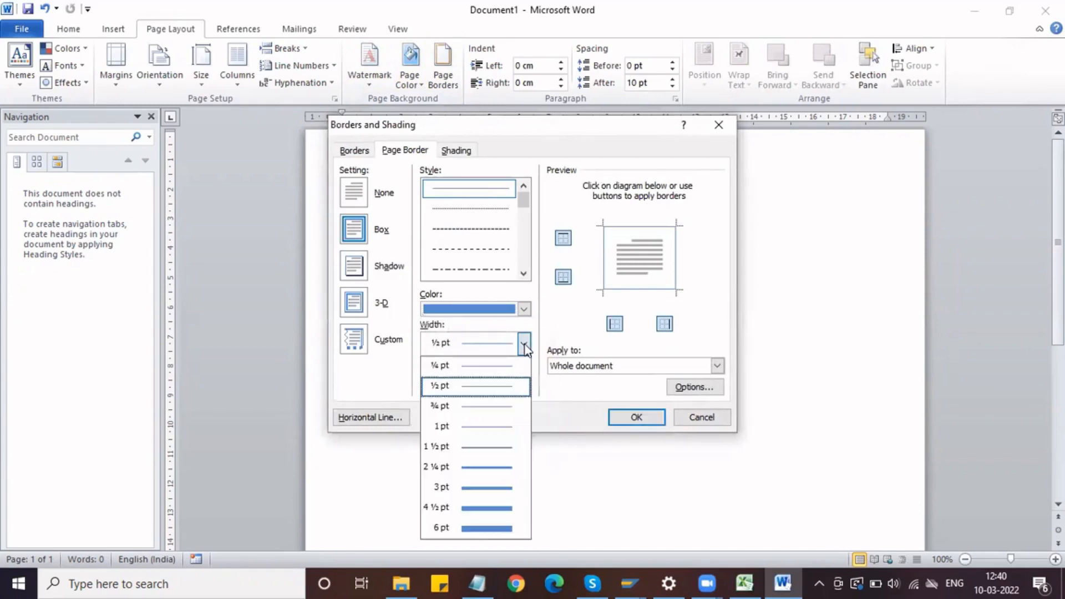
click(499, 446)
click(636, 418)
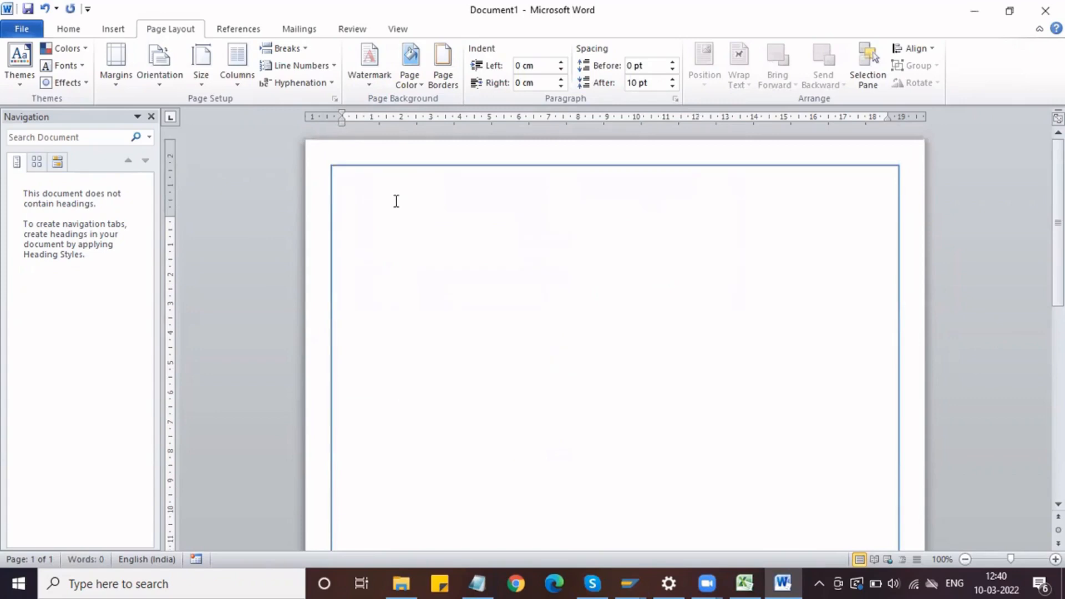
Step: Write the heading "Sub-Contracting Procurement process" on the first line of the document
text(Sub)
text(-Contracting)
text( Process)
key(BackSpace)
key(BackSpace)
key(BackSpace)
key(BackSpace)
key(BackSpace)
text(ocurement)
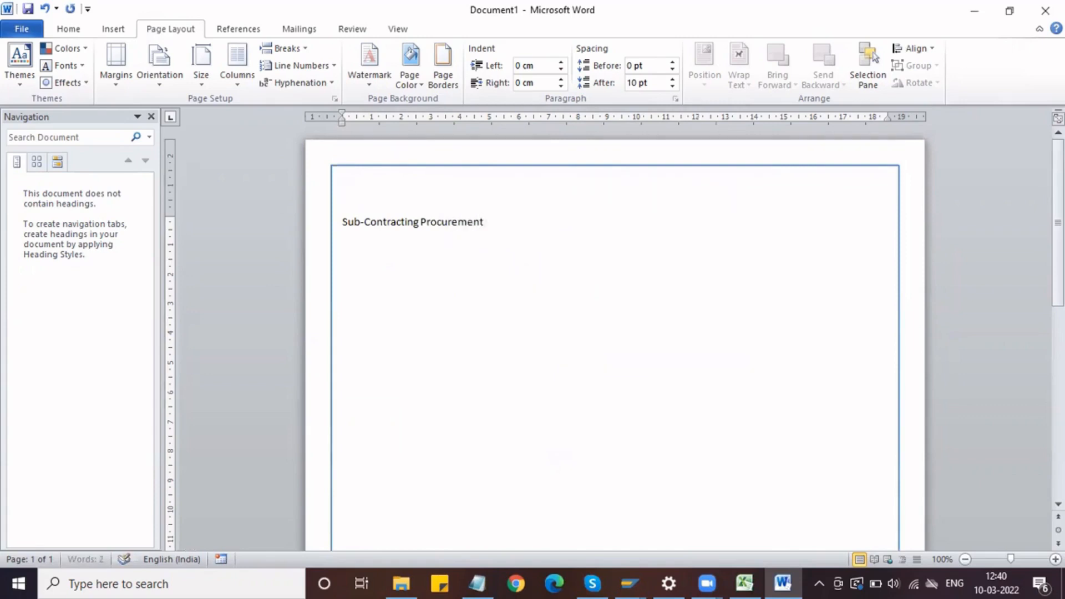
text( process)
Step: Apply the Title style to the "Sub-Contracting Procurement process" heading and centre it
click(80, 32)
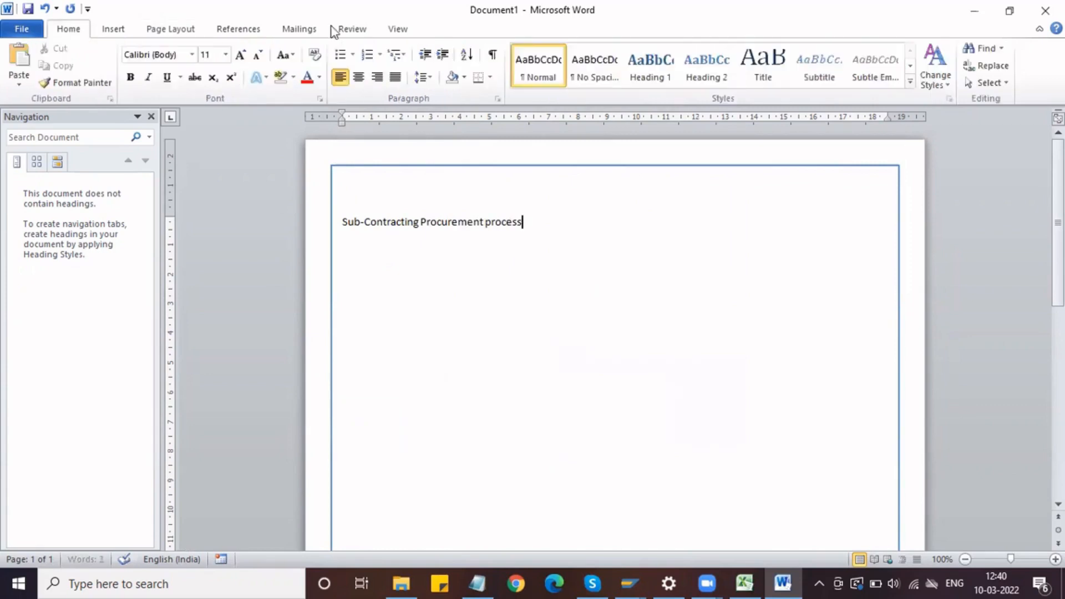
click(756, 78)
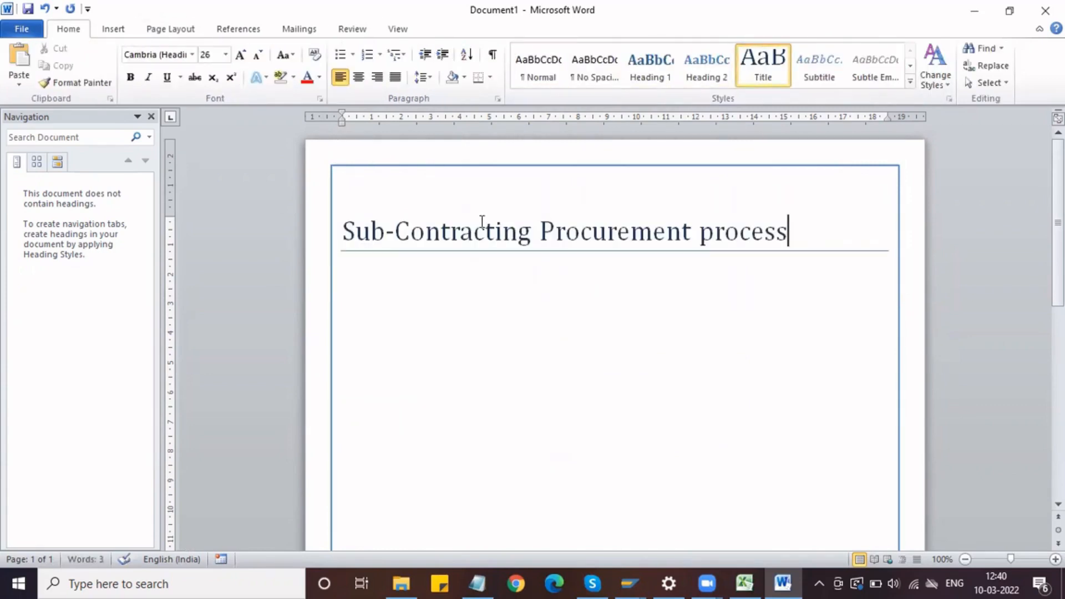
triple_click(480, 221)
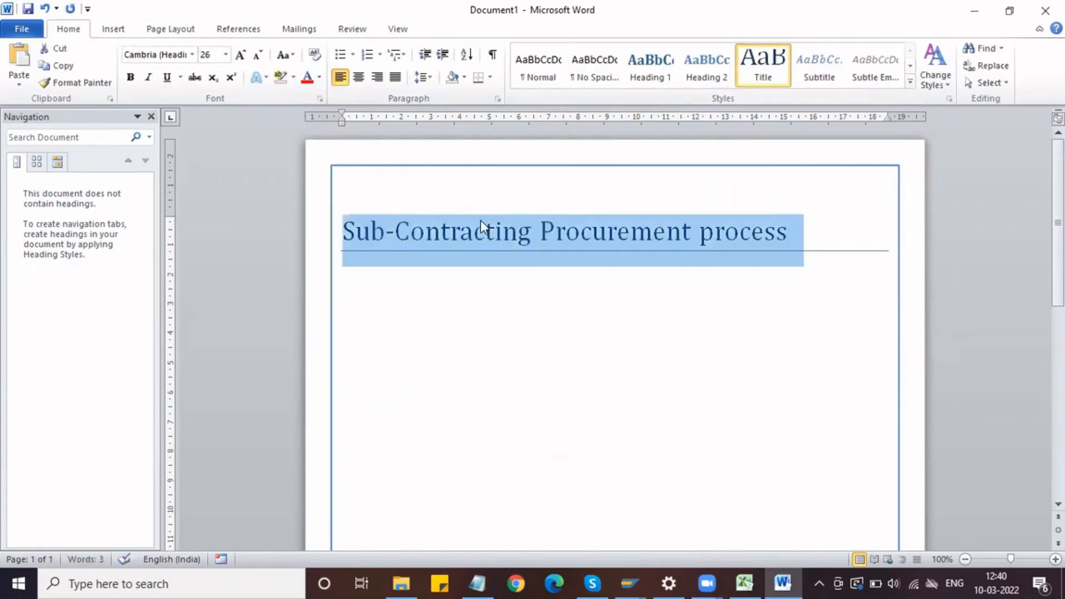
click(360, 78)
Step: Change the font of the "Sub-Contracting Procurement process" title to Calibri and make it bold
click(191, 56)
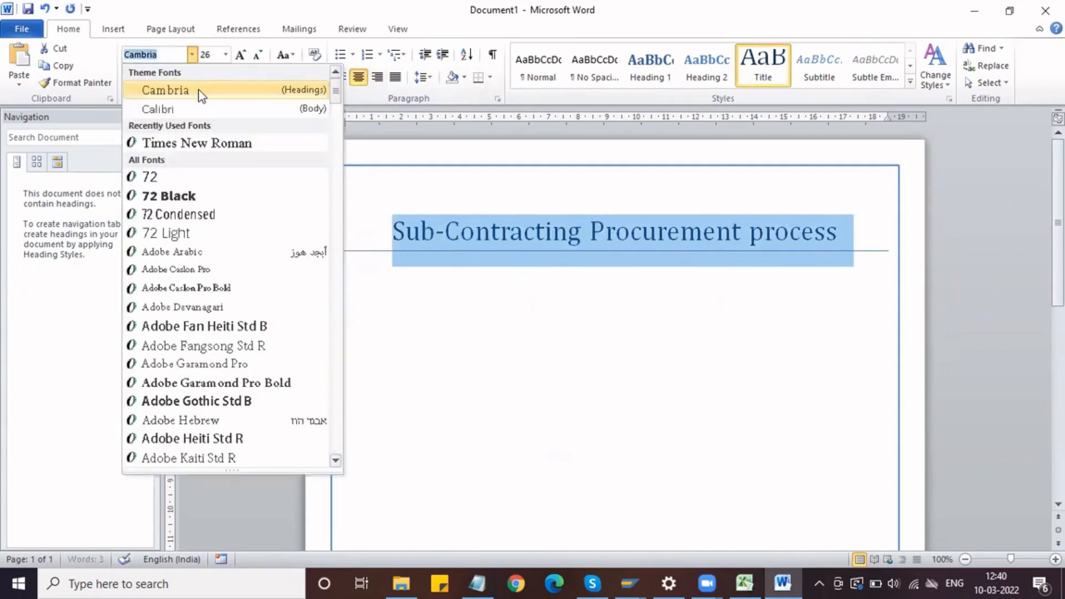
click(204, 107)
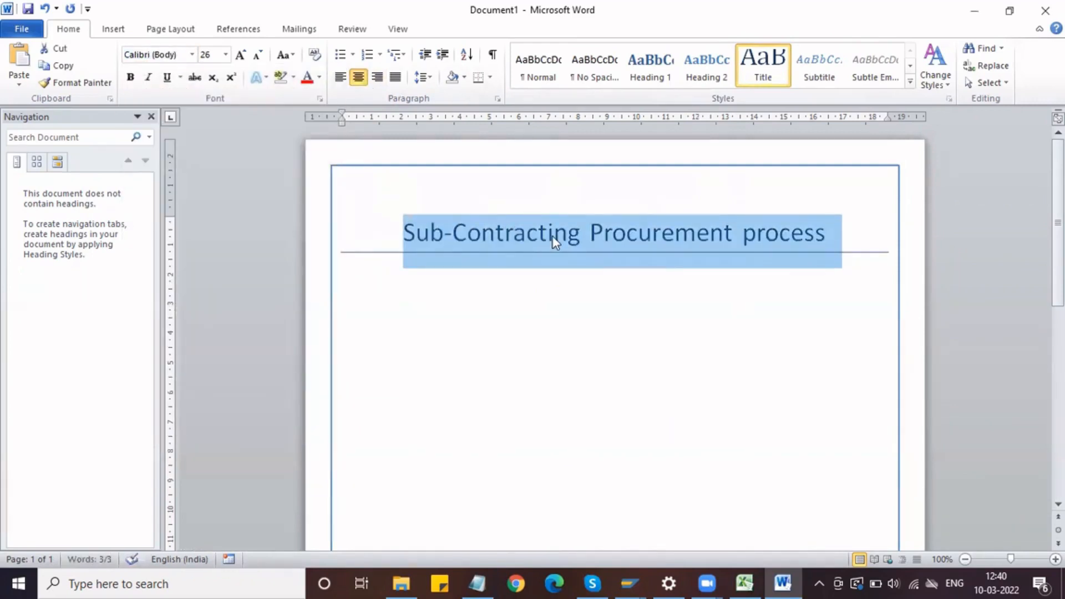
key(ctrl+b)
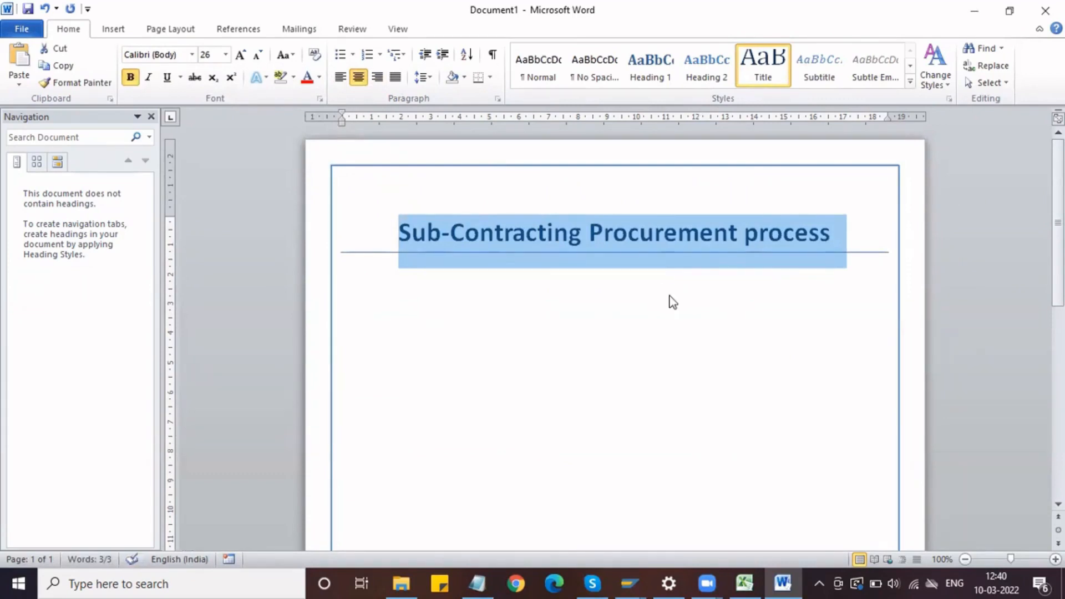
Step: Save the document to the Desktop as a Word document named "SubContracting Procuremet process"
key(ctrl+s)
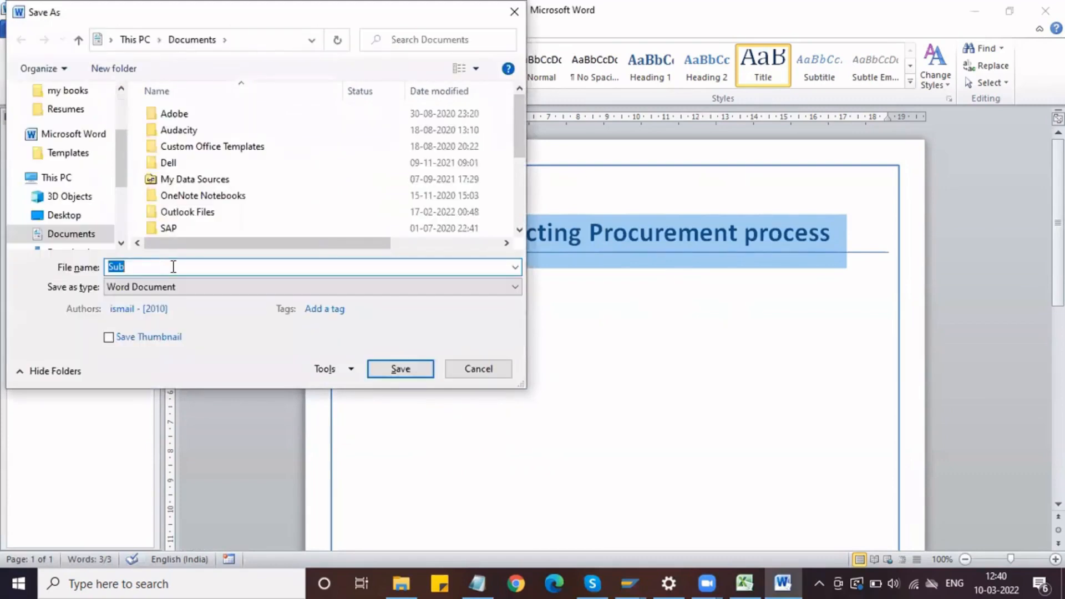
scroll(118, 98, up, 3)
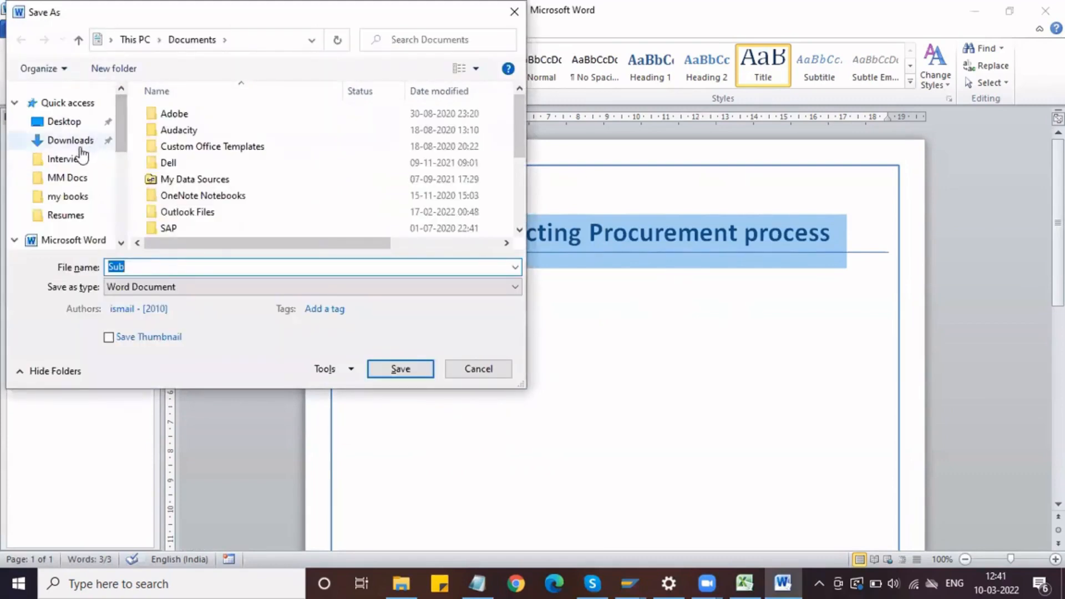
click(77, 121)
double_click(132, 266)
text(SubCont)
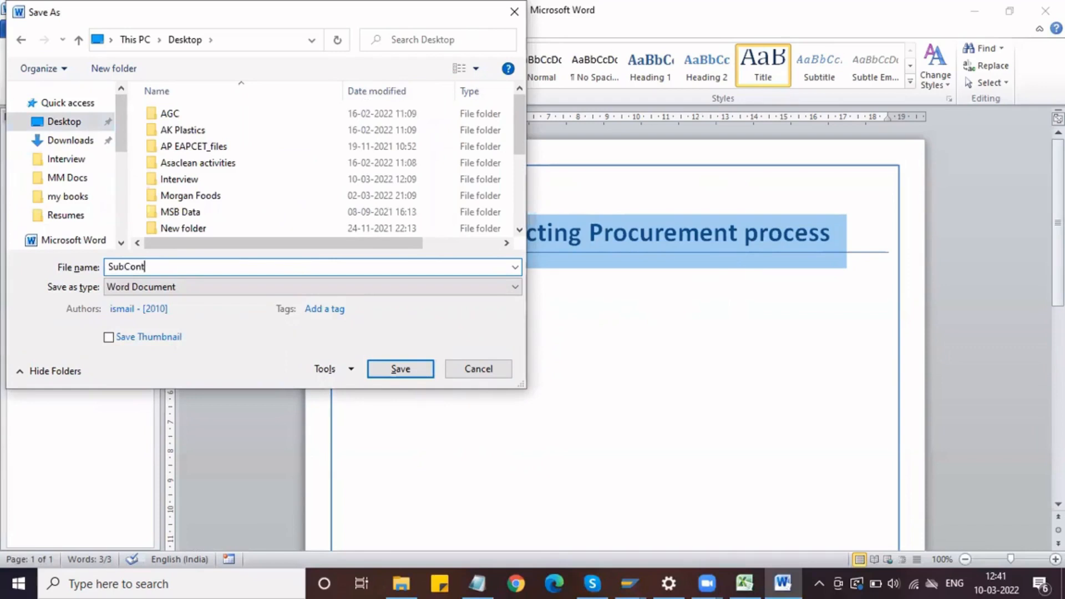
text(racting Procuremet proc)
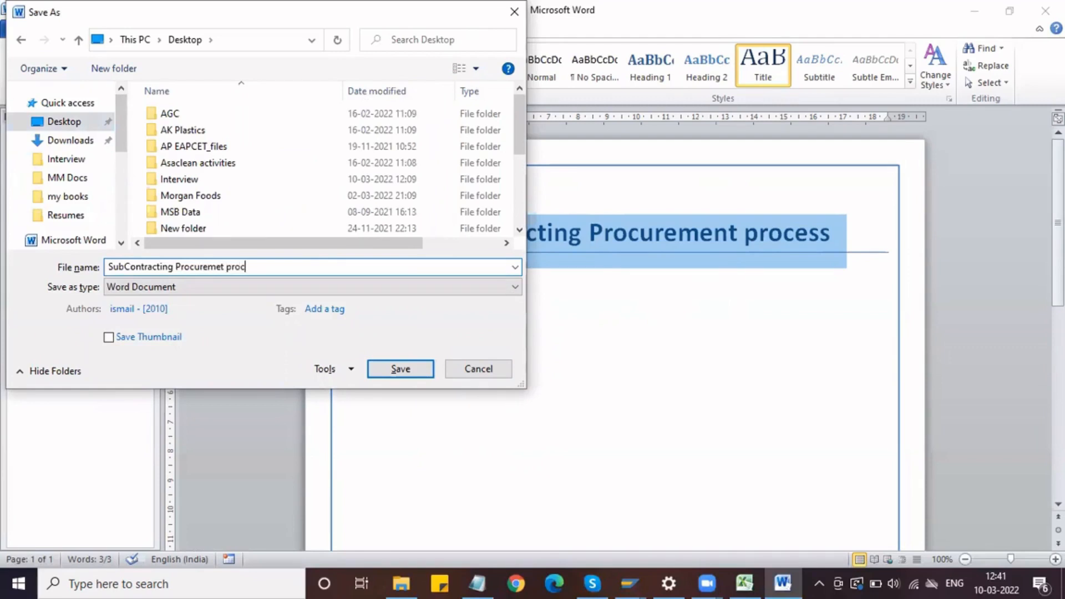
click(391, 368)
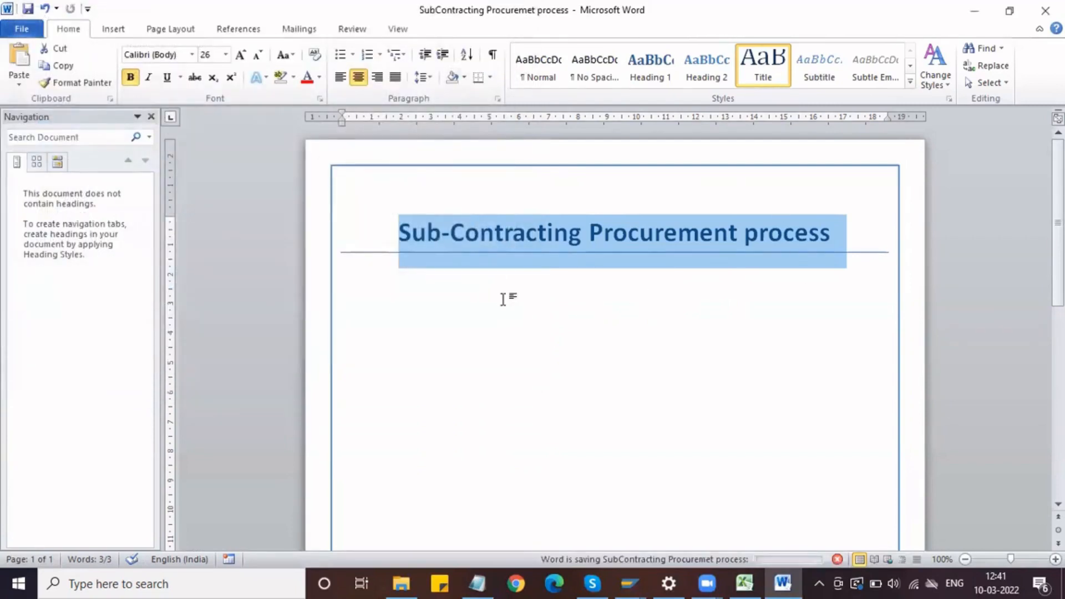
Step: Add the line "Maintain Plant Parameters" below the title
click(501, 296)
key(Return)
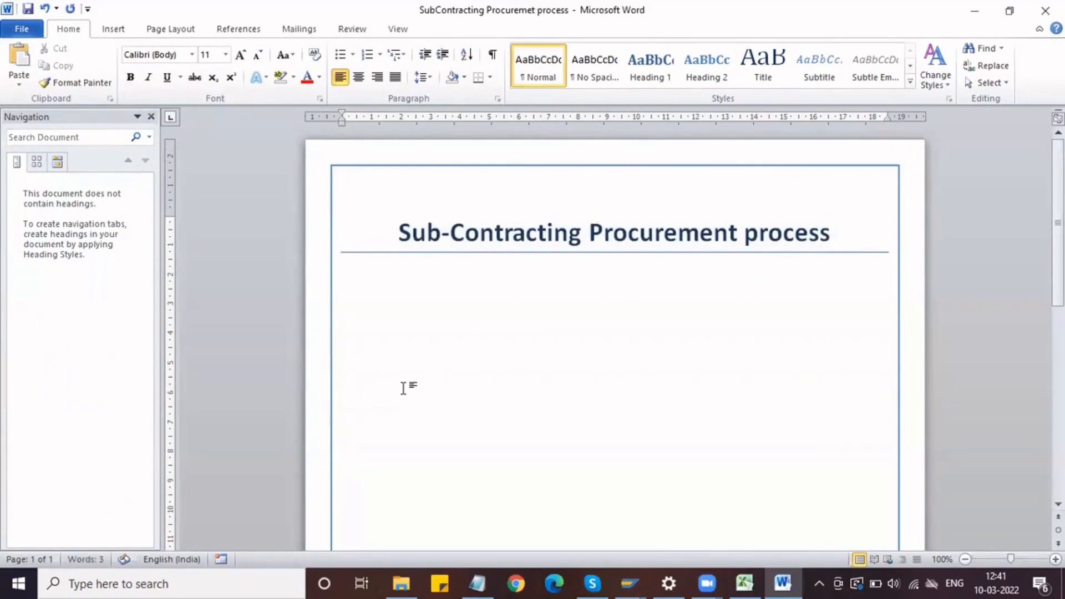
text(Maintain Plant Parameters)
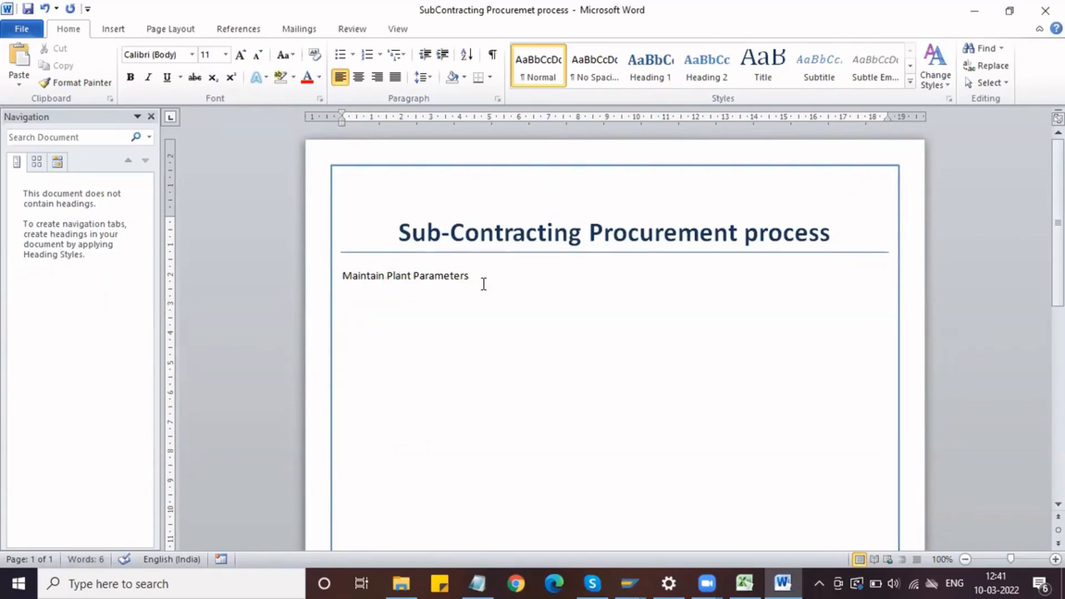
Step: Apply the Heading 2 style to the "Maintain Plant Parameters" line and set its font to Calibri
click(318, 283)
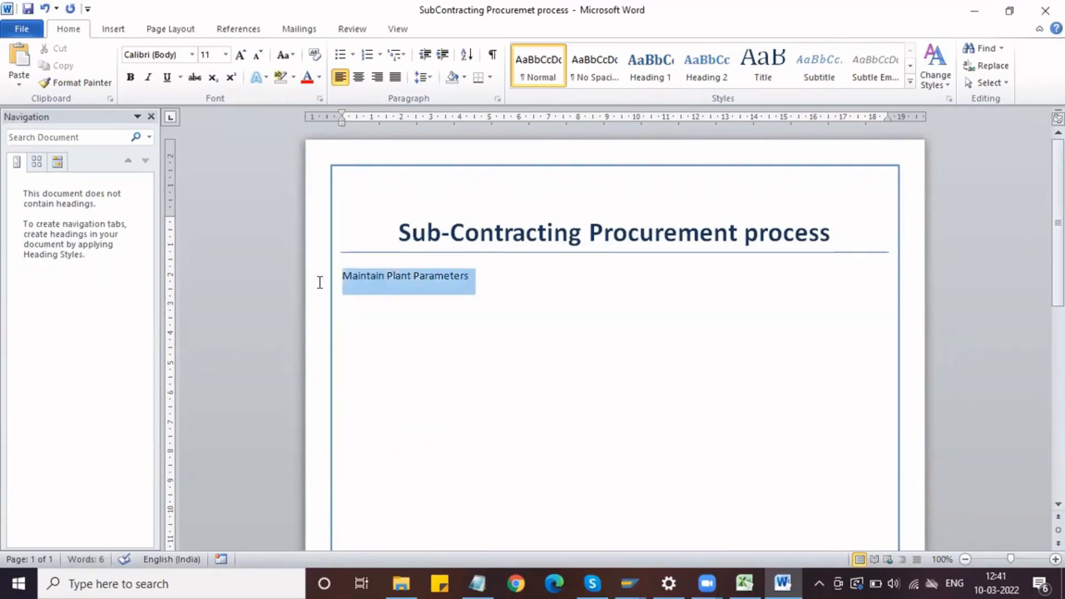
click(688, 75)
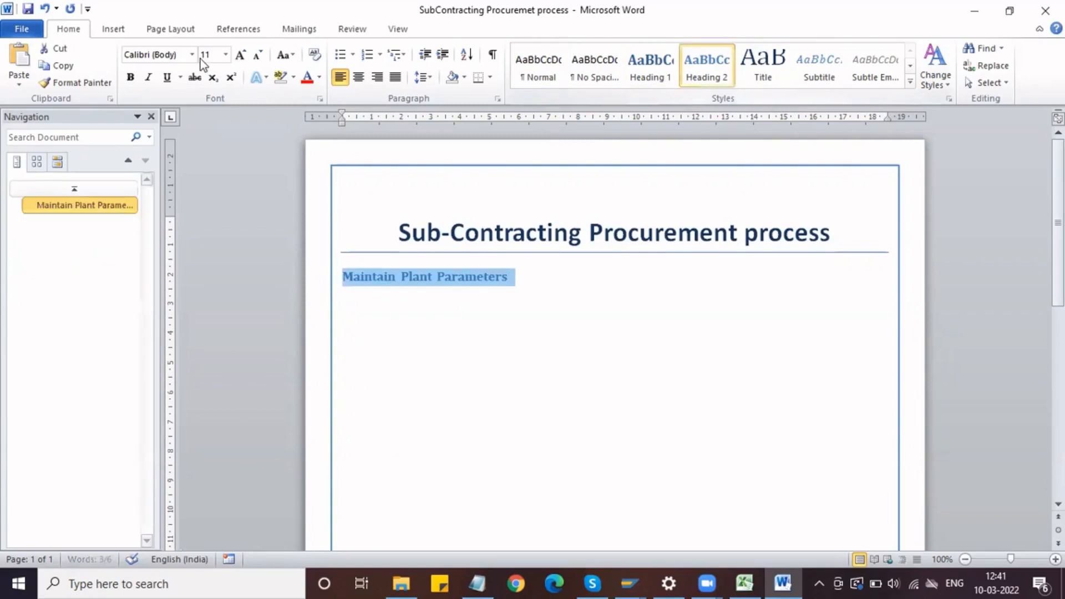
click(191, 54)
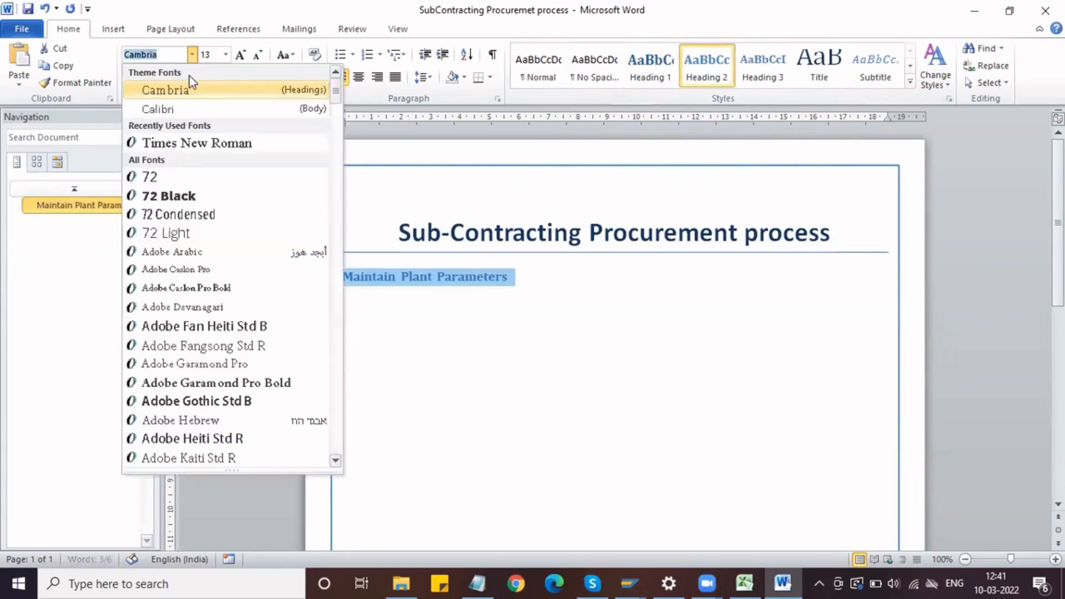
click(203, 110)
click(283, 55)
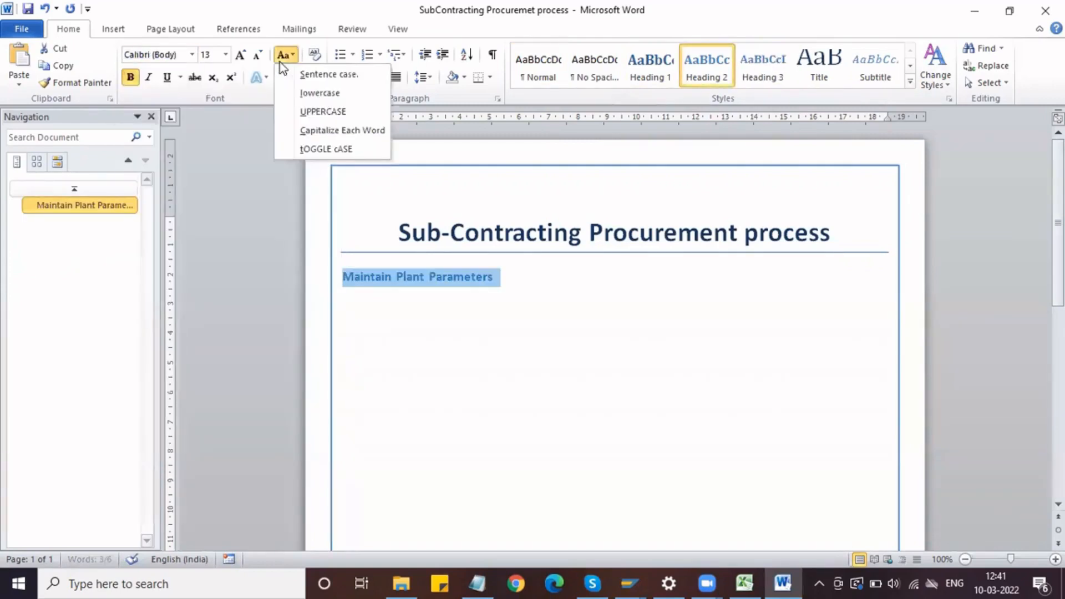
click(249, 160)
Step: Add a colon after "Maintain Plant Parameters", start a new line below it and save the document
click(502, 276)
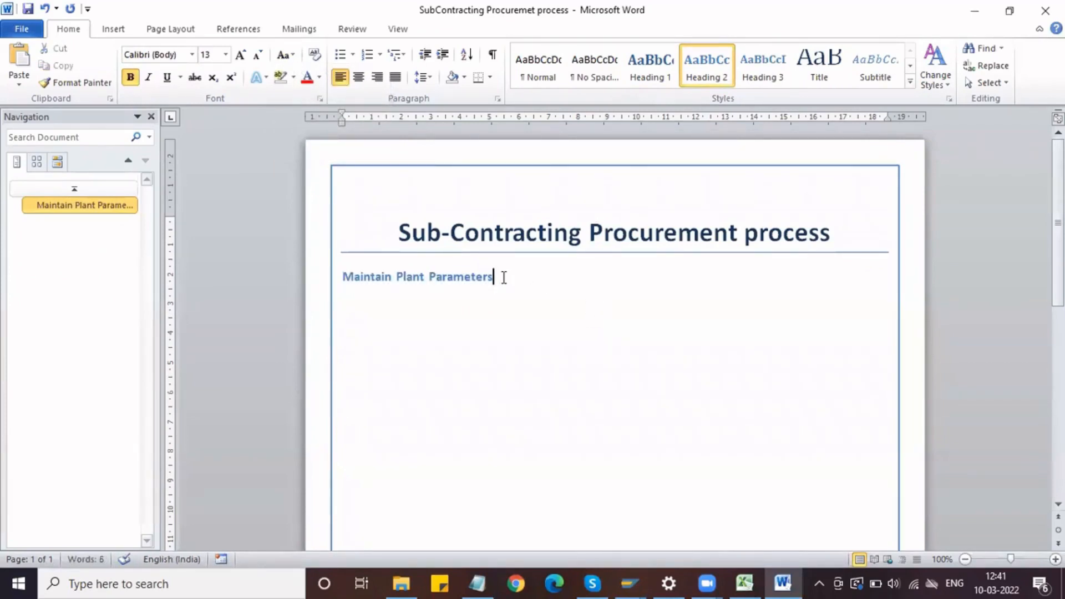
text(:)
key(Return)
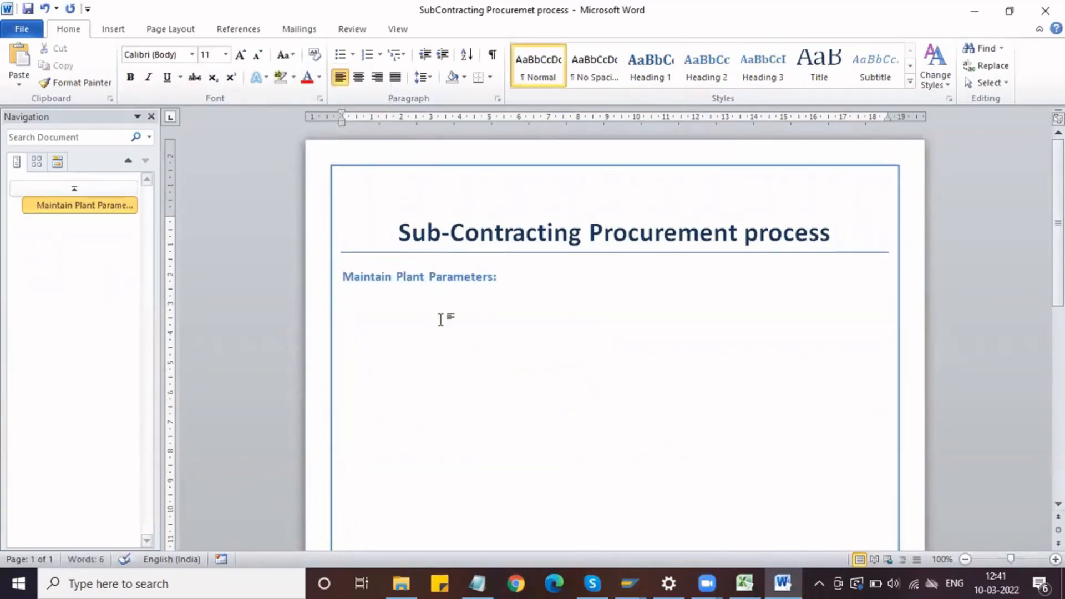
key(ctrl+s)
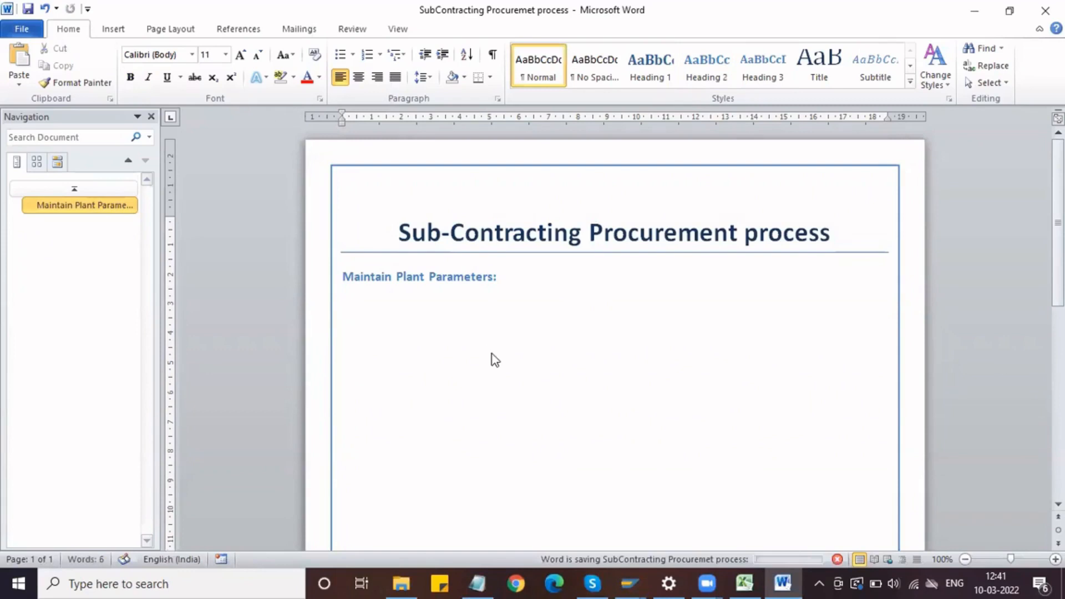
Step: Switch to SAP and open Carry Out Overall Maintenance of Plant Parameters under Materials Management, Consumption-Based Planning, Plant Parameters
key(alt+Tab)
scroll(57, 214, down, 1)
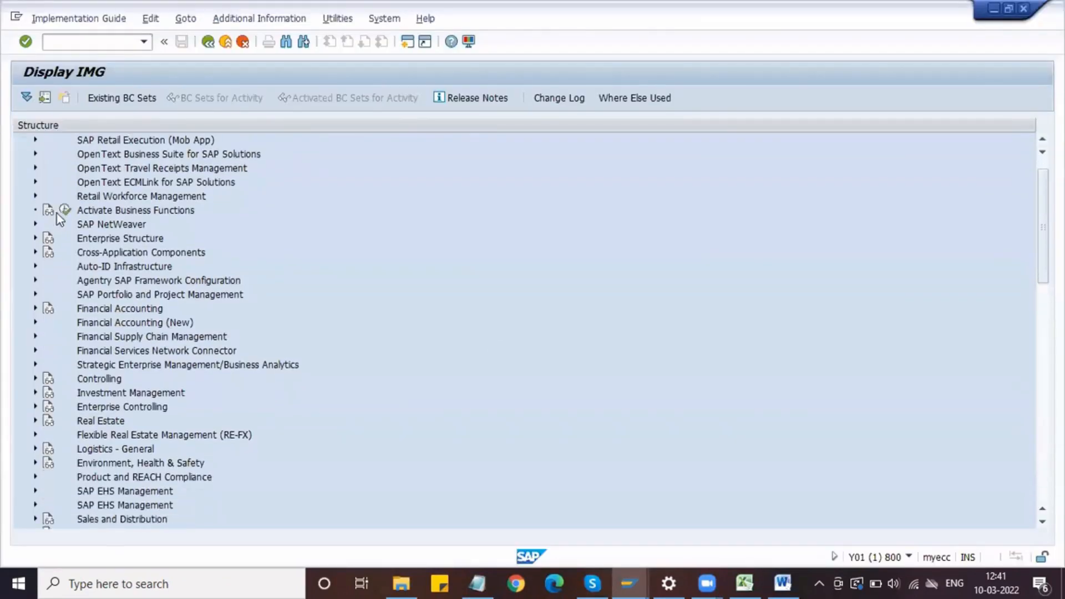
scroll(86, 432, down, 4)
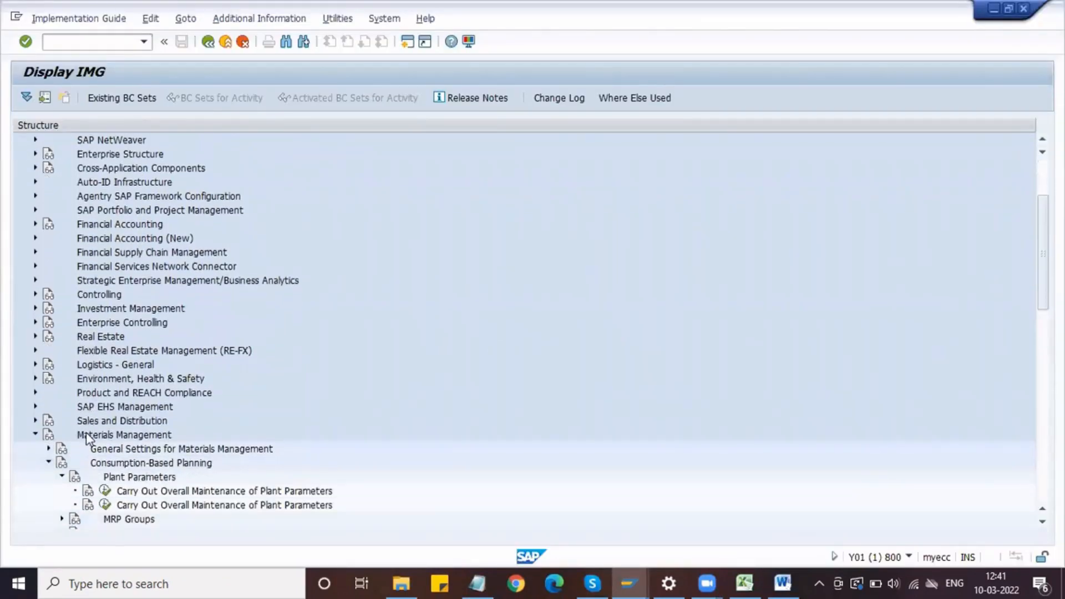
scroll(121, 413, down, 2)
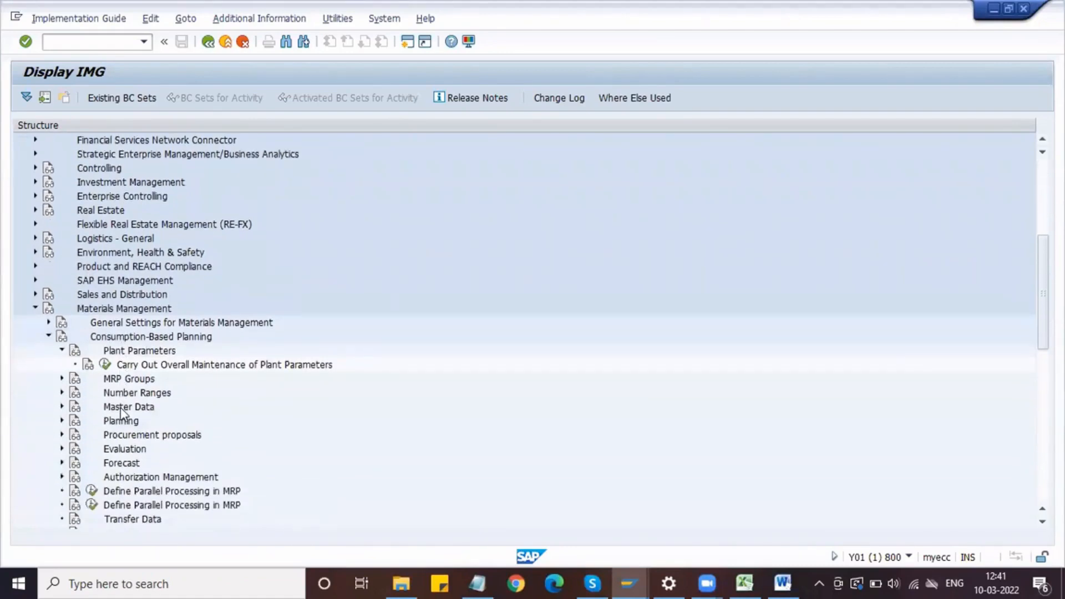
click(105, 351)
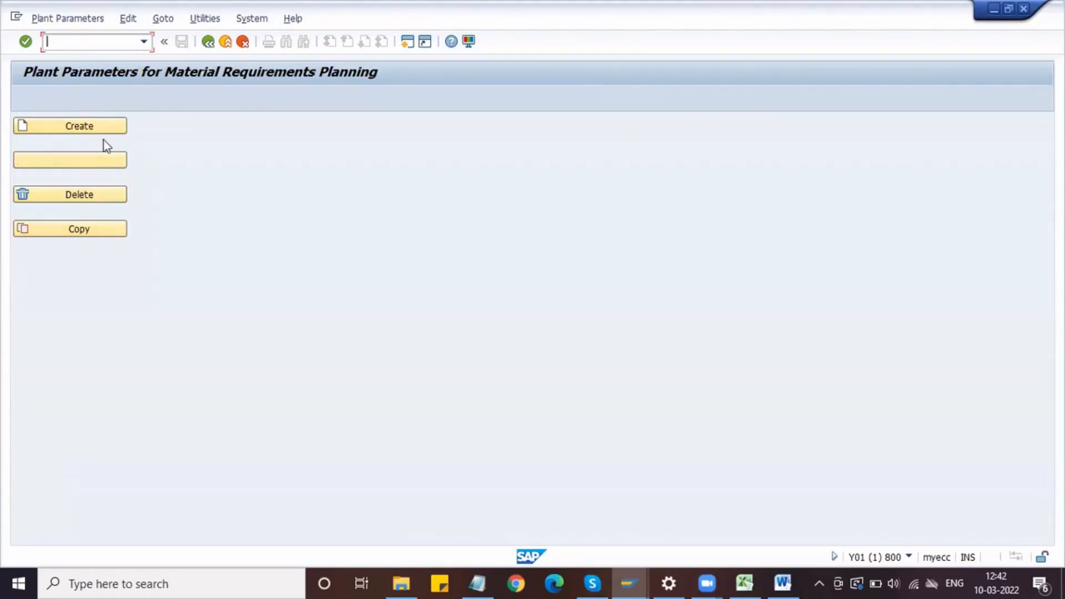
click(92, 126)
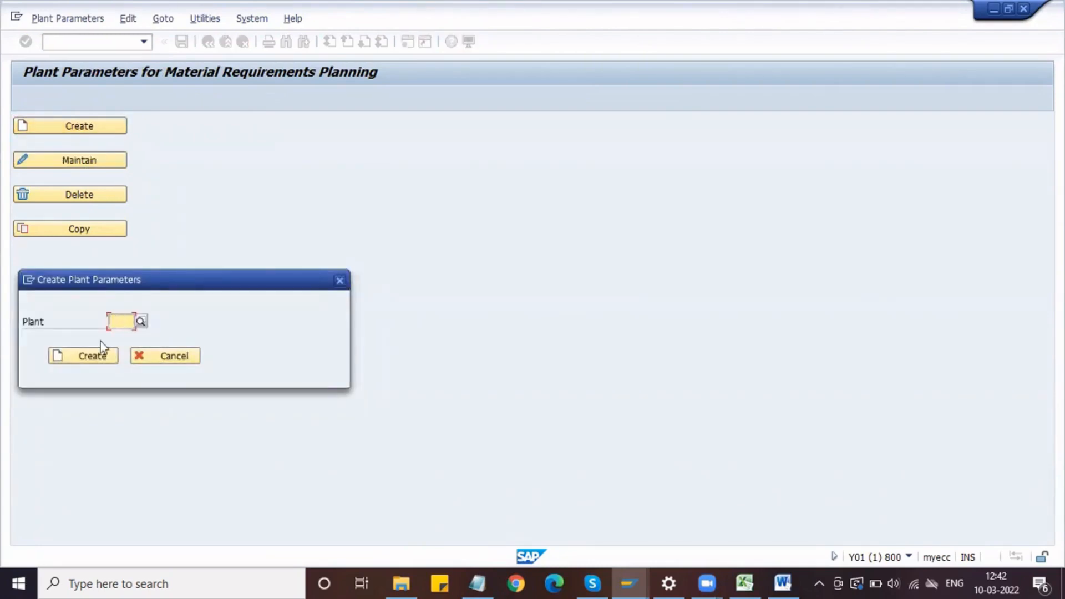
click(340, 280)
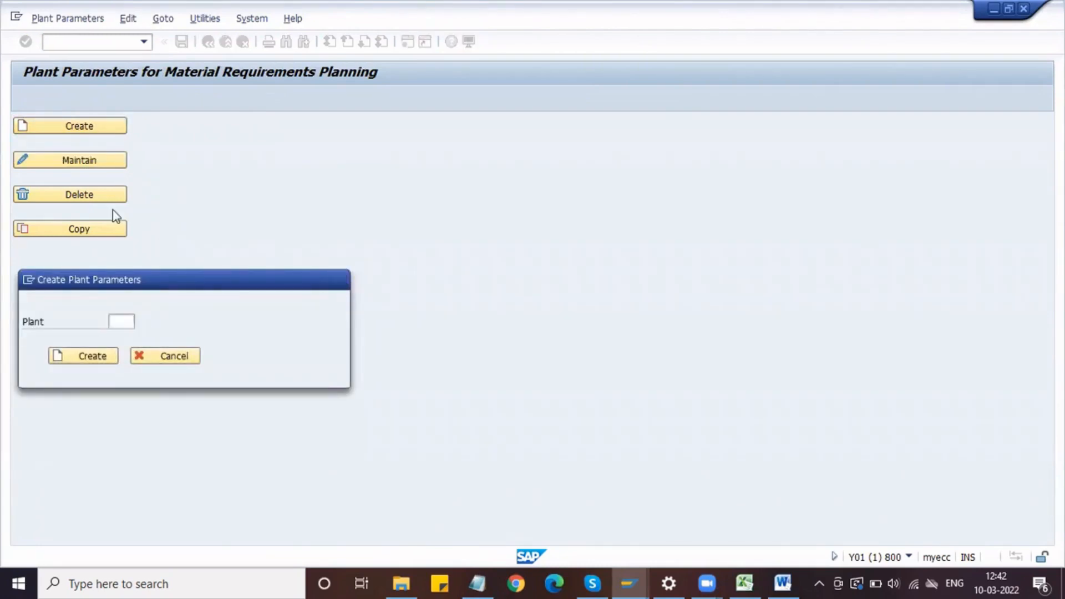
click(85, 162)
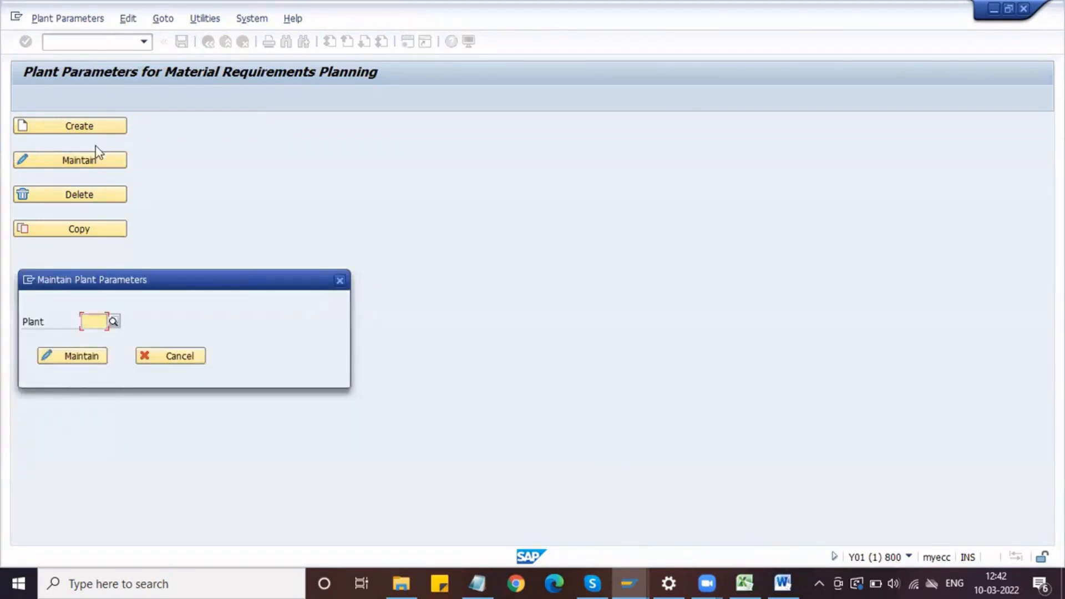
click(90, 324)
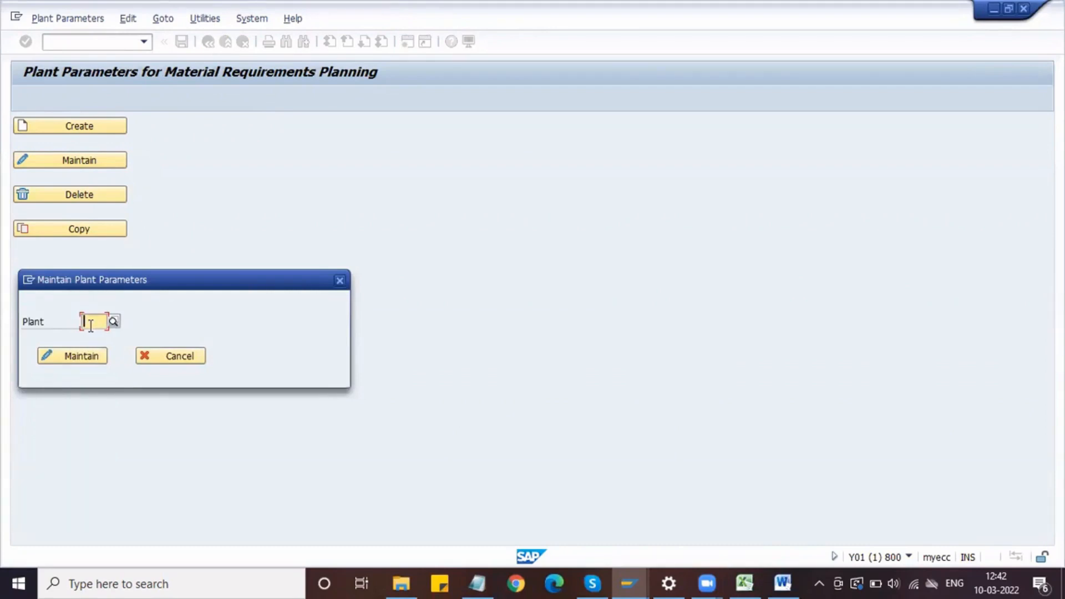
click(340, 282)
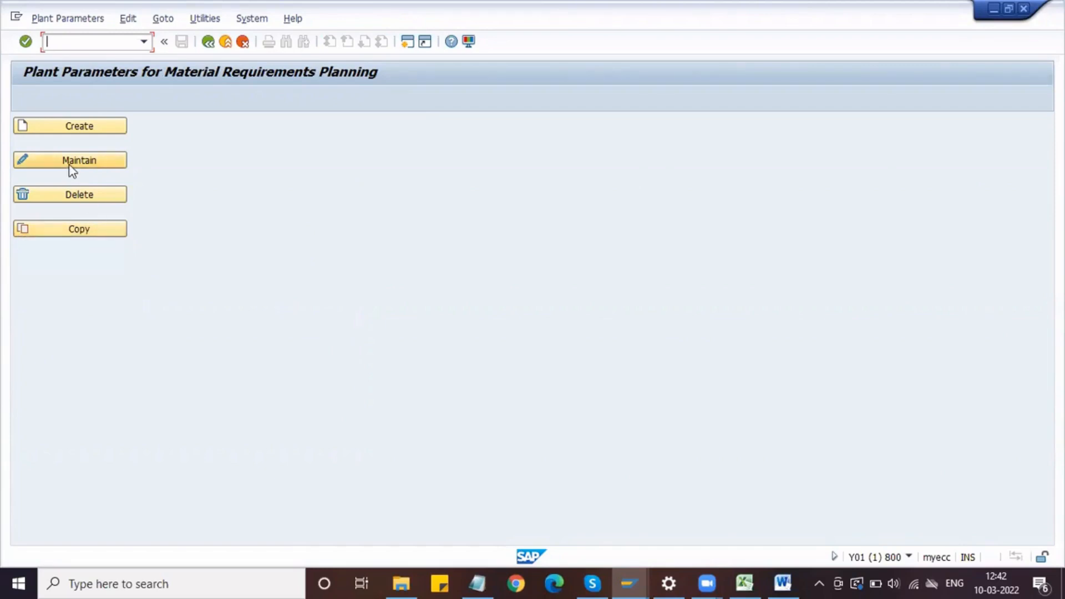
Step: Start copying plant parameters and choose plant 1000 (Werk Hamburg) as the source plant
click(89, 228)
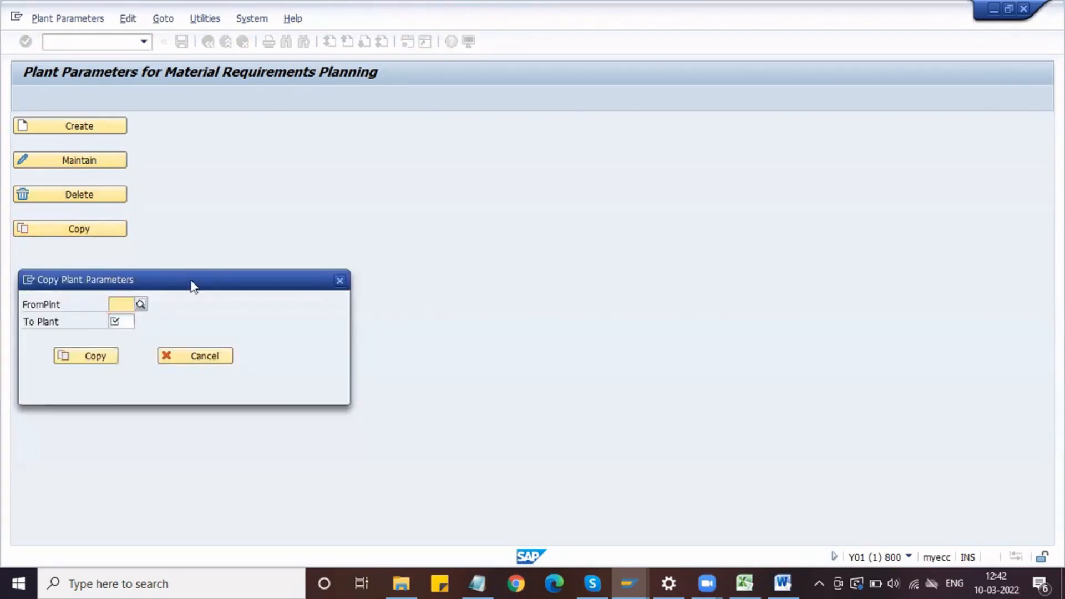
drag(190, 281, 272, 285)
click(222, 308)
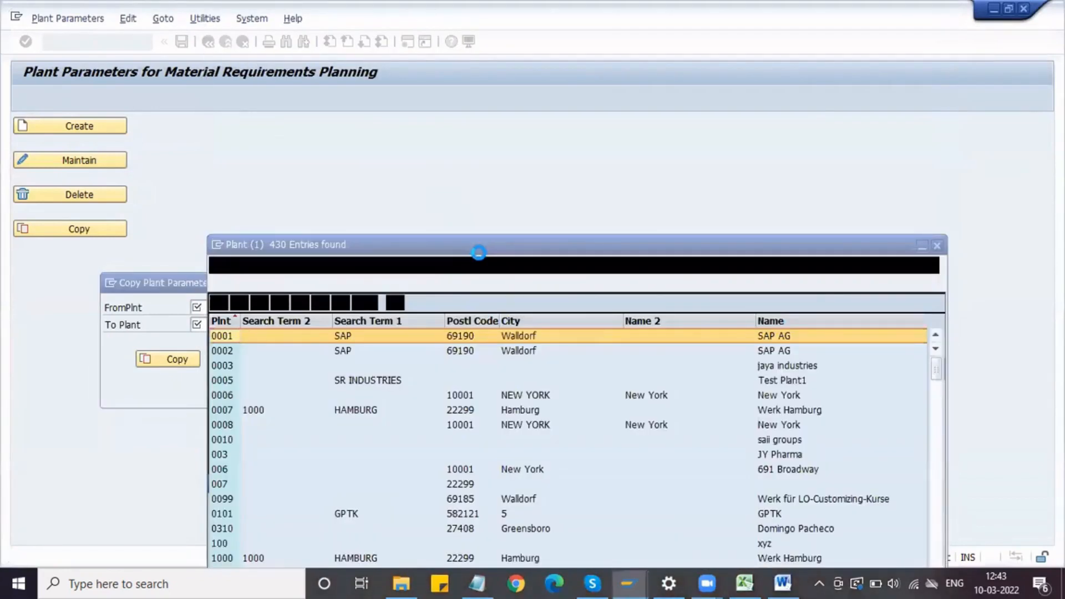
drag(481, 255, 406, 53)
click(186, 361)
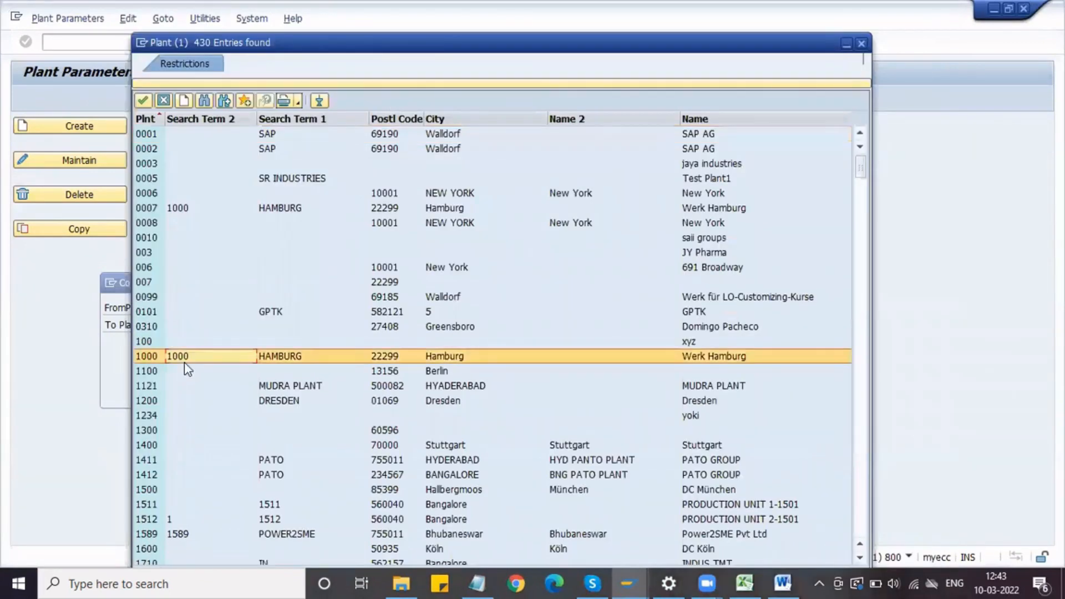
double_click(185, 362)
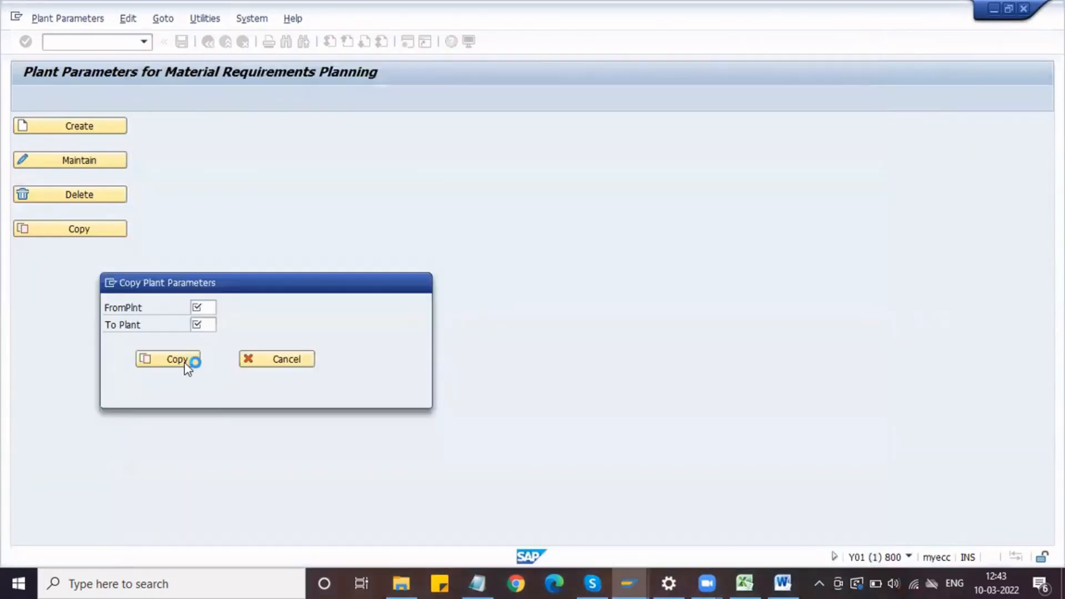
Step: Set DPL1 as the target plant and copy the plant parameters from plant 1000 to it
click(209, 324)
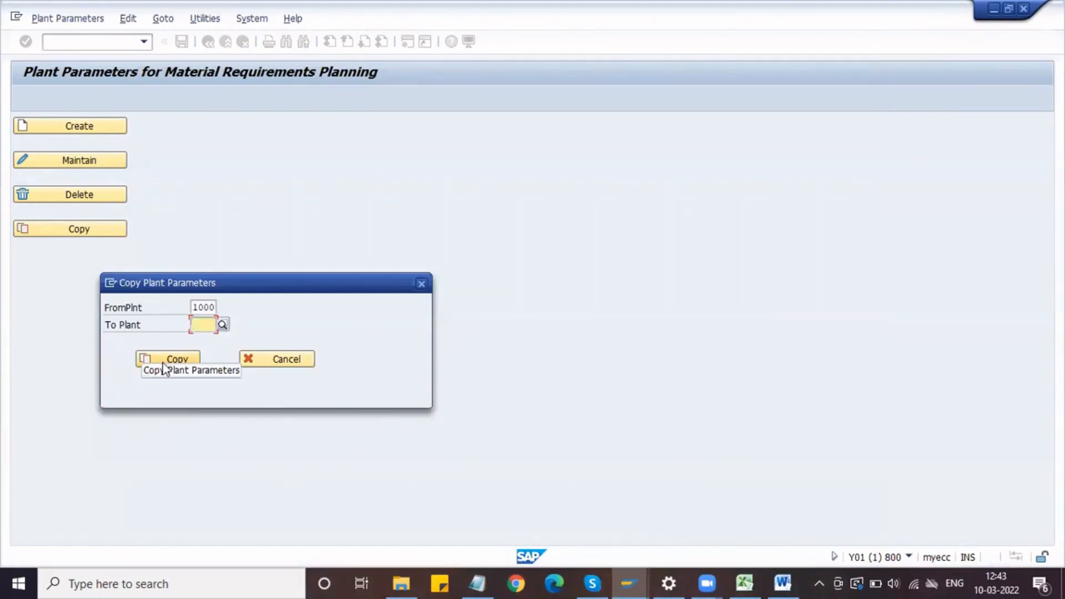
click(212, 328)
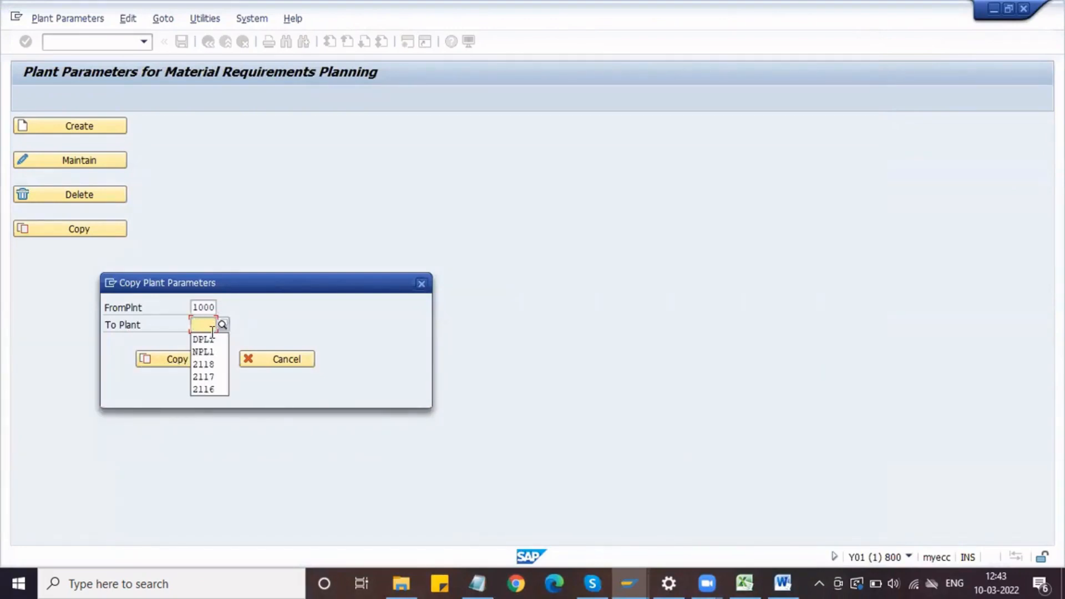
click(204, 339)
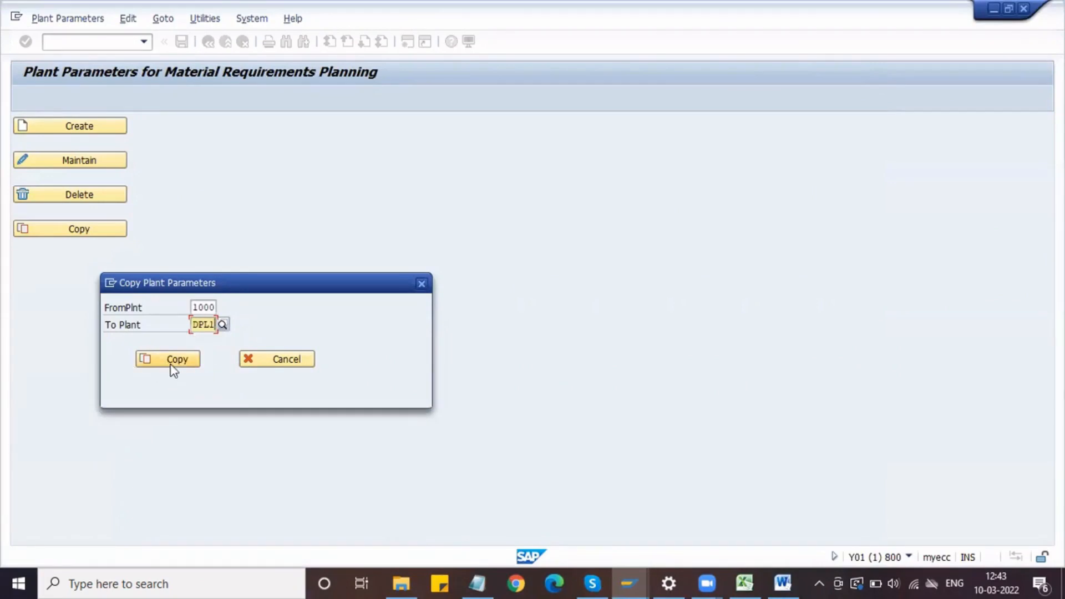
click(183, 361)
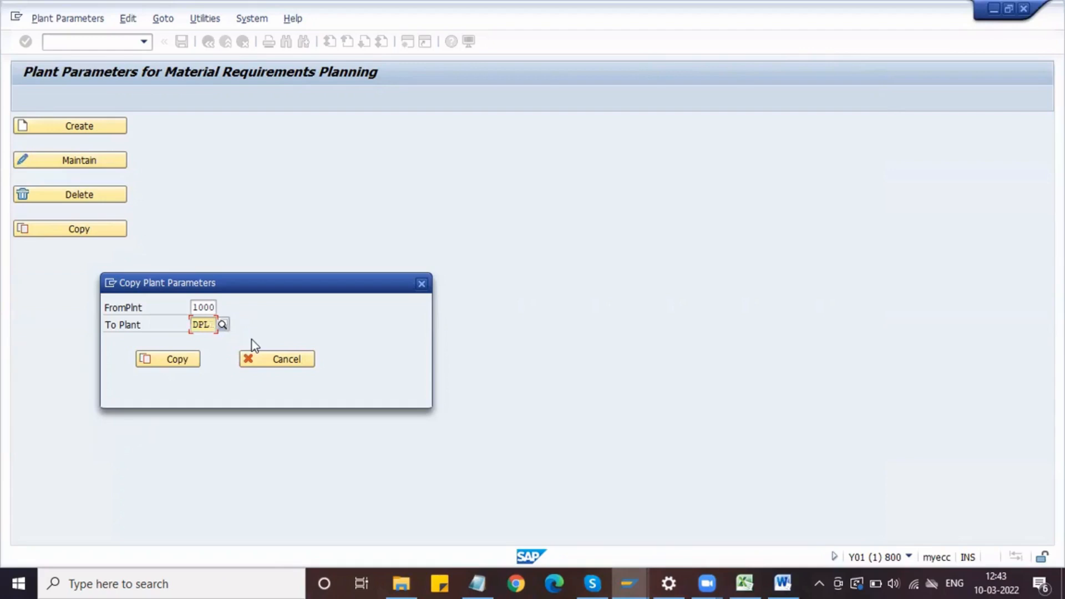
Step: Set DPL2 as the target plant, copy the parameters from plant 1000 to it and accept the proposed customizing request
text(2)
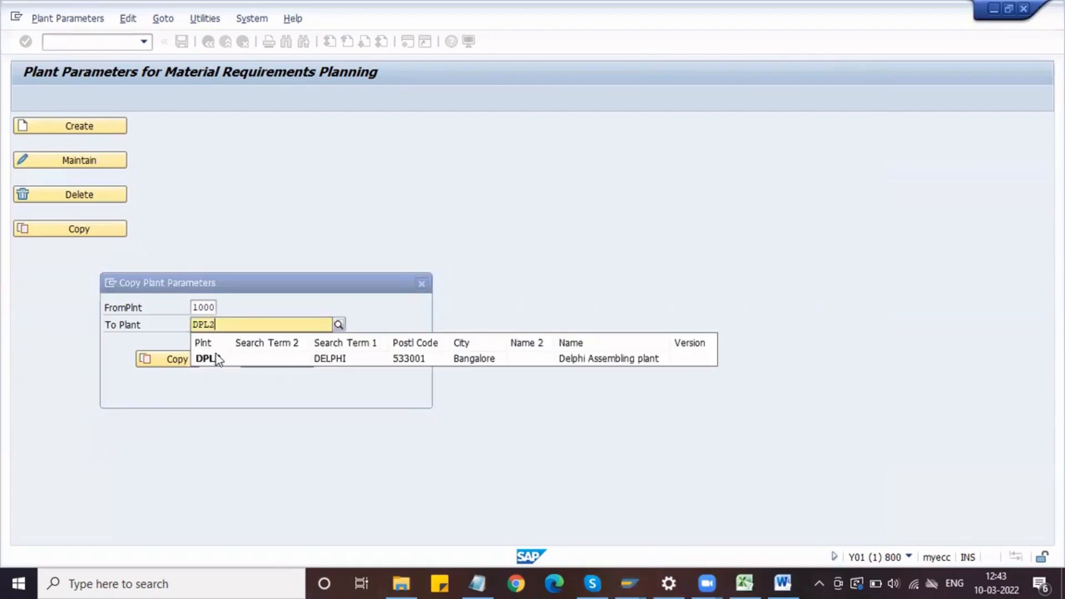
click(222, 359)
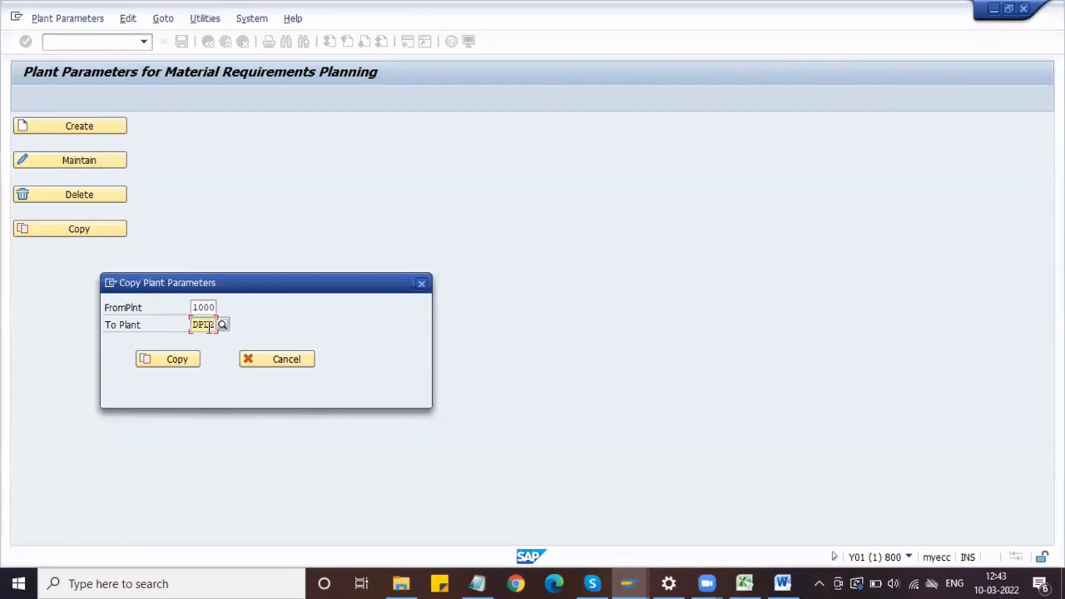
click(177, 361)
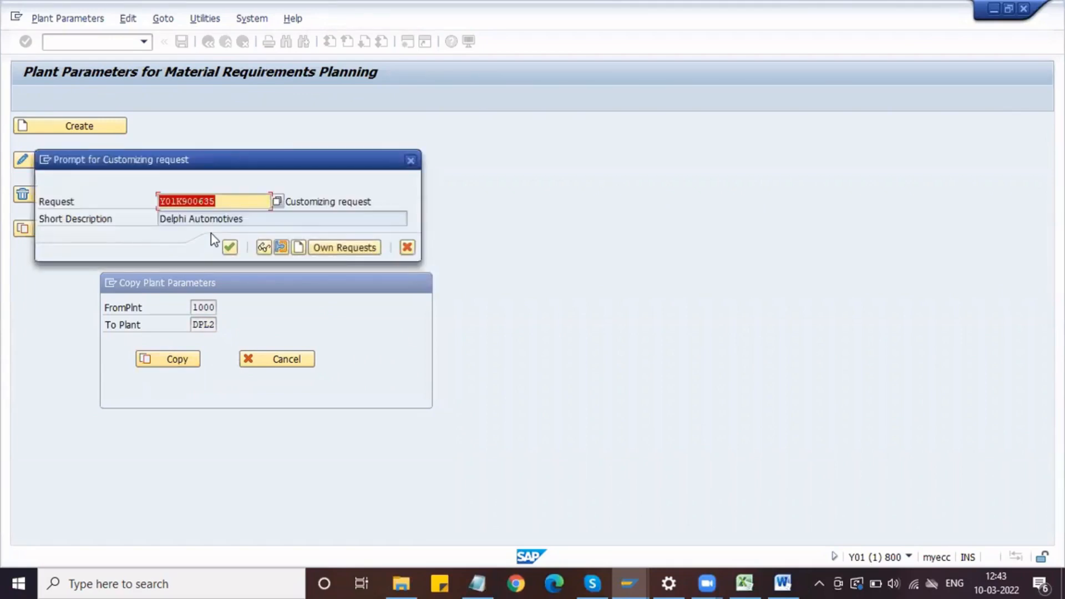
click(230, 248)
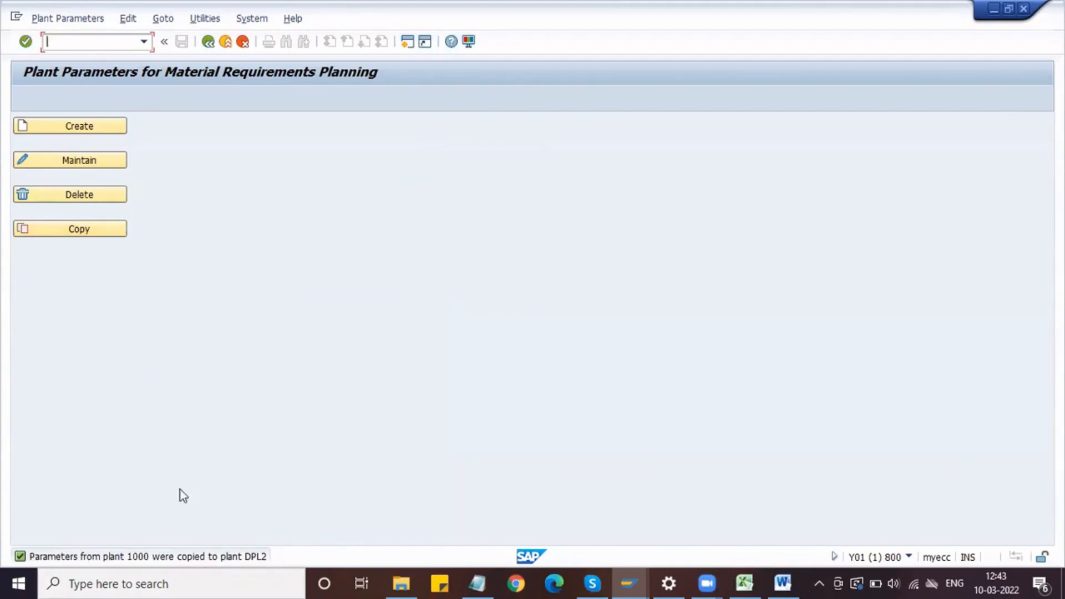
Step: Copy plant 1000's parameters to plant DPL1 again, overwriting the existing values and accepting the customizing request
click(91, 228)
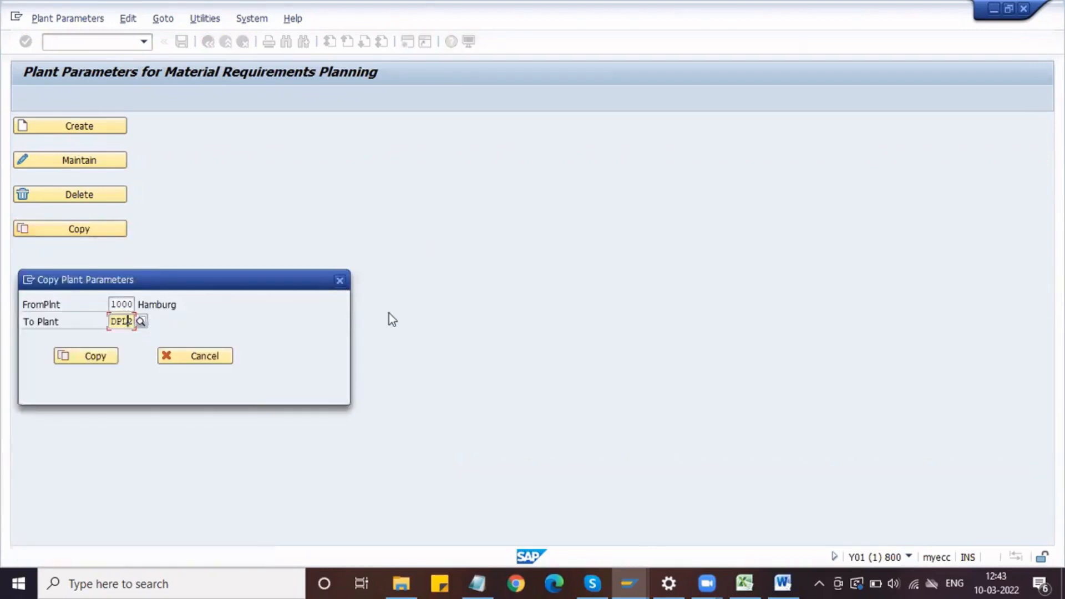
text(1)
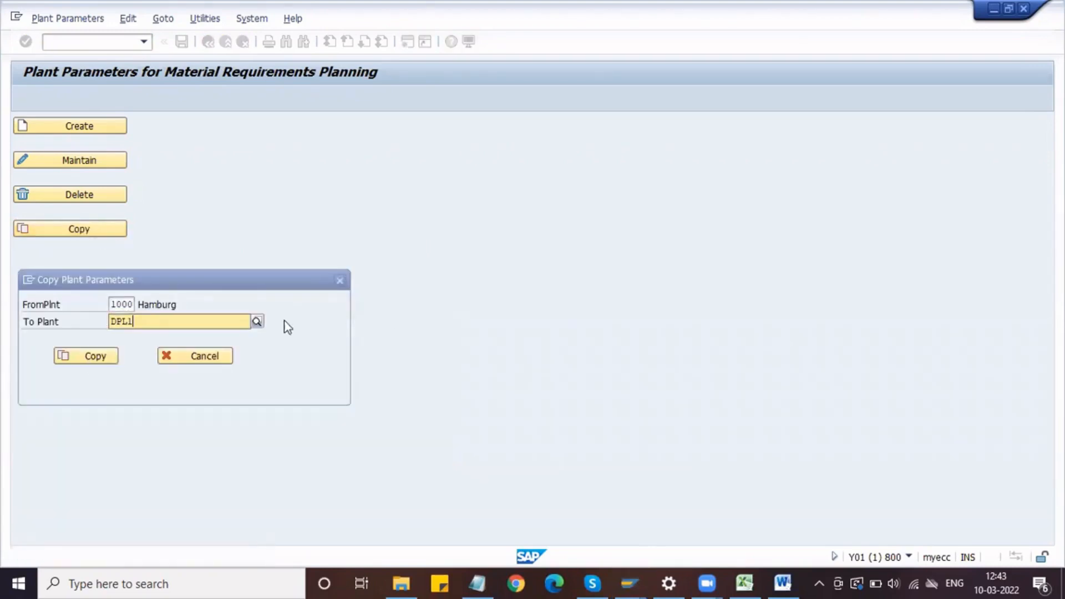
click(122, 355)
click(96, 356)
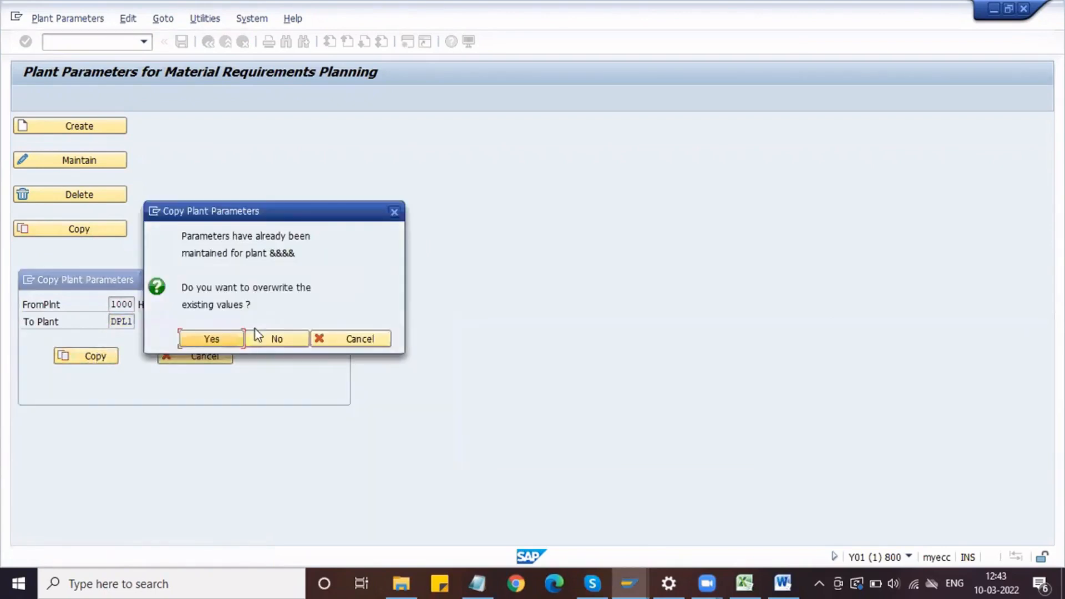
click(214, 339)
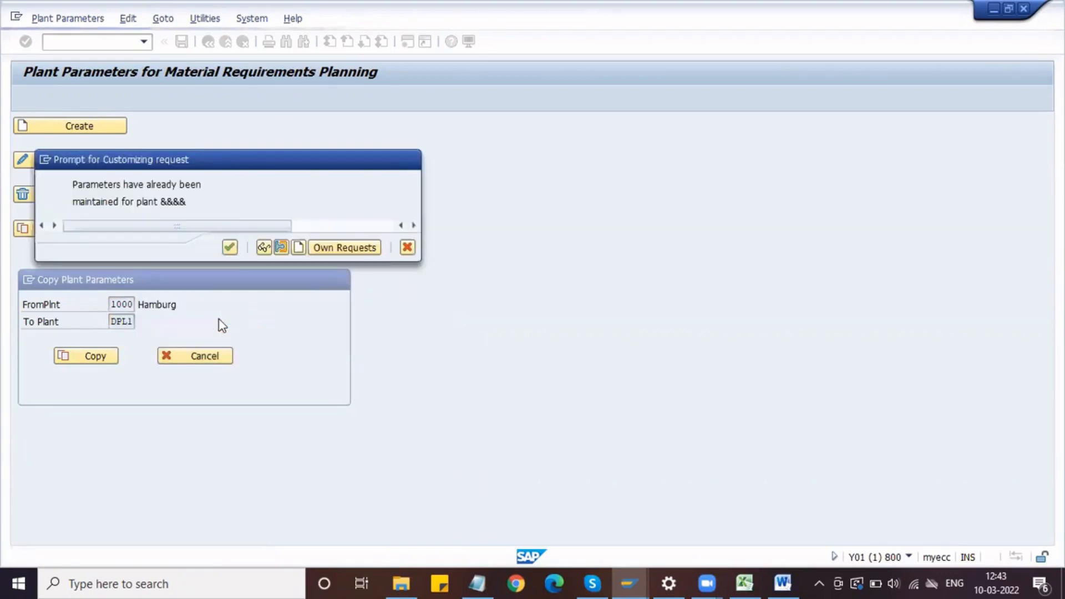
click(230, 248)
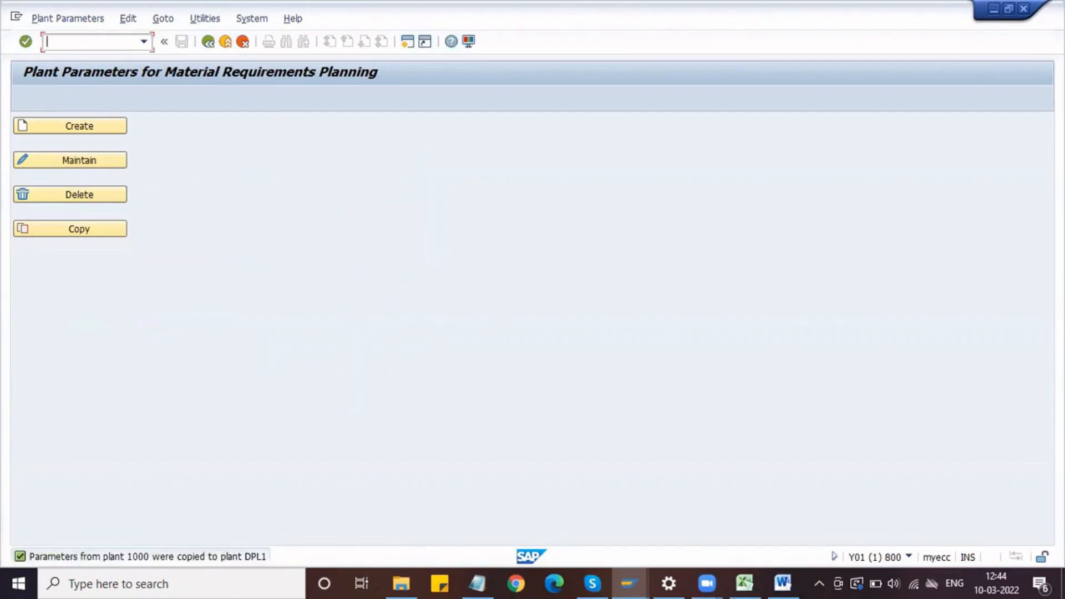
Step: Capture the status message about the copied parameters to the clipboard and paste it into the Word document
key(Print)
drag(12, 547, 271, 567)
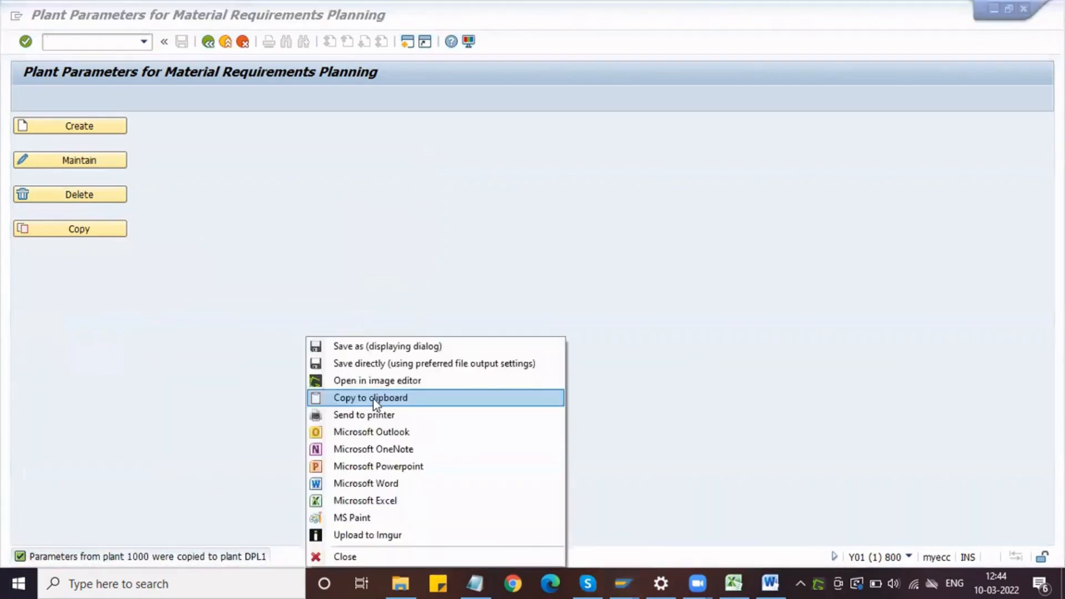
click(373, 399)
click(770, 583)
key(ctrl+v)
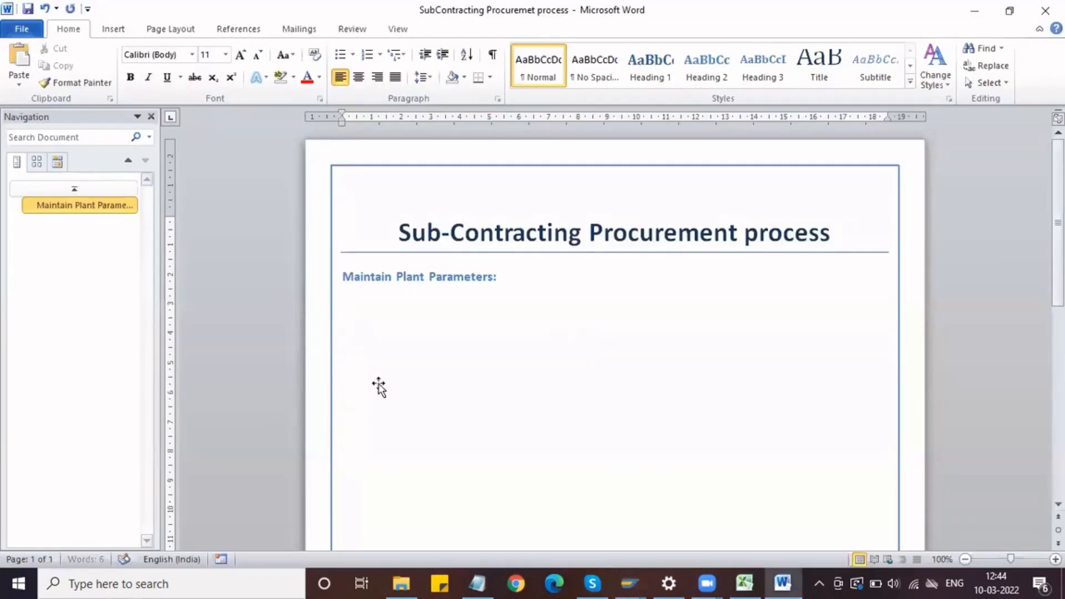
Step: Switch back to SAP, reopen the Copy Plant Parameters dialog and capture a screenshot of it
key(alt+Tab)
click(76, 232)
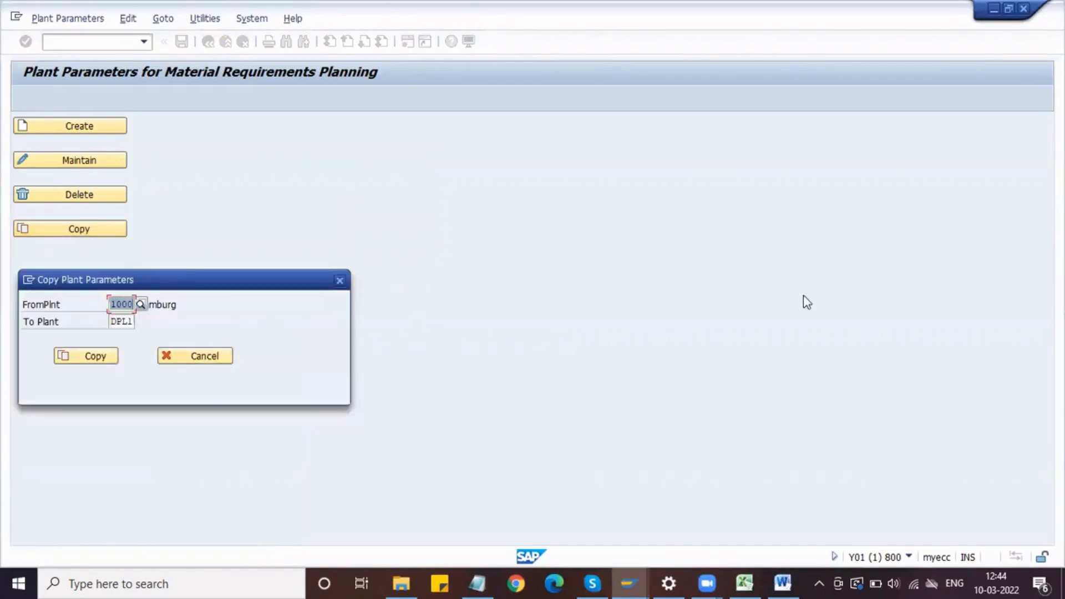
key(Print)
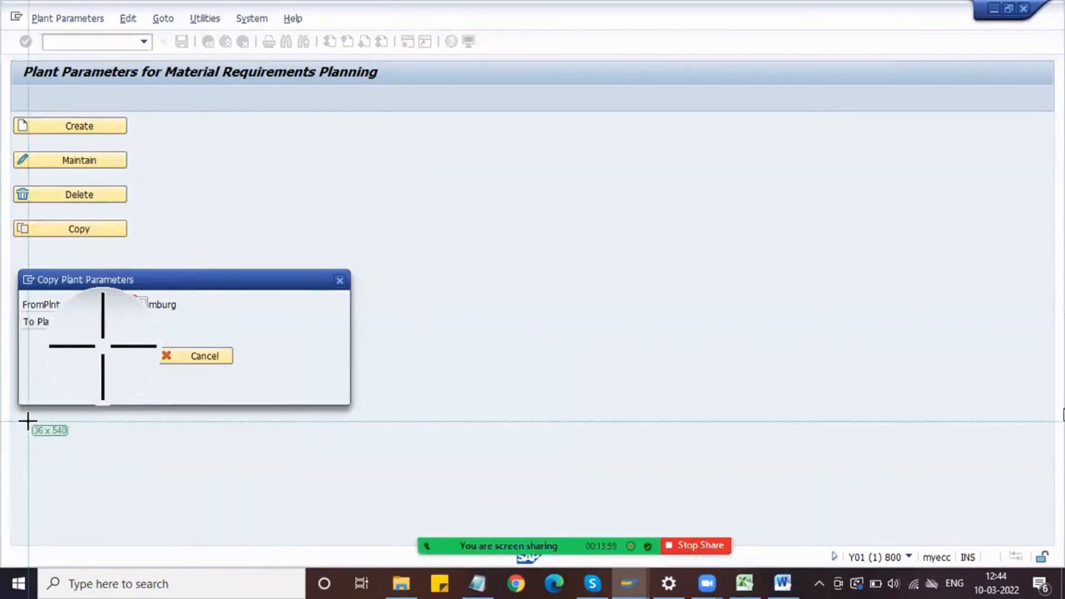
drag(18, 265, 354, 408)
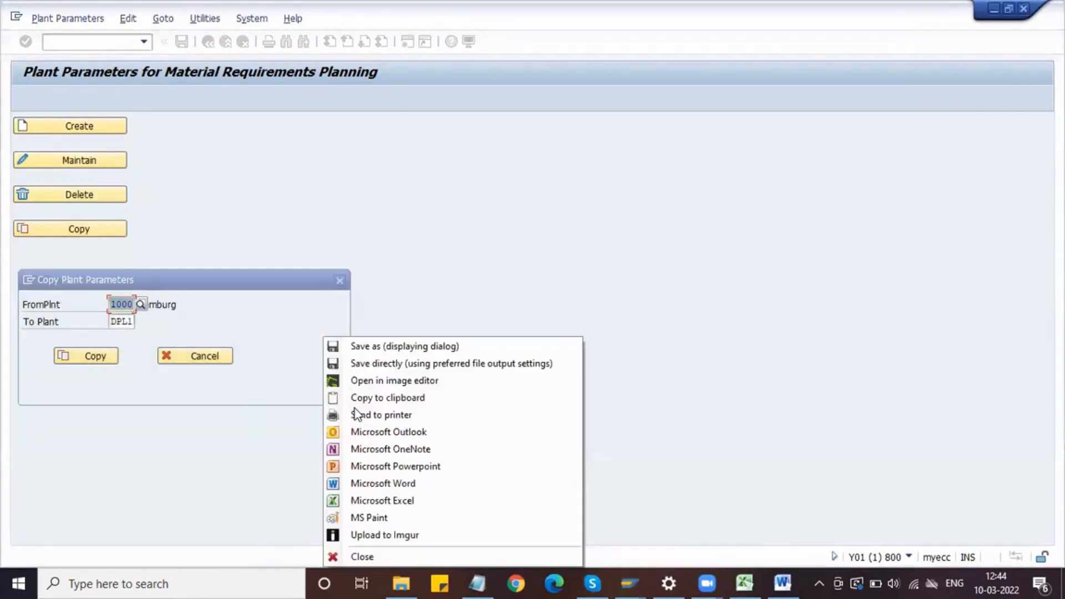
click(501, 484)
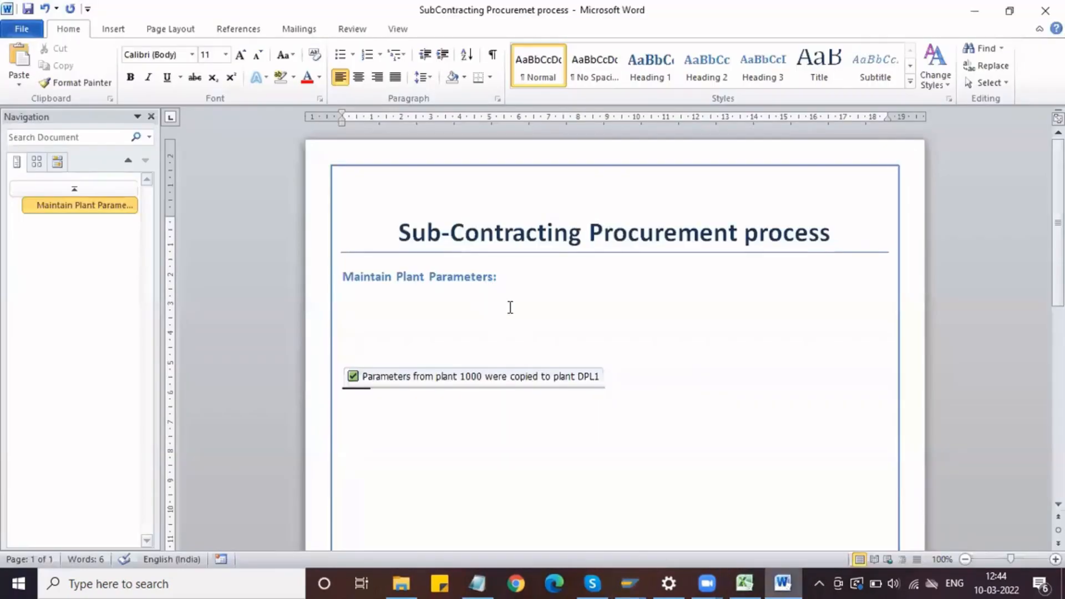
Step: Centre the status message picture in Word, and insert the dialog screenshot centred on a new line below the Maintain Plant Parameters heading
click(498, 382)
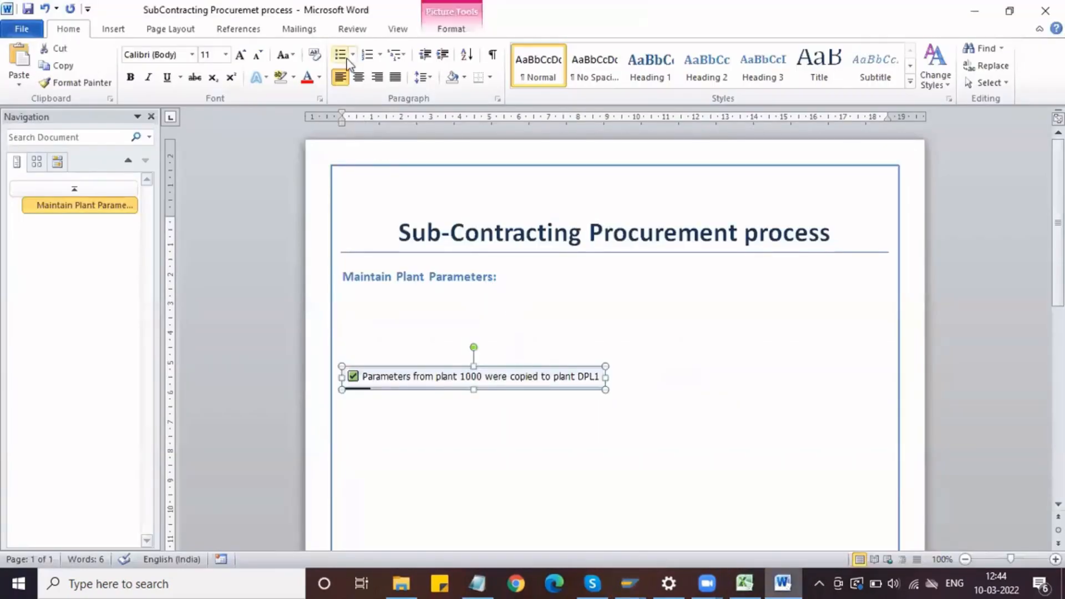
click(366, 79)
click(511, 276)
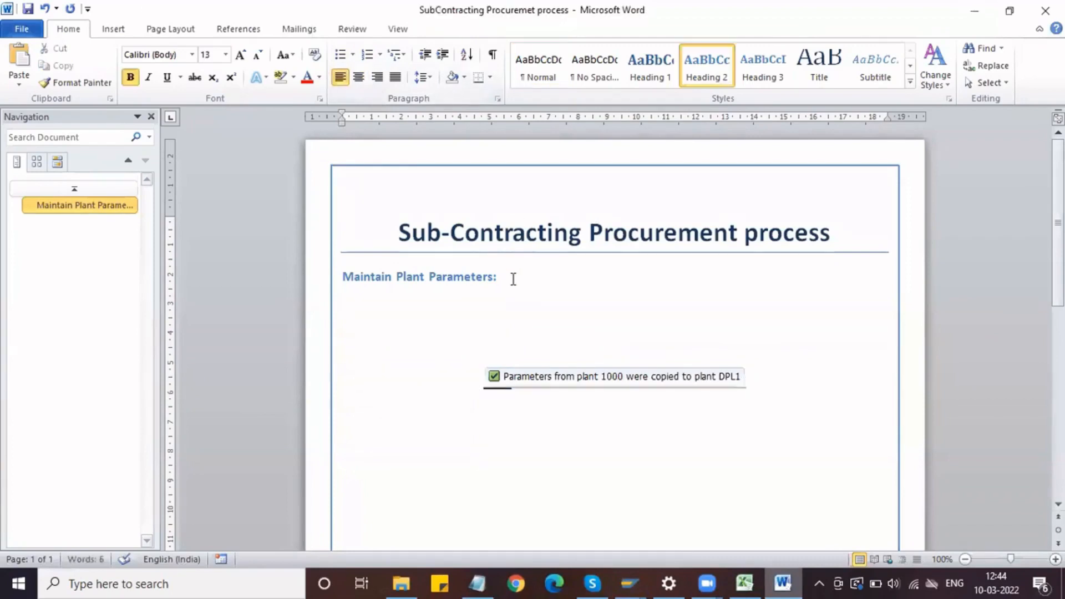
key(Return)
key(ctrl+v)
click(478, 314)
click(360, 78)
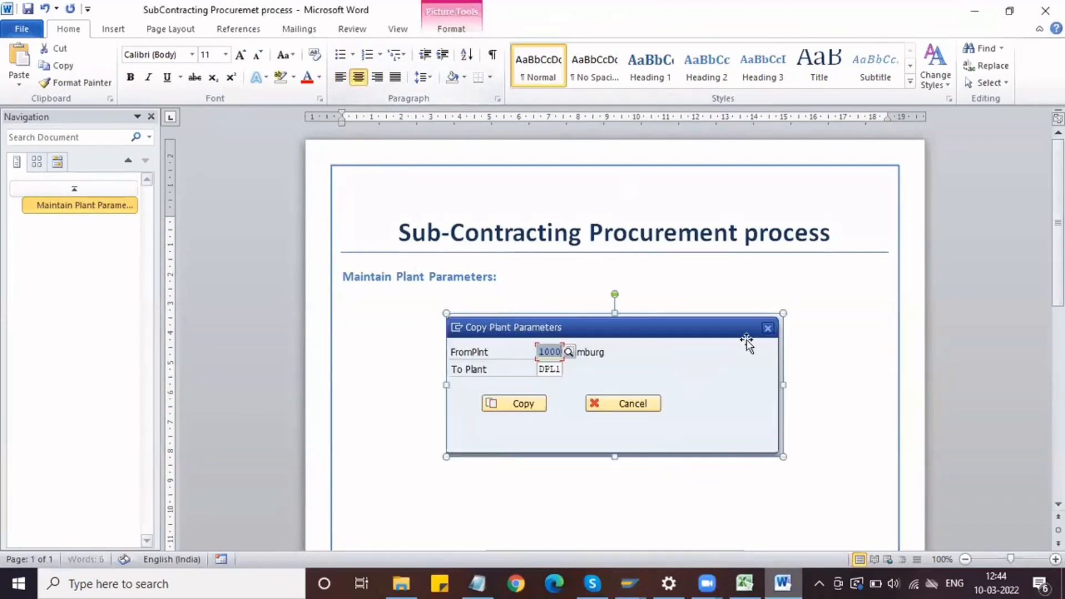
click(786, 445)
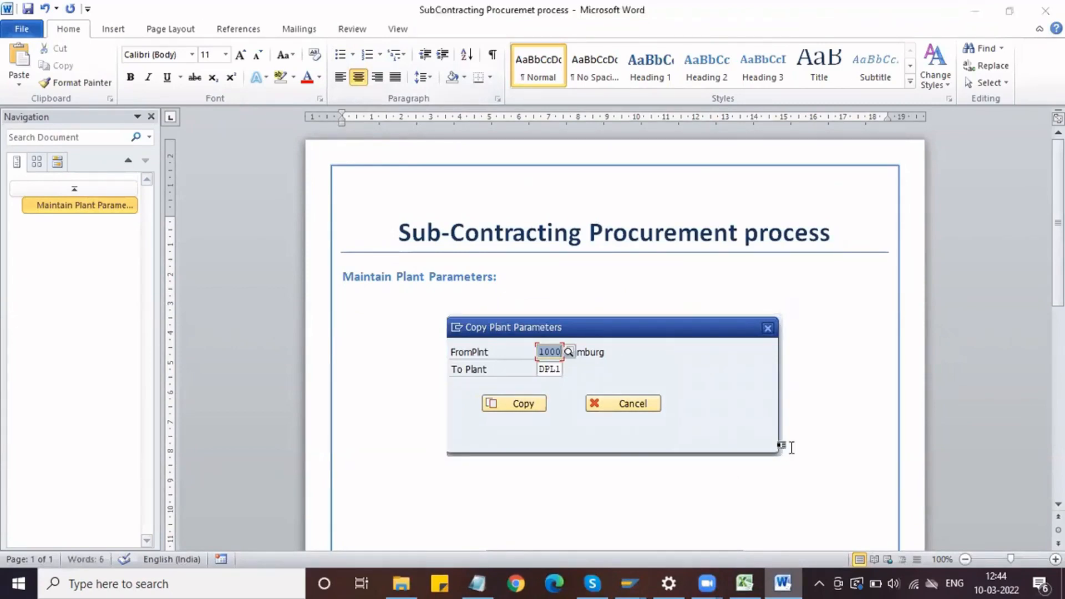
Step: In SAP, move the copy dialog clear of the function buttons and capture the screen area with both in the Greenshot image editor
key(alt+Tab)
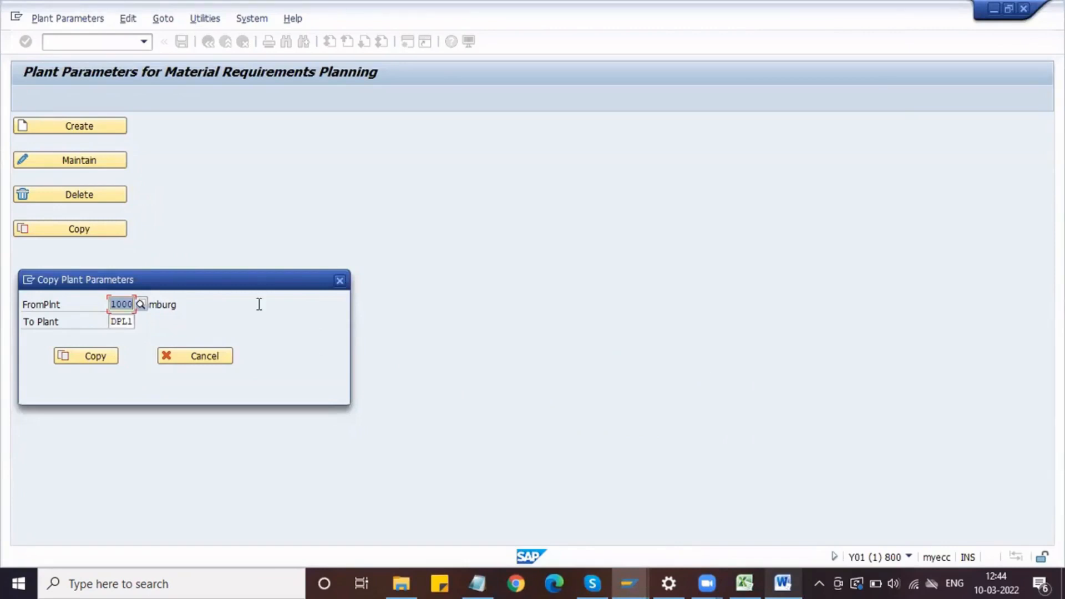
drag(254, 291, 419, 212)
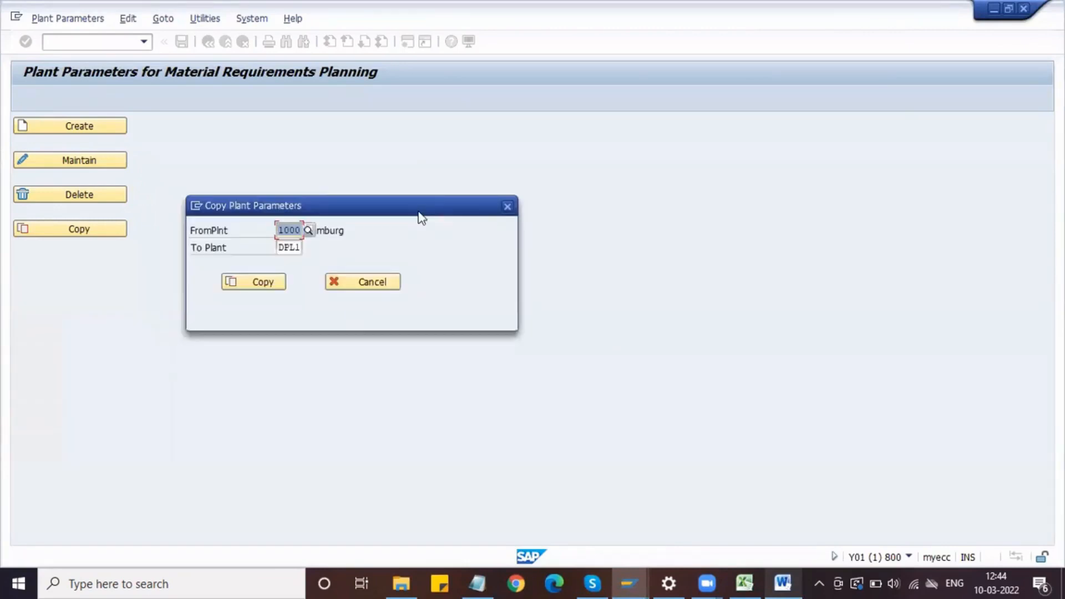
key(Print)
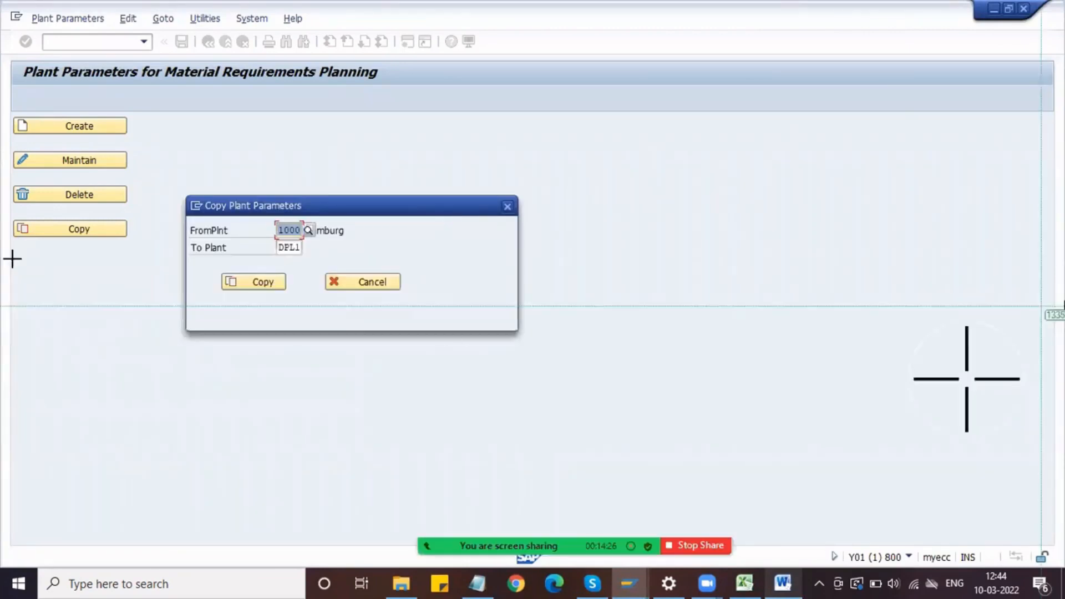
drag(12, 54, 547, 365)
drag(624, 354, 624, 355)
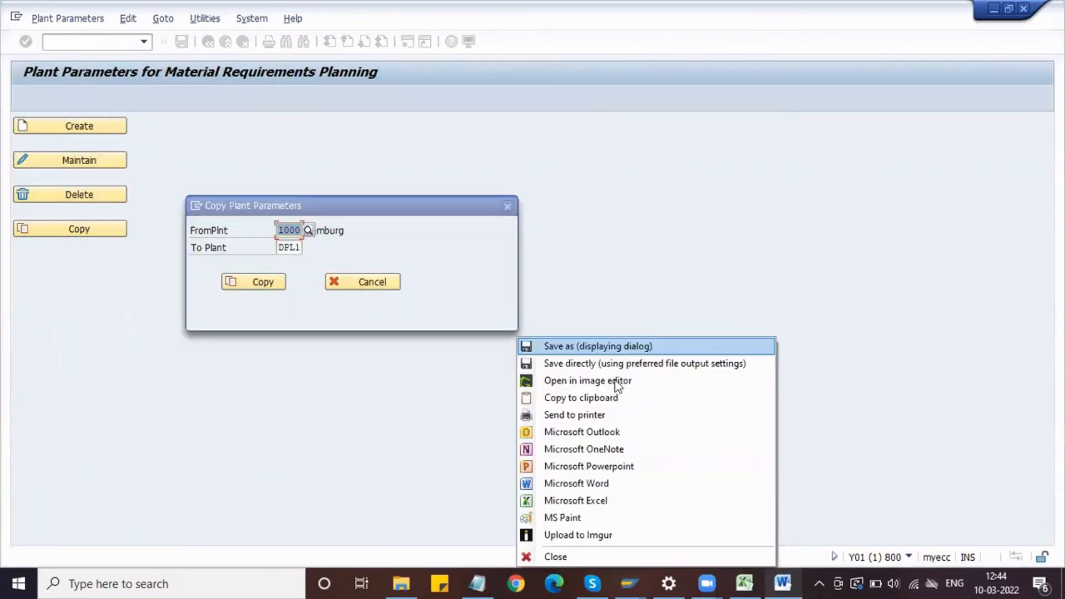
key(Return)
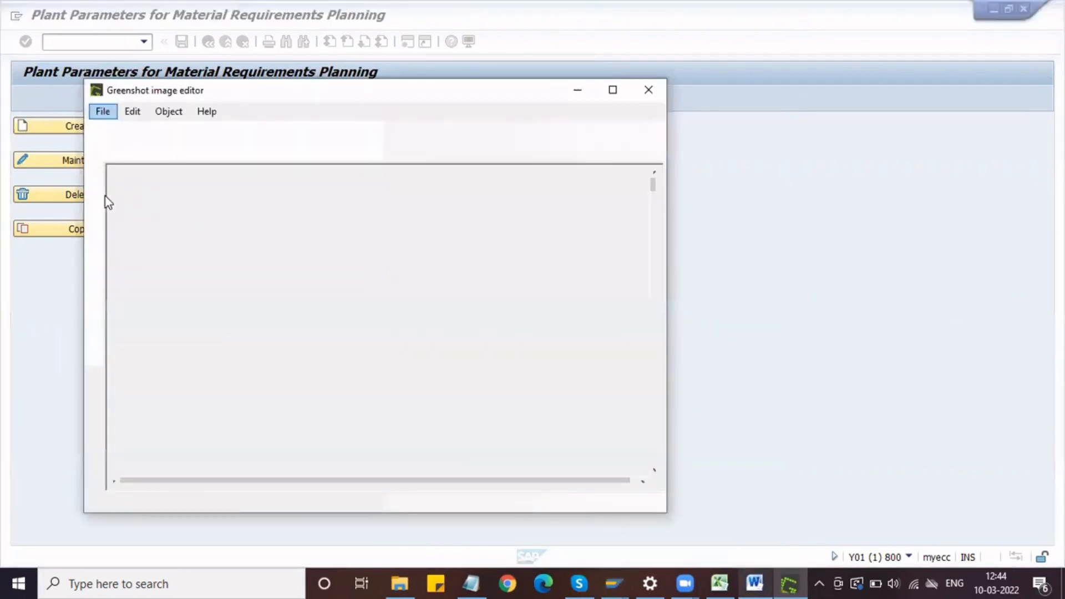
Step: Outline the Copy button on the main screen and the one in the dialog with rectangles, then copy the image to the clipboard
click(93, 193)
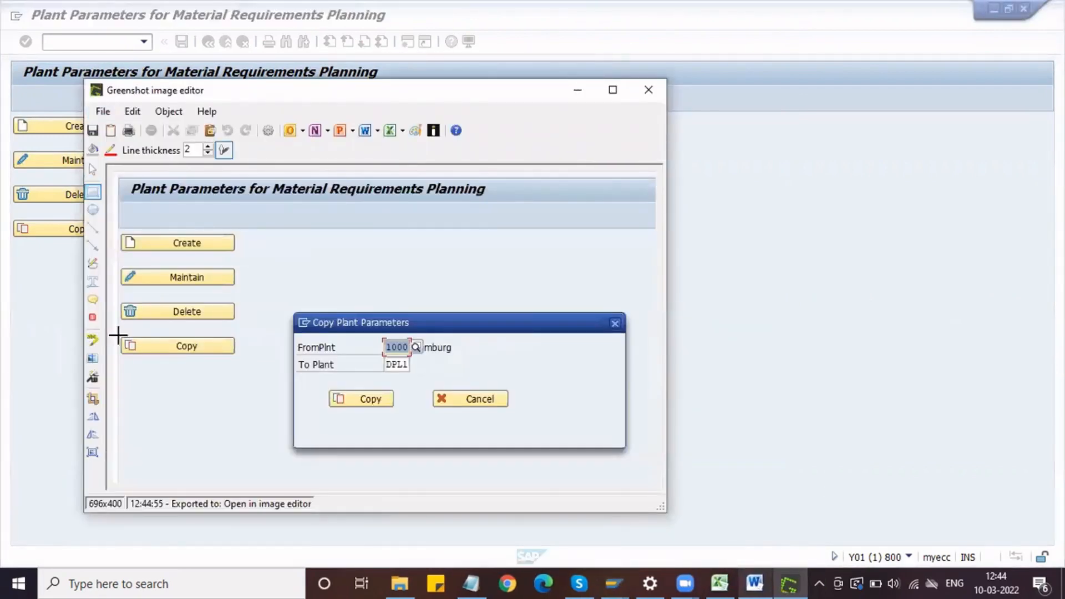
drag(116, 331, 243, 359)
drag(325, 386, 398, 411)
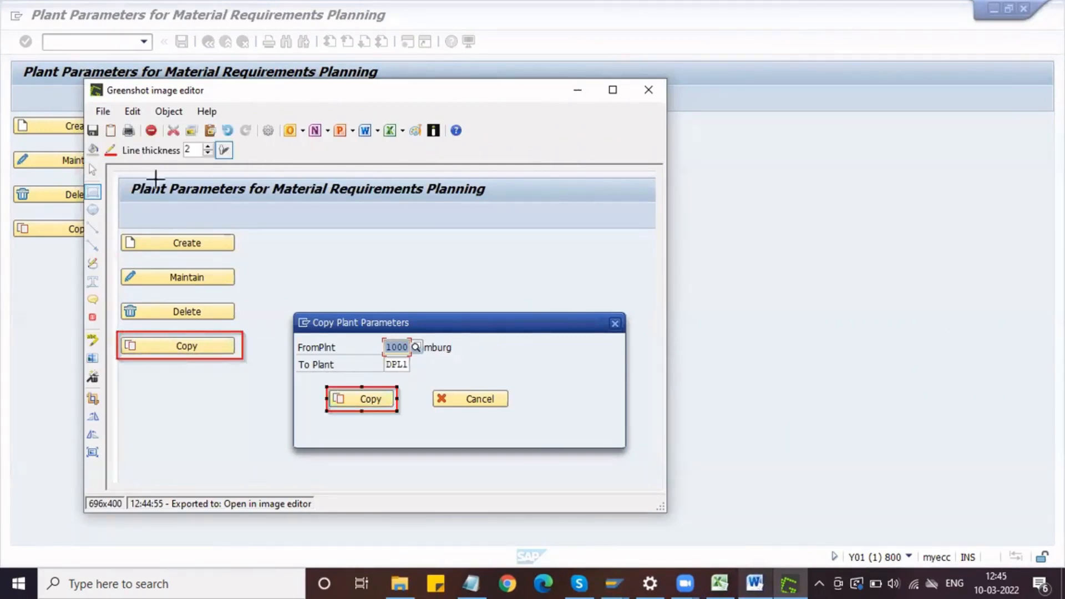
click(110, 113)
click(138, 163)
Step: Replace the dialog picture in Word with the annotated screenshot and shrink it proportionally
click(754, 582)
click(544, 341)
key(Delete)
key(ctrl+v)
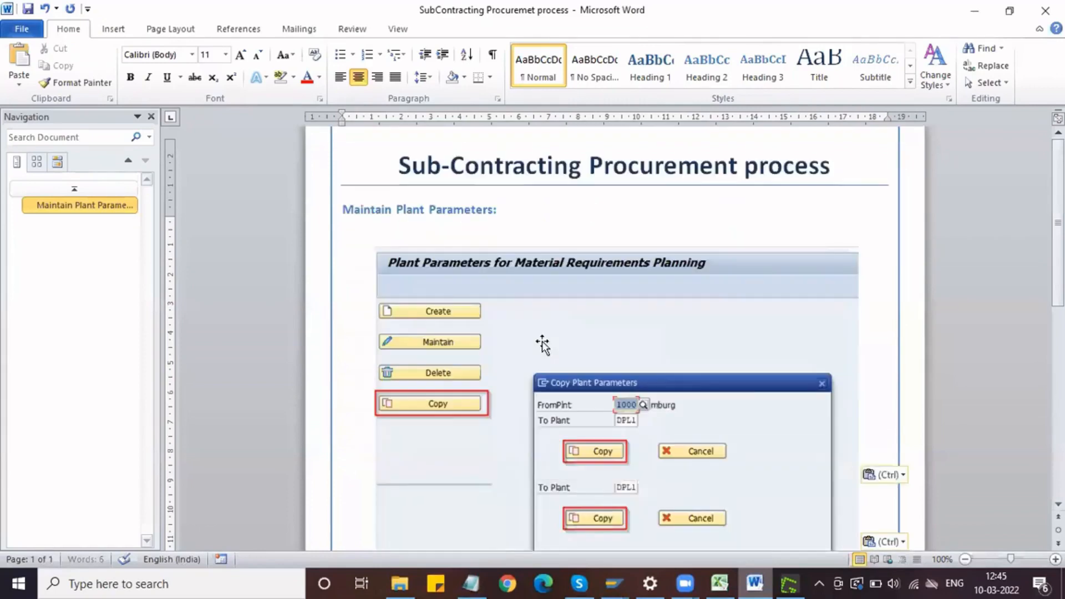
click(593, 383)
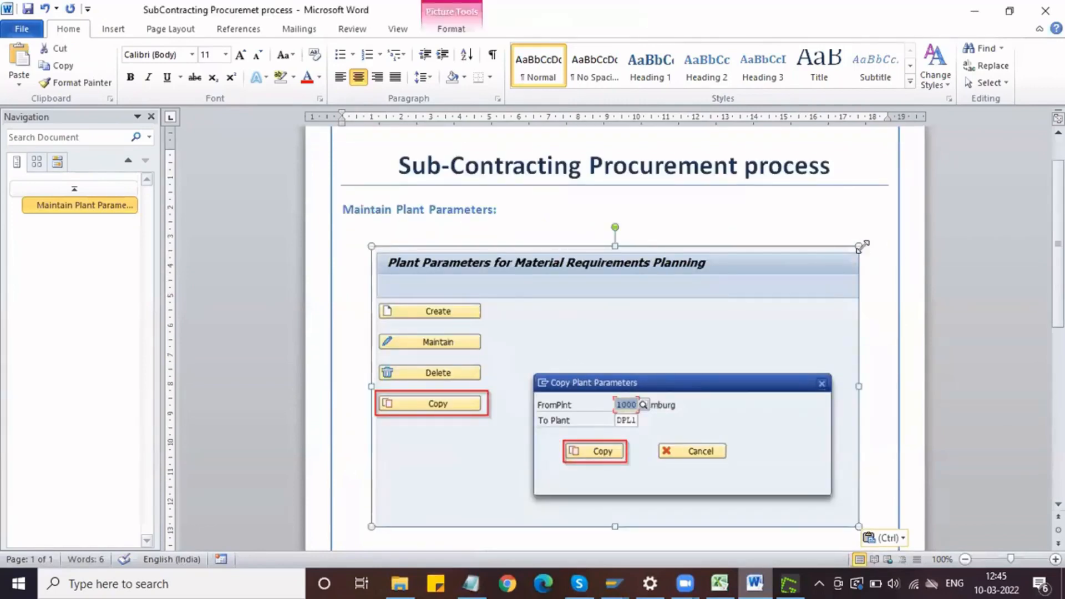
drag(860, 245, 758, 342)
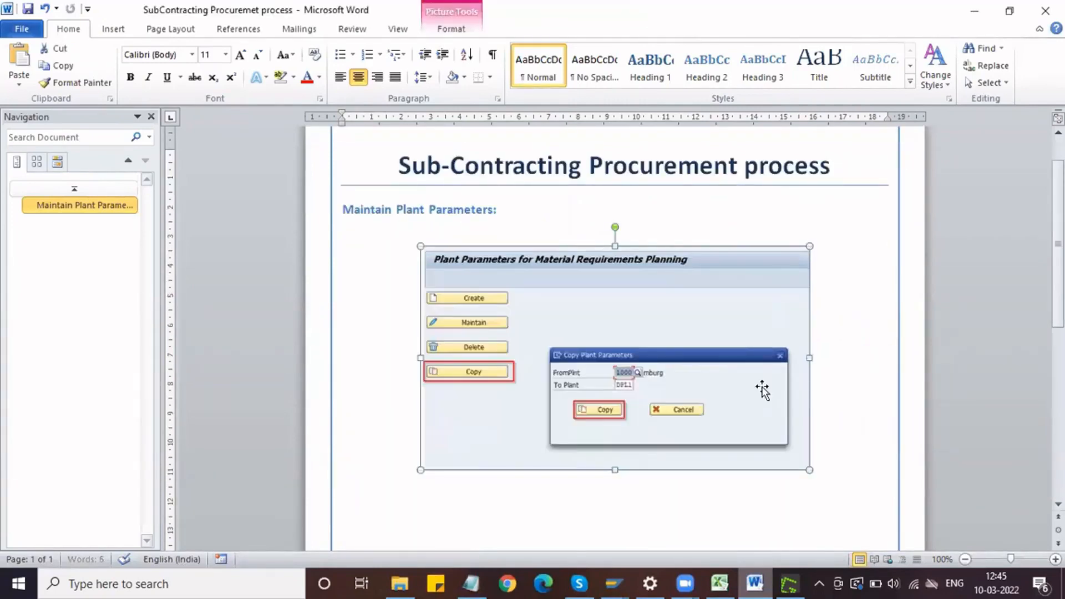
Step: Remove the empty lines between the annotated screenshot and the status message picture
scroll(765, 386, down, 3)
scroll(765, 386, down, 4)
scroll(764, 387, up, 1)
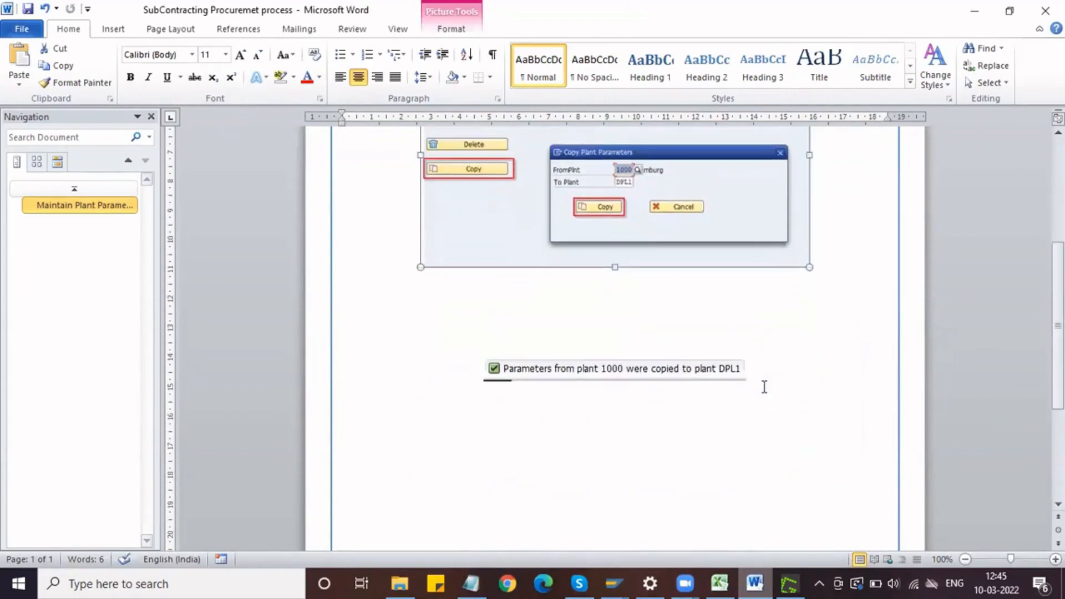
click(839, 265)
key(Delete)
key(Delete)
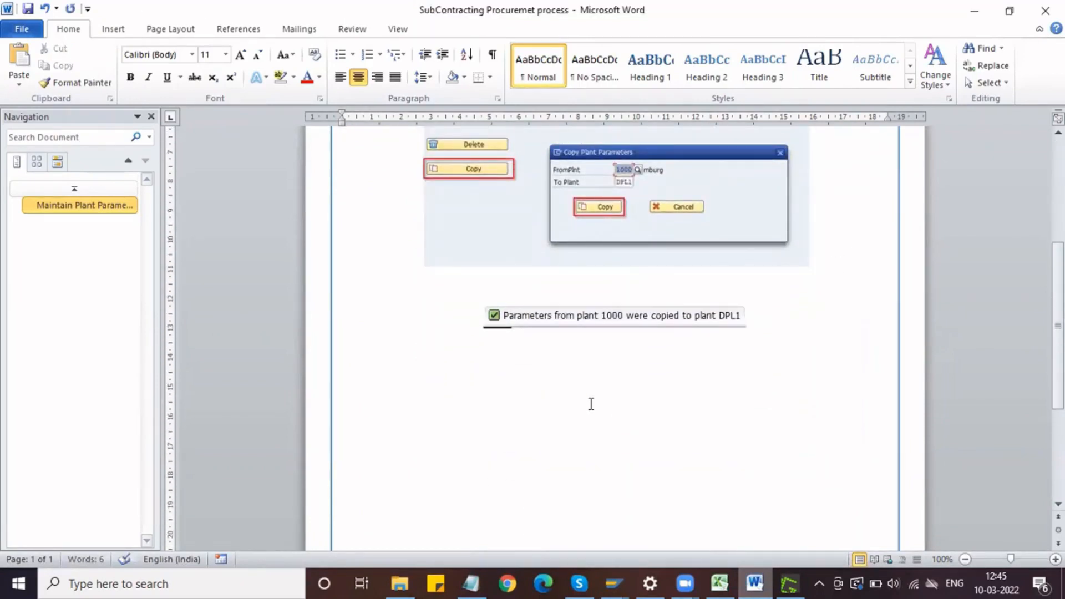
Step: Close the Greenshot image editor, return to SAP and close the Copy Plant Parameters dialog
key(alt+Tab)
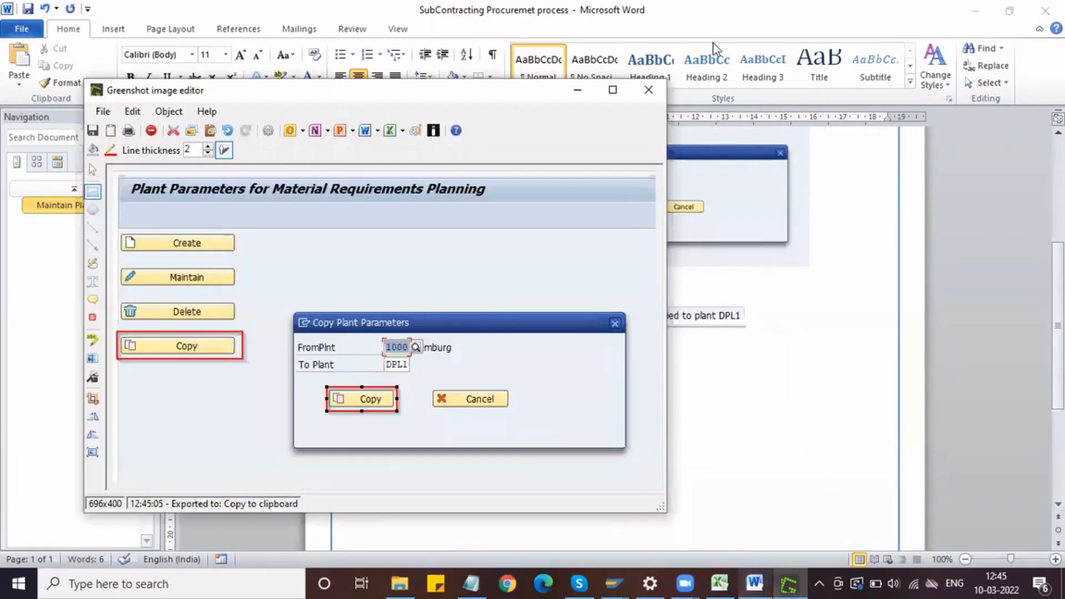
click(648, 94)
mouse_move(614, 574)
click(648, 515)
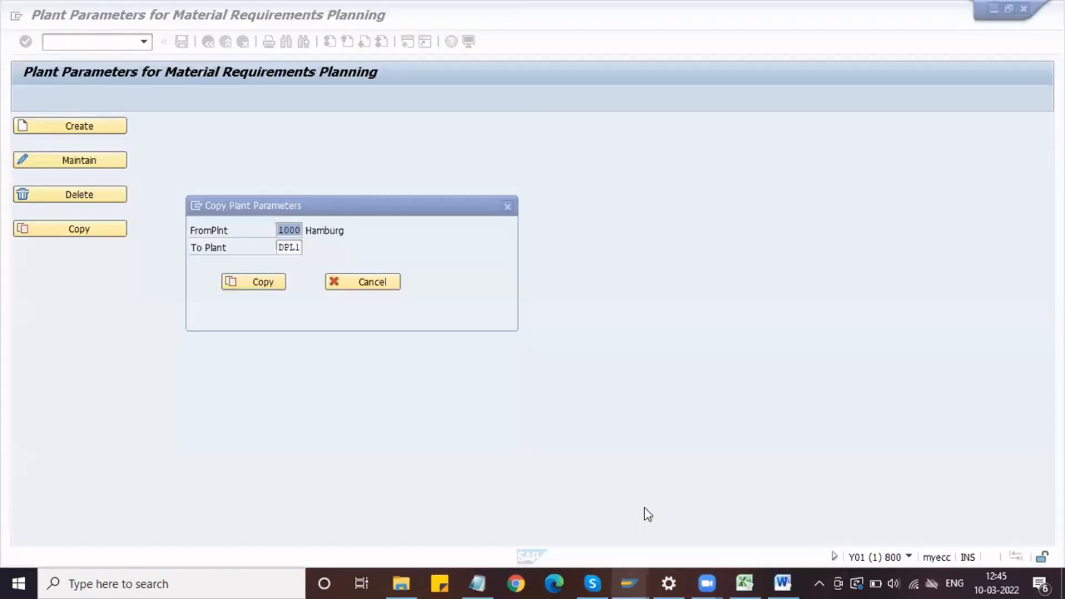
click(507, 207)
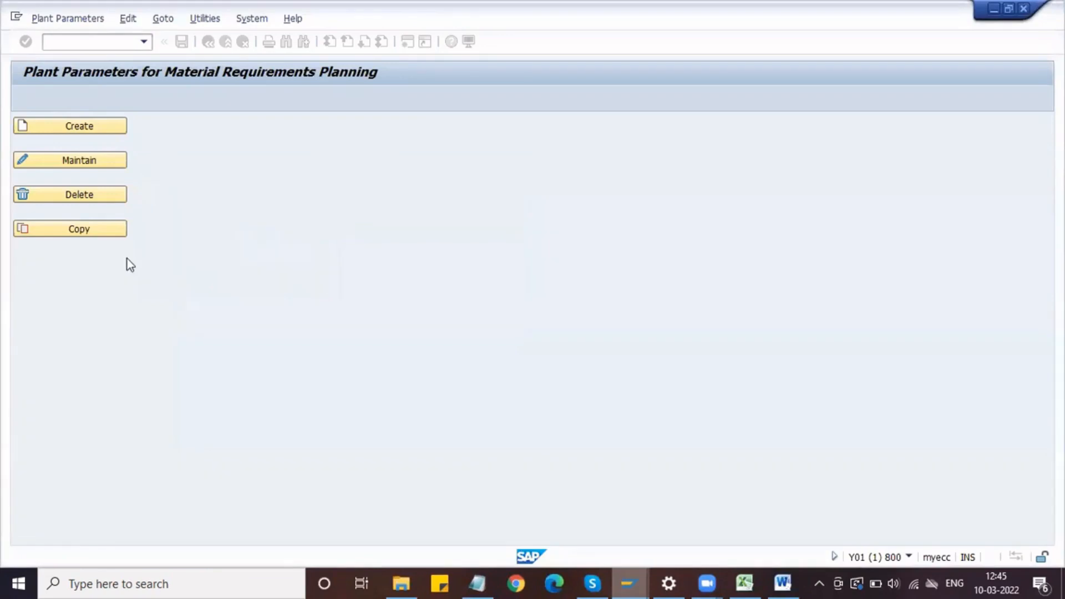
Step: Open the plant parameters of plant DPL1 for maintenance
click(86, 167)
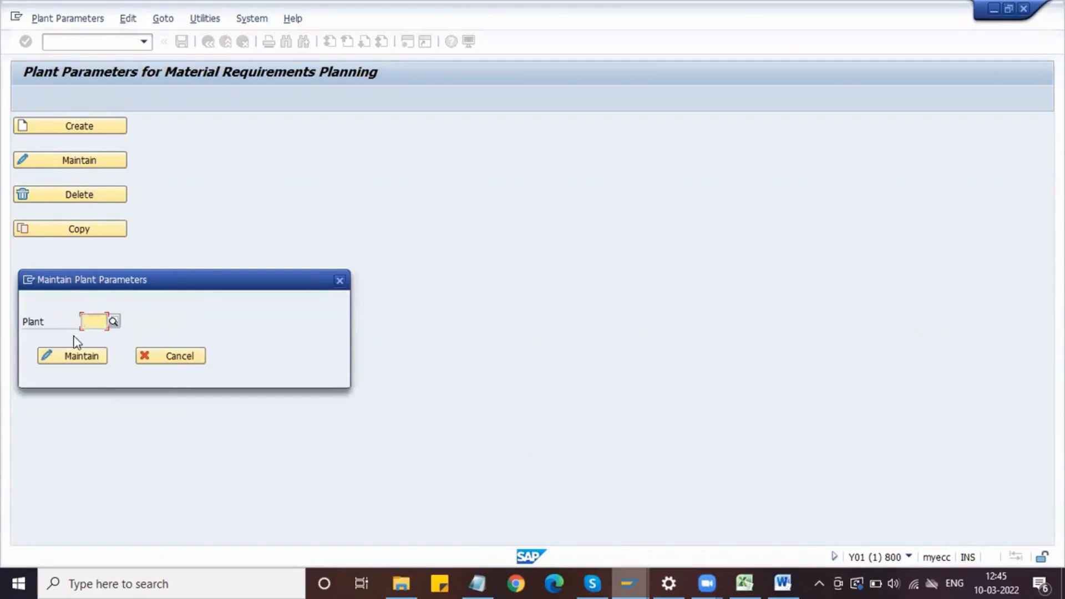
text(DPL1)
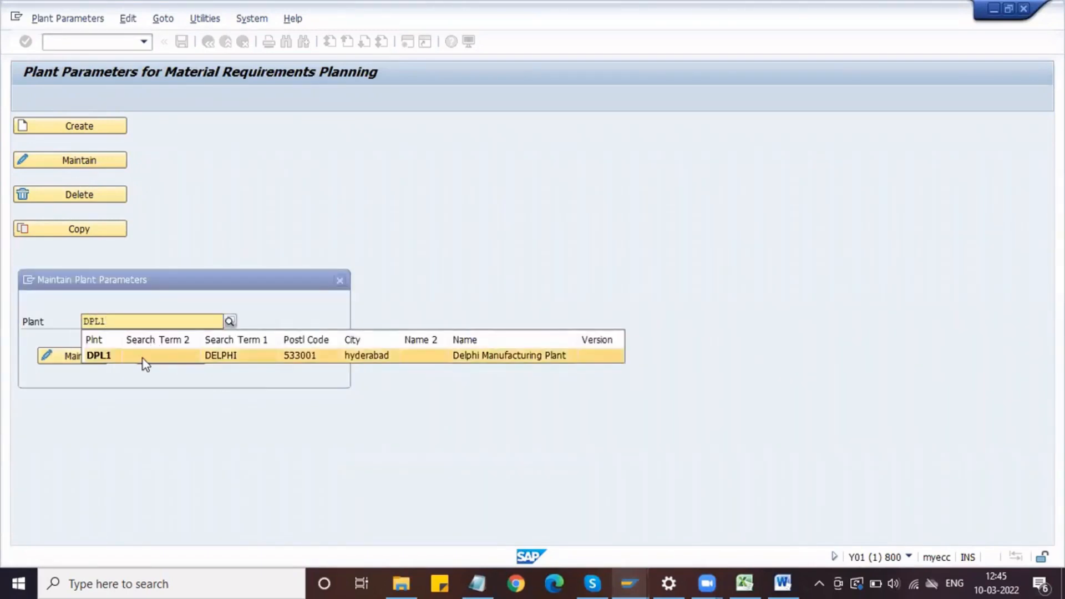
click(142, 358)
click(89, 358)
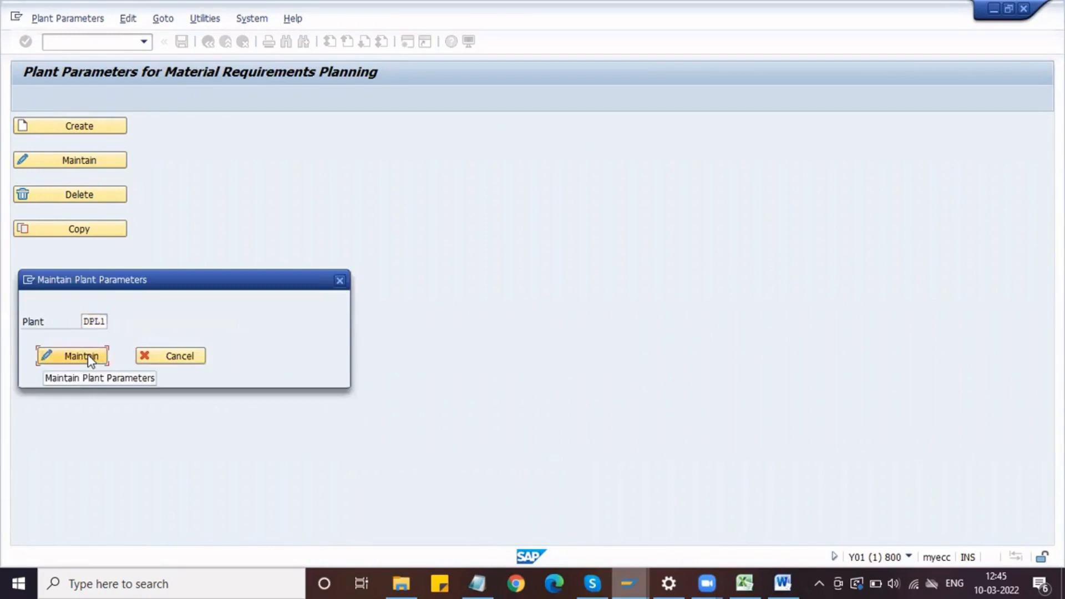
click(89, 358)
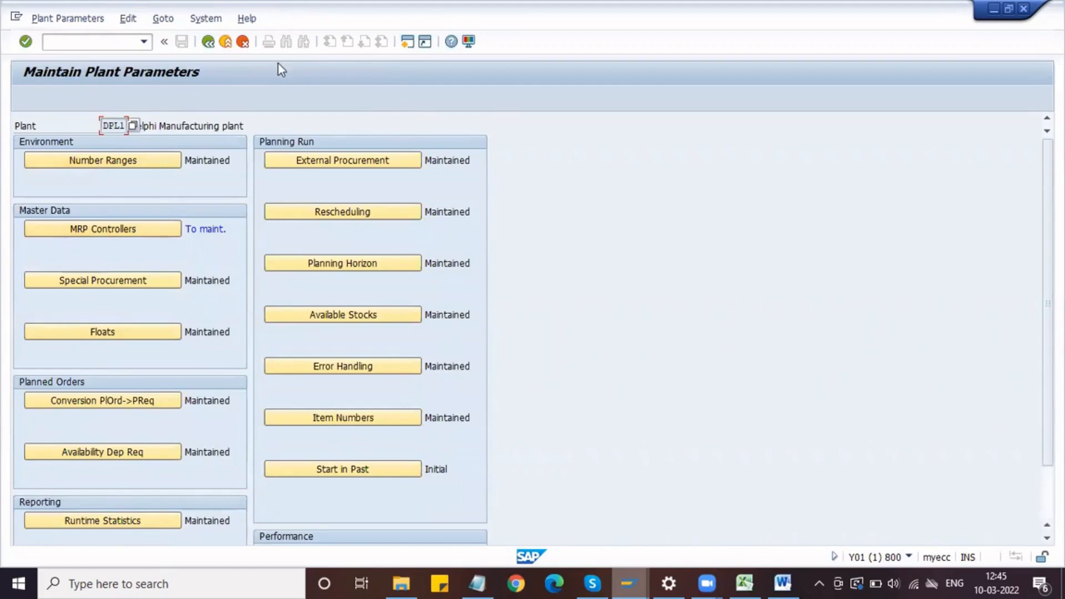
Step: Examine the special procurement types maintained for plant DPL1, especially type 30 Subcontracting, and return to the plant parameters overview
click(105, 286)
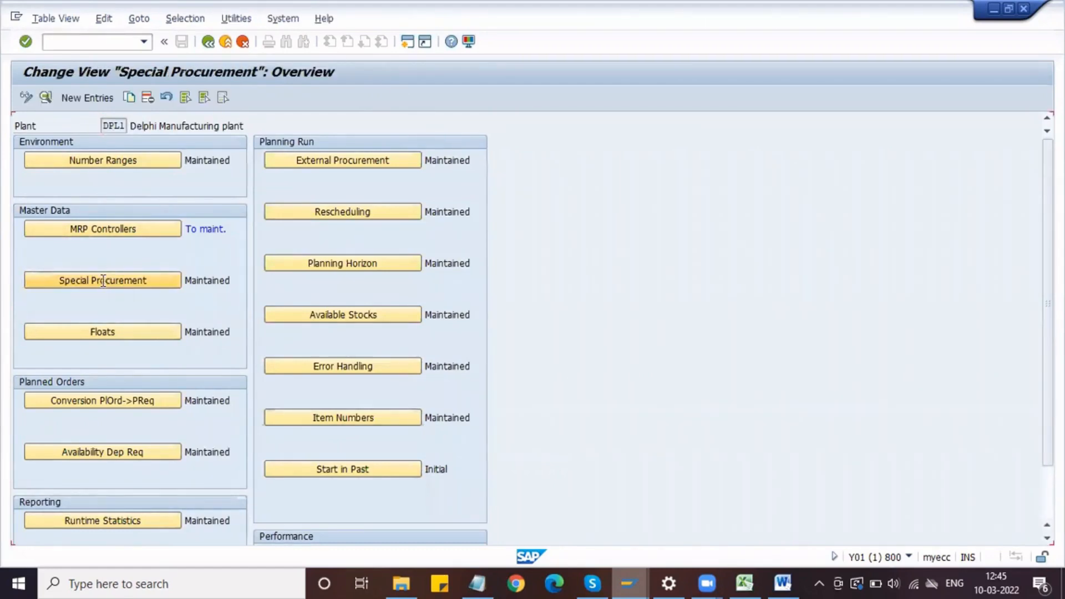
click(235, 144)
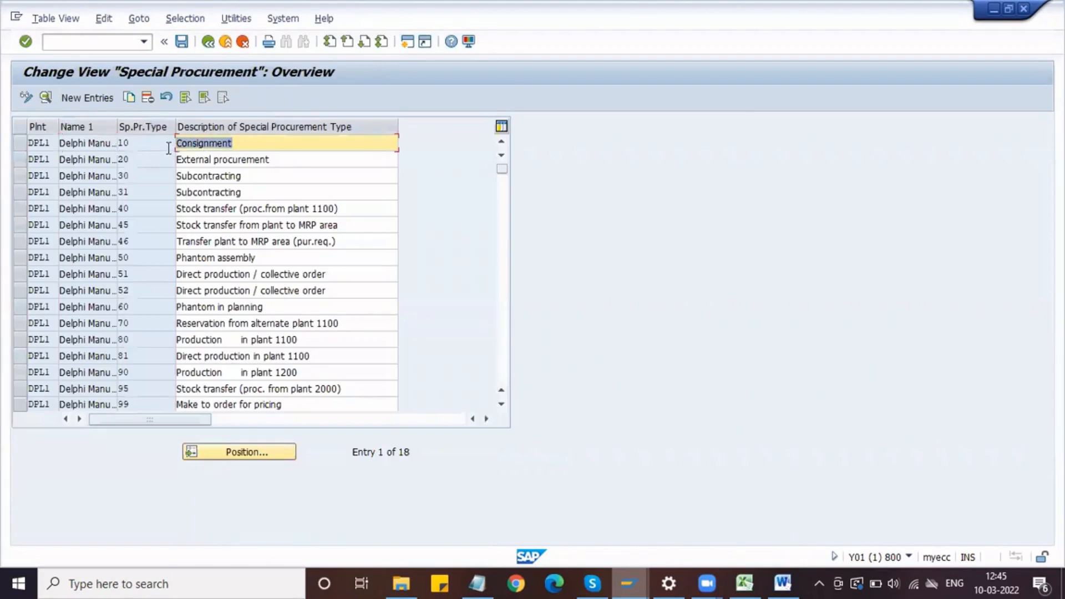
click(272, 160)
click(191, 160)
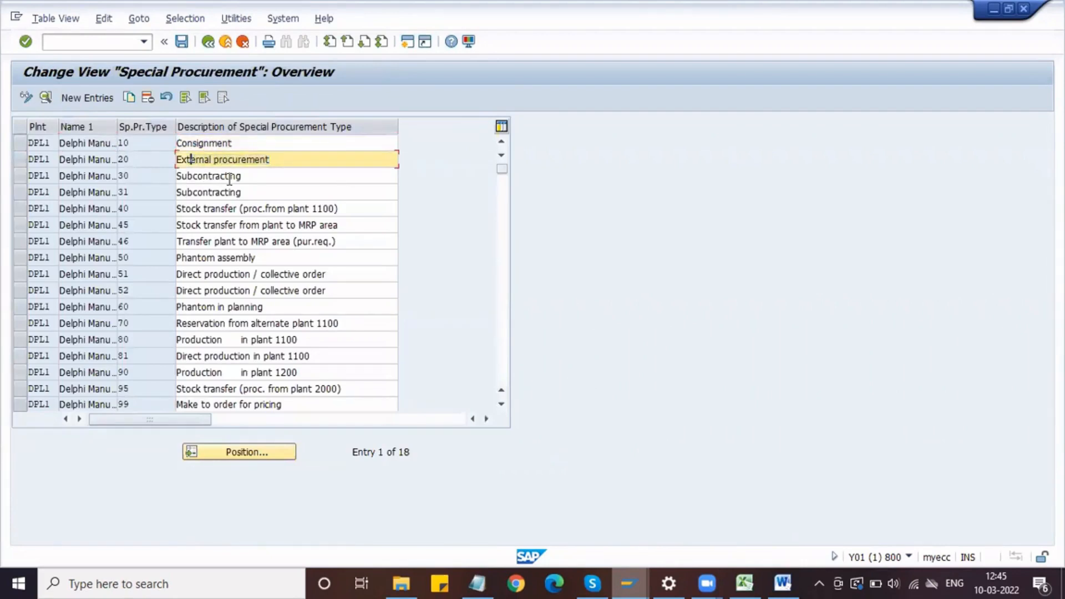
drag(243, 178, 133, 176)
key(F3)
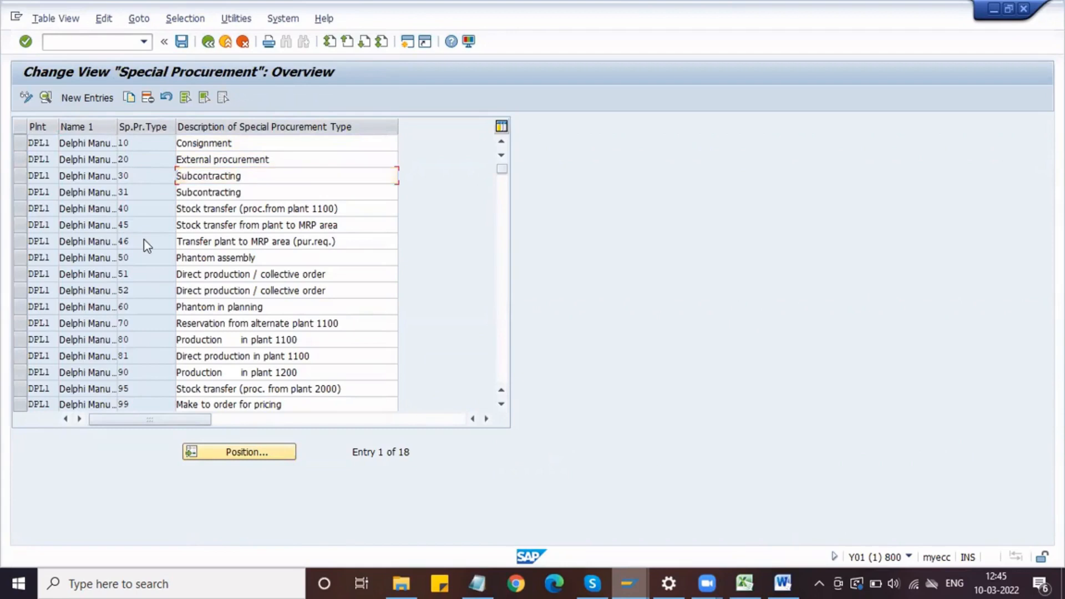
scroll(145, 240, down, 6)
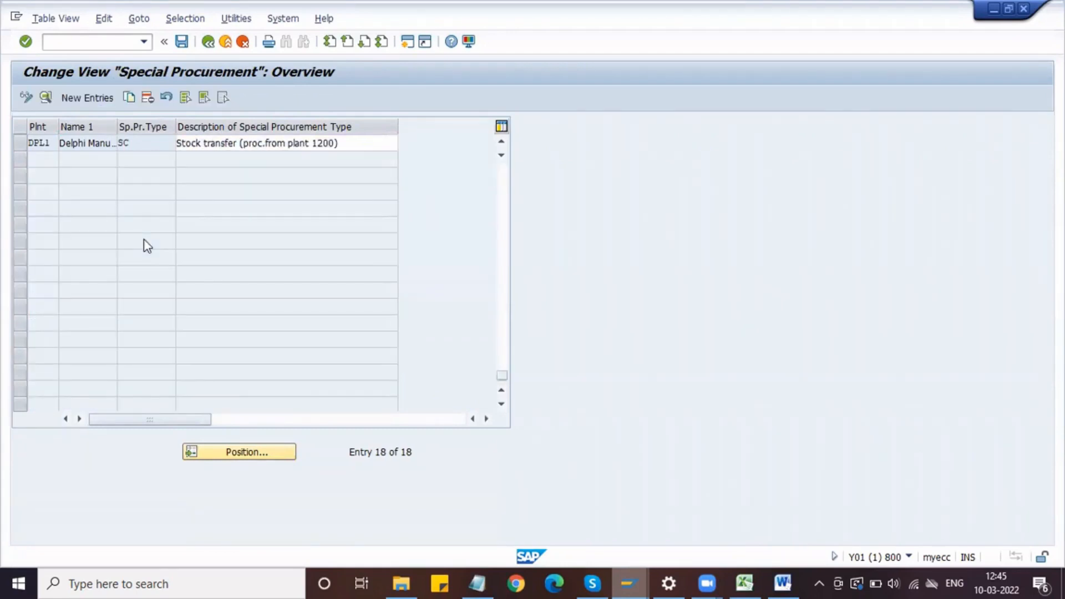
scroll(145, 239, up, 6)
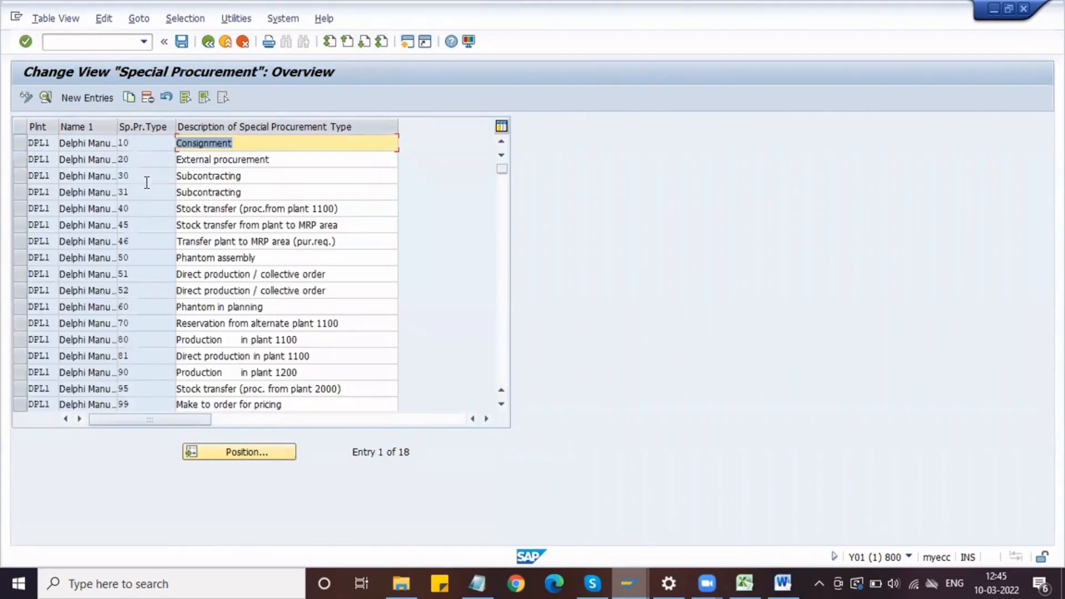
click(122, 175)
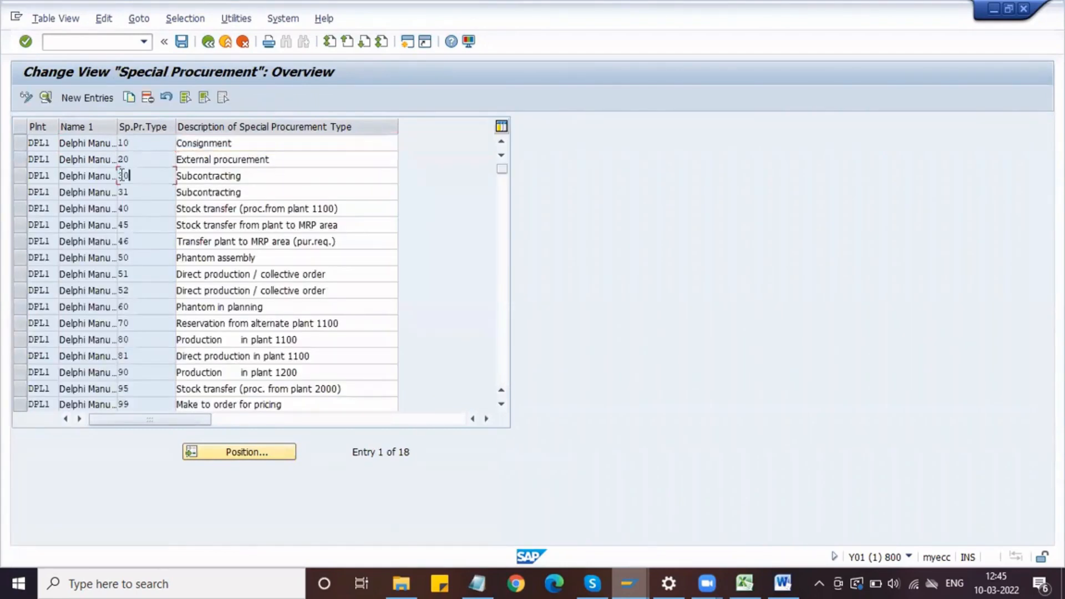
click(207, 42)
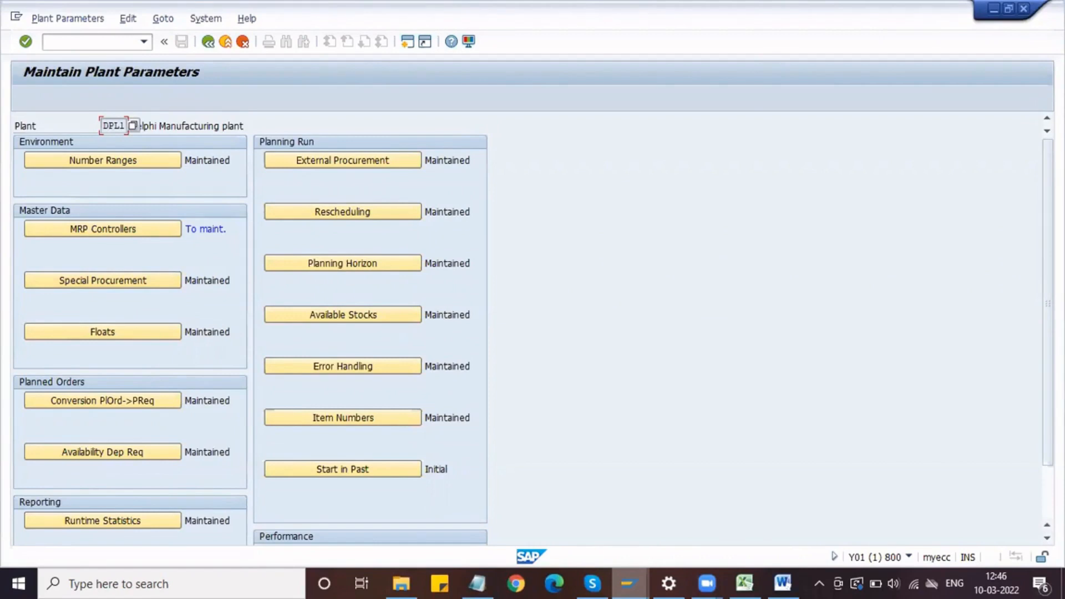
Step: Capture the Maintain Plant Parameters area of the screen and open the capture in the Greenshot image editor
key(Print)
drag(5, 55, 531, 381)
click(576, 377)
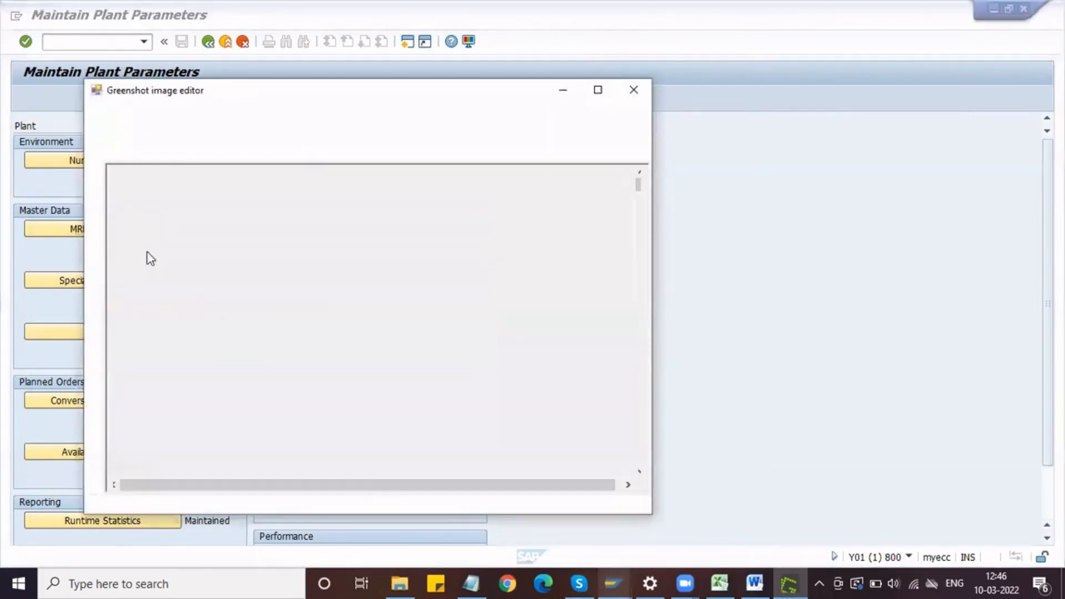
Step: Outline the Special Procurement entry and its status with a rectangle, then copy the image to the clipboard
click(92, 192)
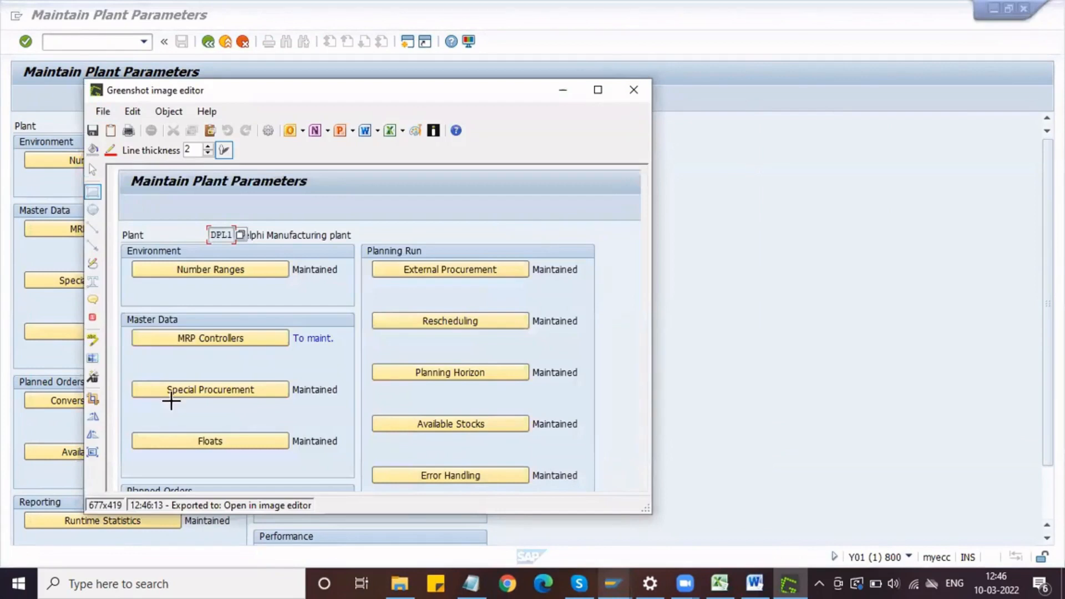
drag(127, 376, 343, 406)
click(103, 111)
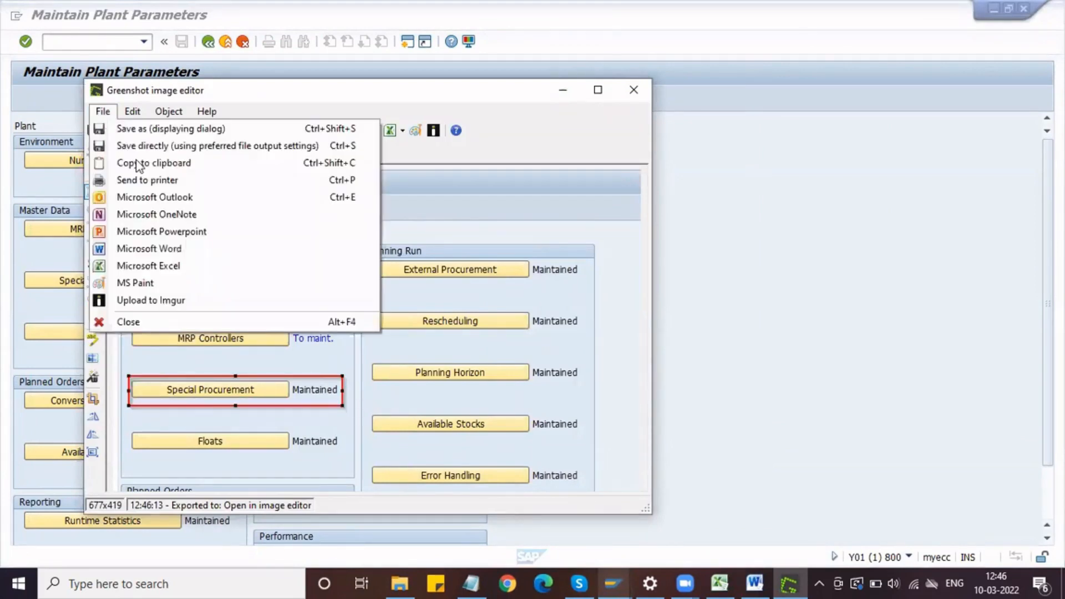
click(155, 165)
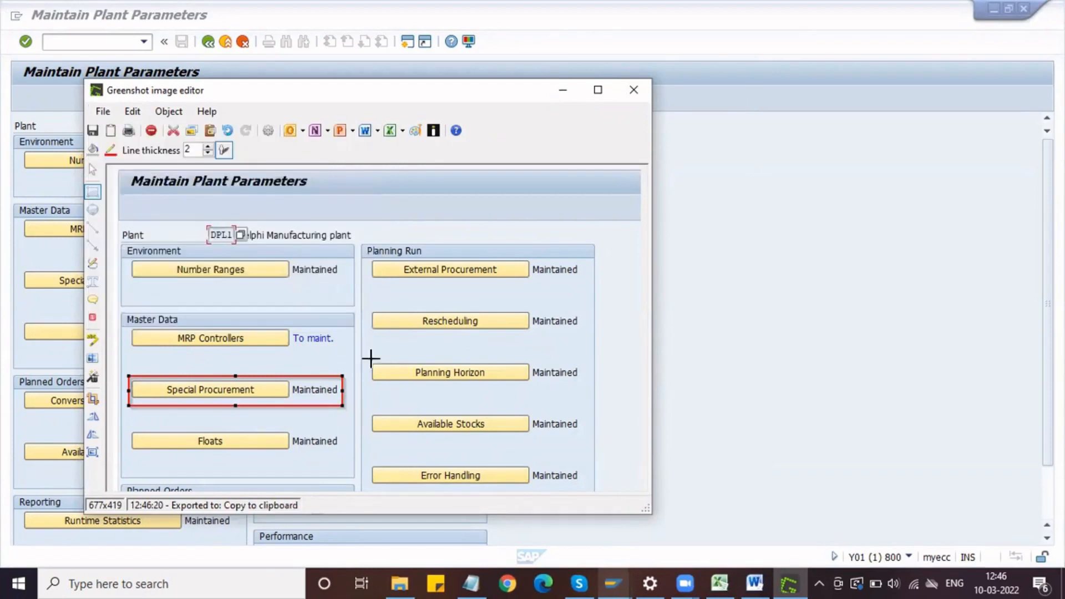
Step: Switch to Word, paste the annotated Maintain Plant Parameters screenshot below the status message picture and shrink it proportionally
click(758, 579)
click(787, 314)
key(Return)
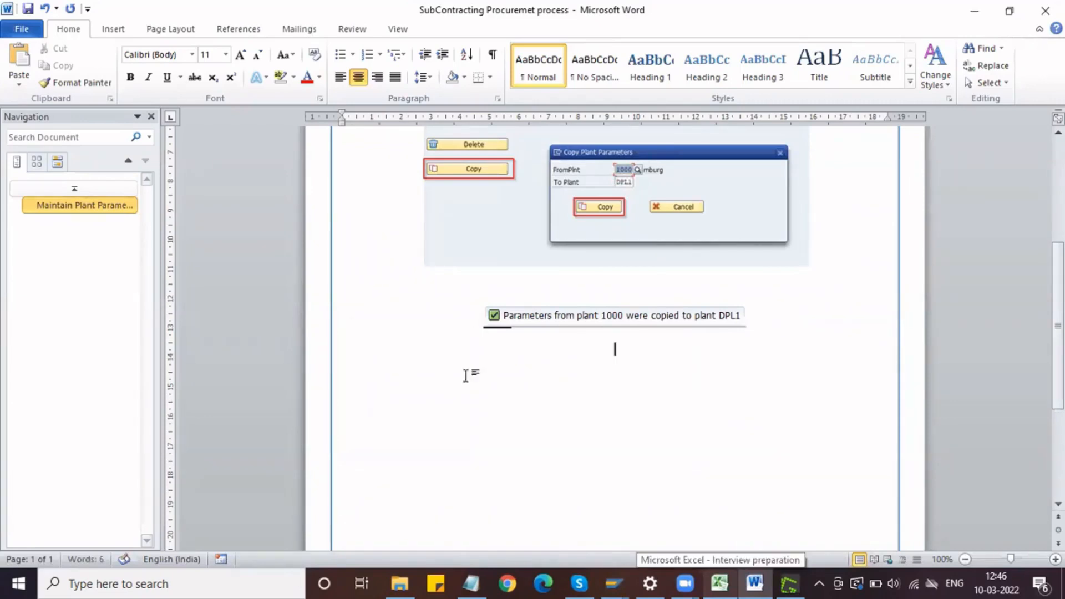
key(ctrl+v)
click(518, 372)
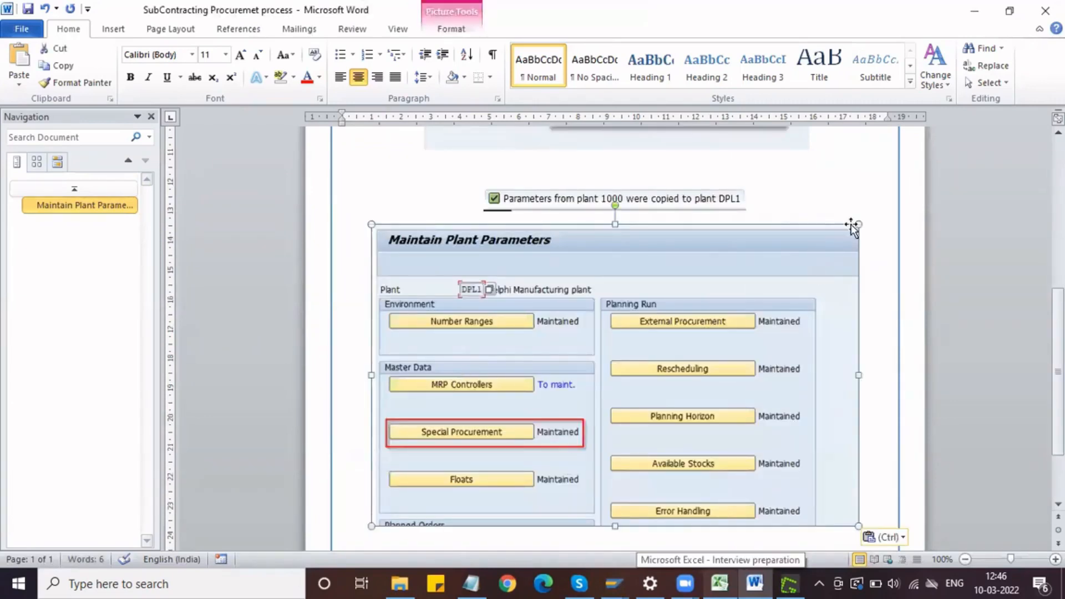
drag(855, 223, 785, 271)
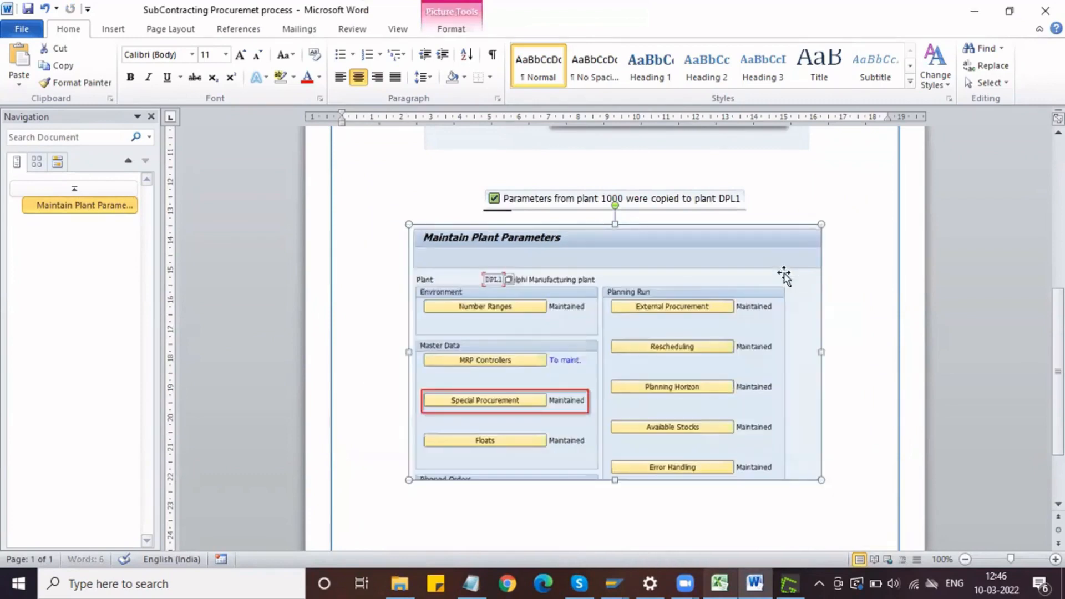
scroll(772, 428, down, 3)
Step: Close the Greenshot image editor, return to SAP and open the Special Procurement settings of plant DPL1
key(alt+Tab)
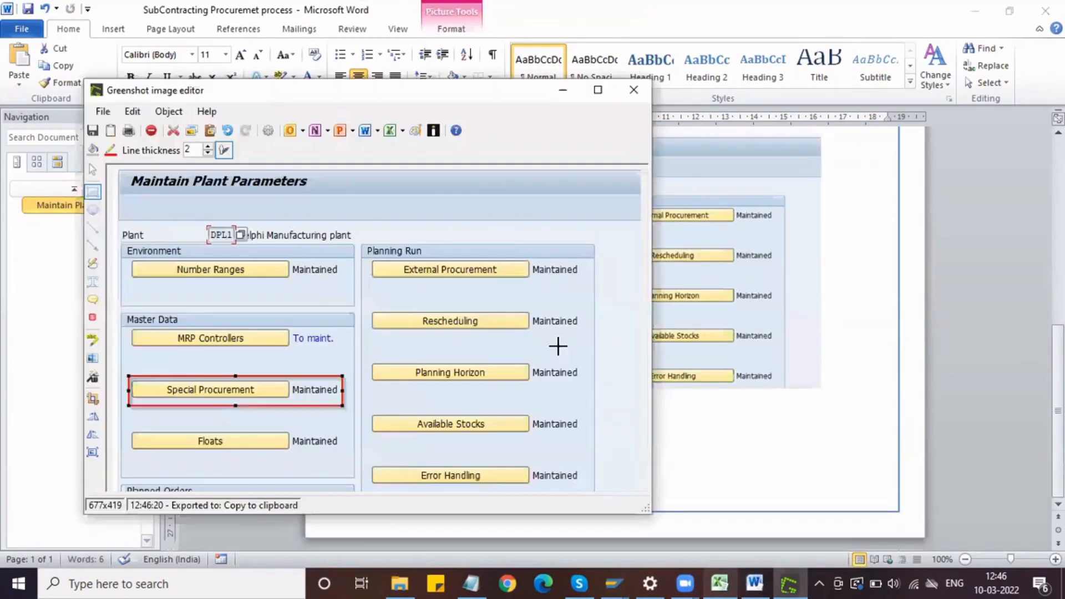
click(628, 90)
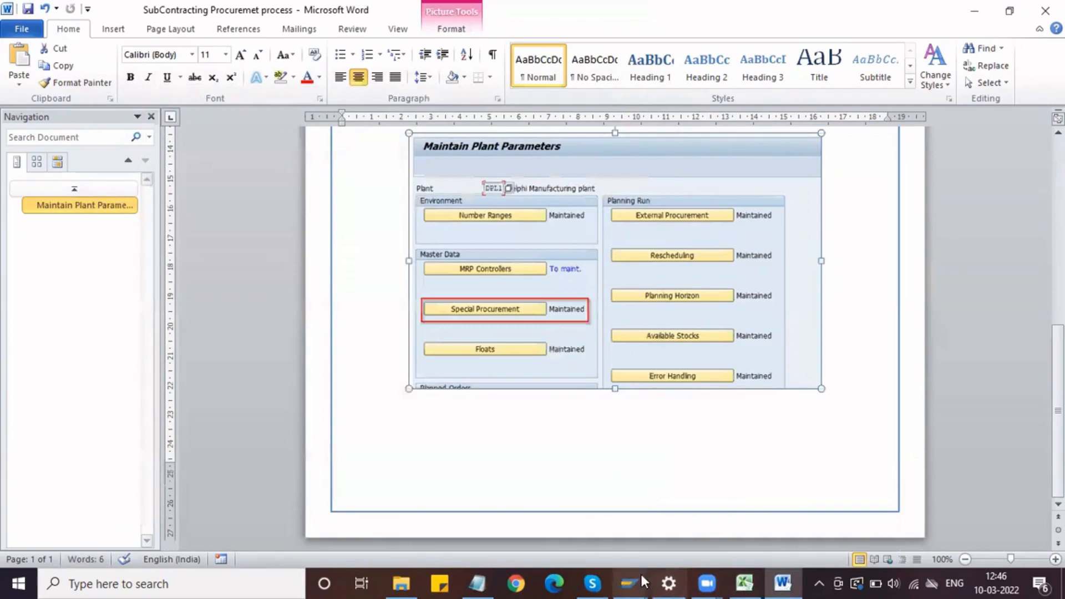
mouse_move(627, 582)
click(654, 518)
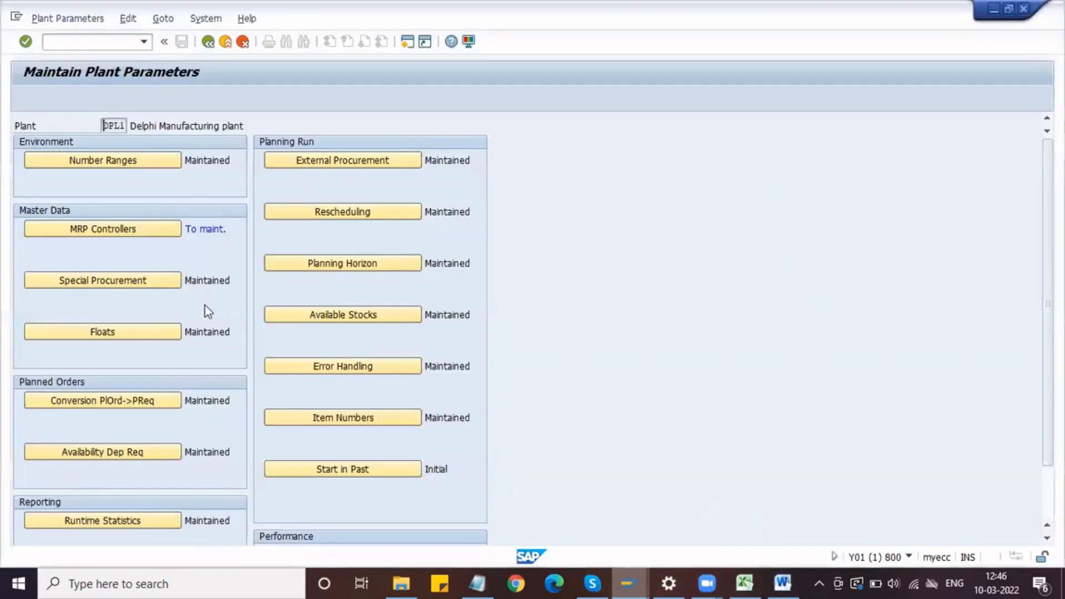
click(127, 284)
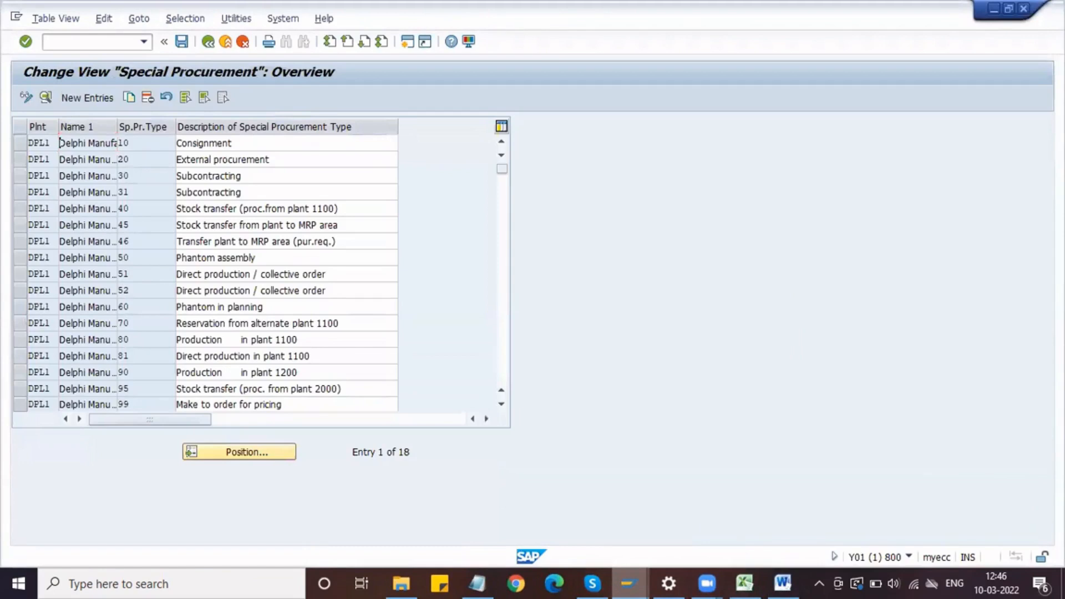
Step: Capture the Special Procurement overview from the command toolbar down to the type 30 row and open it in the Greenshot image editor
key(Print)
drag(3, 27, 555, 184)
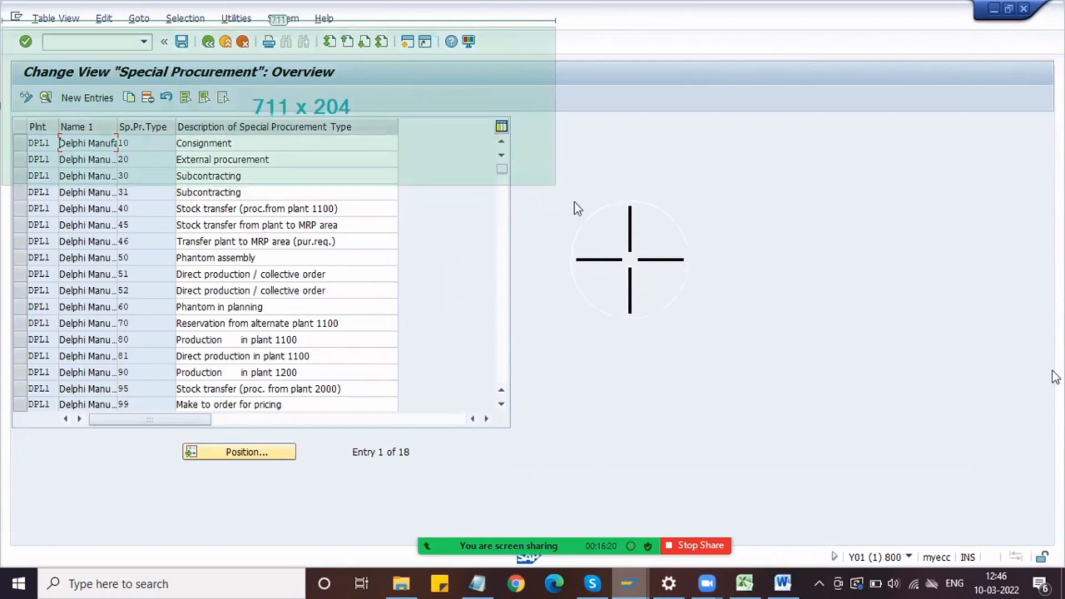
drag(574, 201, 555, 185)
click(590, 223)
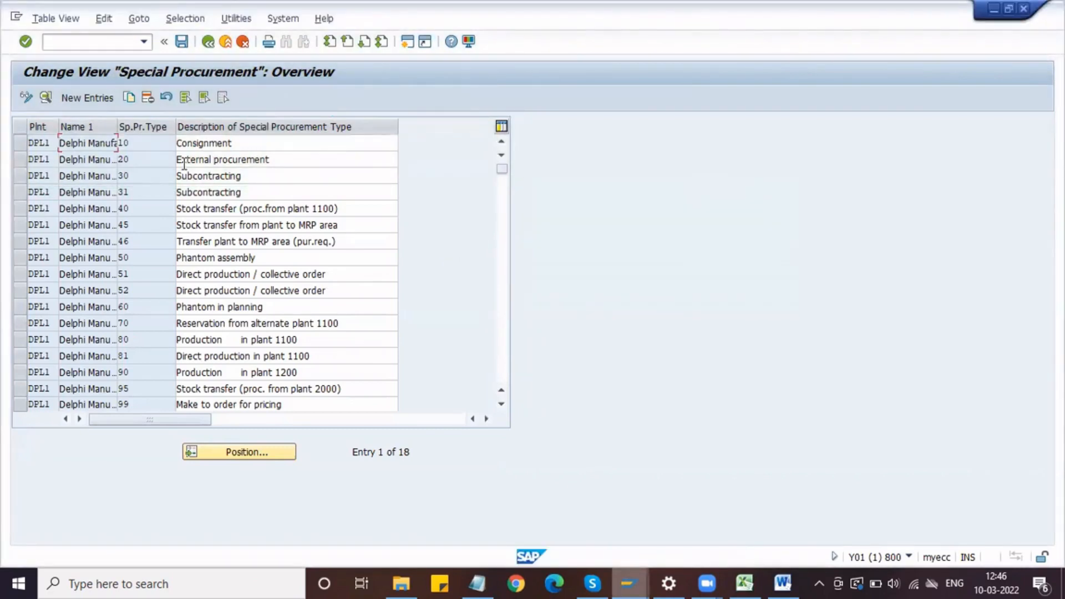
Step: Outline the type 30 Subcontracting row with a rectangle, copy the image to the clipboard and leave the Special Procurement overview in SAP
click(93, 192)
drag(130, 375, 360, 392)
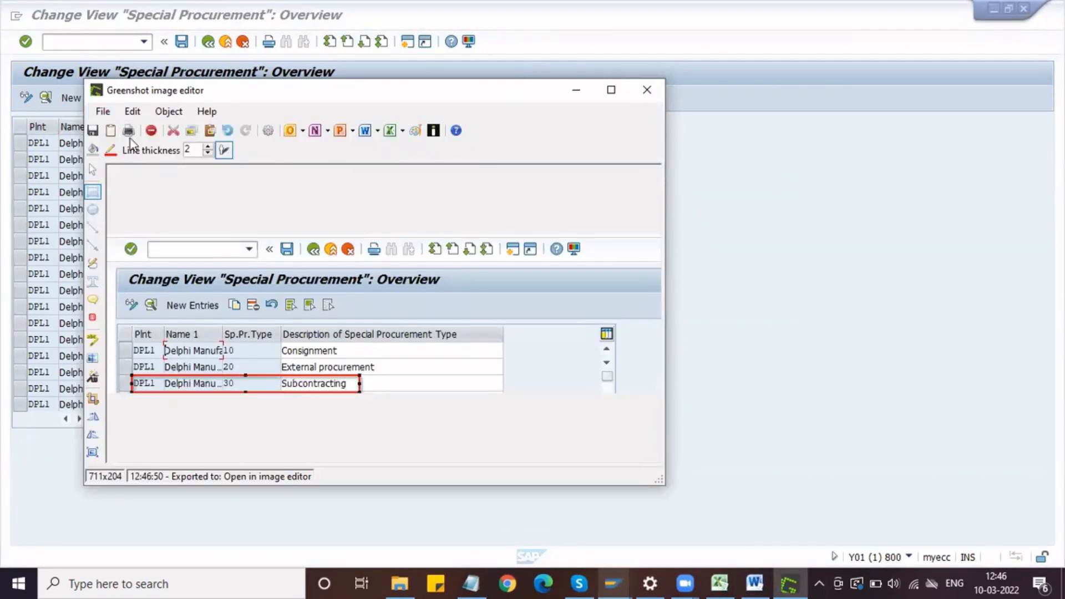
click(104, 111)
click(140, 162)
click(577, 95)
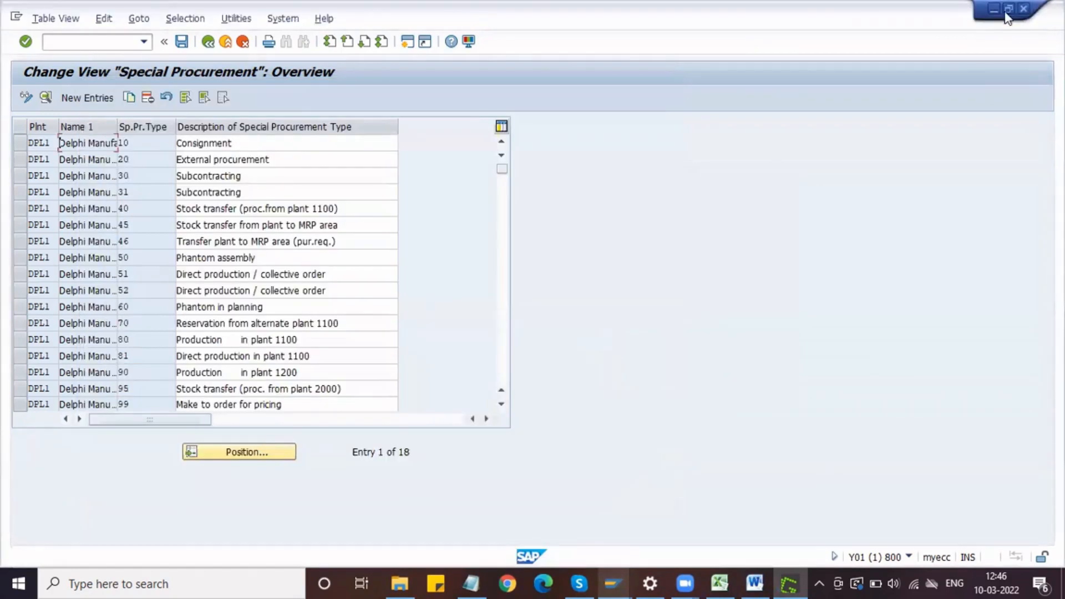
click(208, 41)
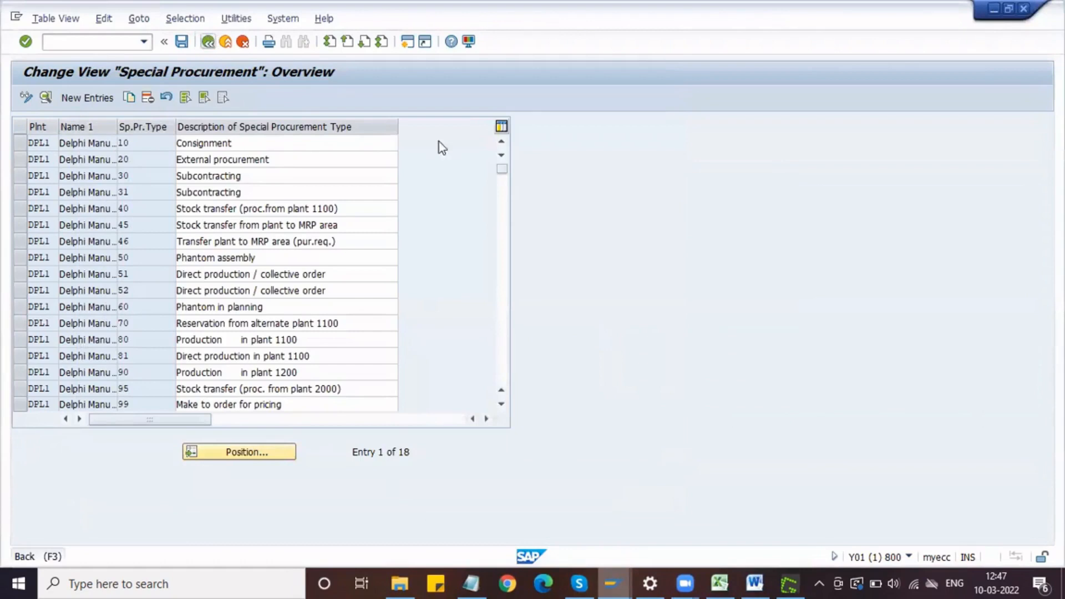
Step: Switch to Word and paste the annotated Special Procurement screenshot after the Maintain Plant Parameters picture
click(754, 582)
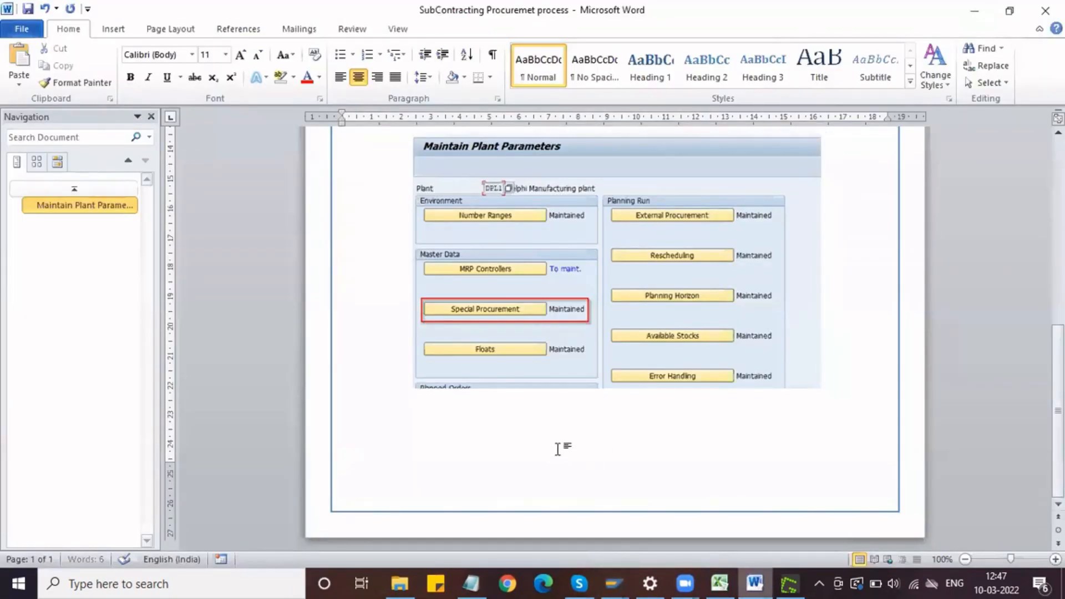
key(ctrl+v)
scroll(585, 416, down, 3)
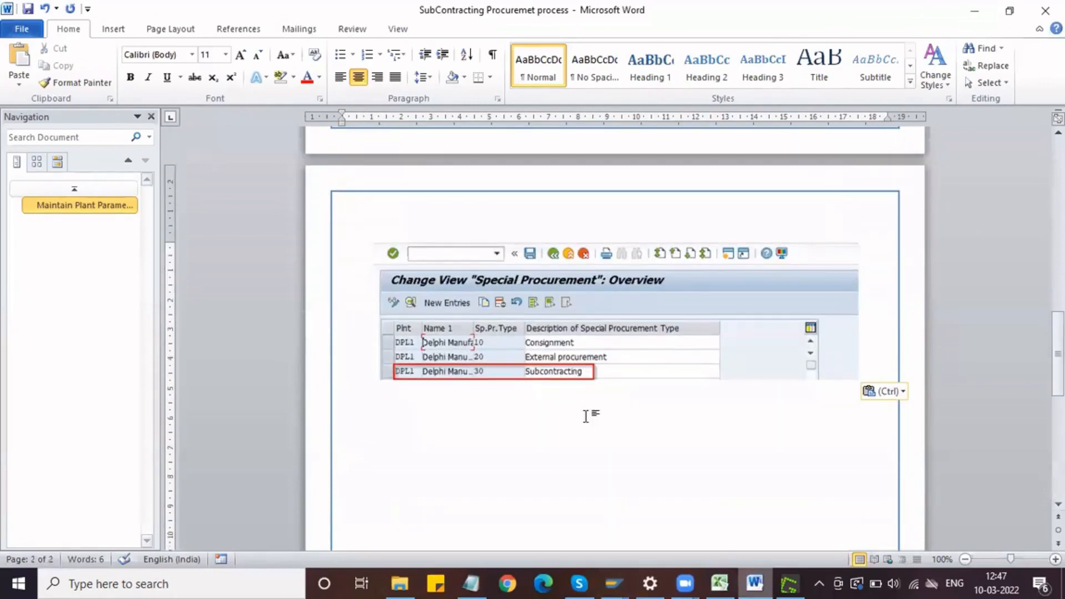
scroll(586, 416, up, 13)
scroll(587, 418, down, 6)
Step: Return to SAP and leave the plant parameters to get back to the Display IMG structure
click(614, 583)
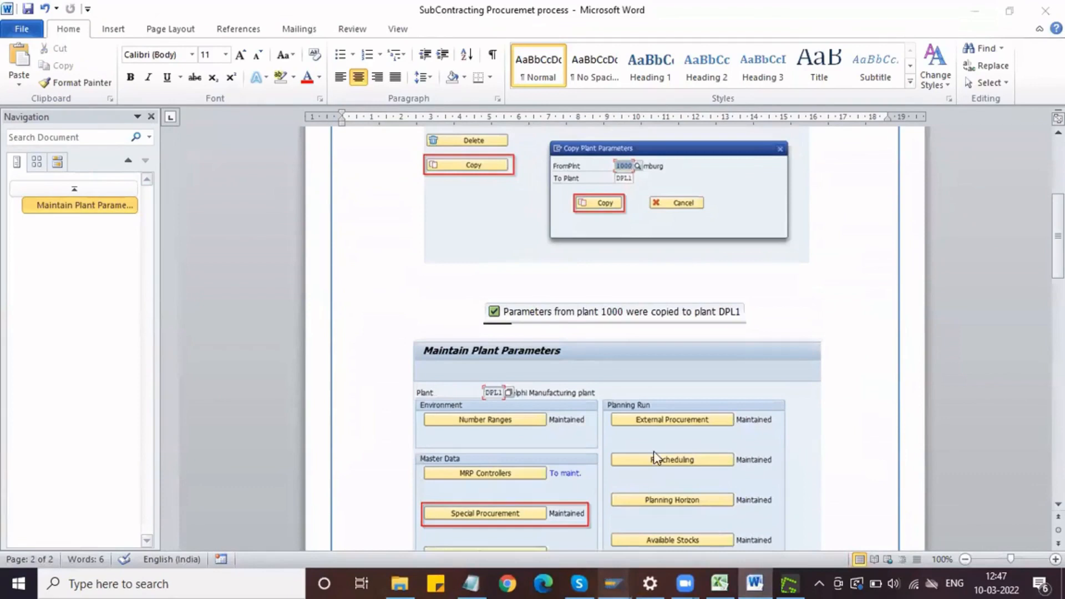
click(662, 492)
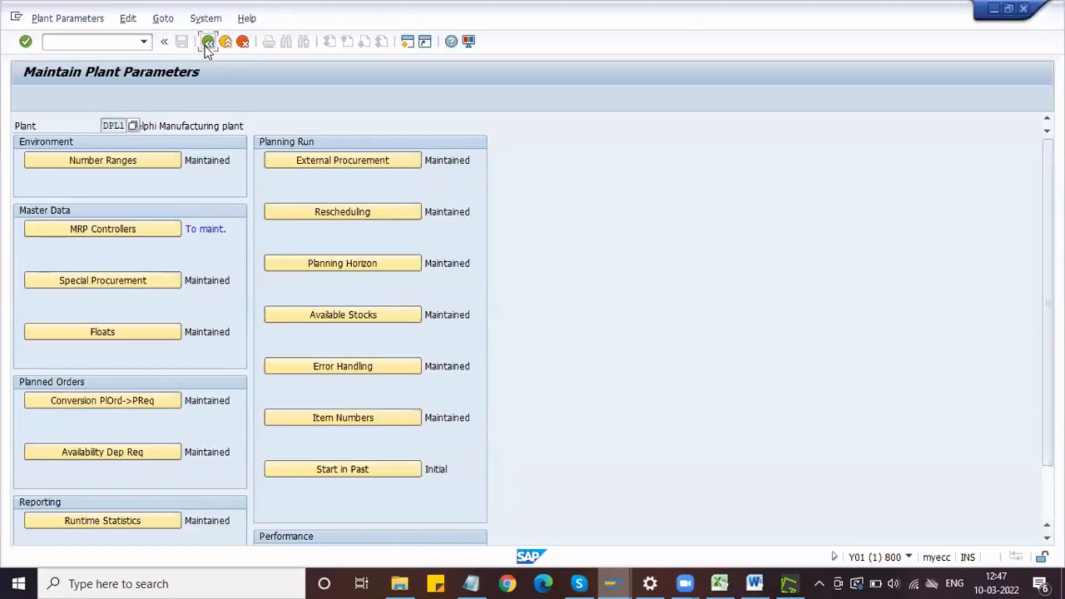
click(207, 42)
click(207, 41)
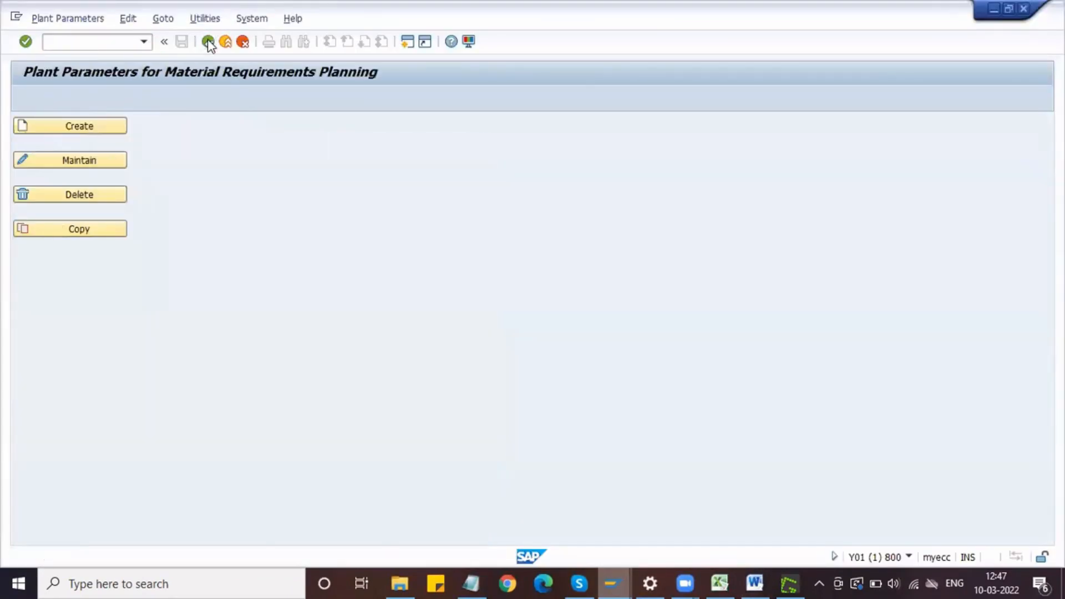
Step: Highlight the IMG path nodes Materials Management, Consumption-Based Planning, Plant Parameters and Carry Out Overall Maintenance of Plant Parameters together
click(126, 287)
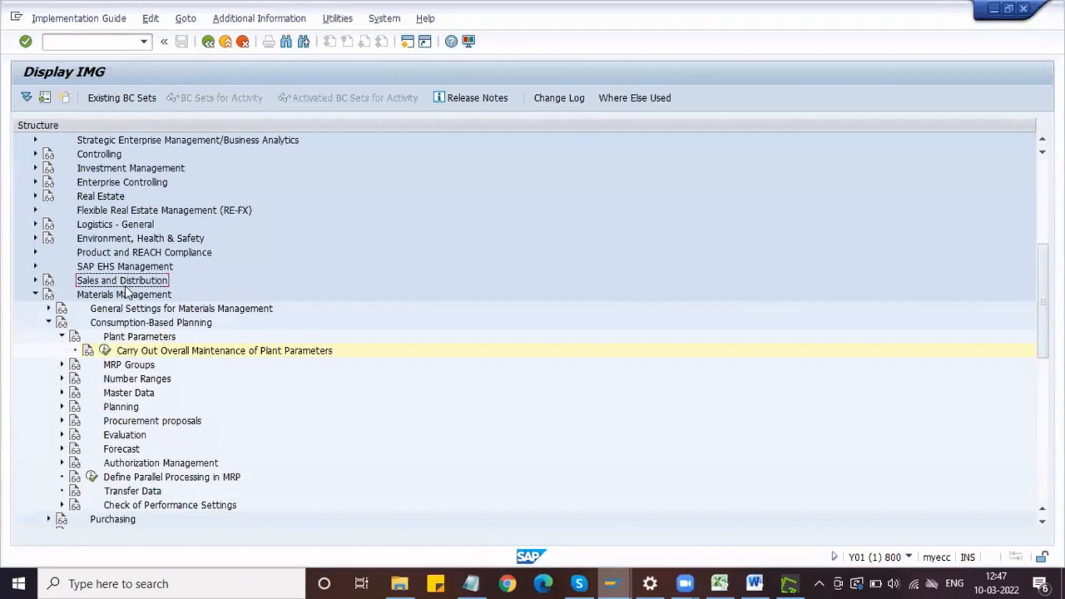
click(131, 325)
click(138, 337)
click(142, 351)
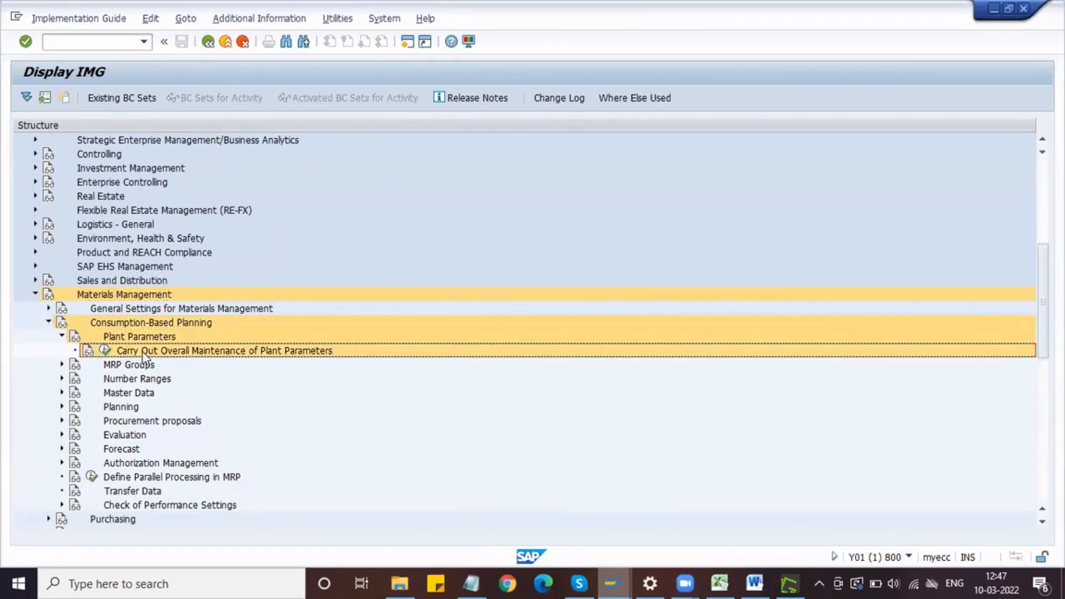
Step: Switch to Word and paste the copied IMG path nodes on a new line below the Maintain Plant Parameters heading
click(754, 582)
scroll(612, 268, up, 10)
click(513, 275)
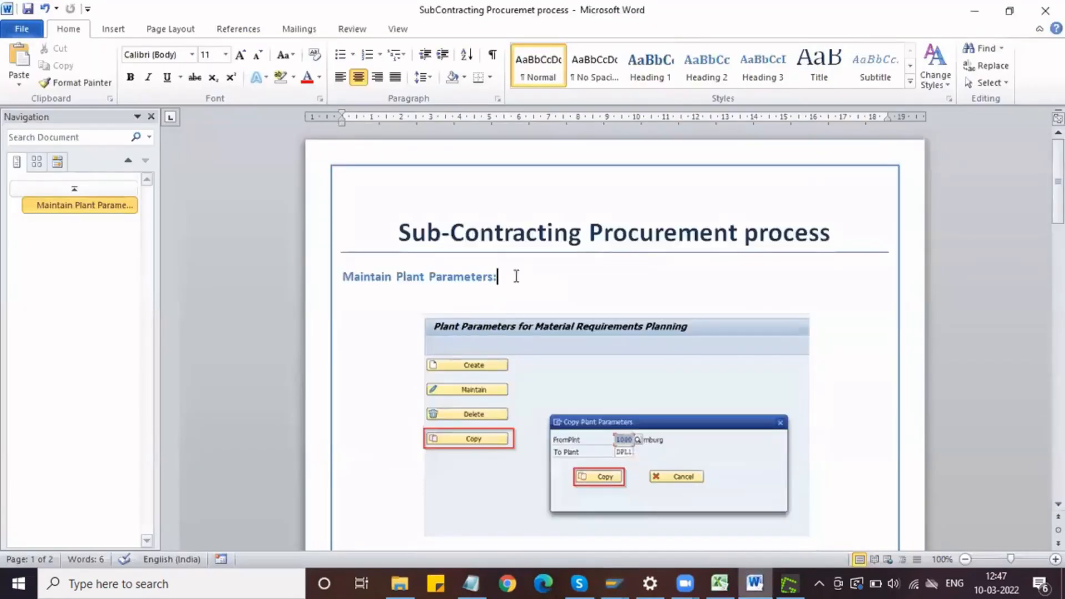
key(Return)
key(ctrl+v)
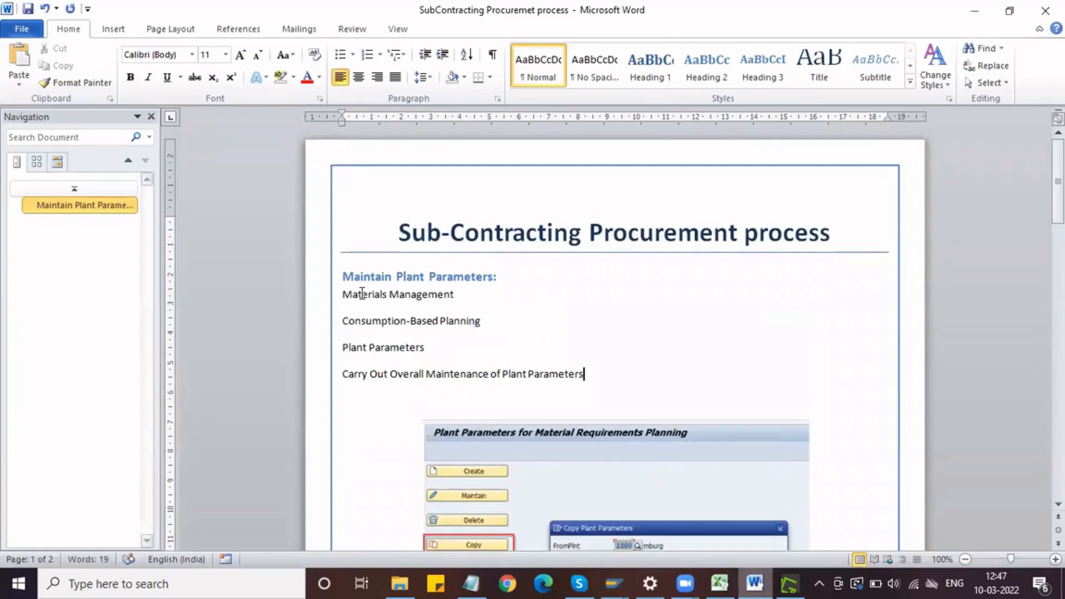
Step: Put the prefix "Path: SPRO –IMG-" in front of Materials Management at the start of the pasted path
click(343, 294)
text(Path: )
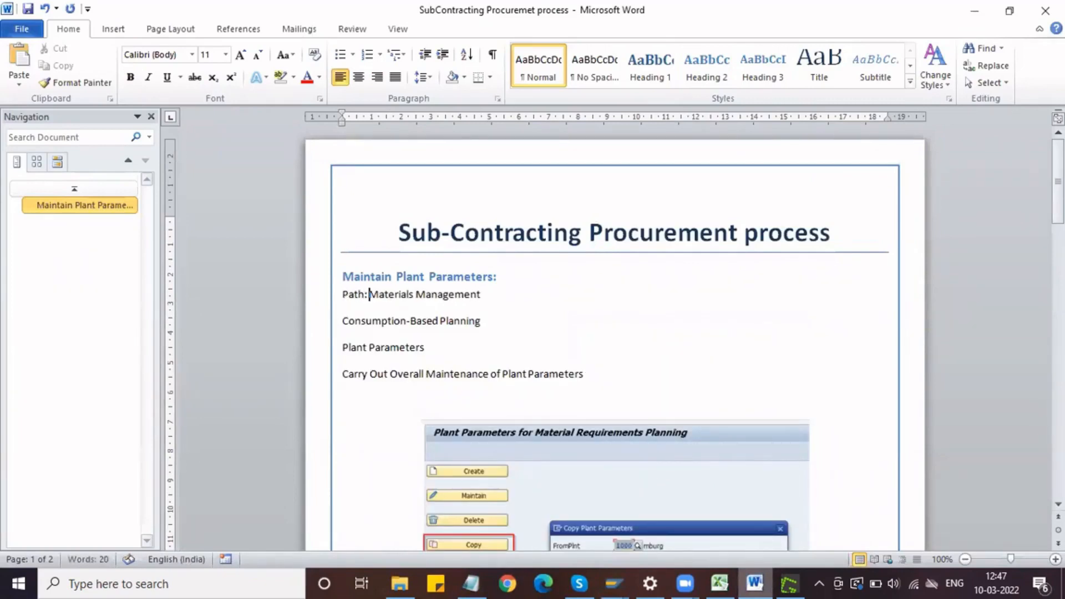
text(SPRO -IM)
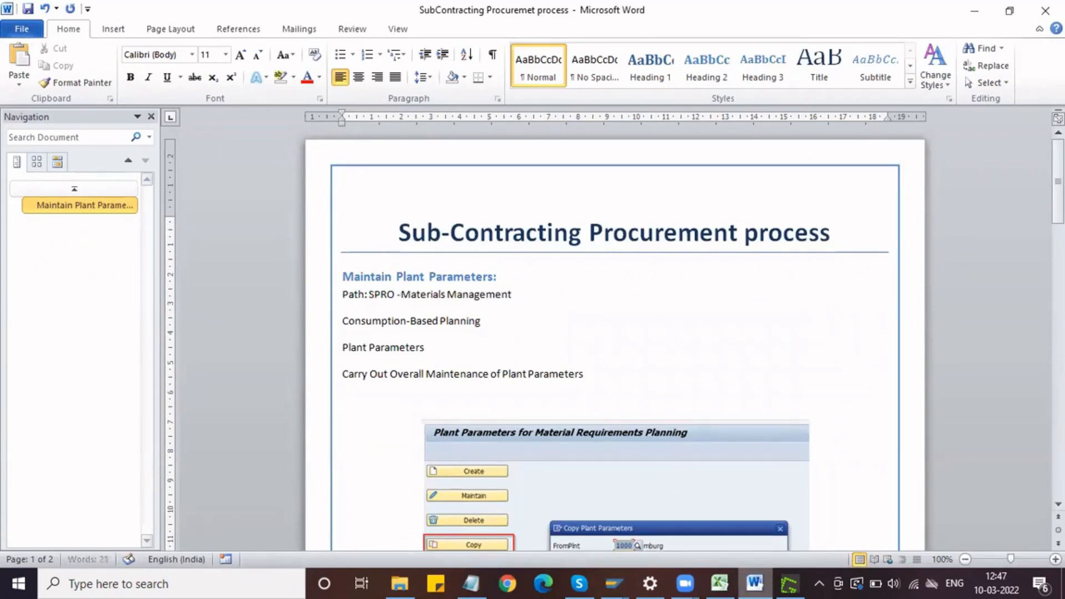
text(G-)
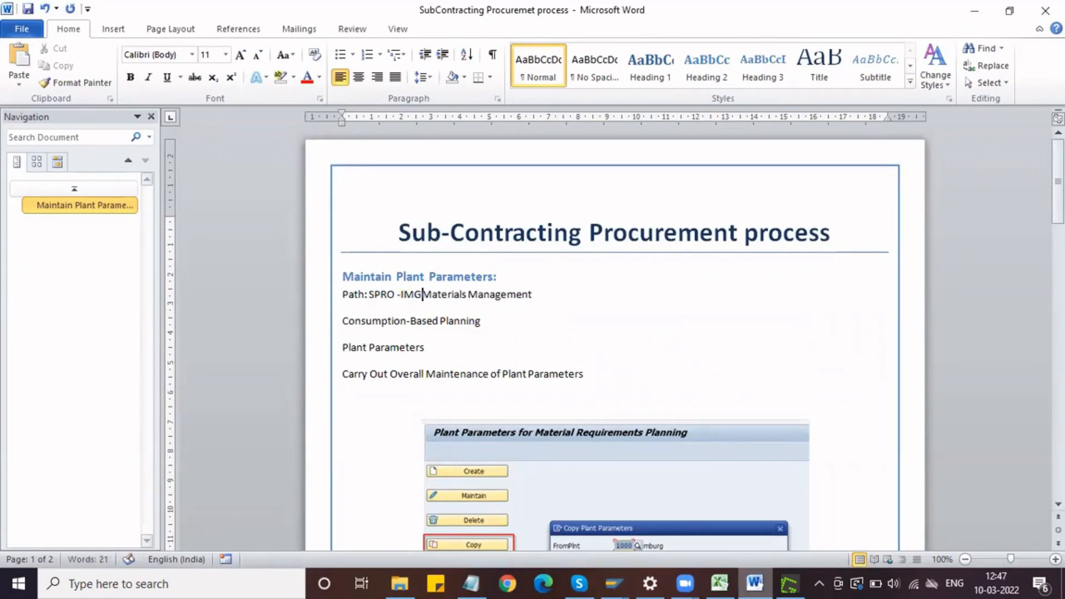
Step: Join the Consumption-Based Planning, Plant Parameters and Carry Out Overall Maintenance lines onto the path line, separated by hyphens
key(ctrl+Right)
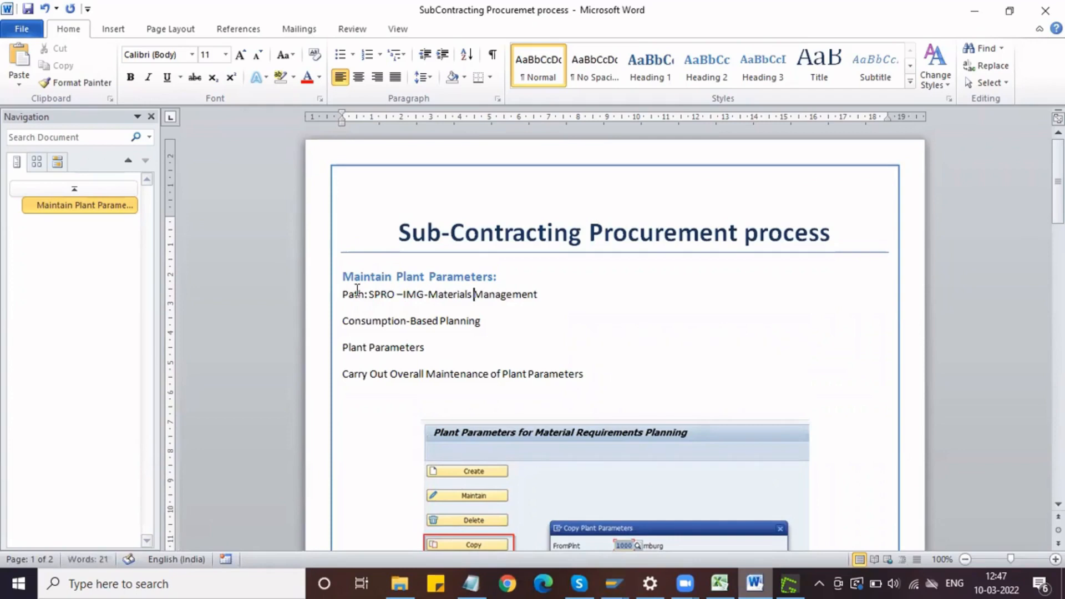
key(ctrl+Right)
key(Delete)
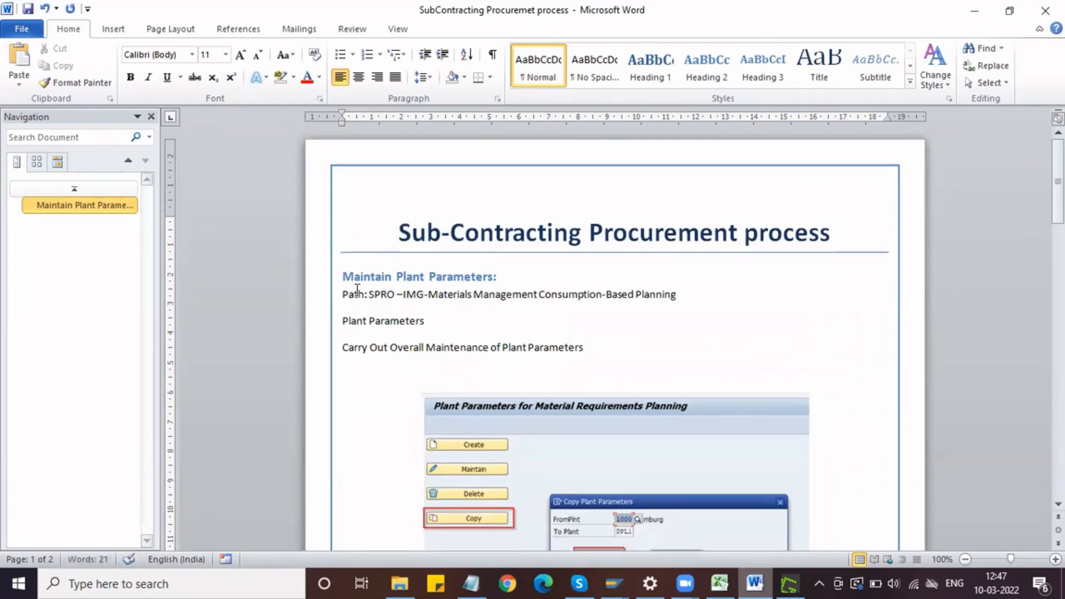
text(-)
key(ctrl+Right)
key(ctrl+Right)
key(ctrl+Right)
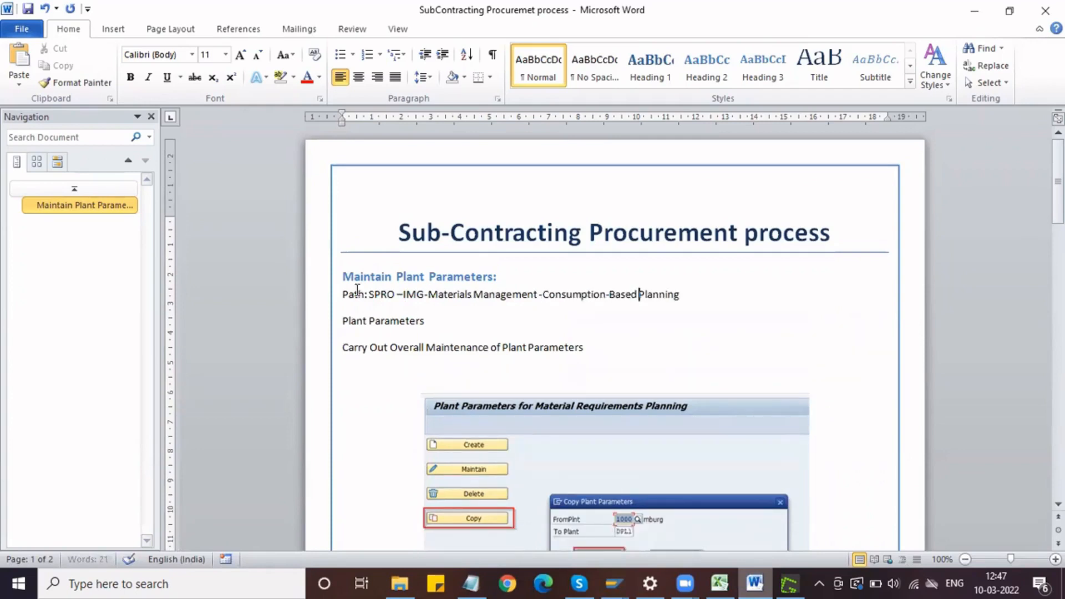
key(Delete)
text(-)
key(ctrl+Right)
key(ctrl+Right)
key(Delete)
key(Delete)
text(-)
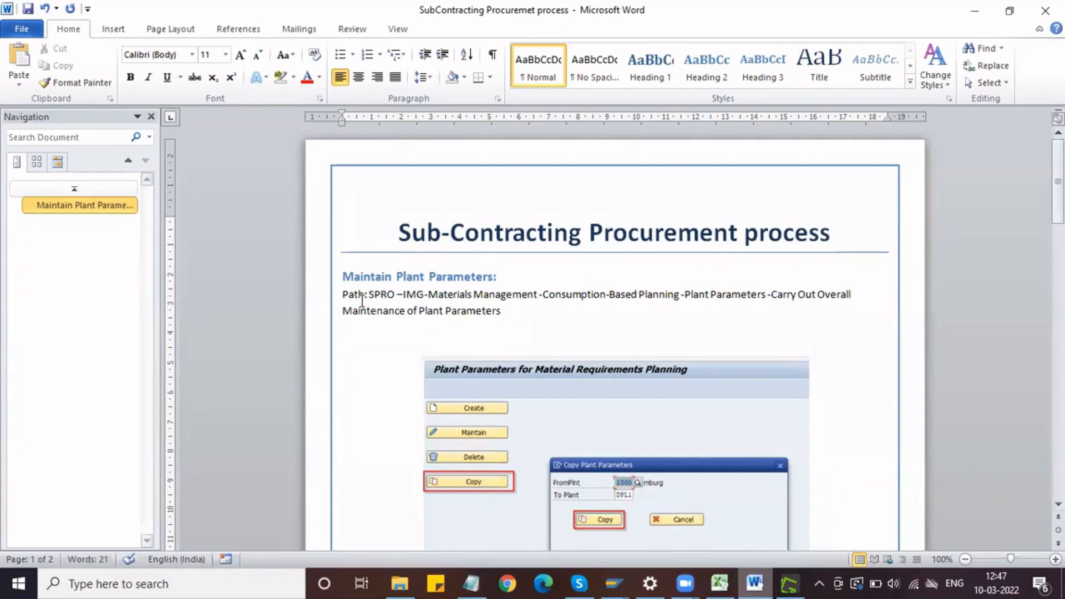
Step: Make the "Path:" label bold at the start of the IMG path line
drag(366, 298, 340, 305)
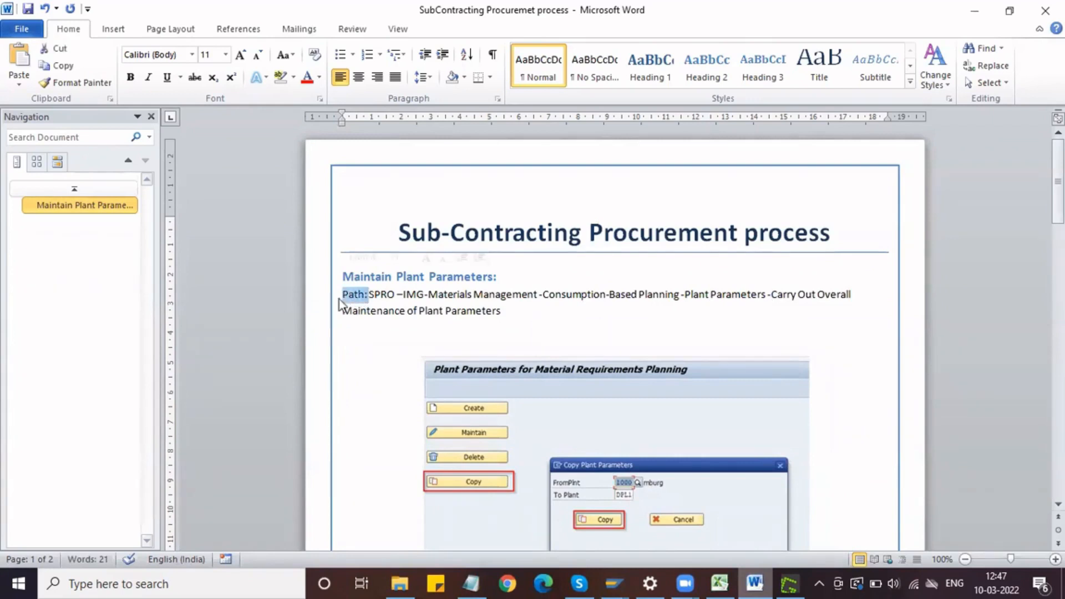
click(519, 312)
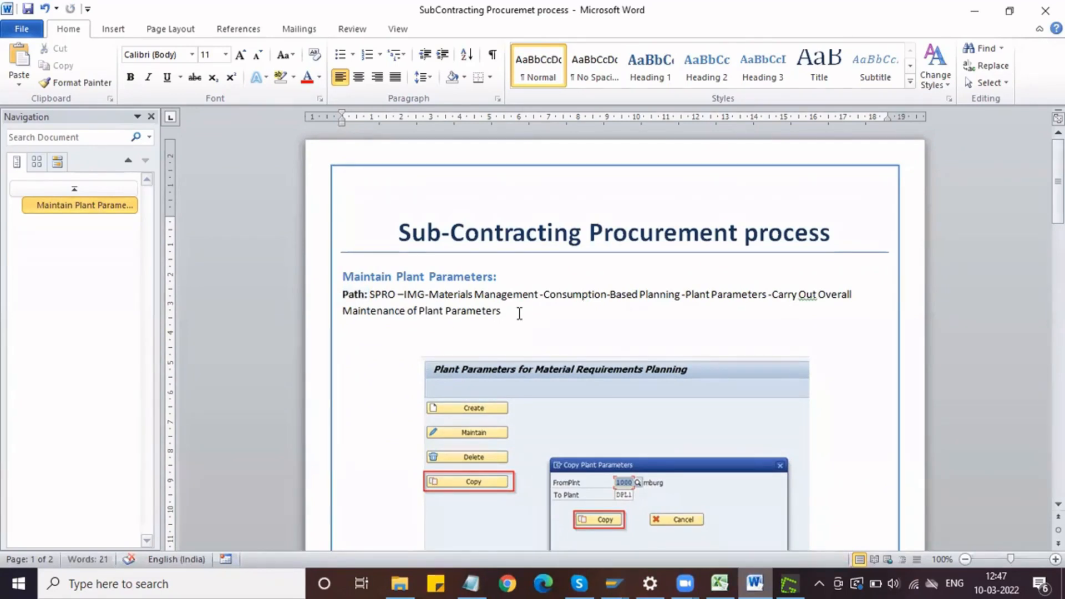
scroll(518, 313, down, 18)
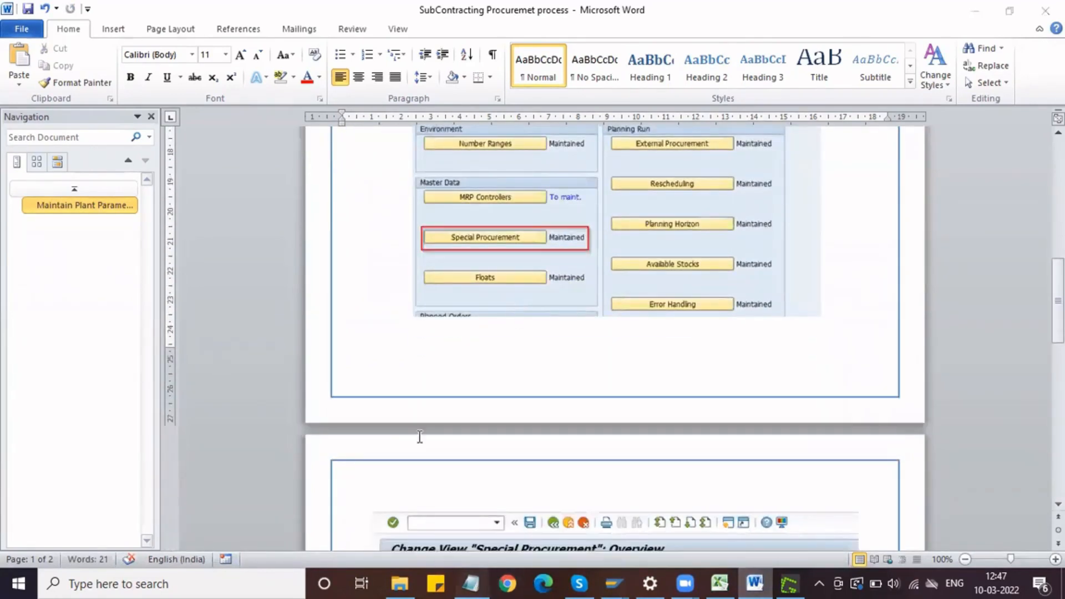
Step: Switch to the Notepad prerequisites list and add the indented line "ROH - Tyre, Tube, Rim" under item 2
key(alt+Tab)
drag(269, 151, 5, 151)
click(250, 184)
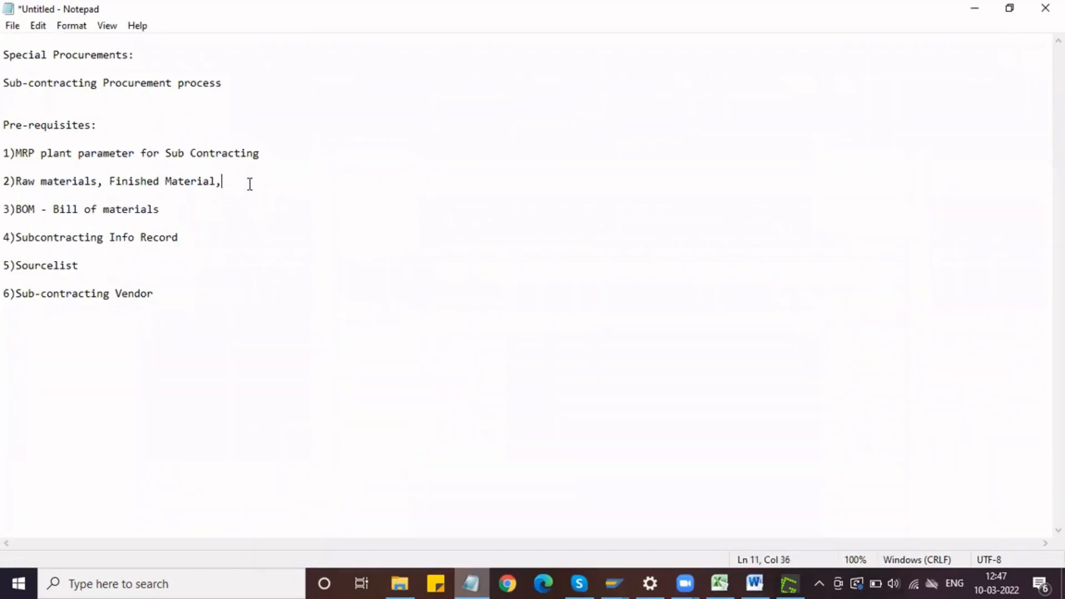
drag(102, 182, 18, 182)
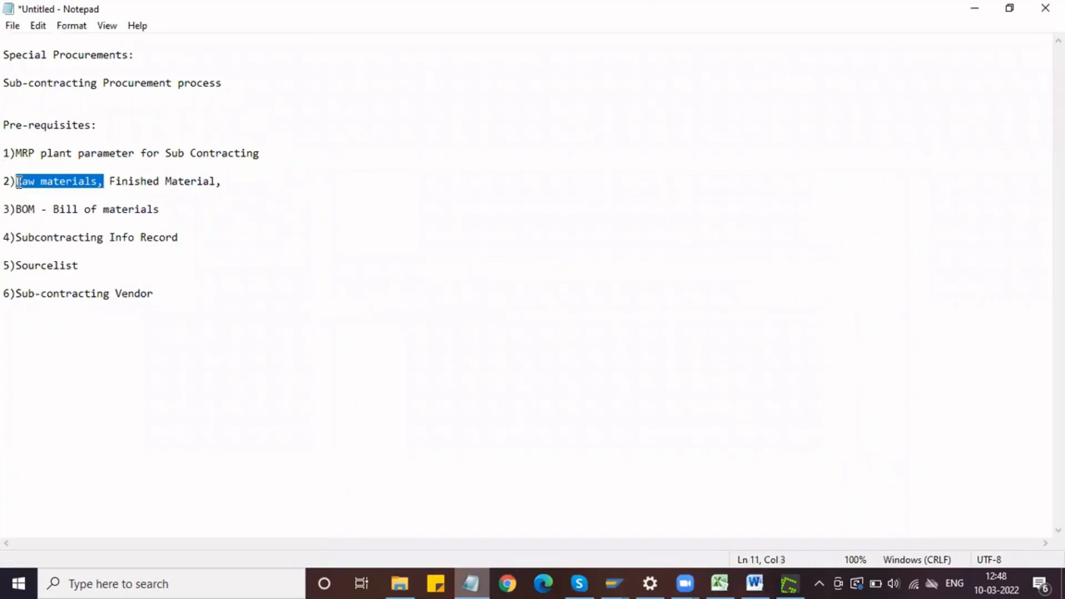
click(258, 193)
click(226, 179)
key(Return)
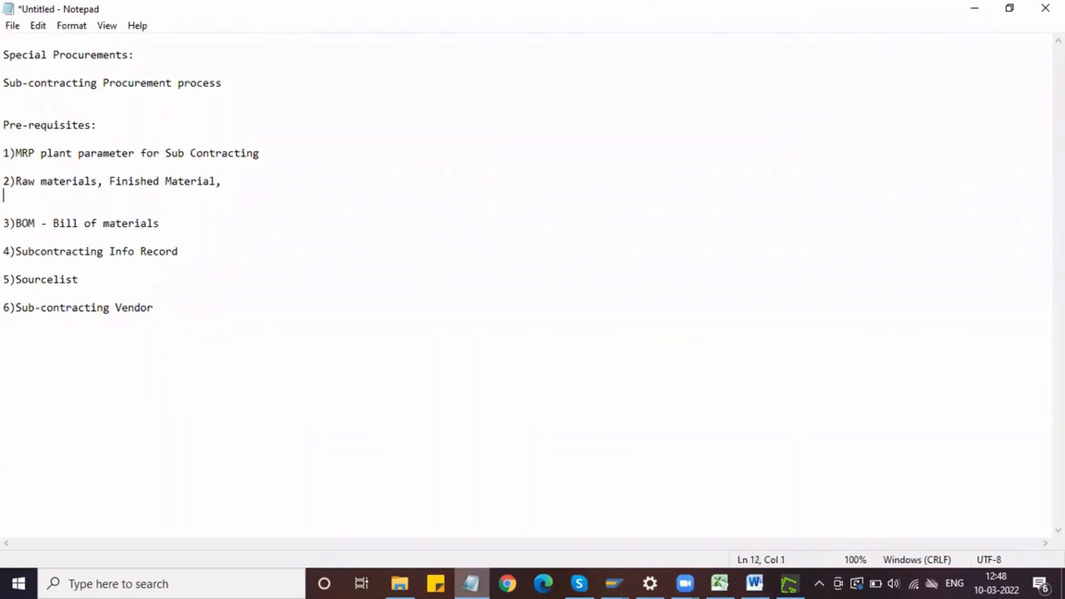
key(Return)
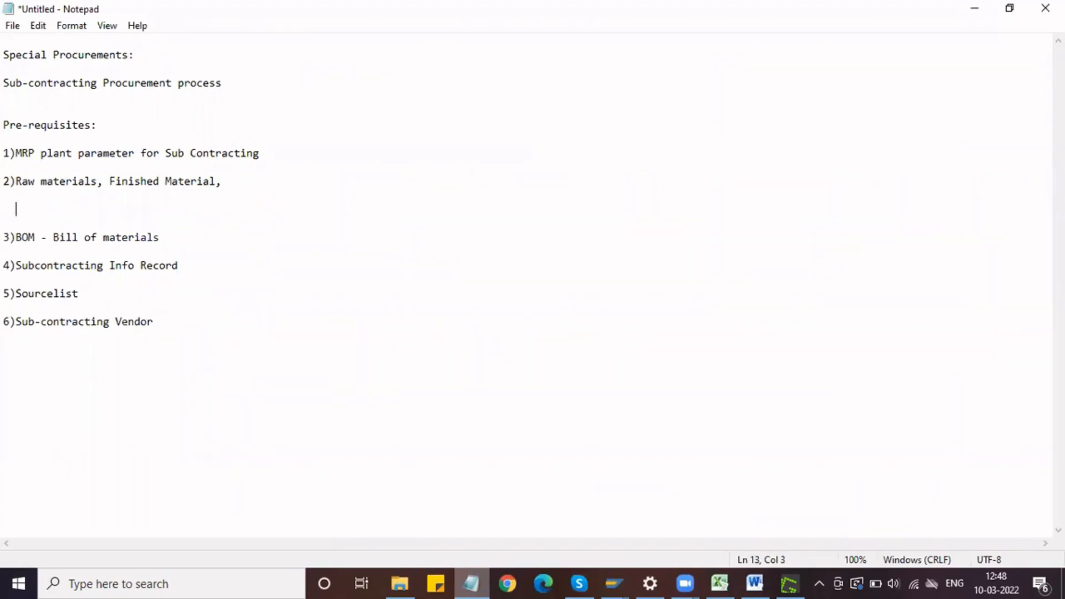
text(ROH - Tyre, Tube, Rim)
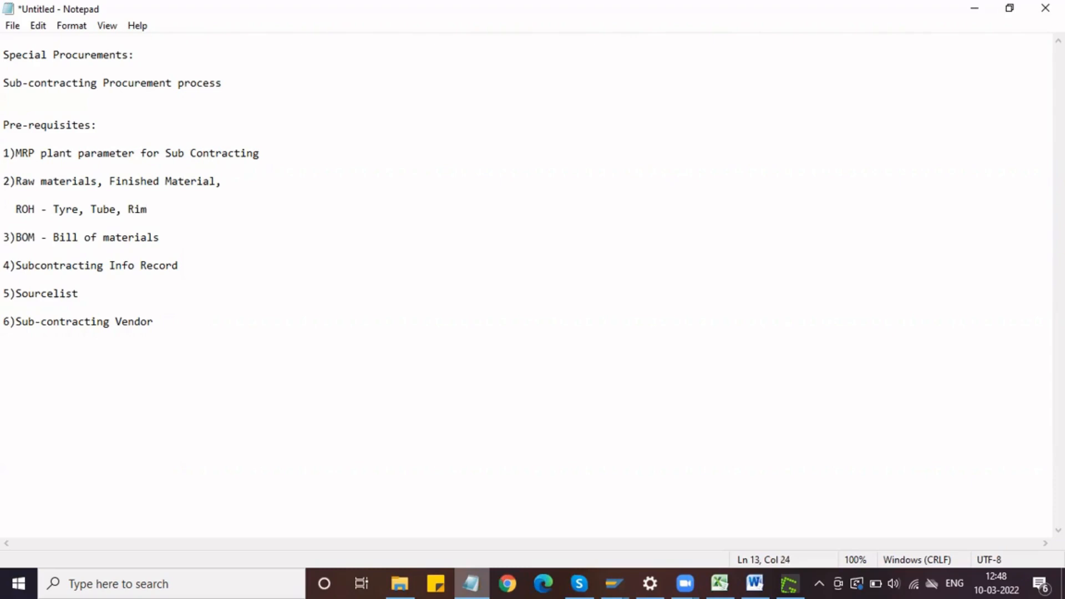
Step: Add the line "FERT - Wheel" directly below the ROH line in the prerequisites list
key(Return)
text(FERT - )
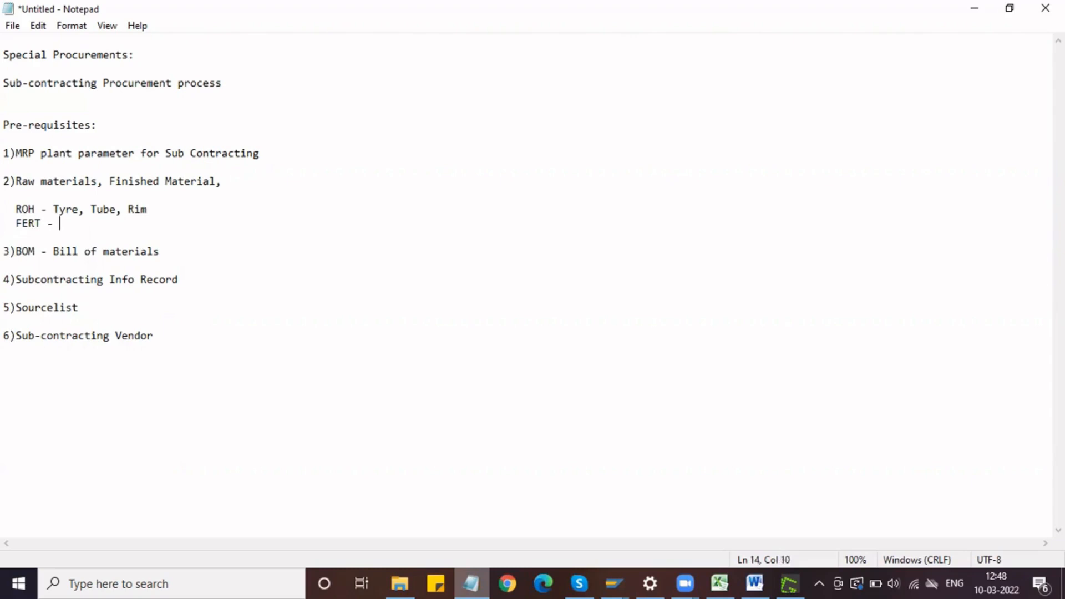
text(Wheel)
key(shift+Left)
key(shift+Left)
key(shift+Left)
key(shift+Left)
key(shift+Left)
drag(50, 208, 92, 223)
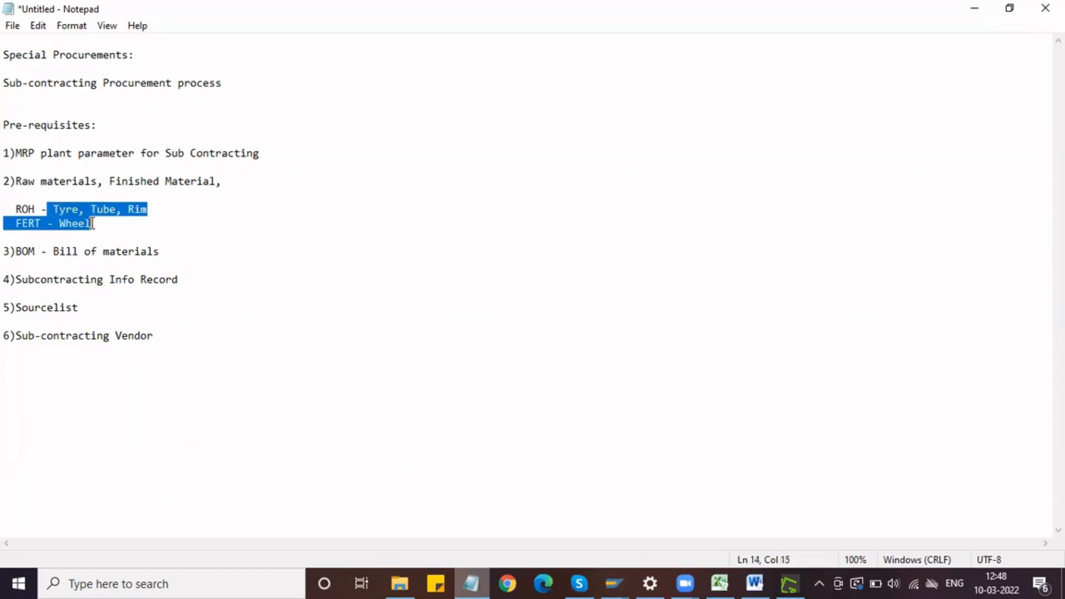
click(91, 224)
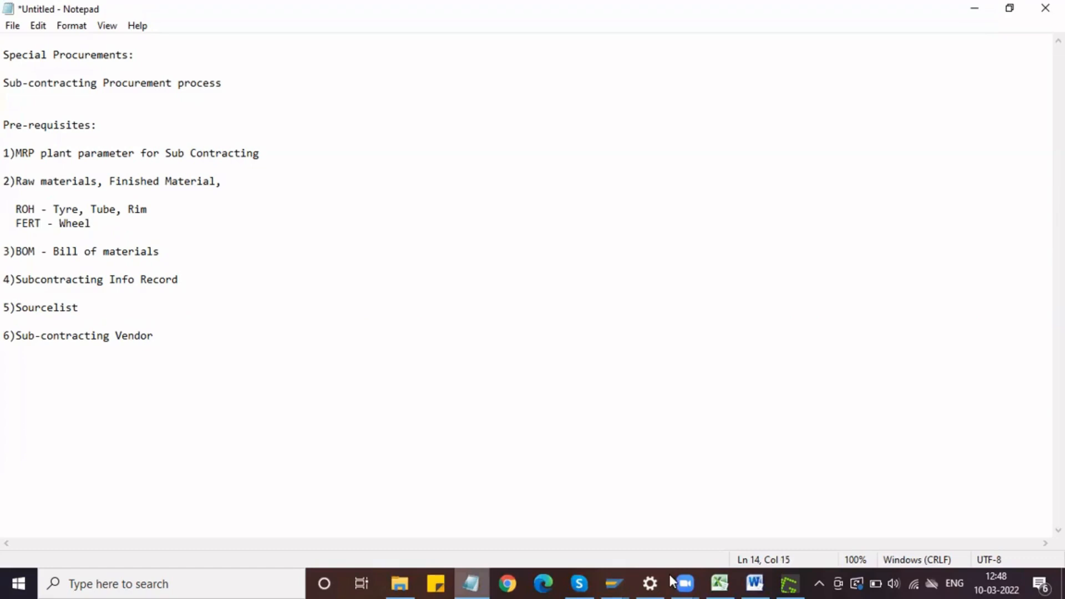
Step: Switch to the SAP Display IMG session and start the Create Material transaction from there
mouse_move(622, 574)
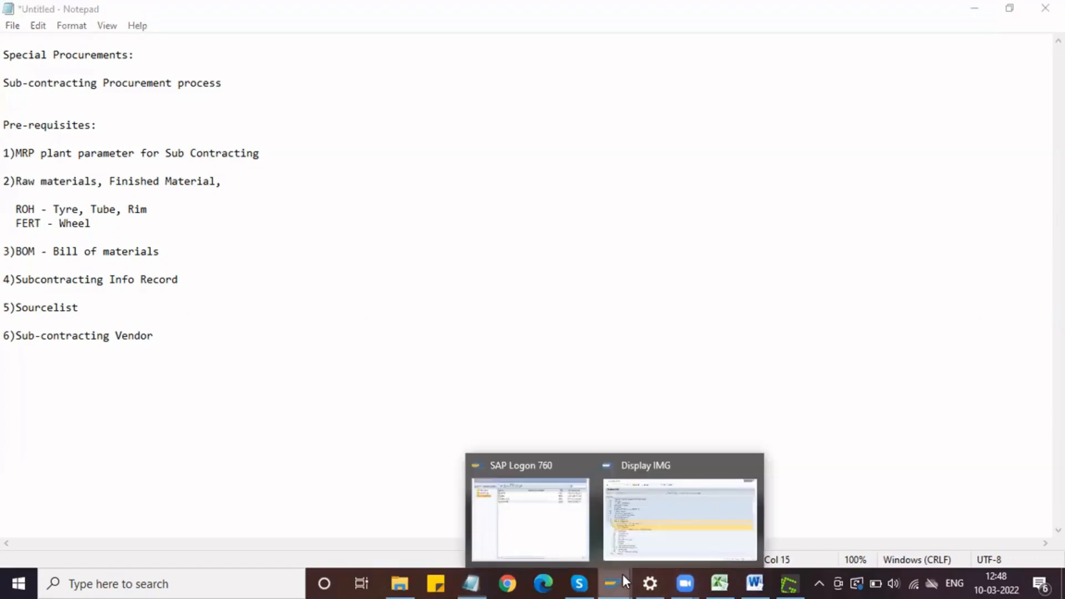
click(654, 505)
click(117, 44)
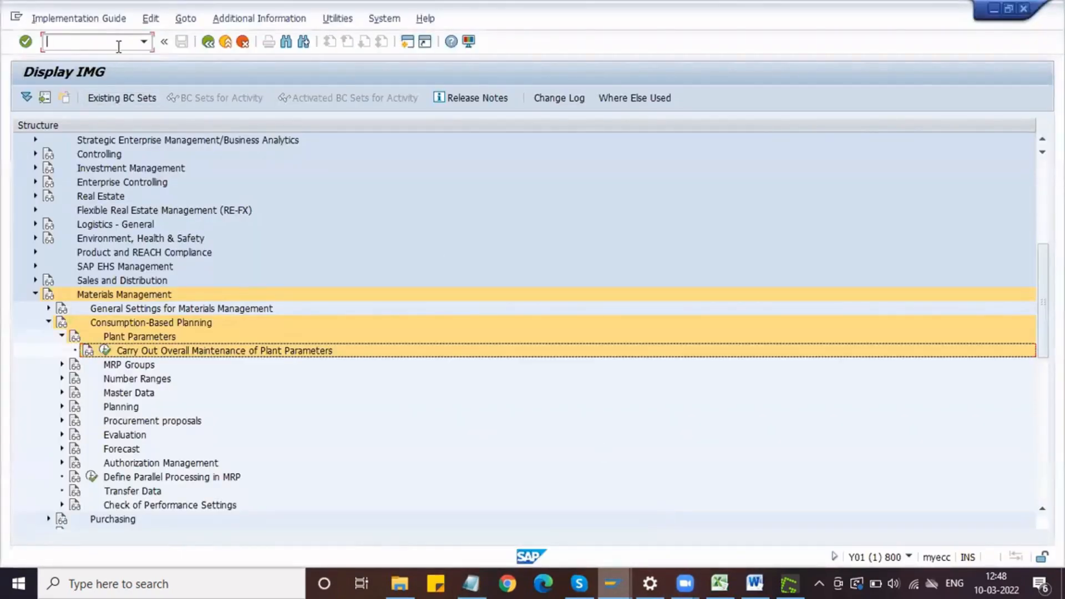
text(/nmm01)
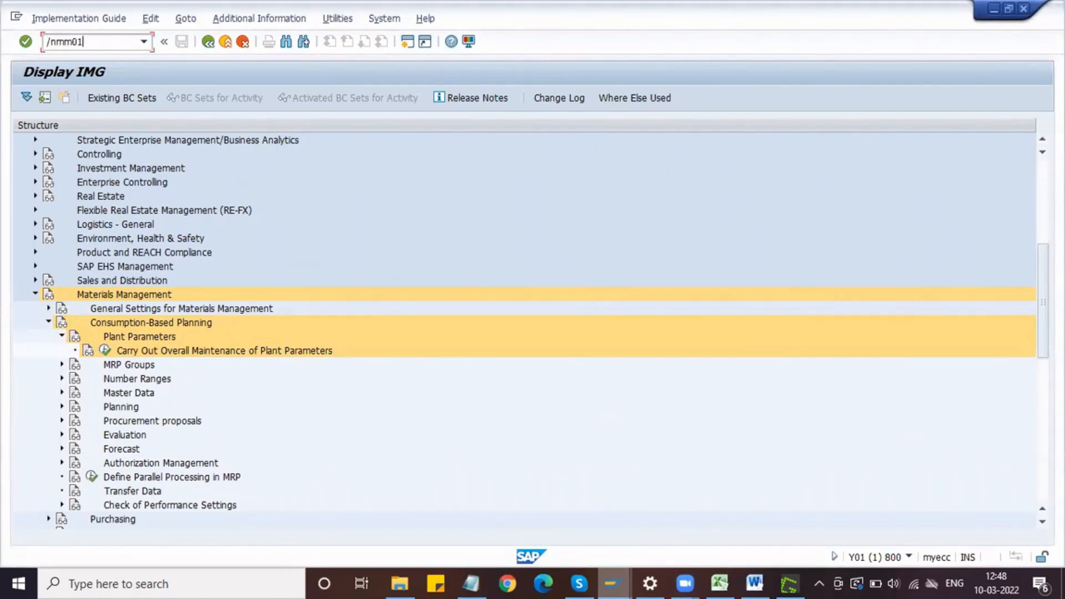
key(Return)
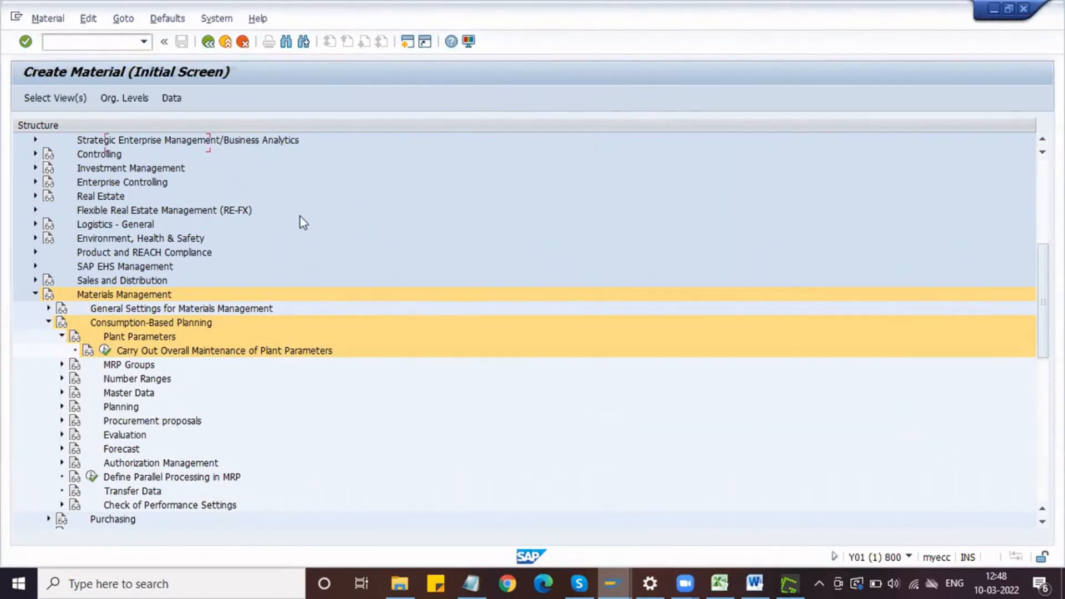
Step: Set the new material's industry sector to M (ET TMT iron ore industry) and its material type to DRAW
click(167, 165)
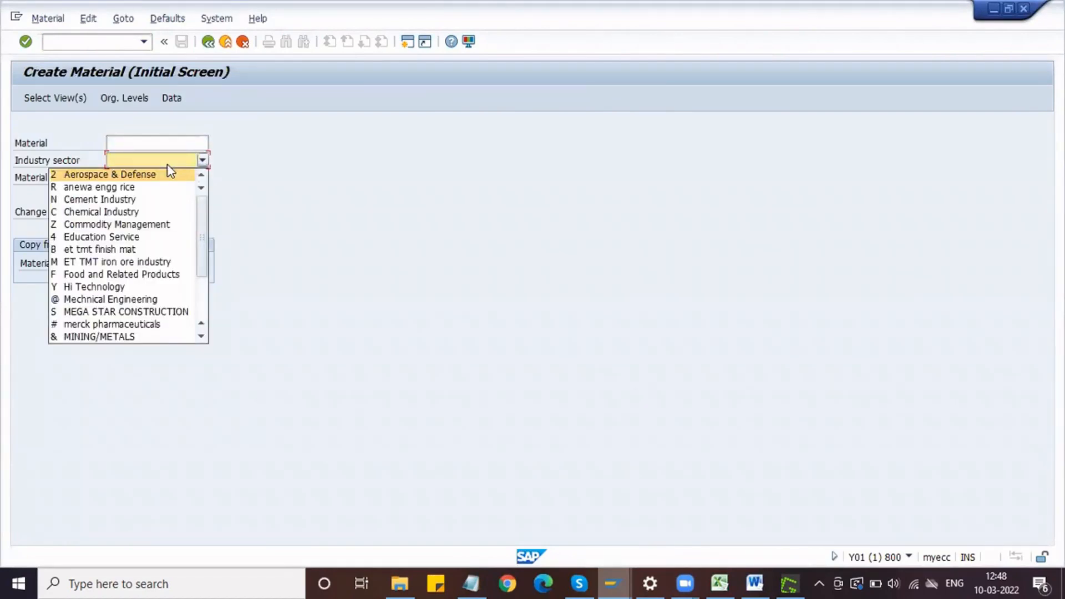
key(m)
key(Return)
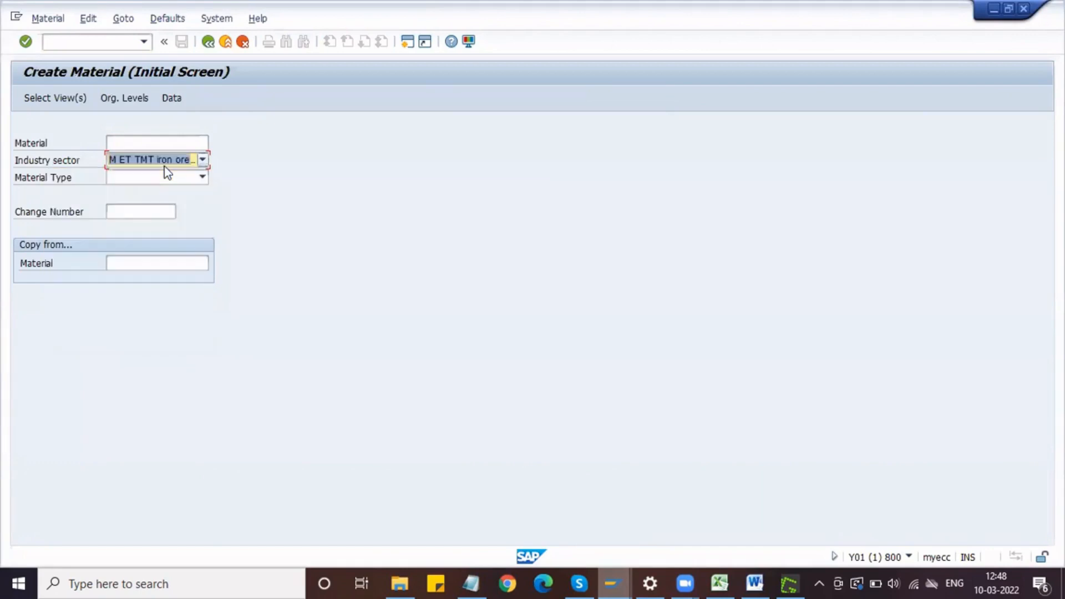
click(168, 179)
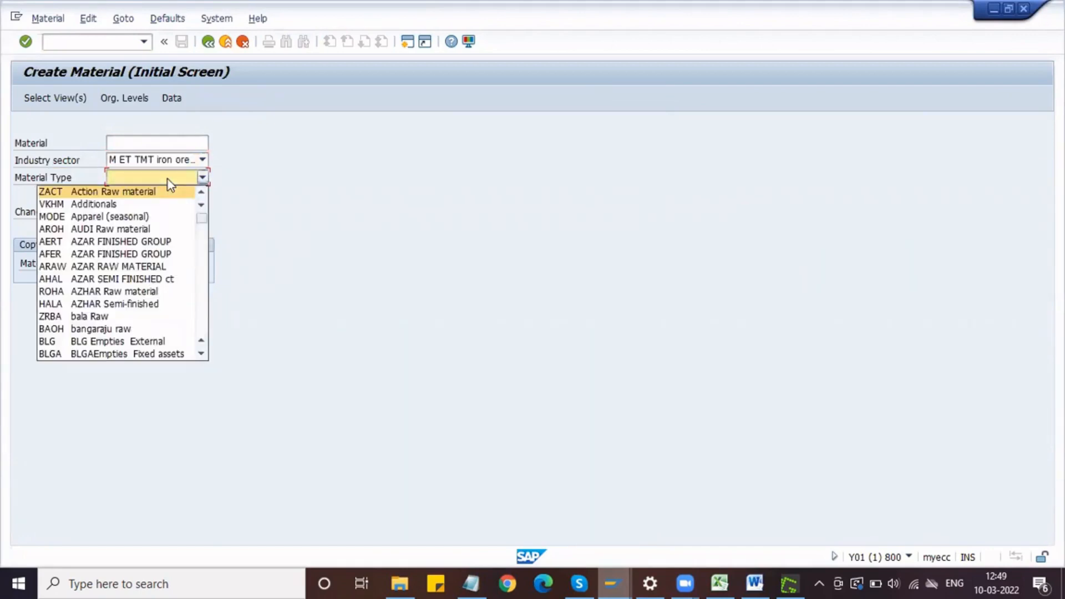
key(d)
key(Down)
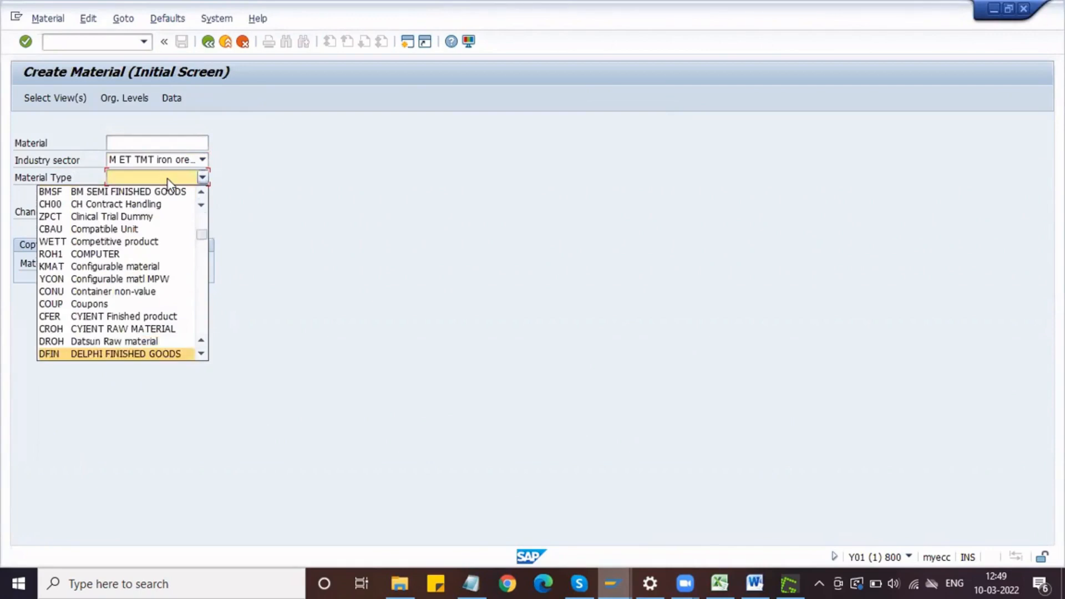
key(Down)
click(138, 355)
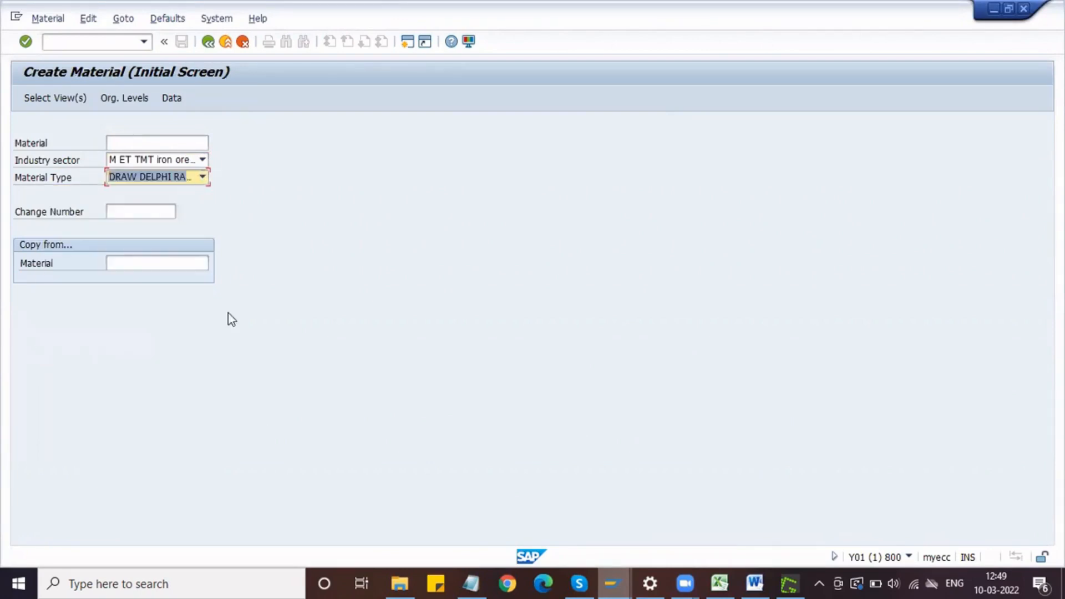
Step: Select the views Basic Data 1 and 2, Purchasing, MRP 1 and 2, General Plant Data / Storage 1 and 2, and Accounting 1 for the material
key(Return)
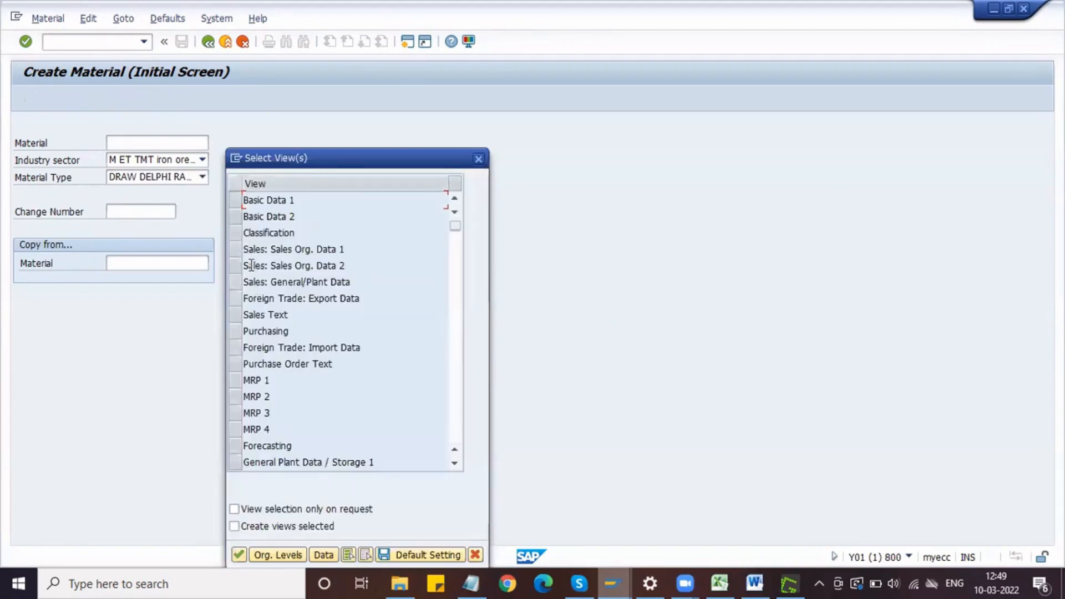
click(238, 200)
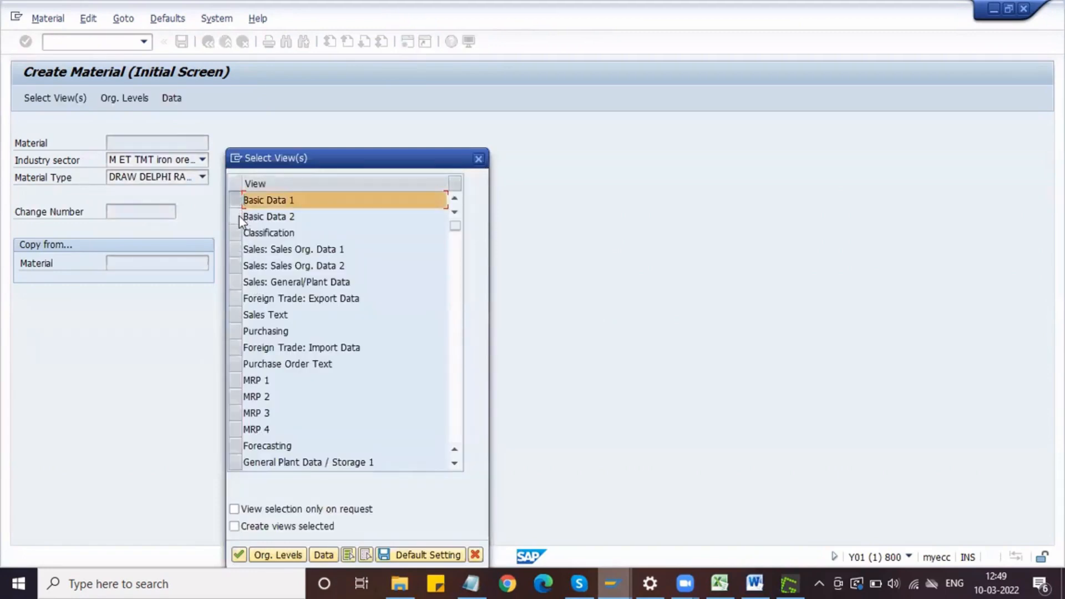
click(238, 216)
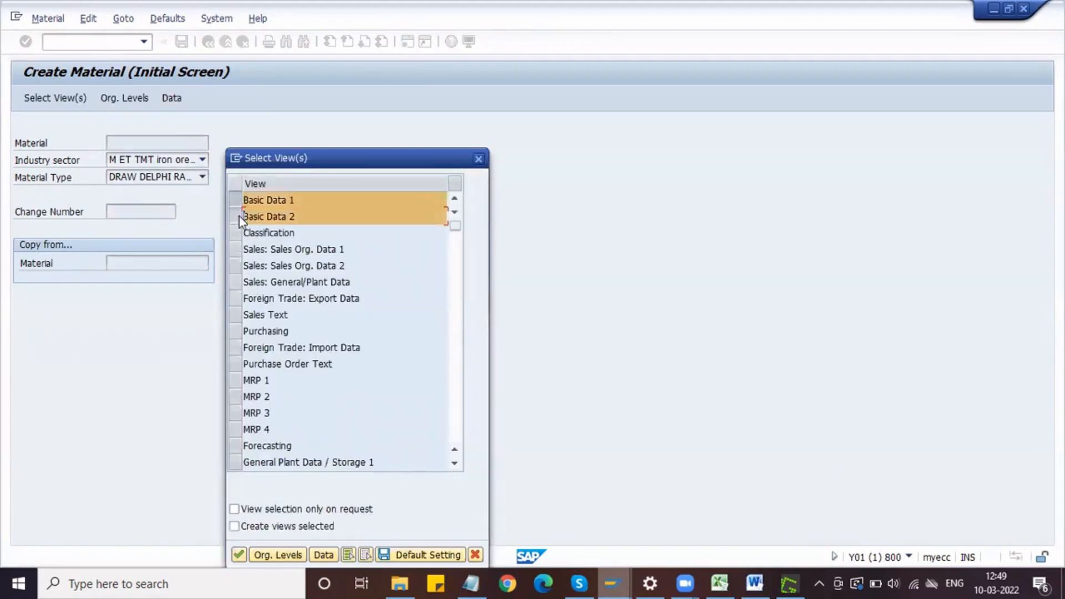
click(234, 330)
click(234, 380)
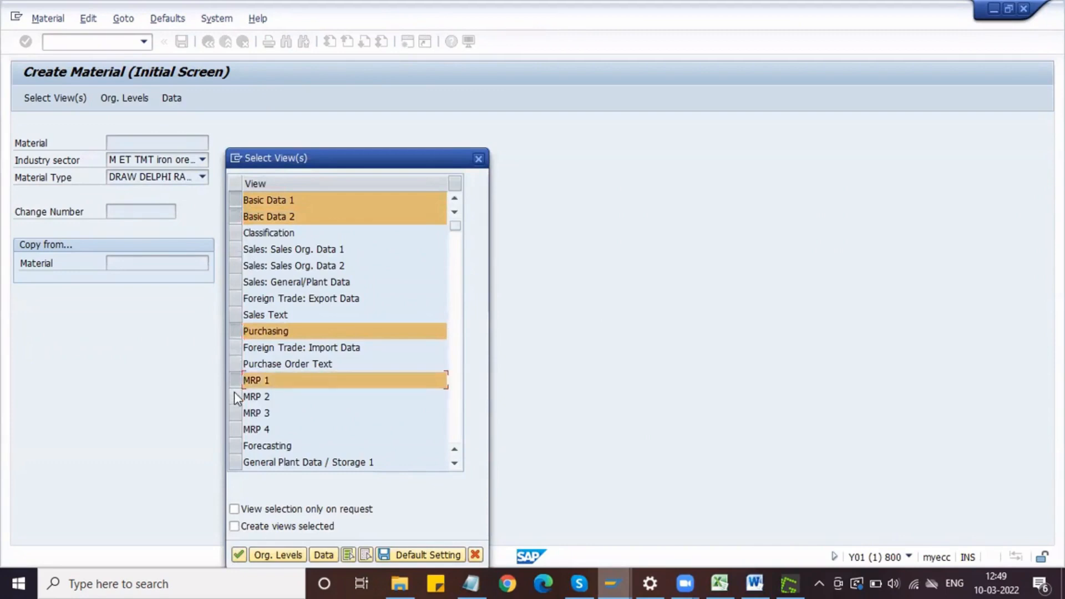
click(234, 399)
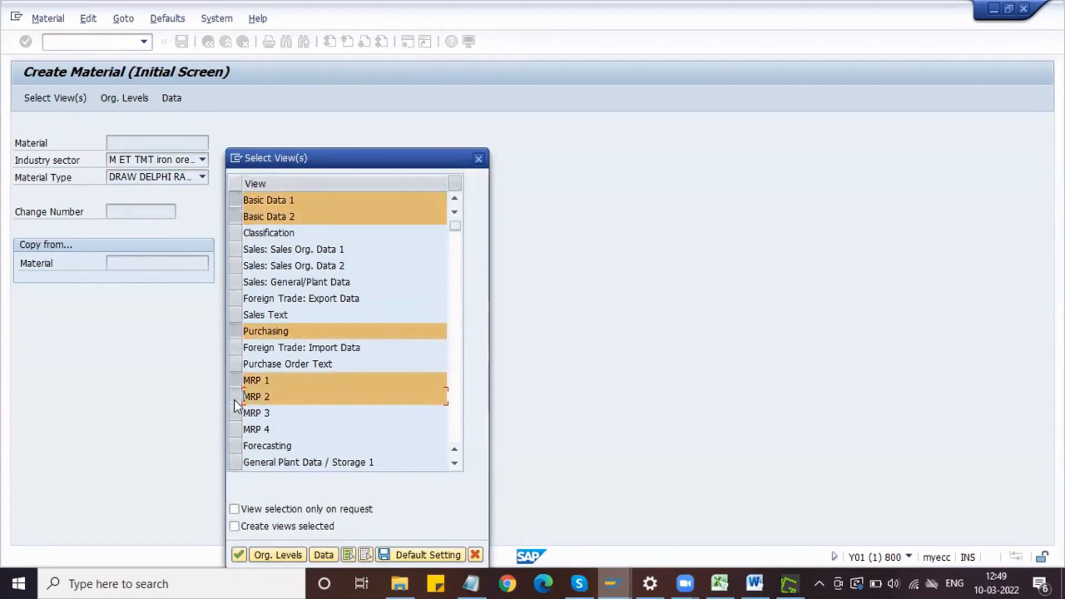
click(235, 462)
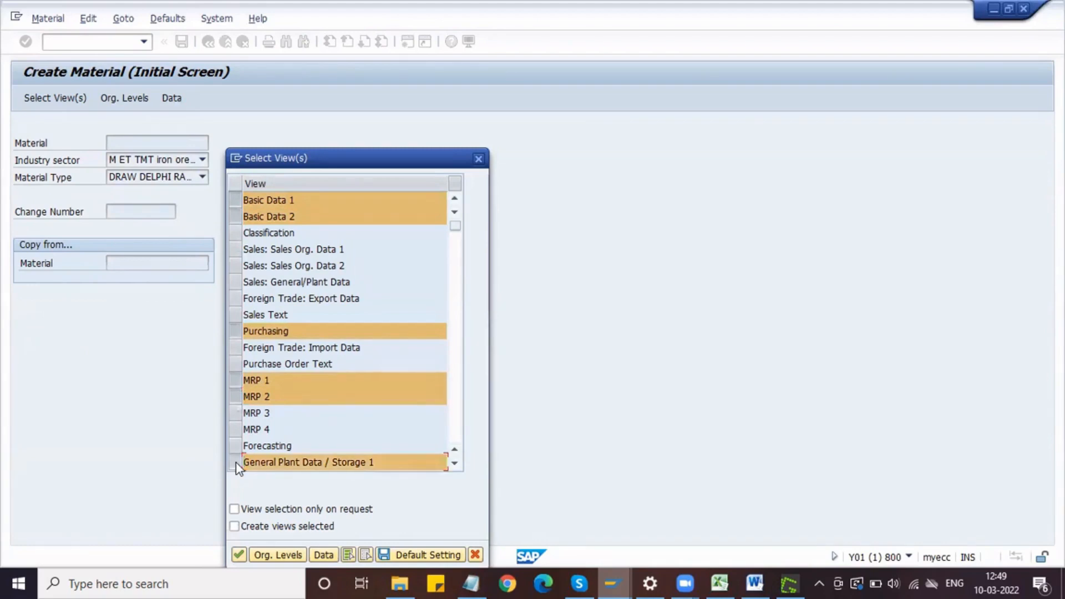
scroll(235, 462, down, 1)
click(236, 199)
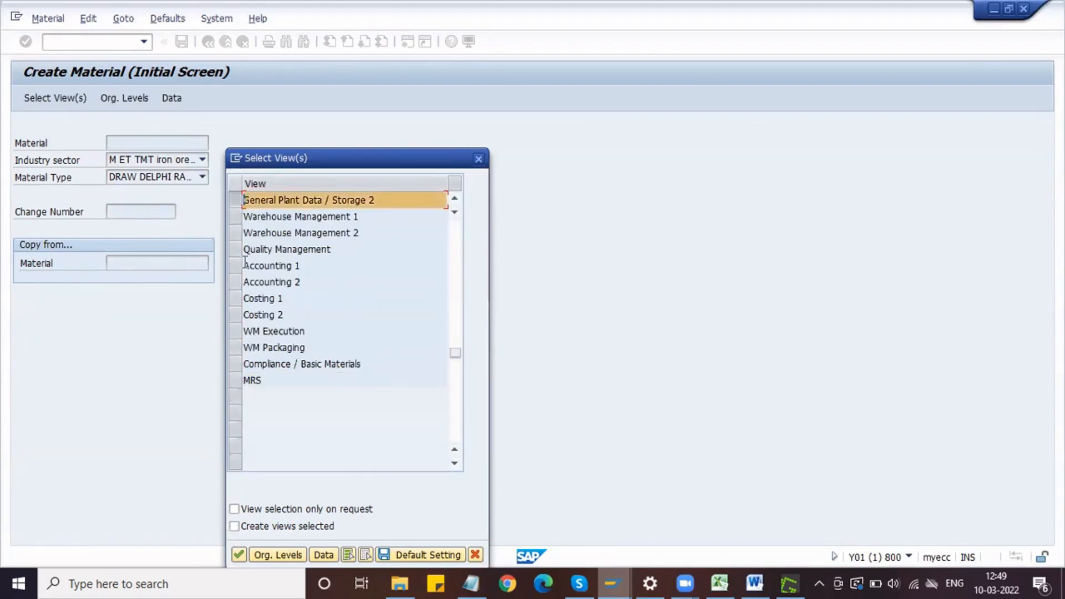
click(234, 265)
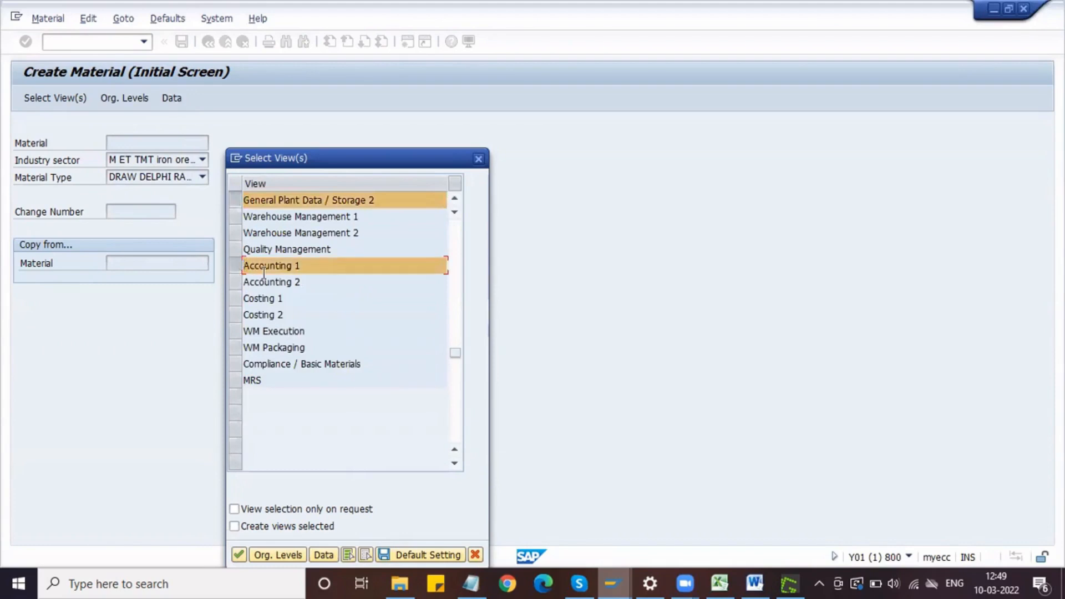
key(Return)
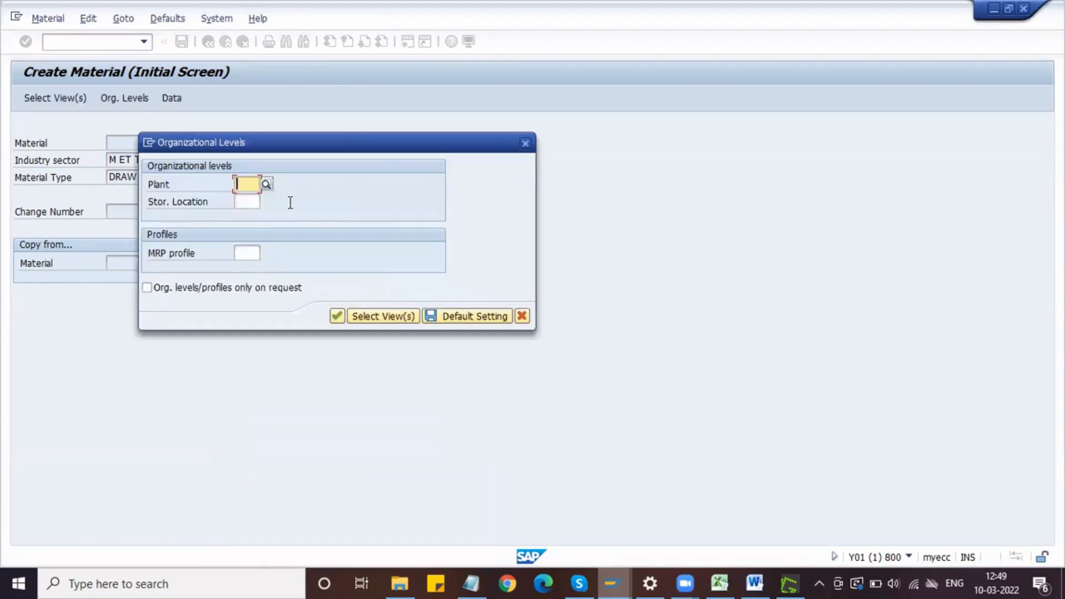
Step: Set the organizational levels to plant DPL1 and storage location S11 and open the material's basic data
text(DPL1)
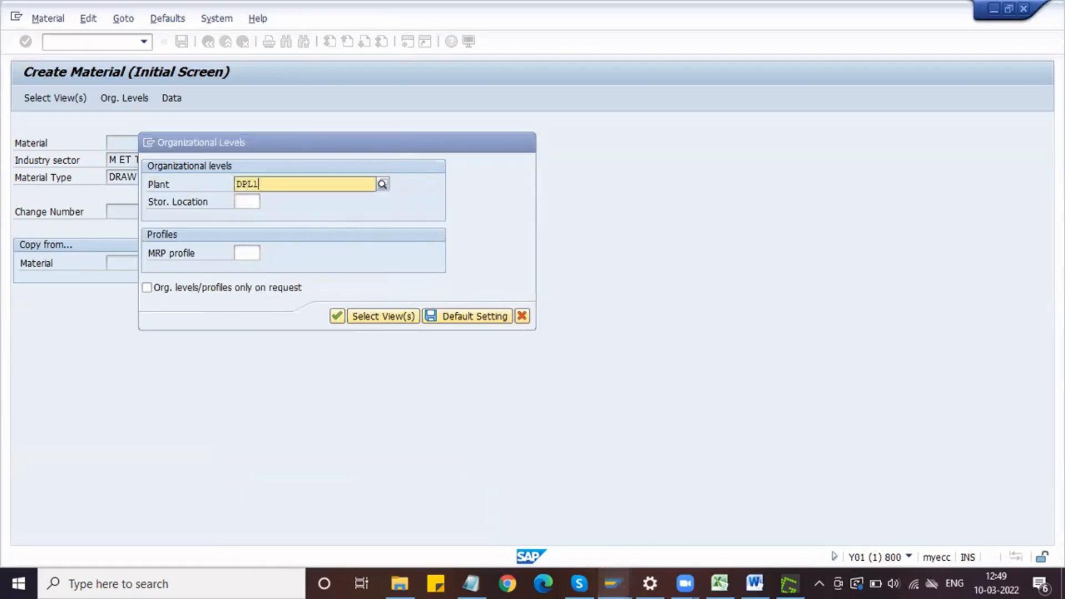
key(Tab)
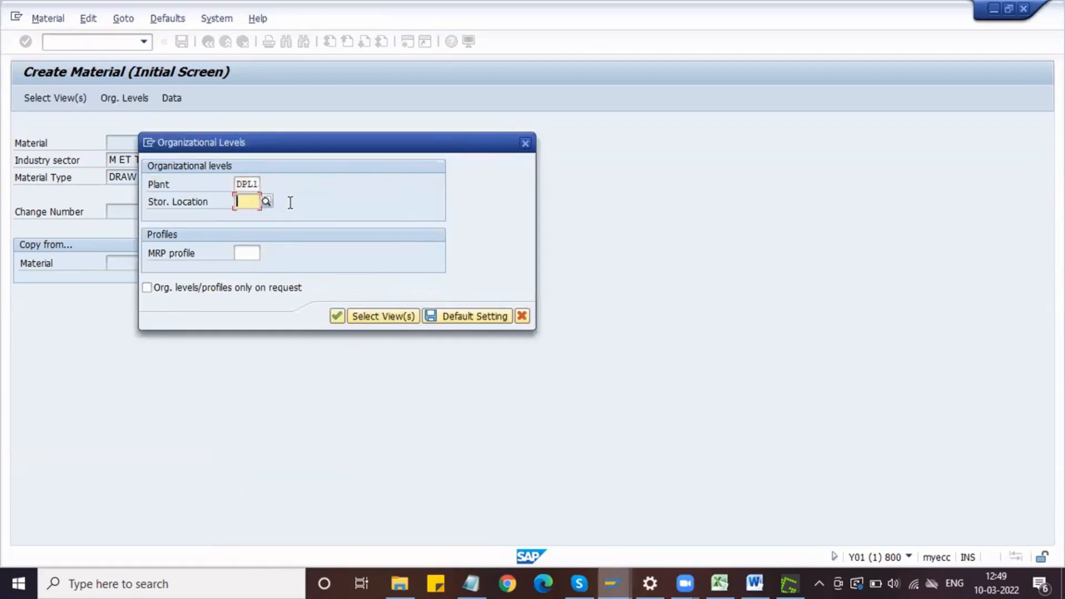
text(S11)
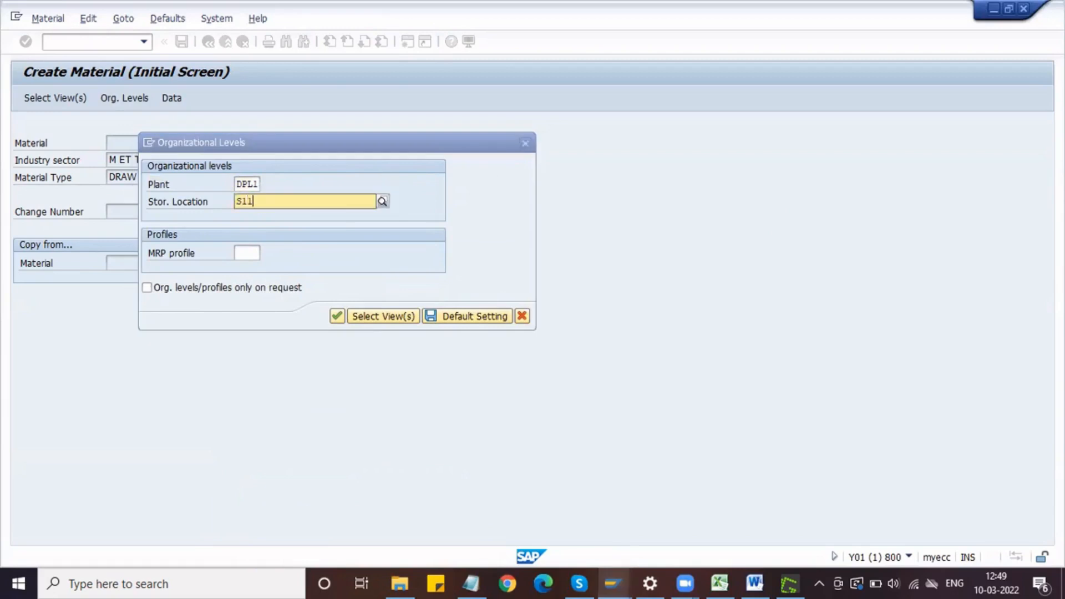
key(Return)
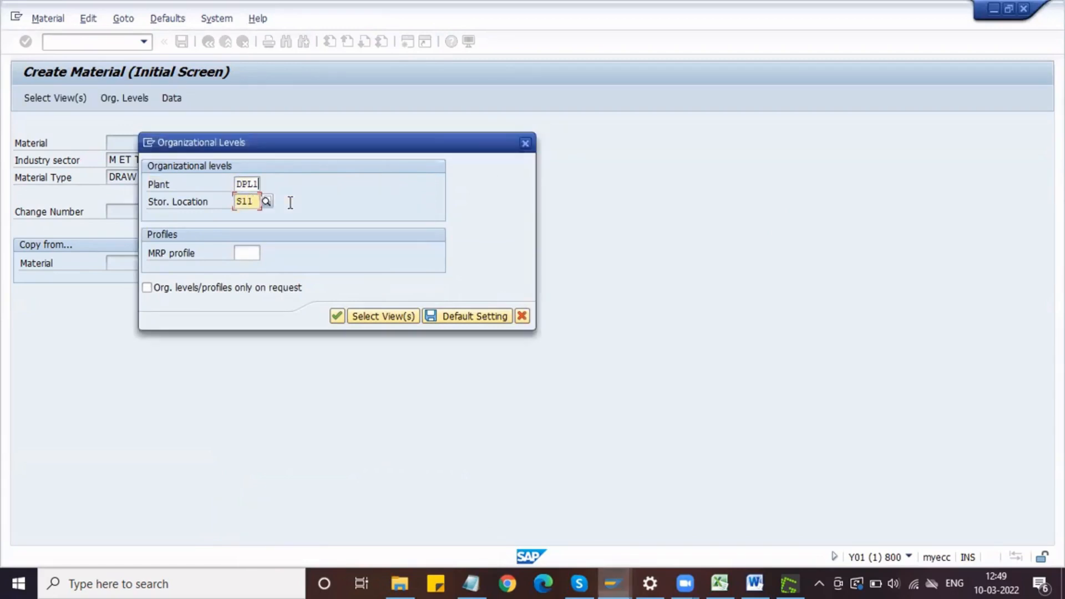
key(Return)
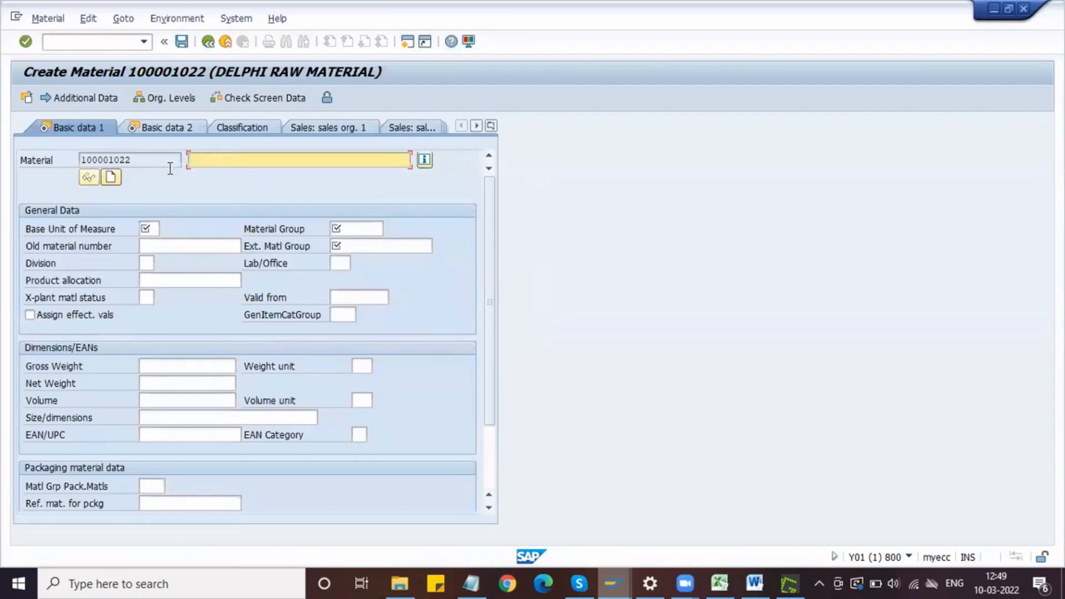
Step: Copy the new material number and add it as "- 100001022" after Tyre in the Notepad ROH line
click(137, 161)
drag(137, 160, 79, 159)
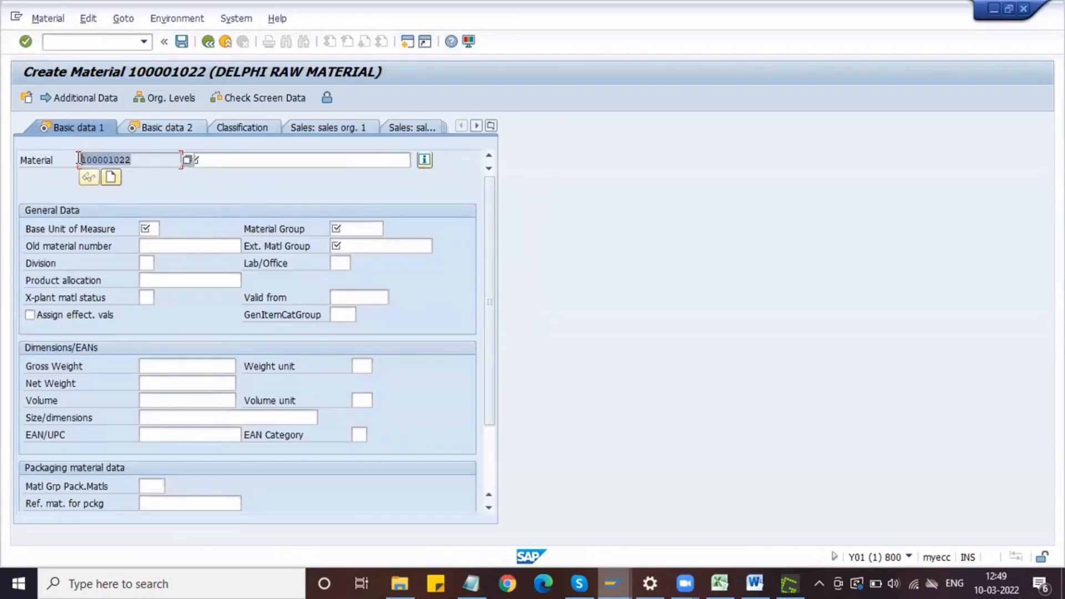
click(79, 158)
drag(152, 160, 80, 156)
key(ctrl+c)
click(80, 157)
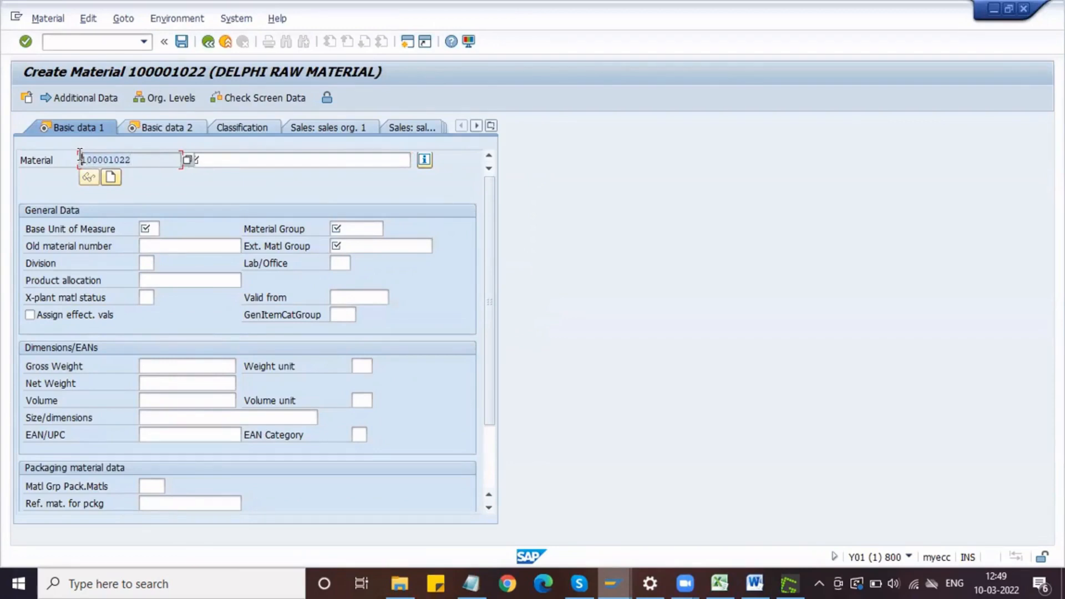
click(484, 582)
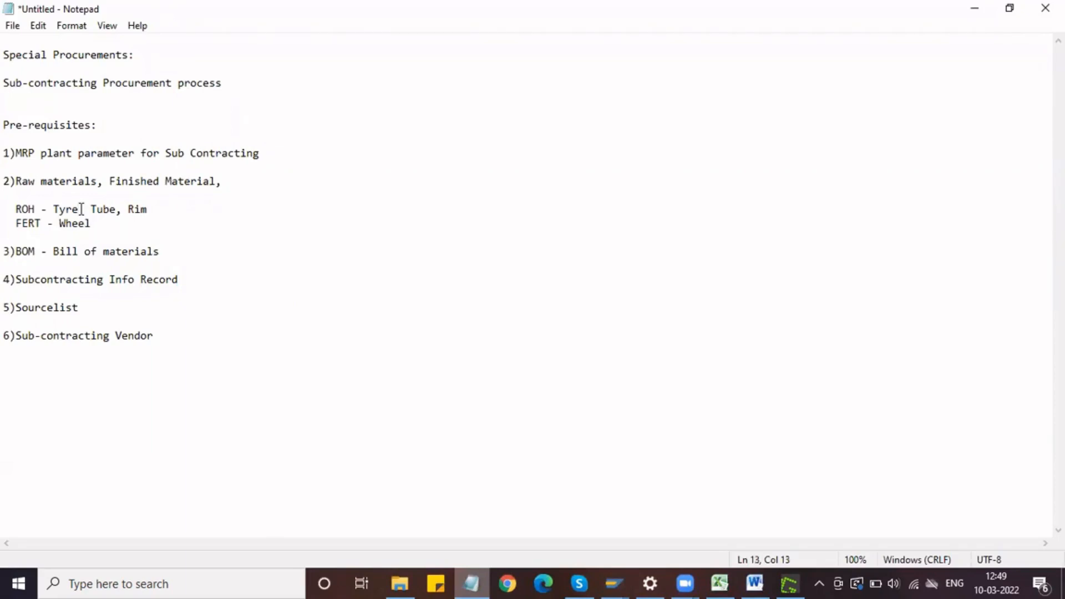
text(-)
key(ctrl+v)
Step: Back in SAP, describe the material as Tyre with base unit EA, material group DMECH and external material group HIGH END
key(alt+Tab)
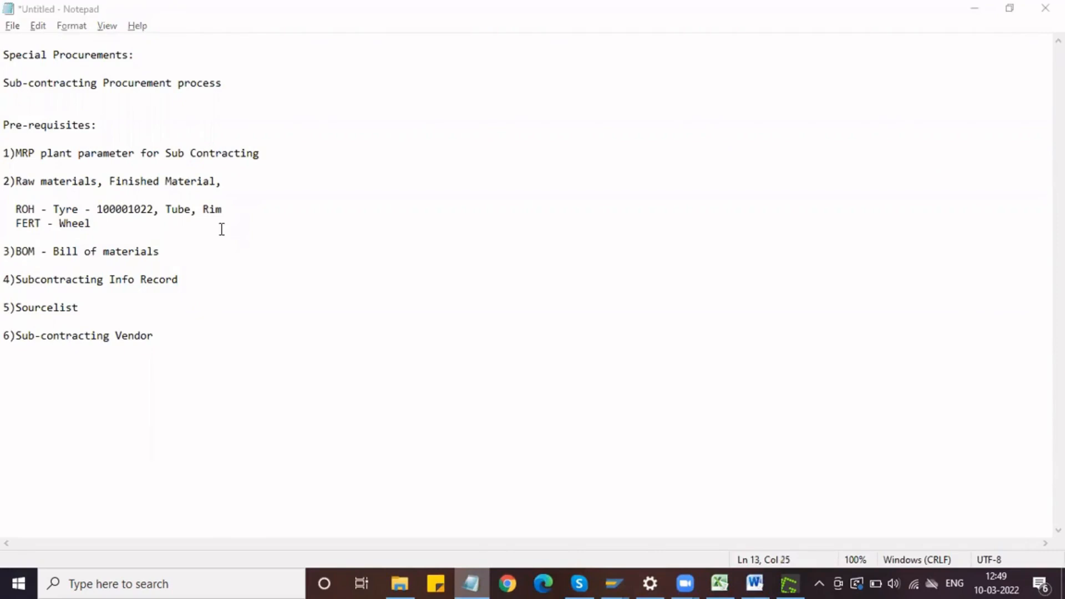
click(214, 162)
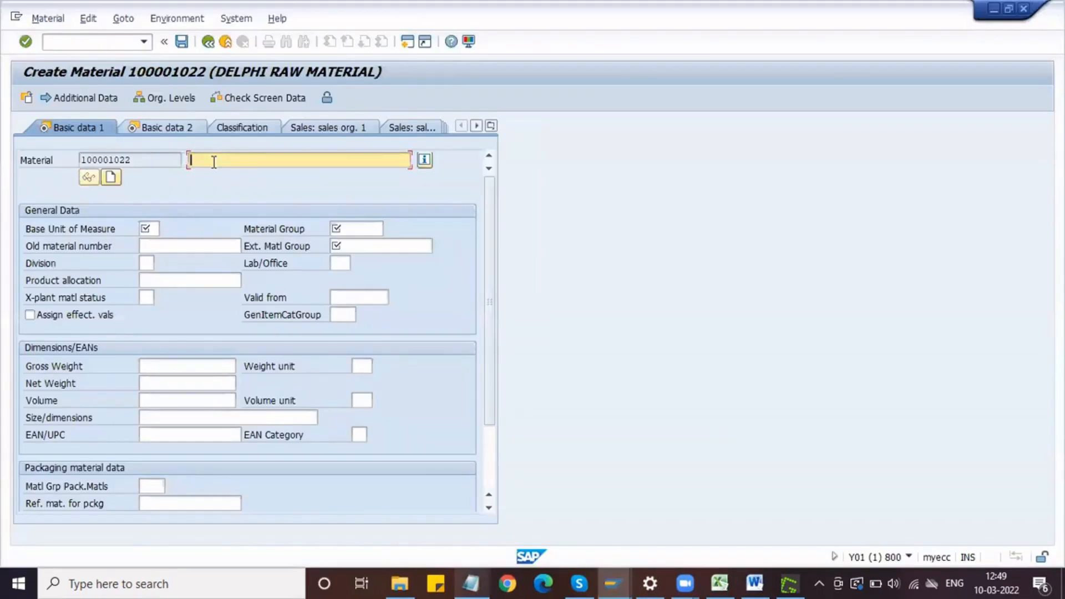
text(TYR)
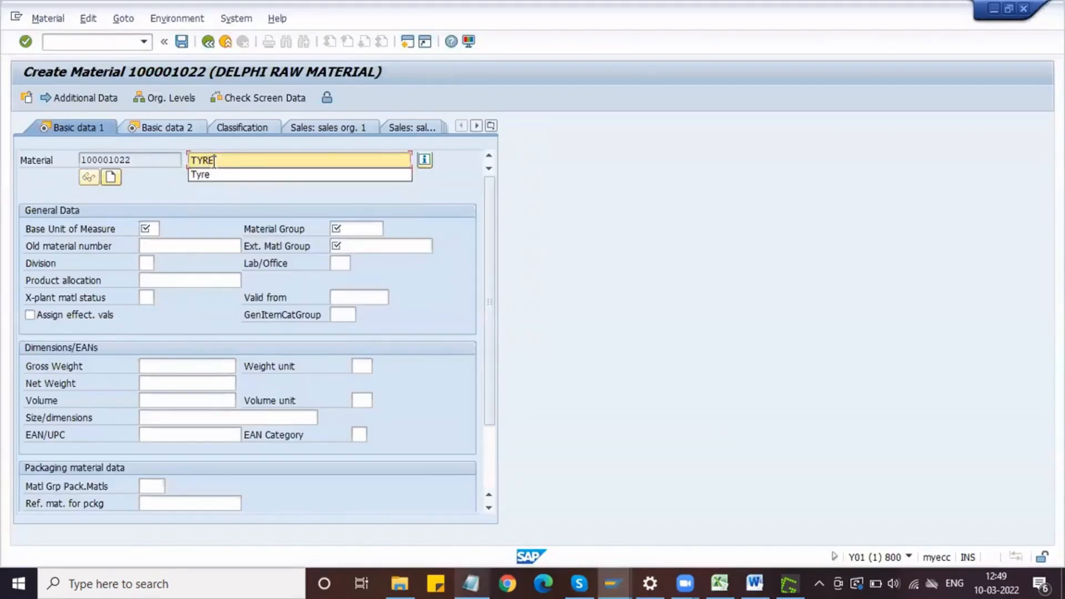
text(E)
click(232, 176)
click(149, 228)
key(Down)
key(Tab)
key(Down)
key(Tab)
key(Down)
key(Return)
Step: Set the tyre's gross weight to 5 and net weight to 4, with KG as the weight unit
click(142, 365)
key(Down)
key(Tab)
text(9)
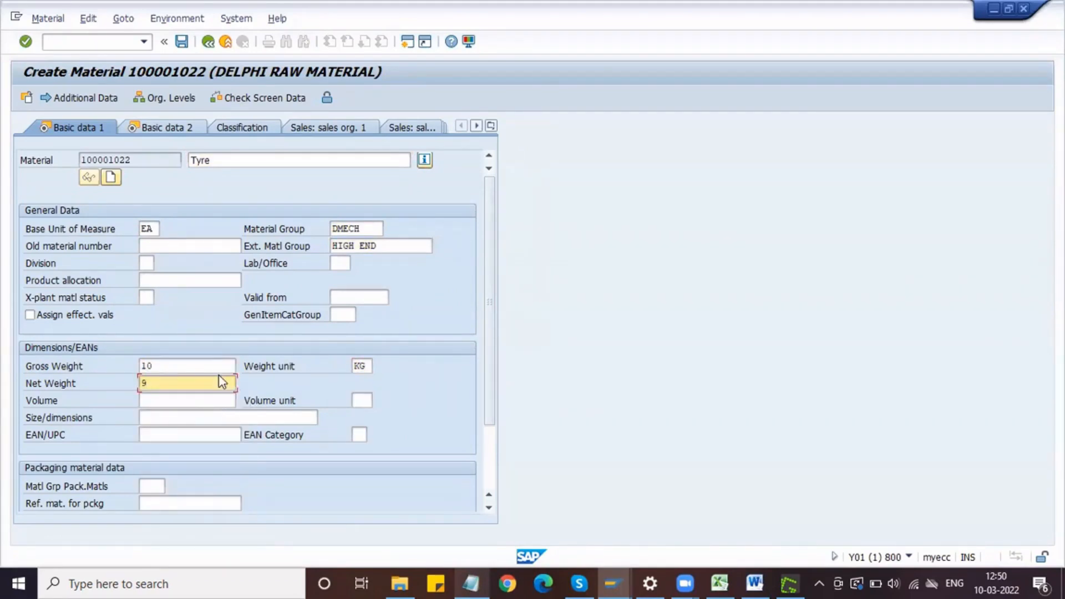
key(shift+Tab)
key(shift+Tab)
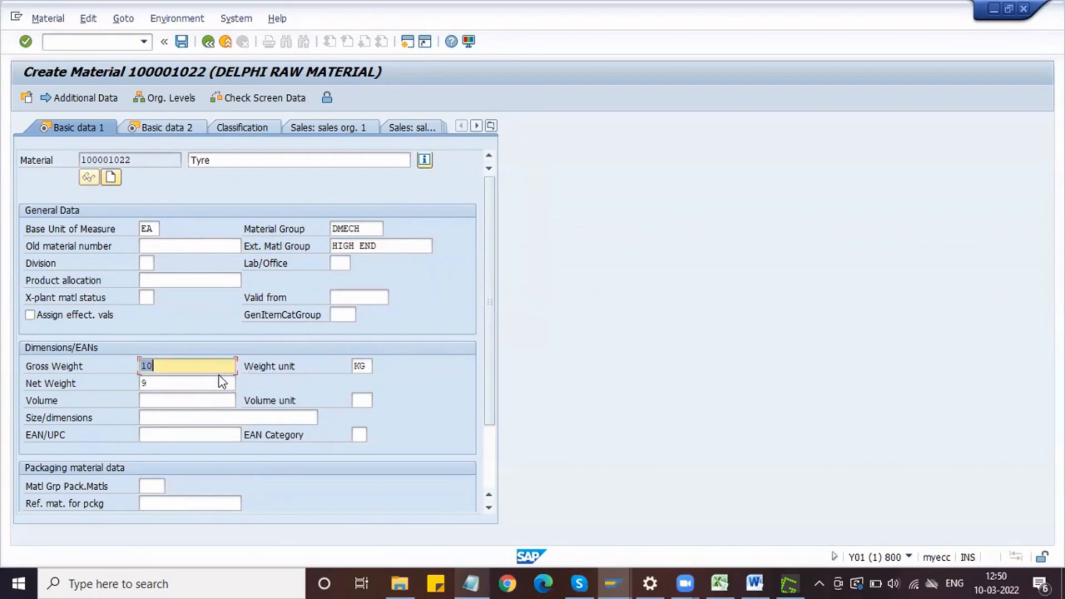
text(5)
key(Tab)
key(Tab)
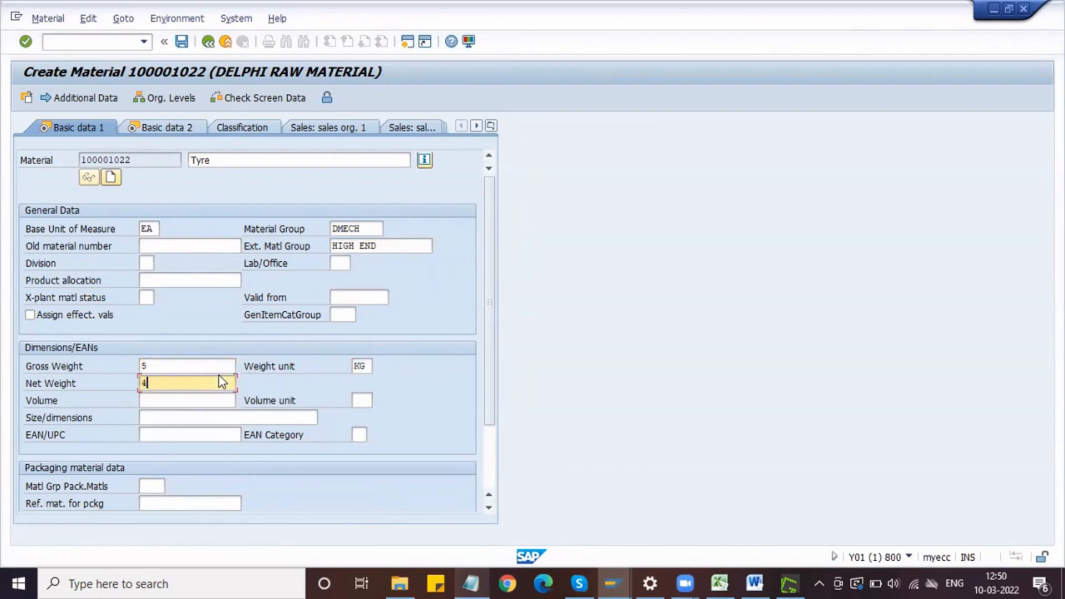
text(4)
key(Return)
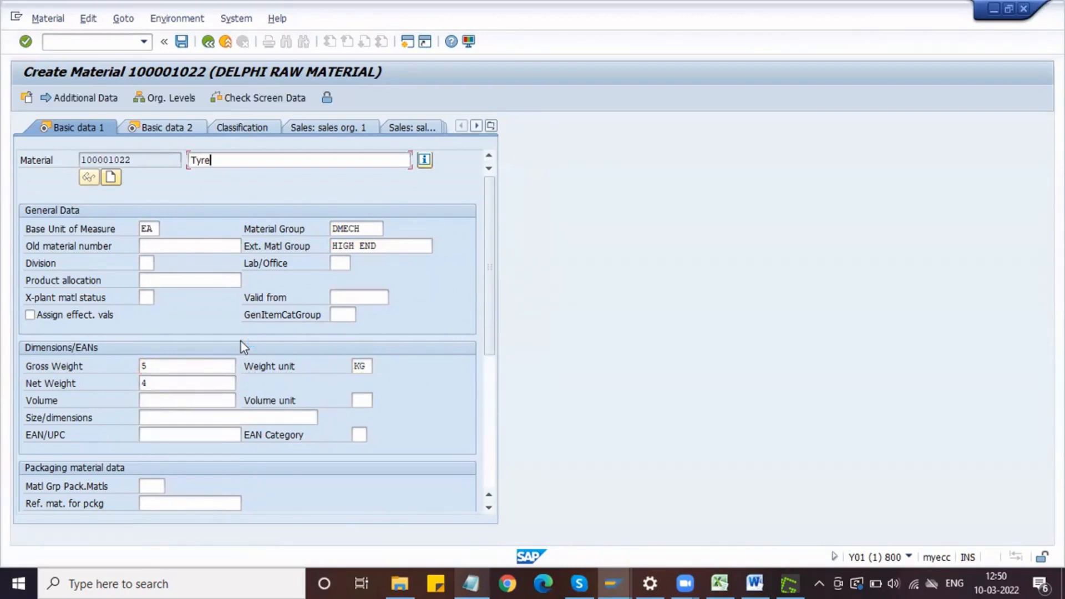
Step: Assign purchasing group NPG in the tyre's purchasing data and continue to the MRP 1 view
key(Return)
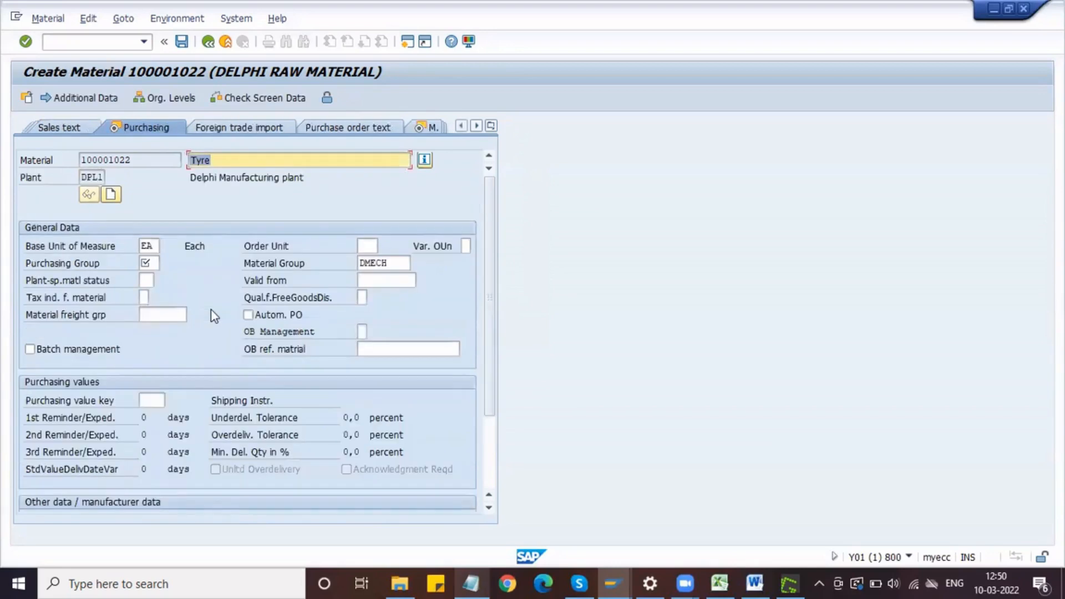
click(149, 262)
text(NPG)
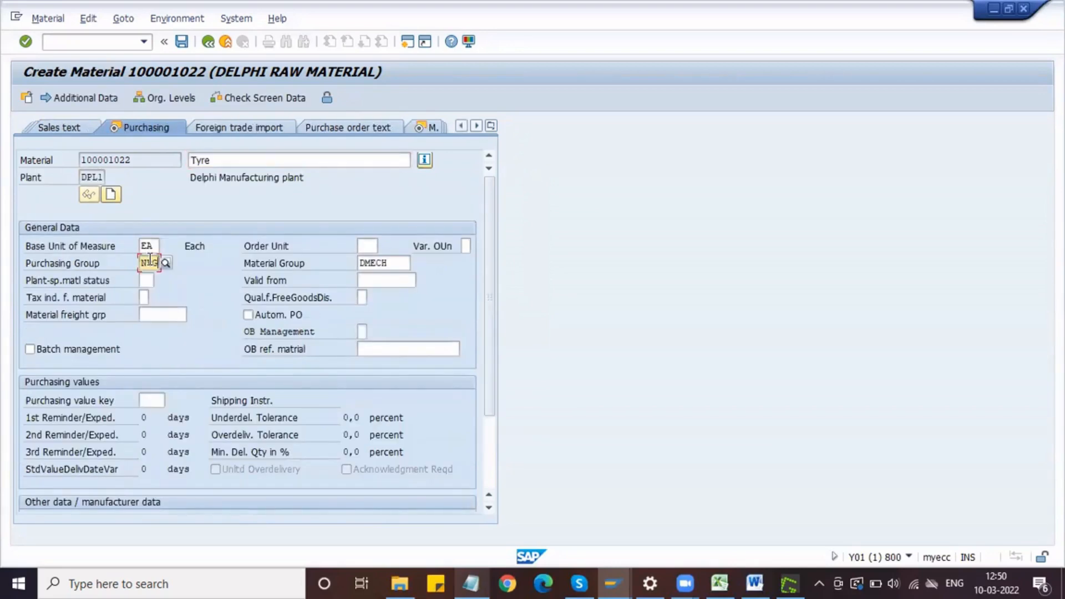
key(Return)
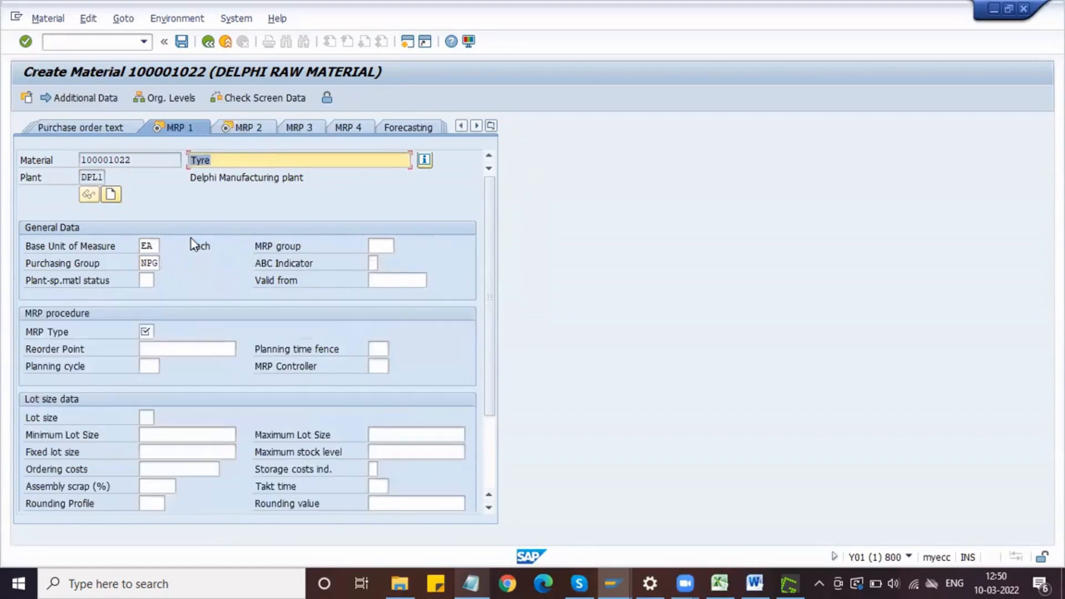
Step: Set the tyre's MRP type to ND (No planning), checking the available MRP types
click(157, 331)
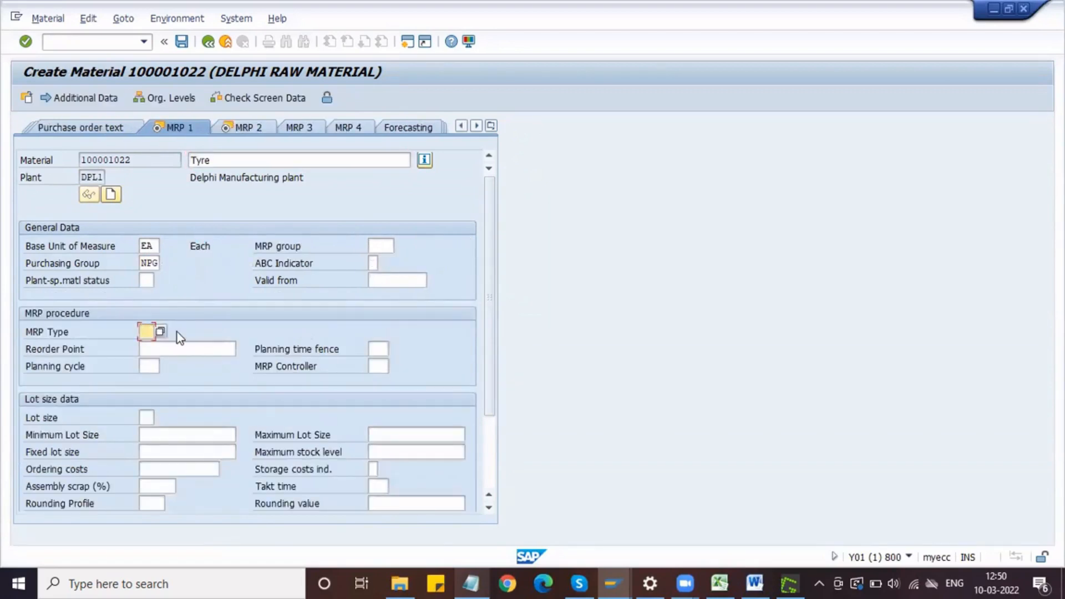
text(ND)
key(Return)
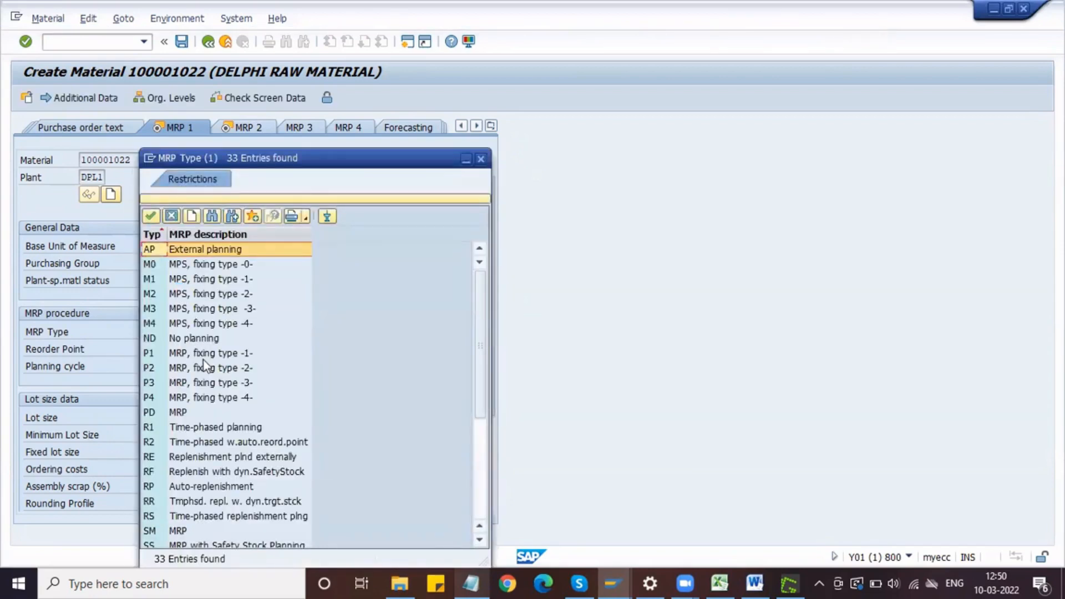
scroll(205, 366, down, 5)
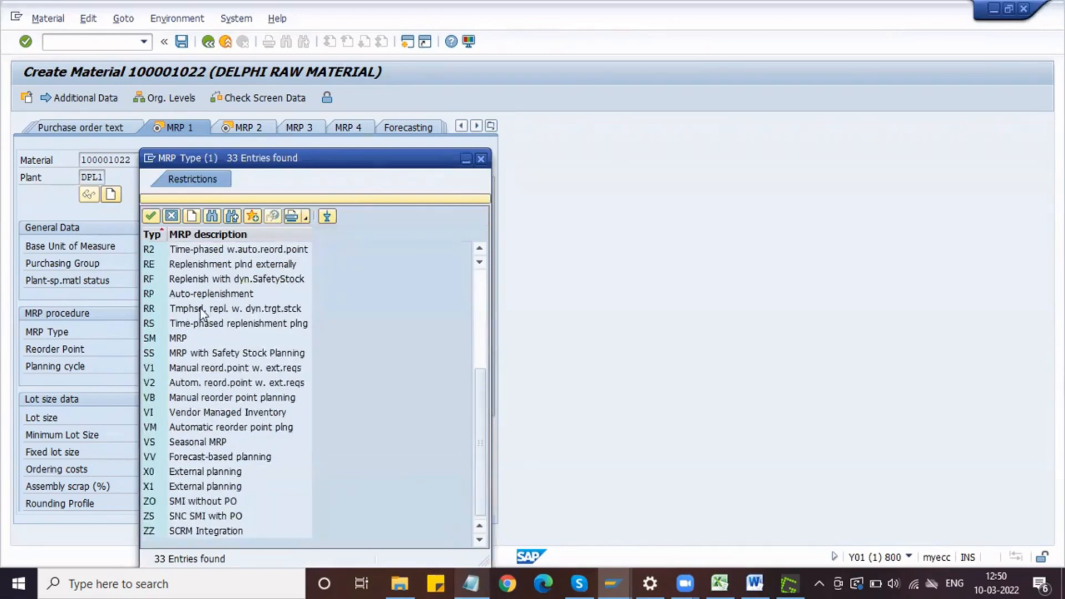
scroll(201, 313, up, 5)
click(198, 339)
click(151, 216)
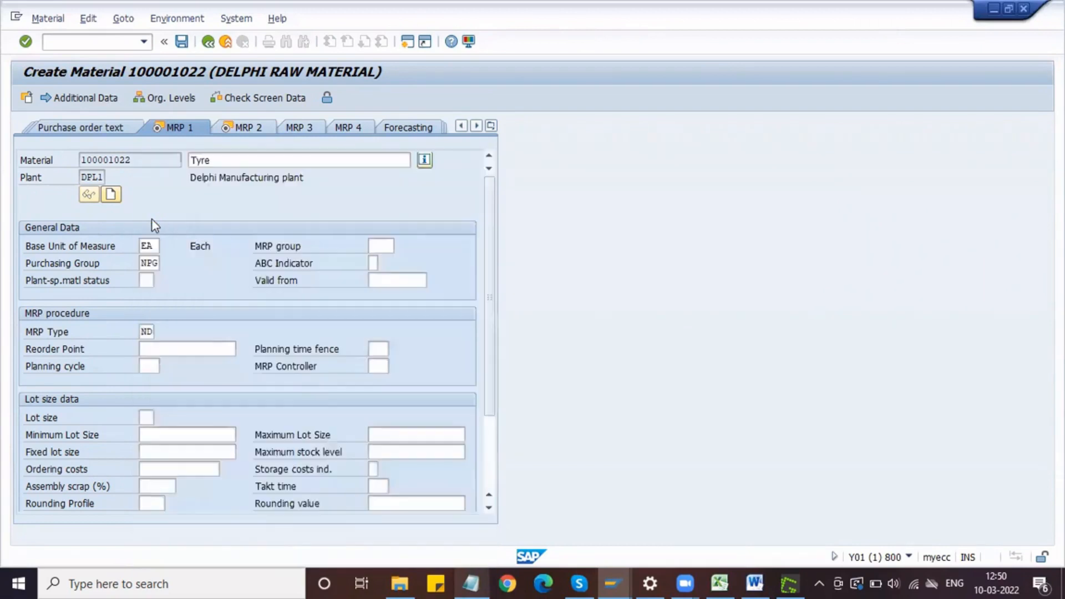
Step: Proceed to the MRP 2 view and set the tyre's planned delivery time to 1 day
key(Return)
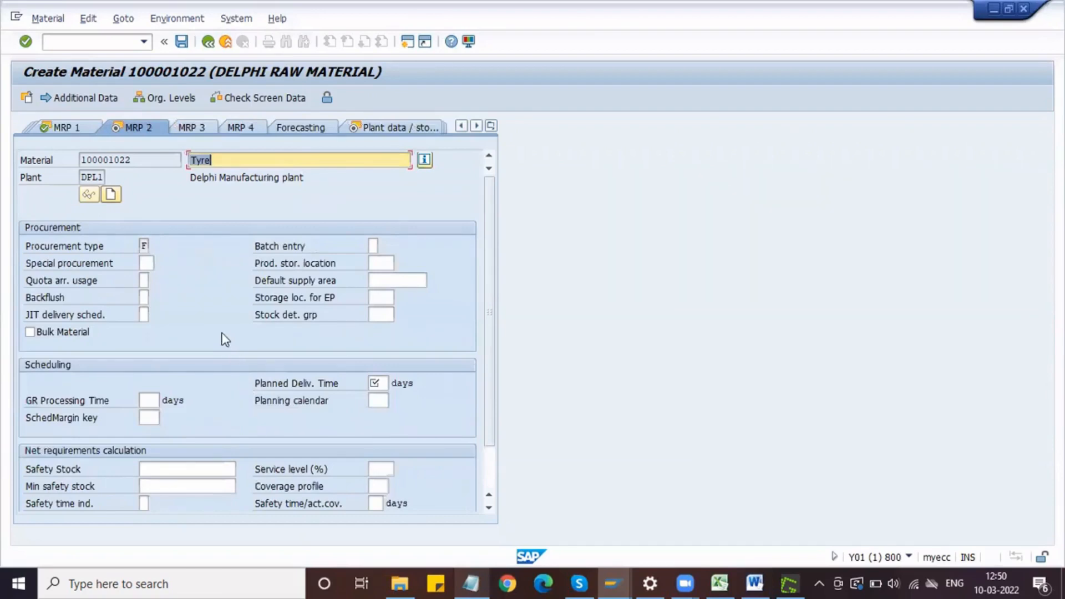
key(Return)
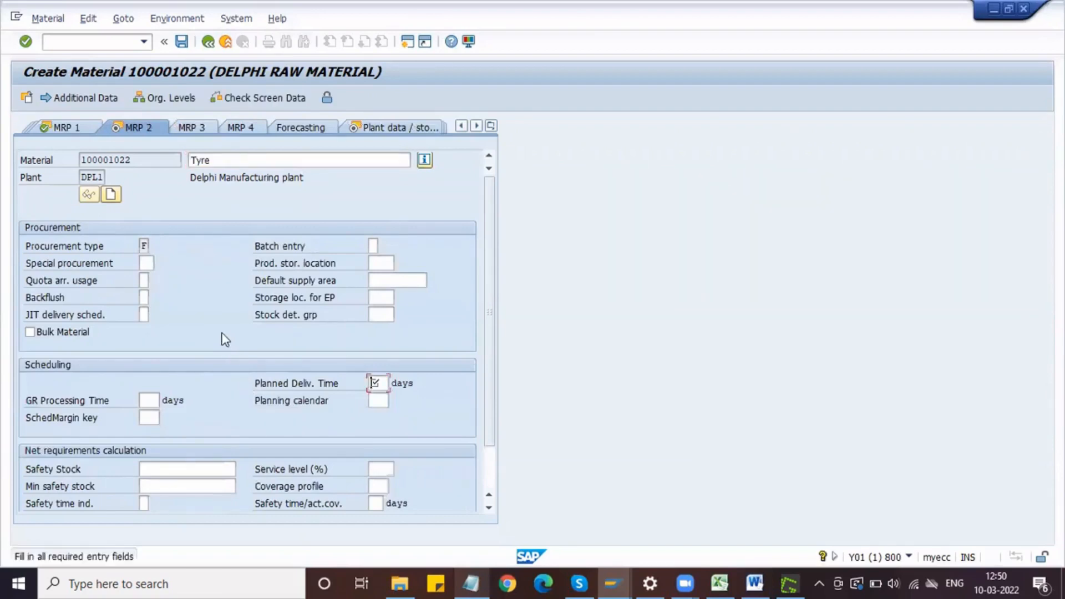
key(Return)
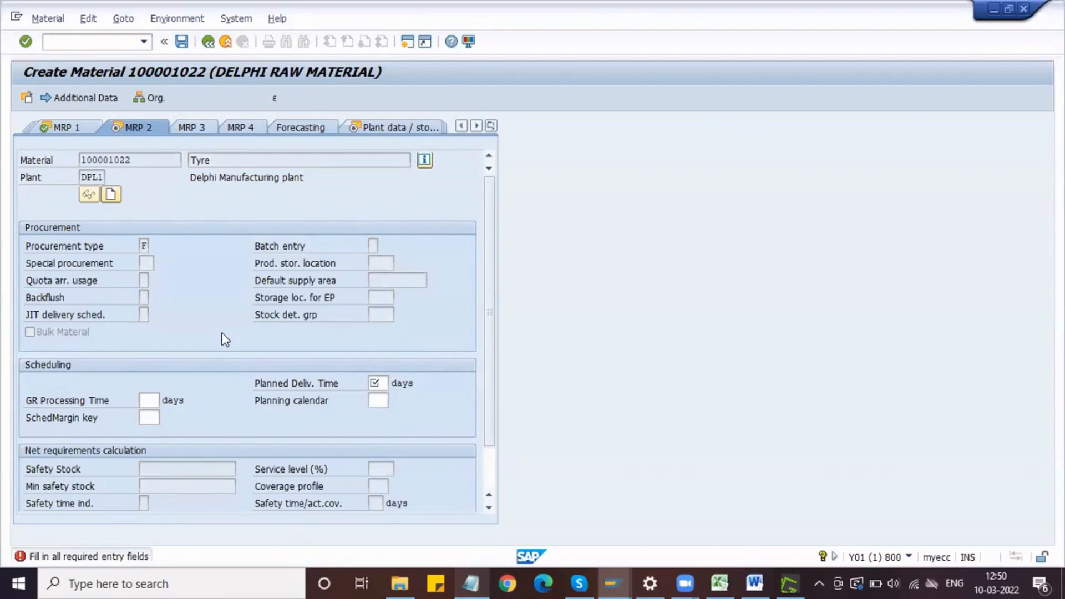
text(1)
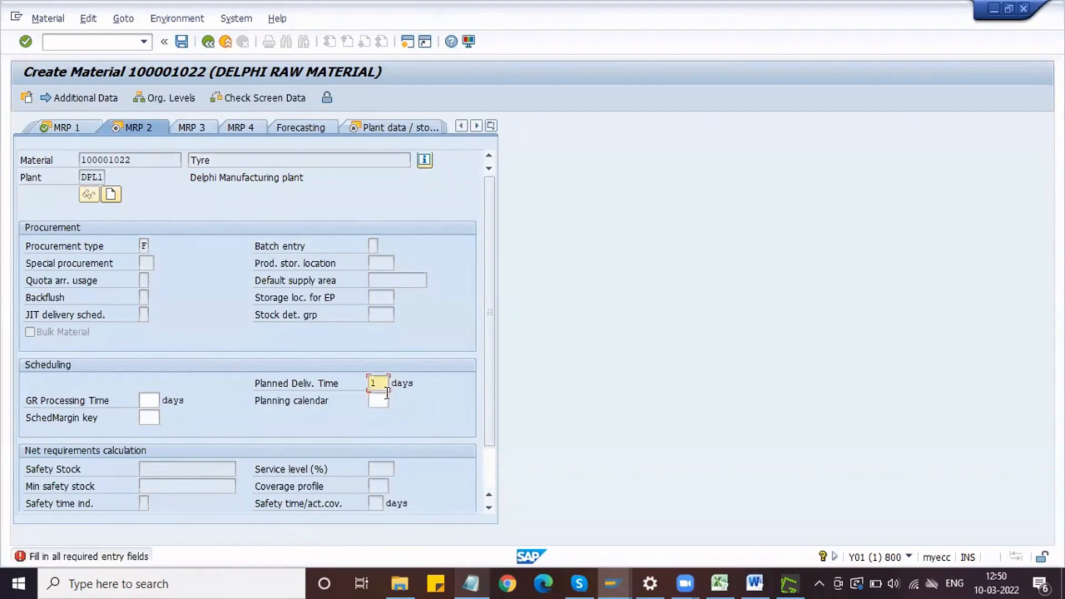
Step: Continue through the tyre's plant data and storage views to Accounting 1 and set the valuation class to 3000
key(Return)
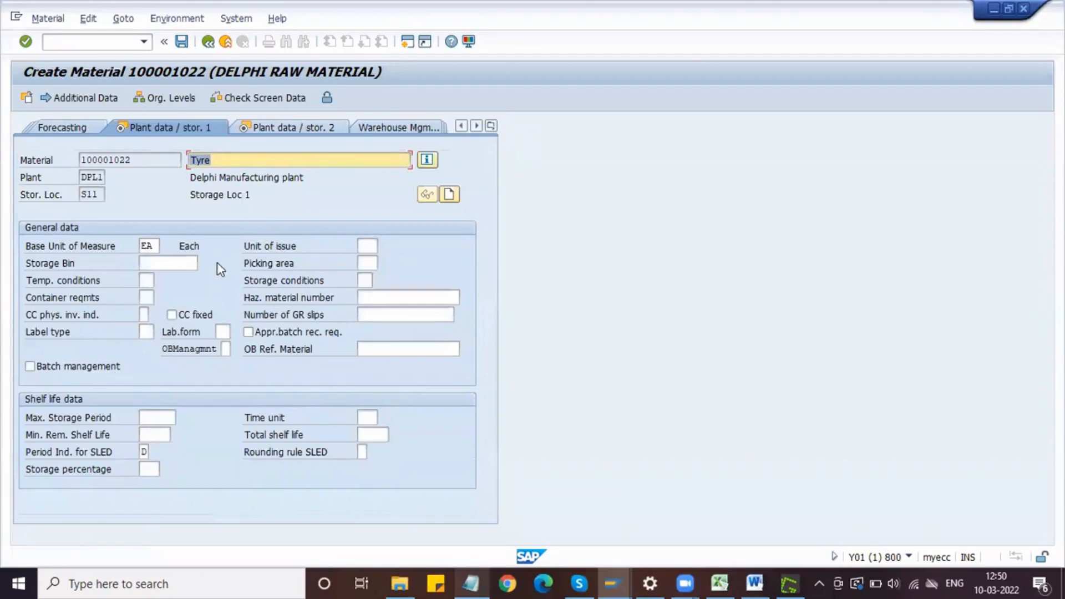
key(Return)
key(Return)
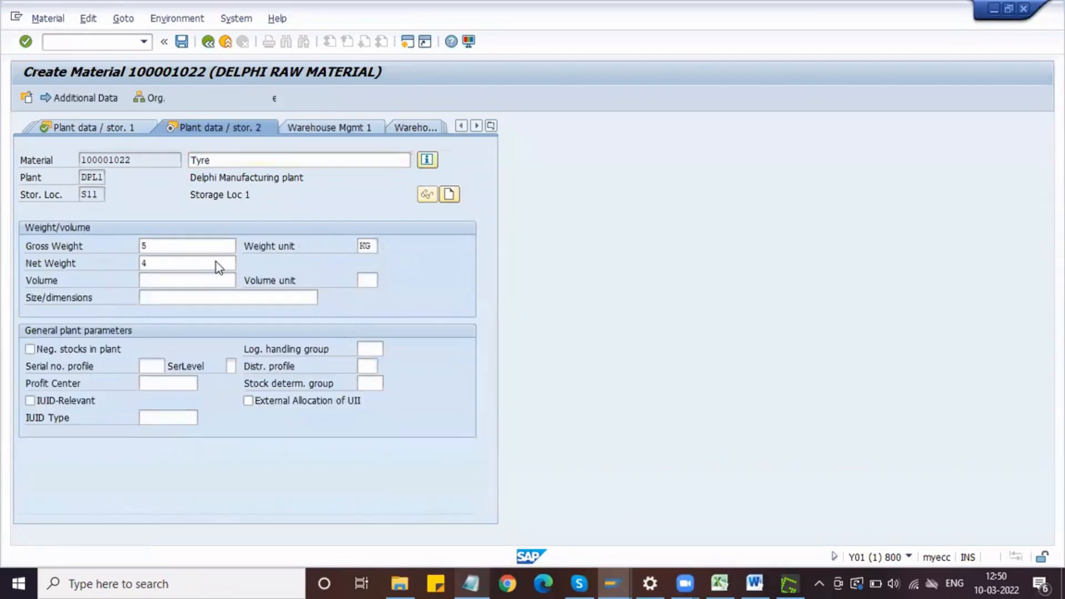
click(159, 333)
text(3000)
Step: Set the tyre's moving price to 1000 in the accounting data and save the material master
click(167, 381)
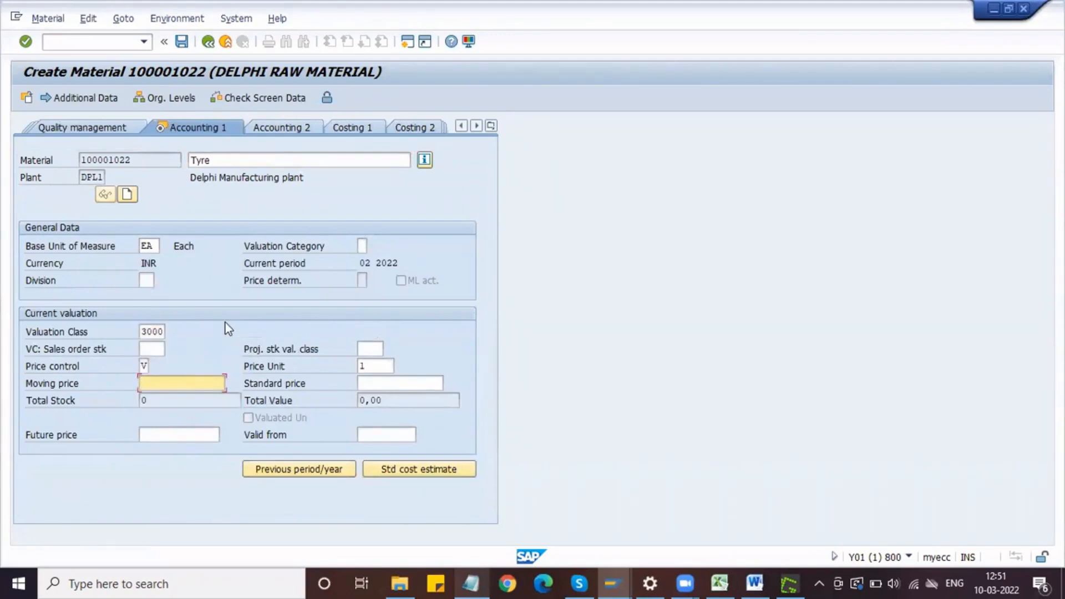
text(100)
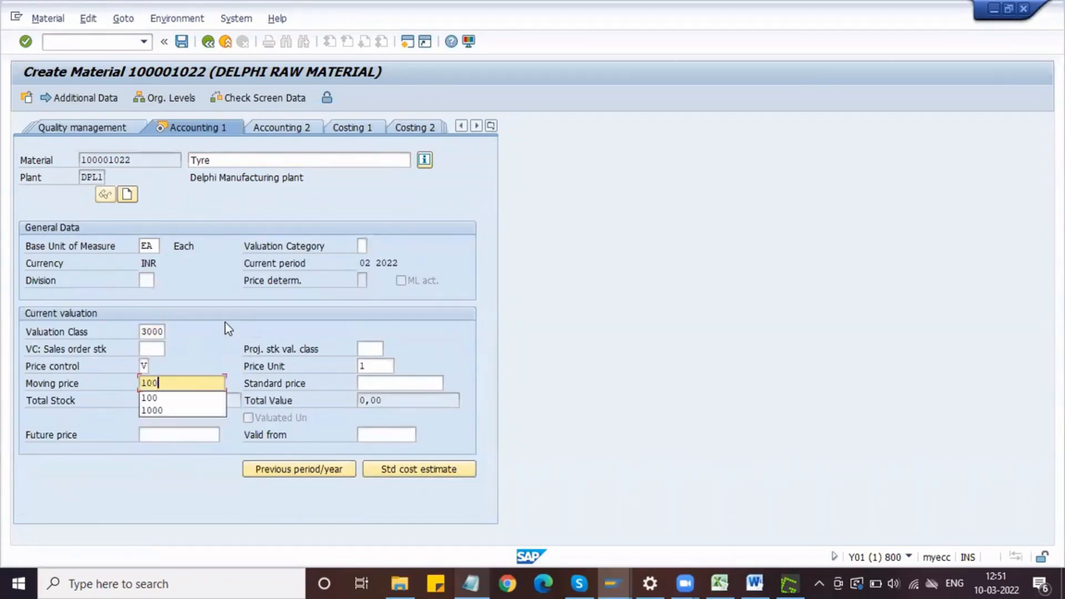
click(366, 364)
click(205, 385)
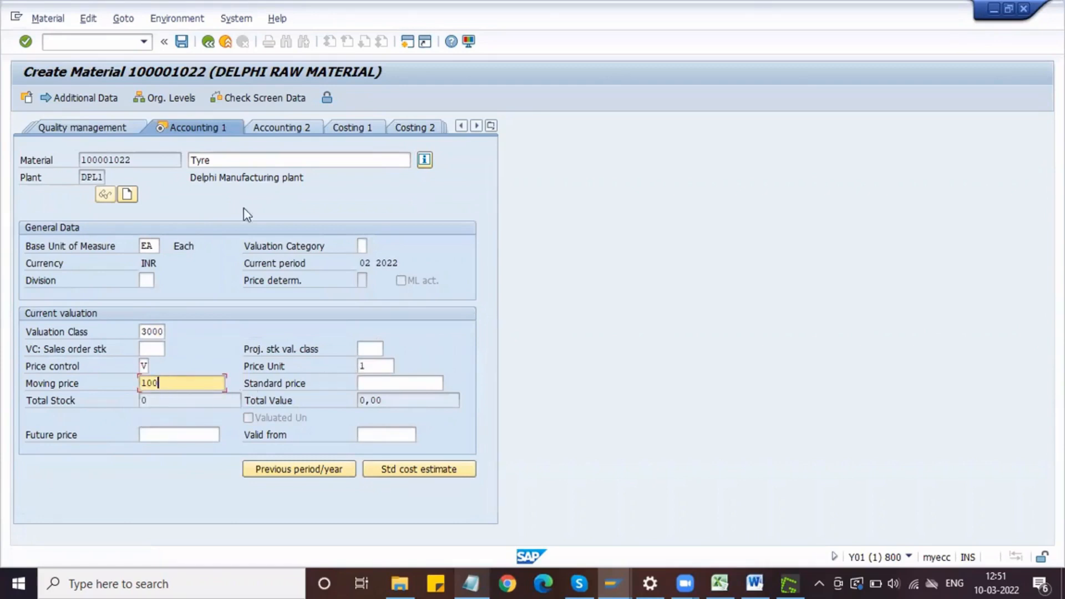
click(224, 164)
click(178, 397)
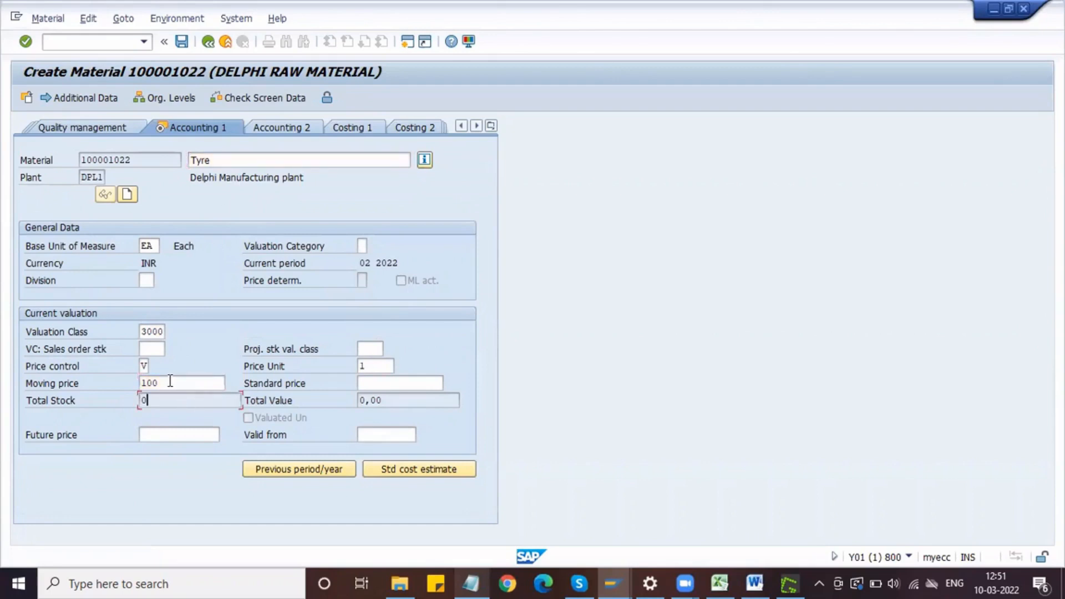
click(171, 381)
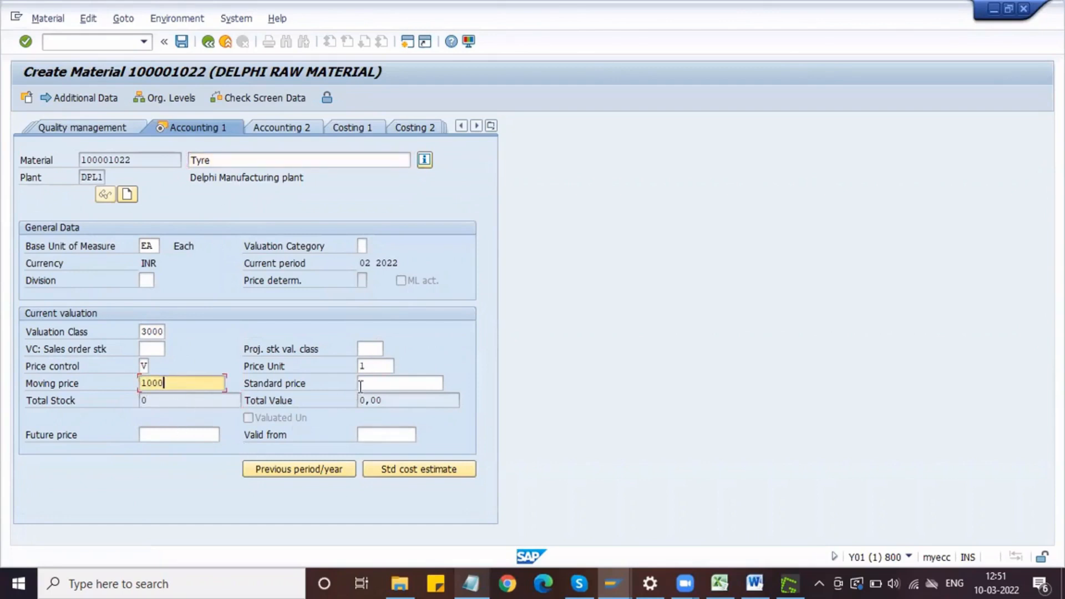
key(Tab)
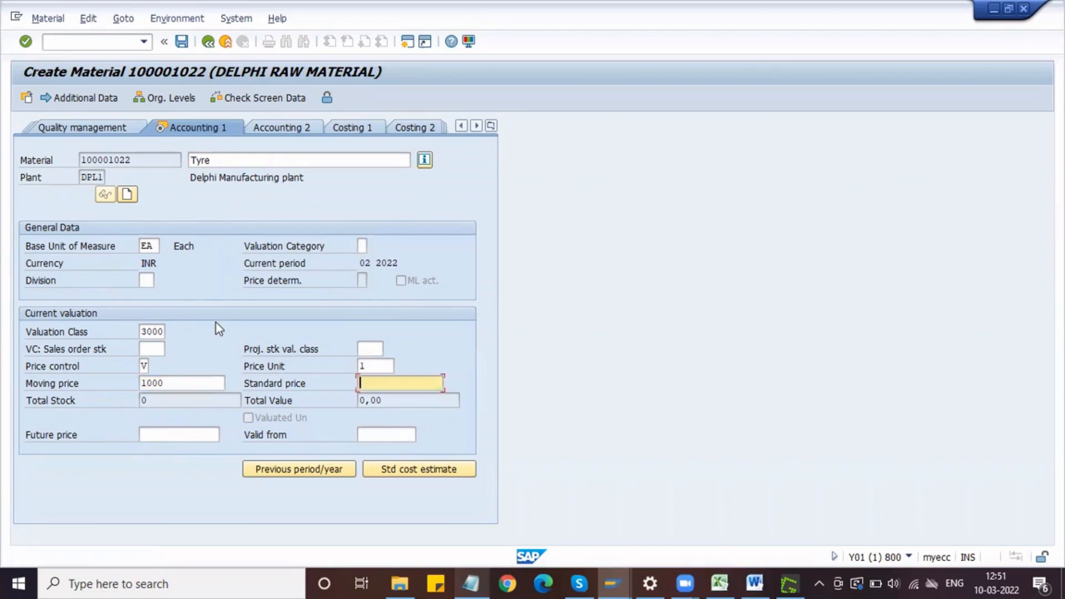
key(Return)
click(214, 322)
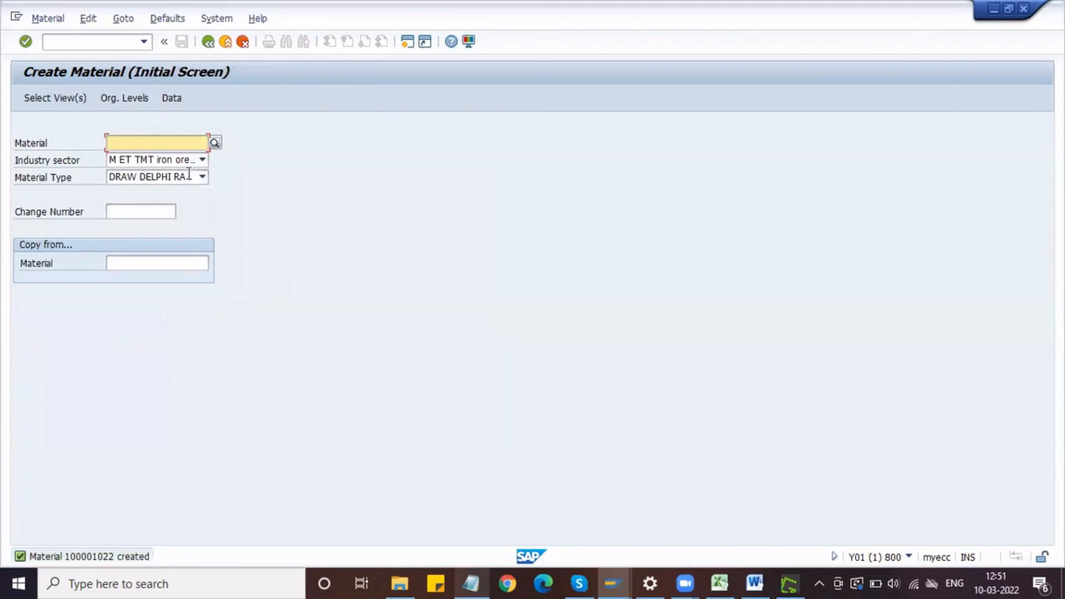
Step: Start another Delphi raw material and select views Basic Data 1 and 2, Purchasing, MRP 1 and 2, General Plant Data / Storage 1 and 2, Accounting 1
click(231, 216)
key(Return)
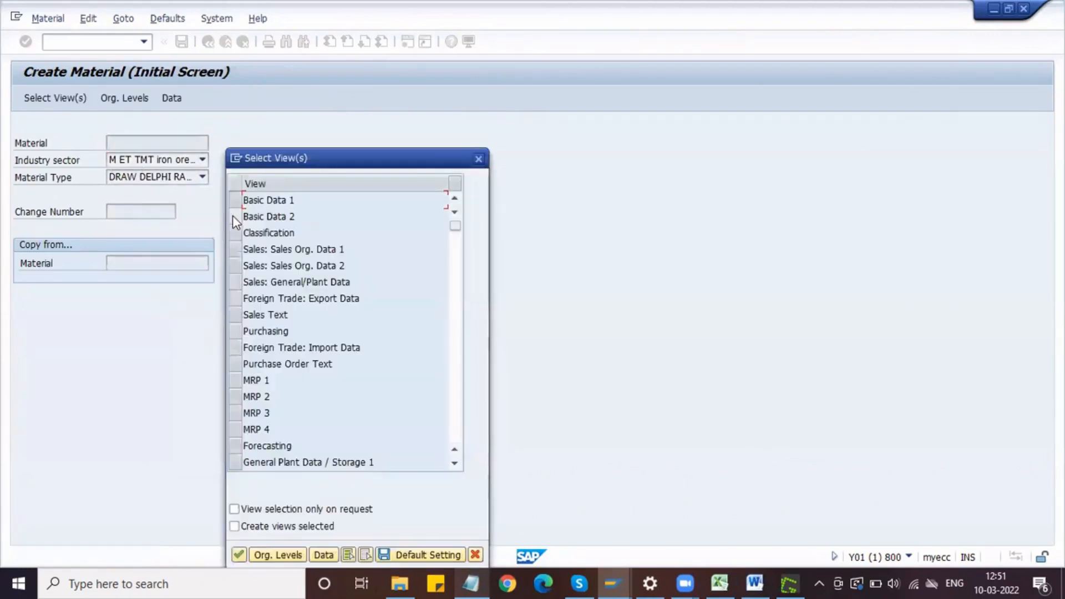
click(234, 201)
click(235, 216)
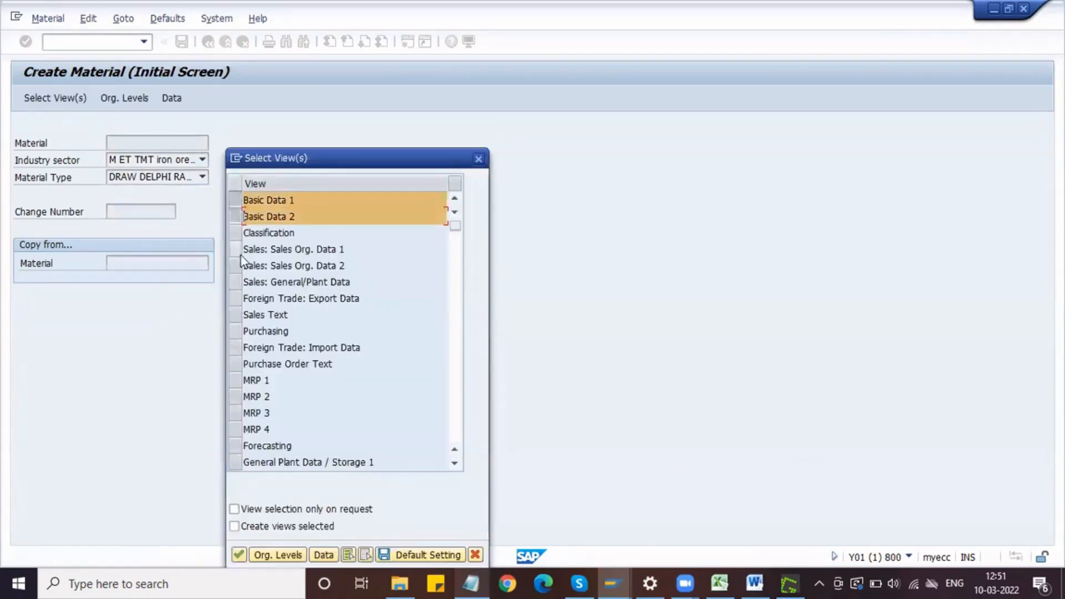
click(235, 331)
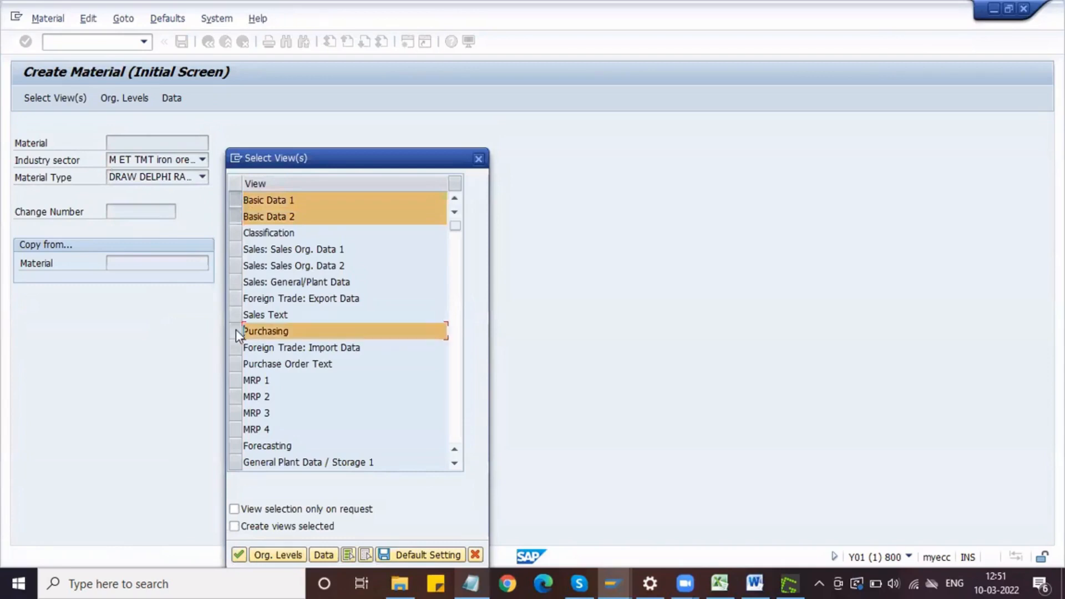
click(235, 462)
click(232, 380)
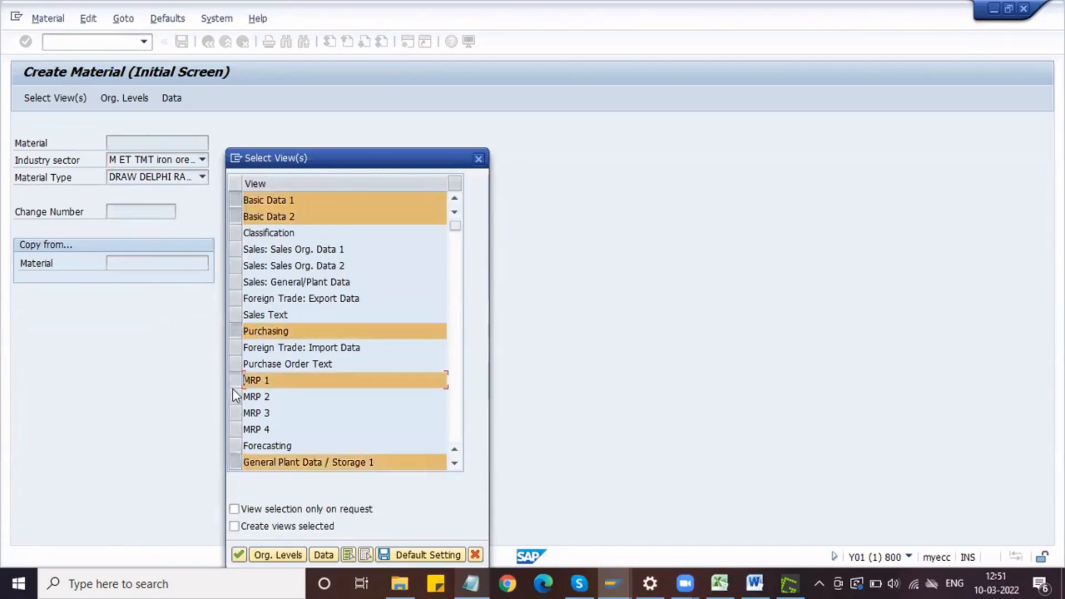
click(233, 396)
scroll(312, 402, down, 3)
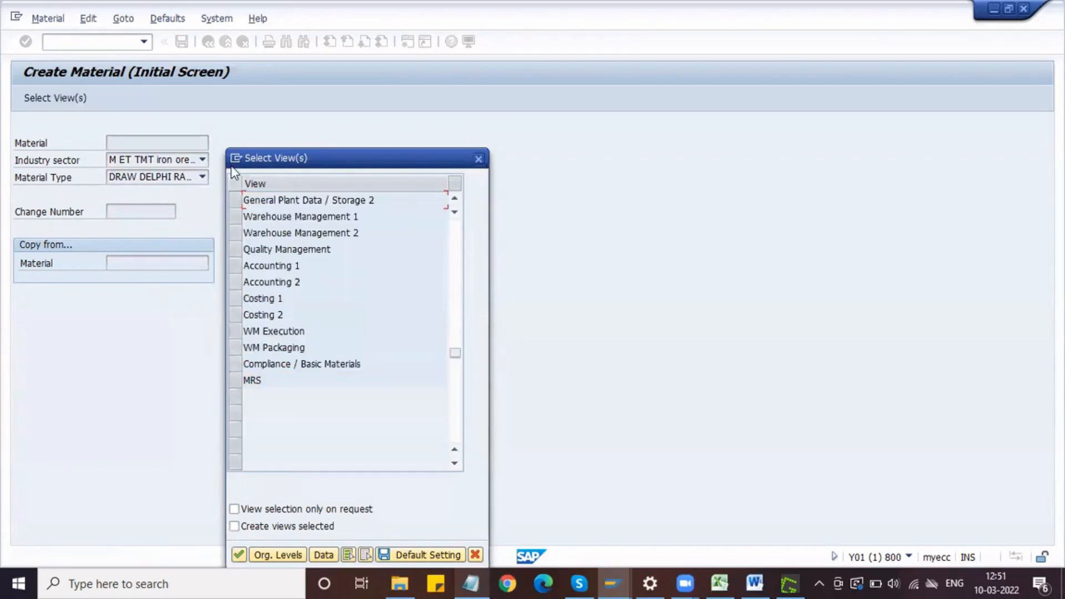
click(238, 201)
click(234, 269)
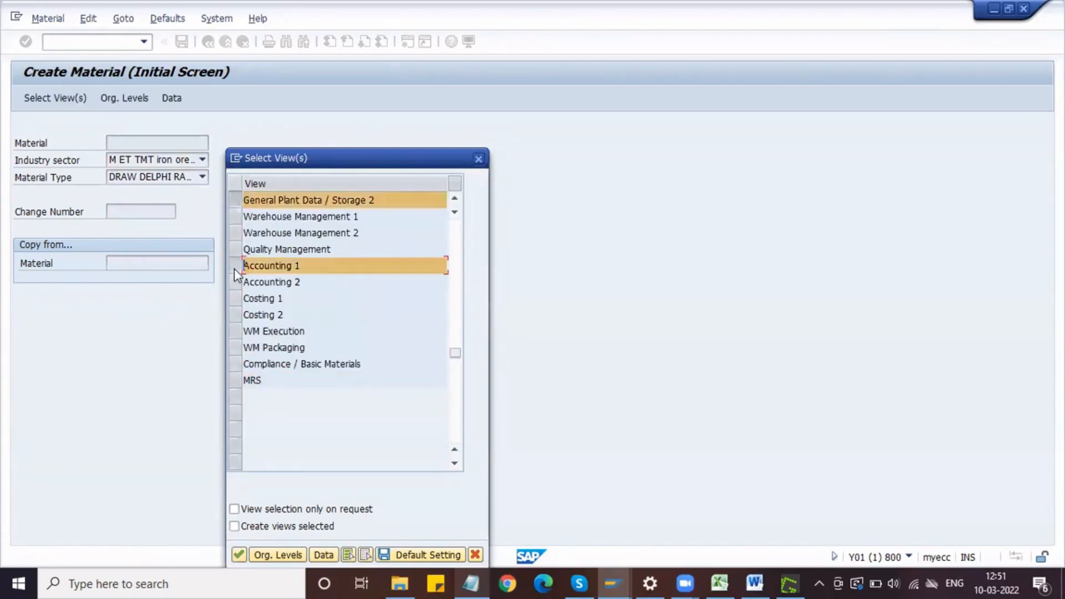
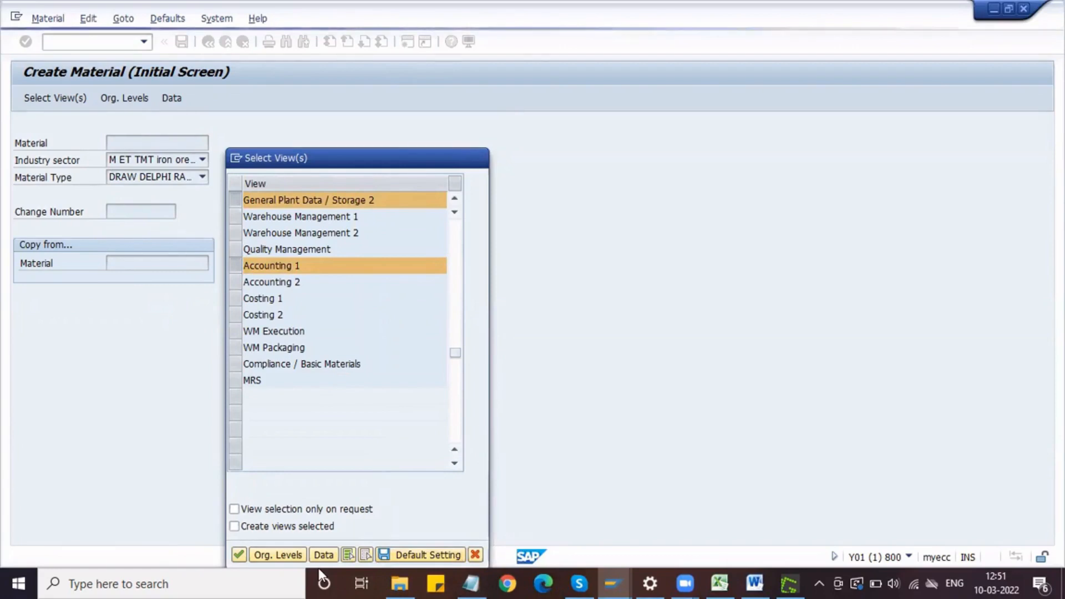
Step: Confirm the selected views and the organizational levels, plant DPL1 and storage location S11, to open the new raw material's Basic Data 1
key(Return)
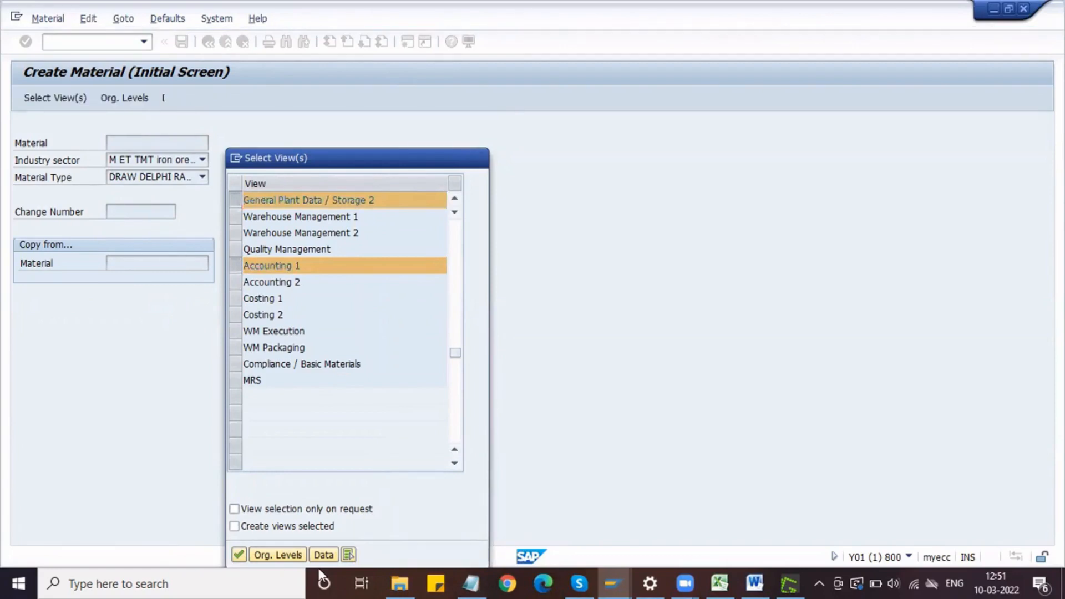
key(Return)
key(Tab)
key(space)
key(Down)
key(Return)
click(474, 315)
key(Return)
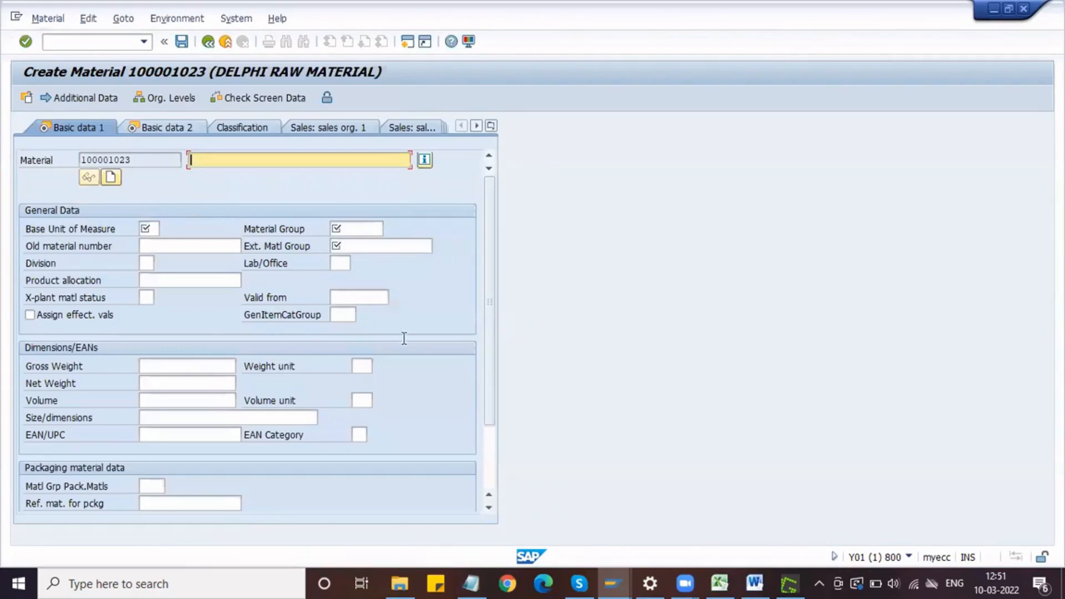
Step: Copy material number 100001023 from the new record and paste it after Tube in the Notepad raw materials line
click(470, 583)
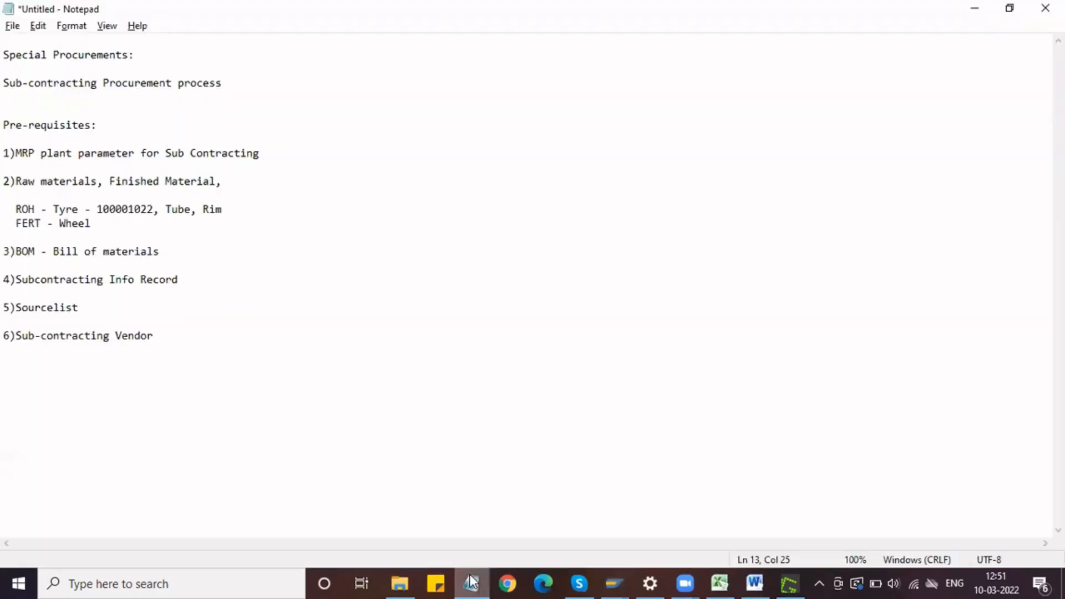
click(470, 582)
text(T)
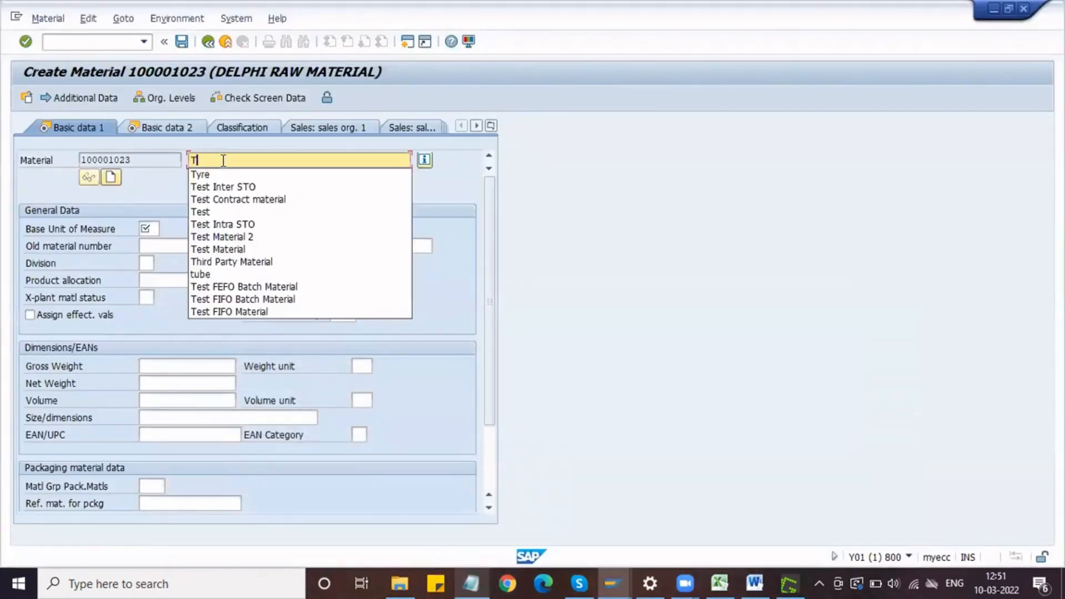
drag(136, 159, 77, 160)
key(ctrl+c)
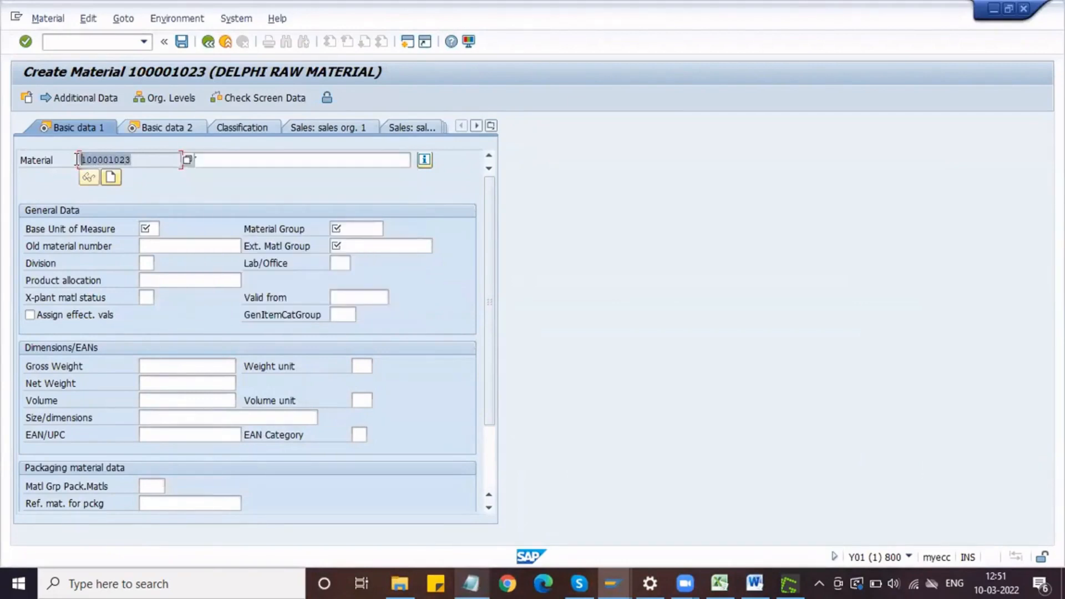
key(alt+Tab)
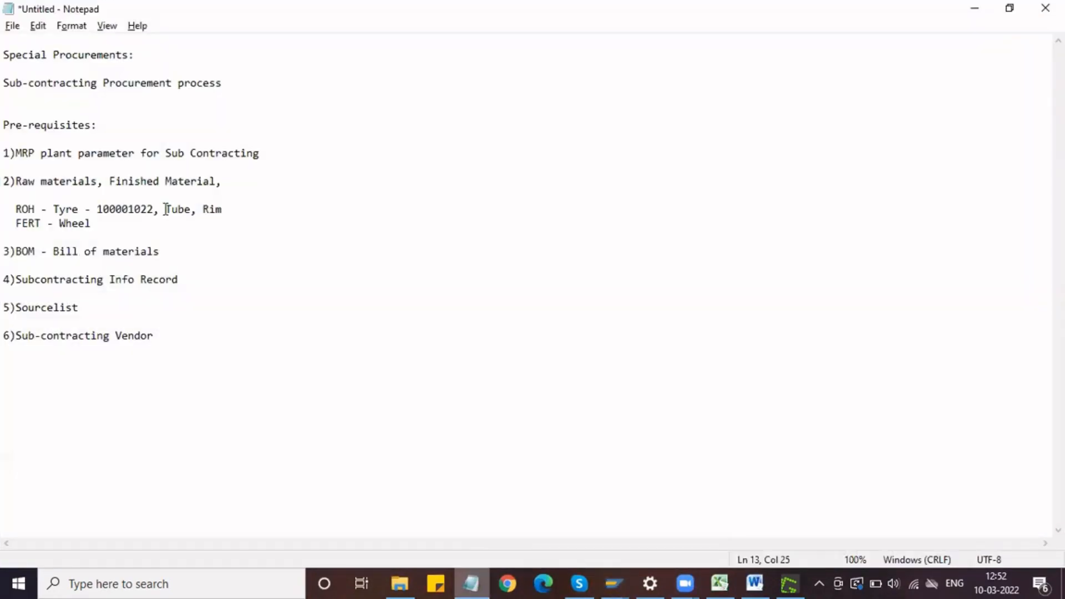
text(-)
key(ctrl+v)
Step: Add a dash after Rim in the Notepad raw materials line and paste the copied material number there
click(326, 213)
text(-)
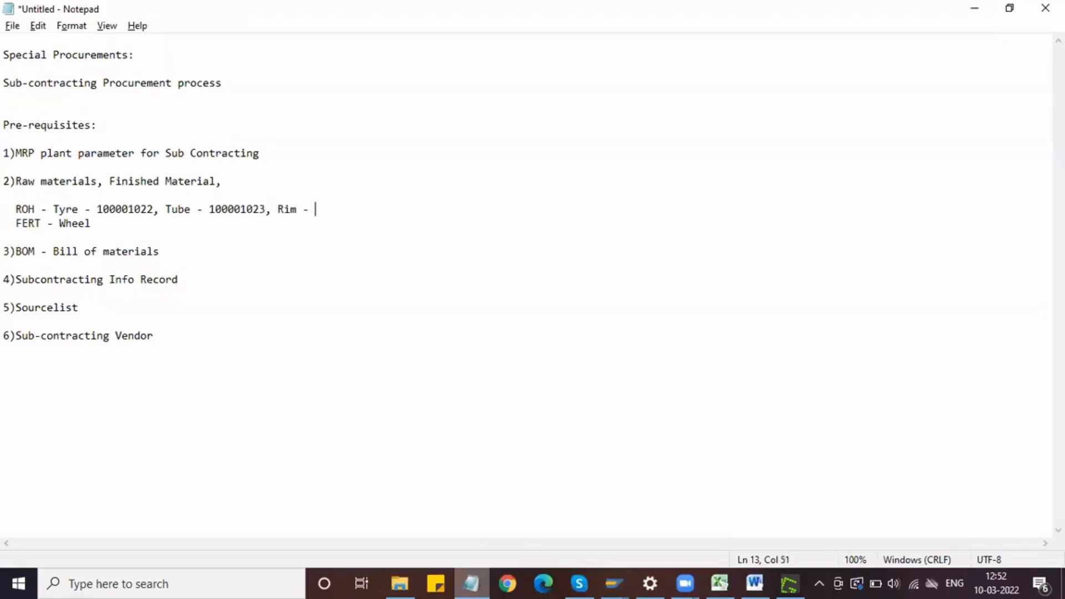
key(ctrl+v)
Step: Switch back to SAP and enter description Tube, base unit EA, material group DMECH and external material group HIGH END
key(alt+Tab)
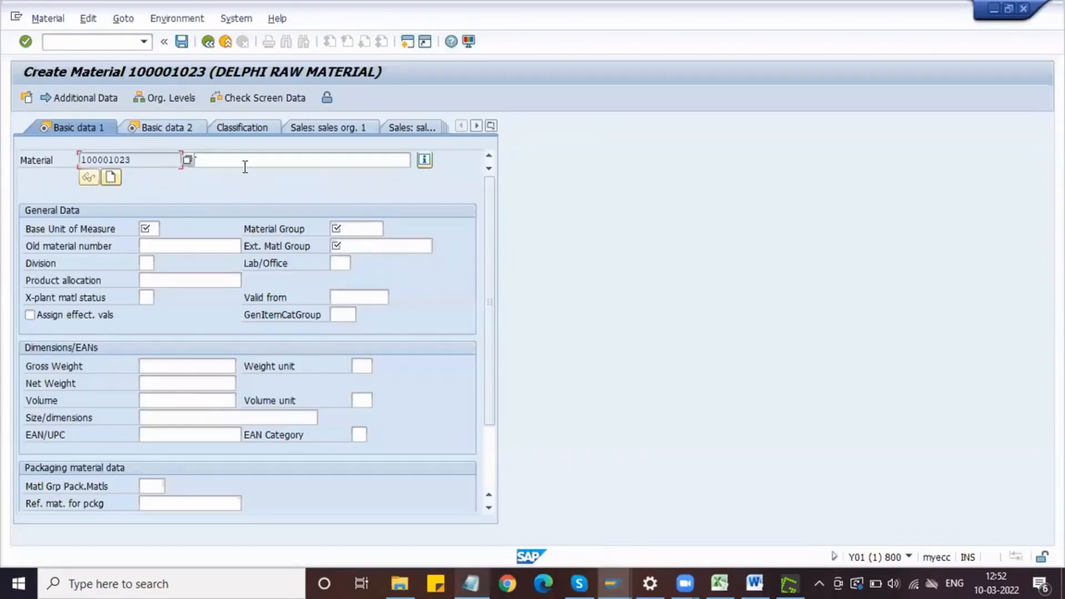
click(242, 161)
text(Tube)
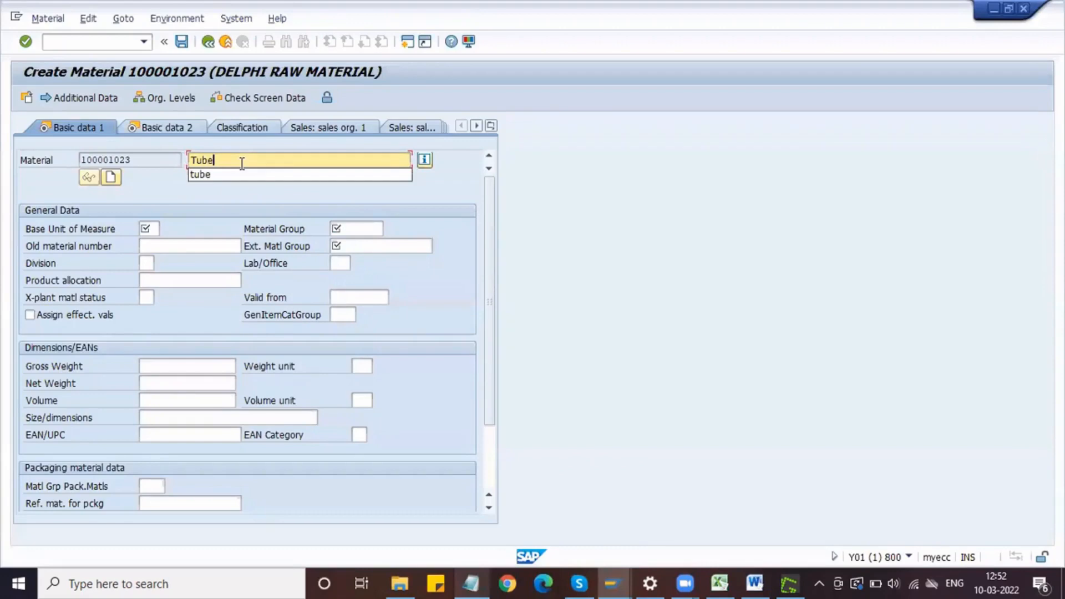
click(146, 228)
text(EA)
key(Tab)
text(DMECH)
key(Tab)
text(HIGH END)
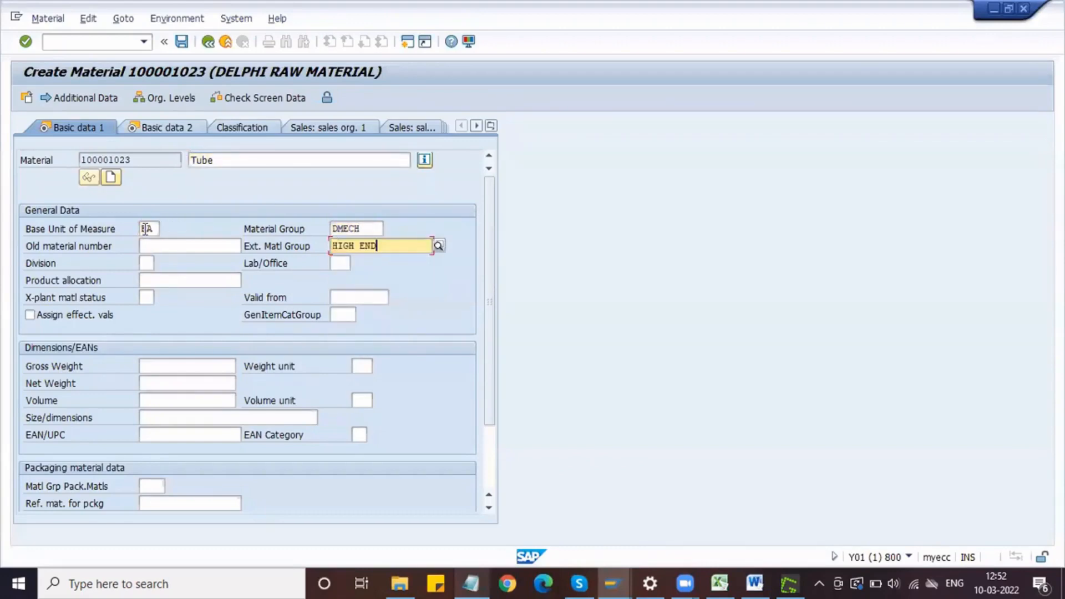
Step: Set the tube's gross weight to 5 KG and net weight to 4 KG, and proceed to Basic Data 2
click(155, 366)
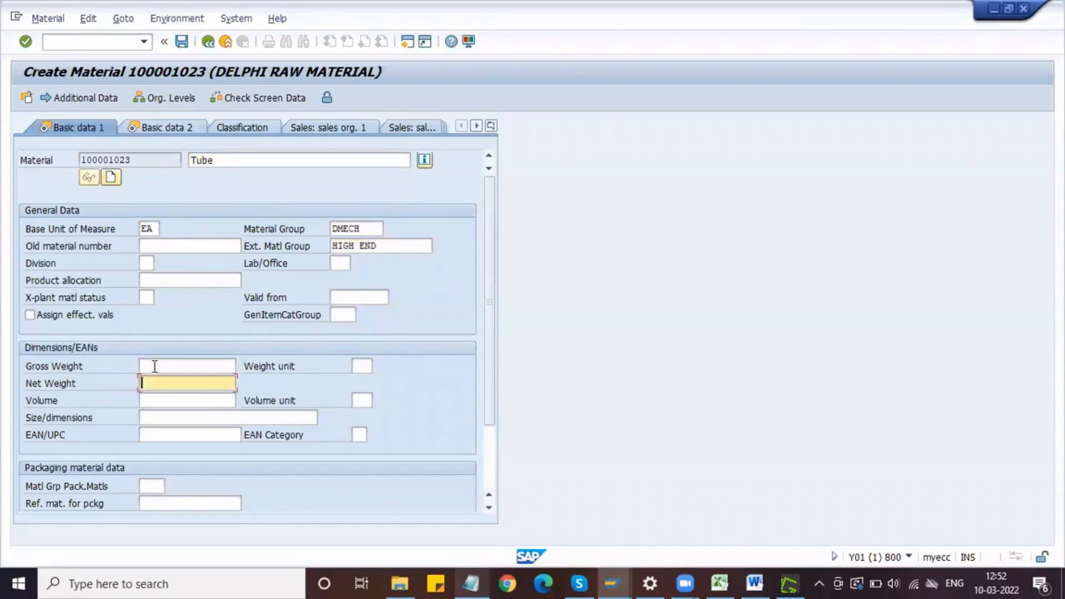
text(5)
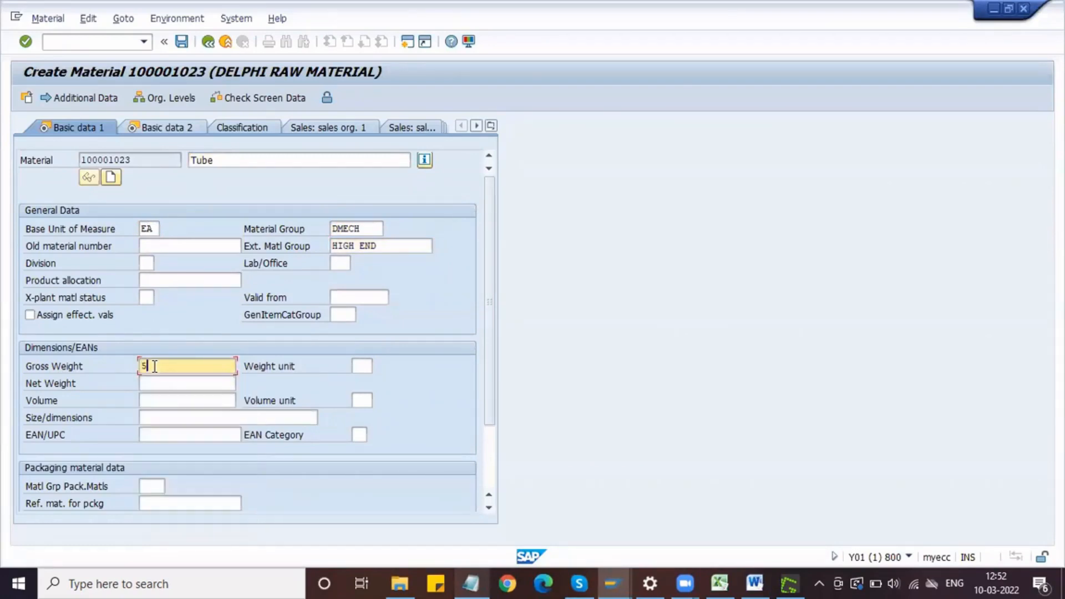
key(Tab)
text(KG)
key(Tab)
text(4)
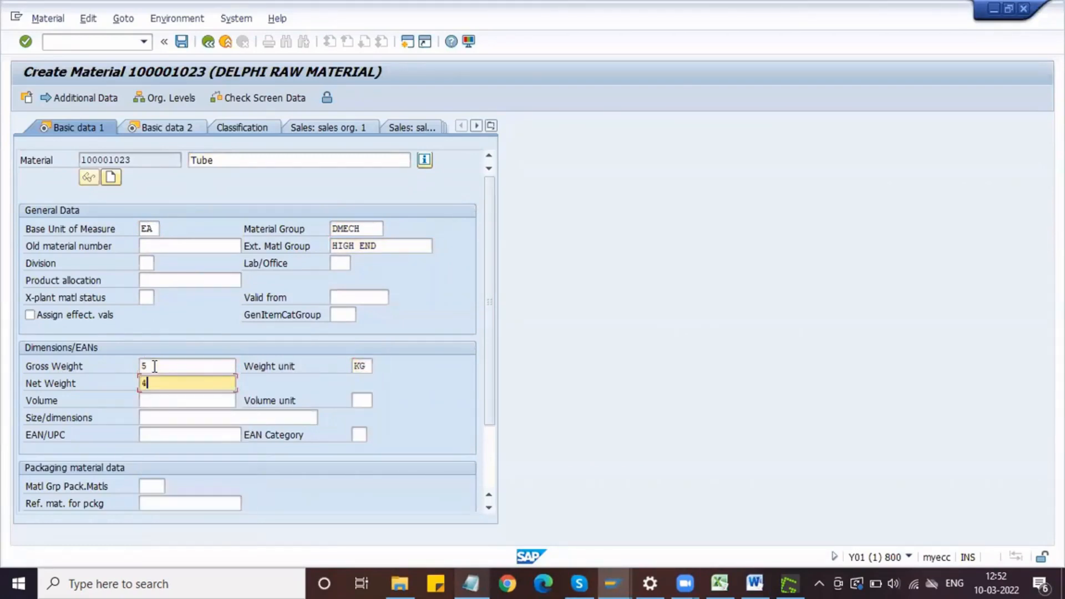
key(Return)
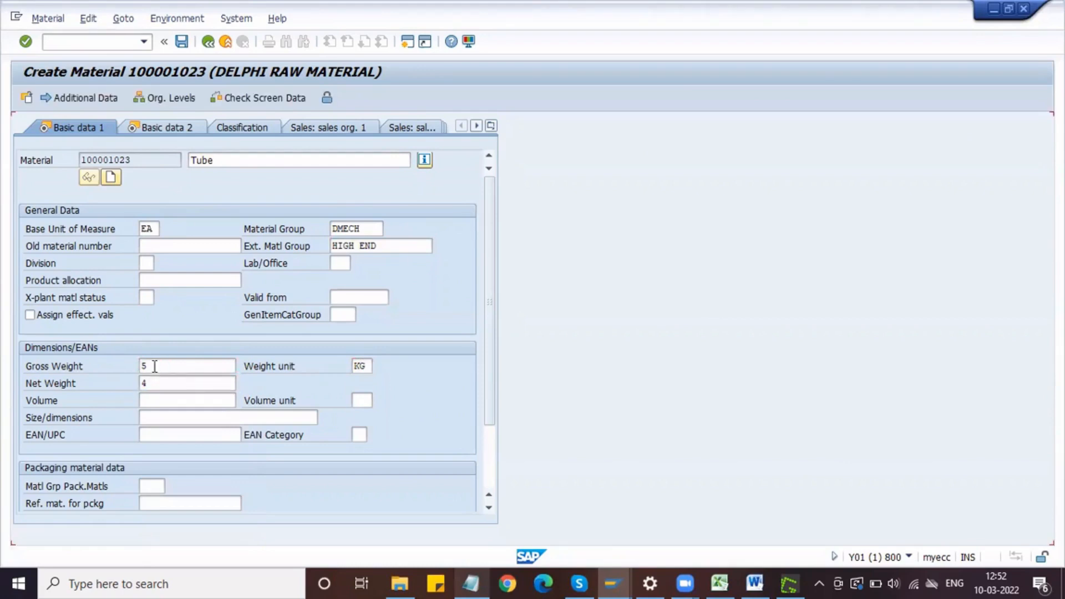
Step: Set the tube's purchasing group to NPG in the Purchasing view and its MRP type to ND in MRP 1
key(Return)
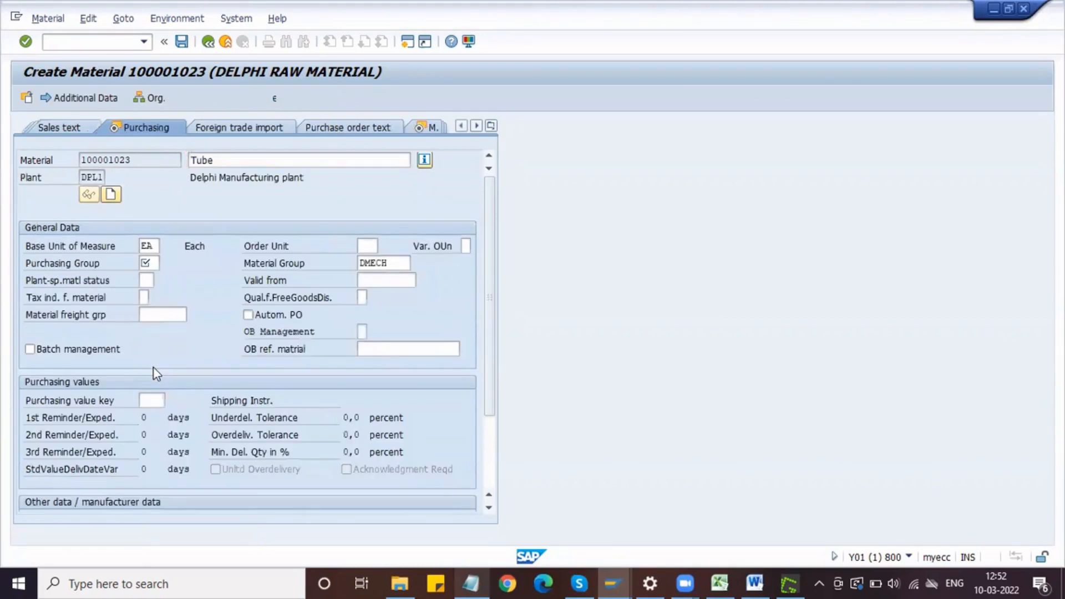
text(NPG)
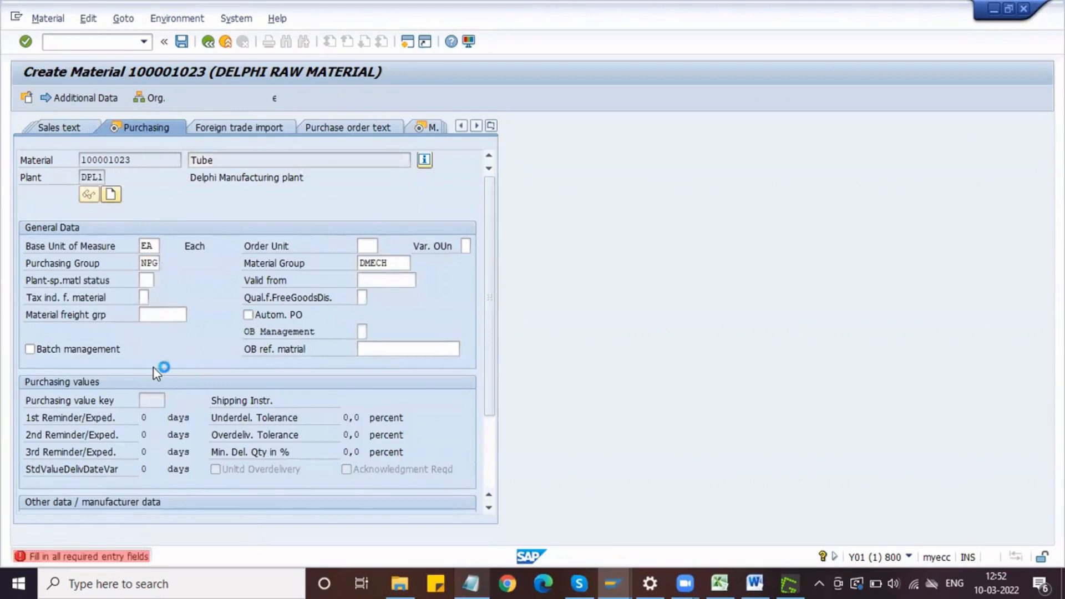
key(Return)
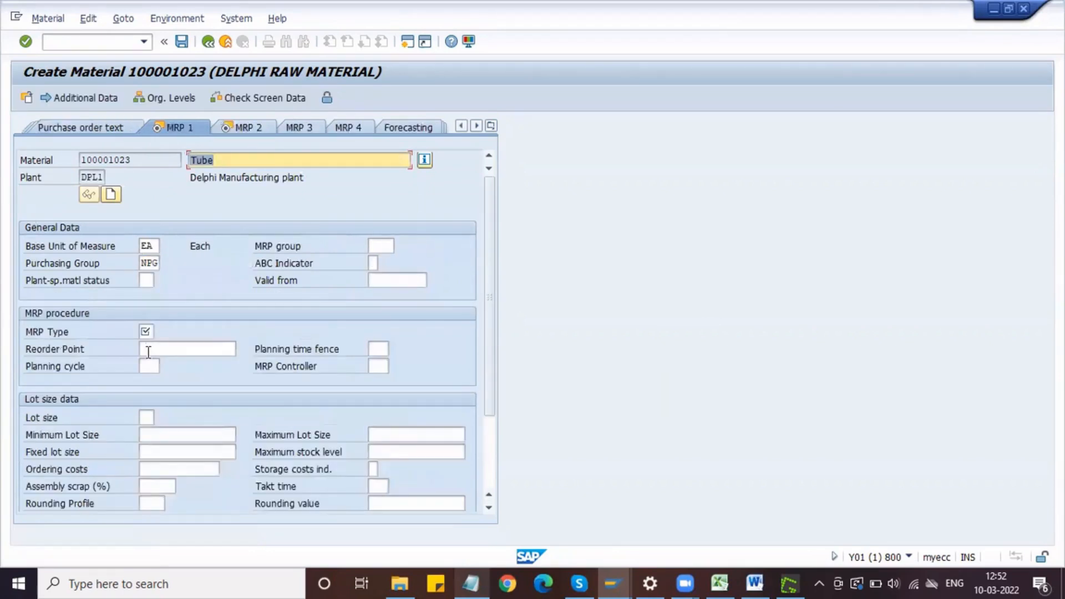
click(147, 332)
text(nd)
key(Return)
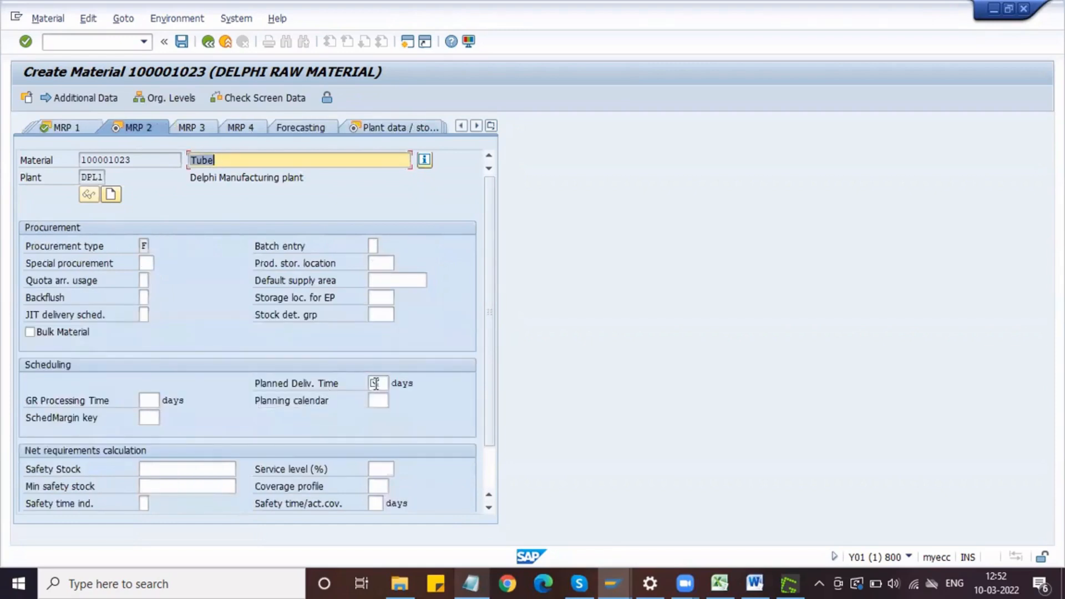
Step: Set the tube's planned delivery time to 1 day and continue through the plant data and storage views to Accounting 1
click(375, 383)
text(1)
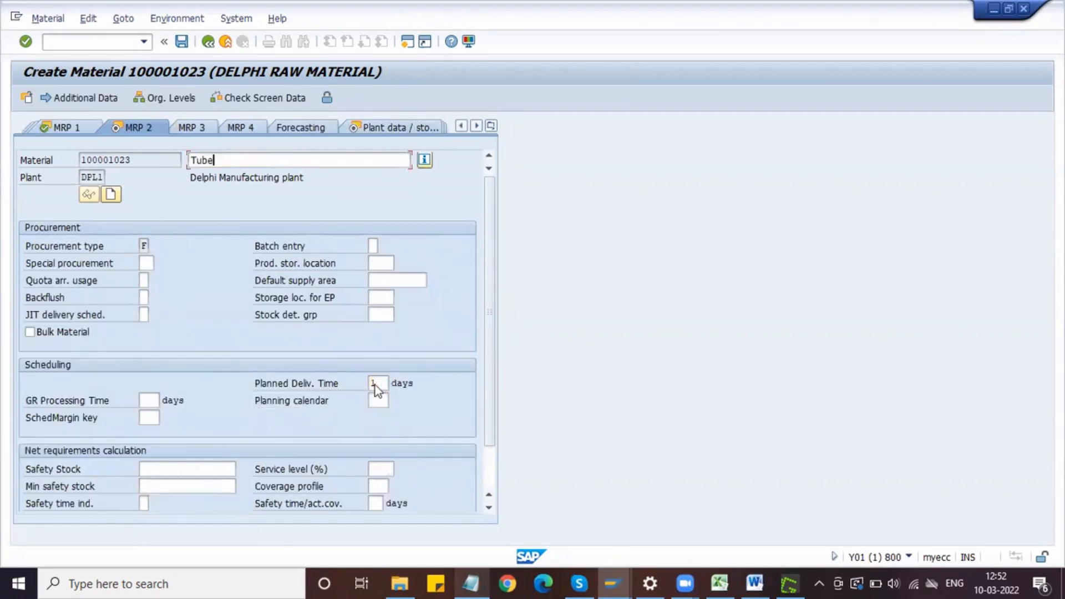
key(Return)
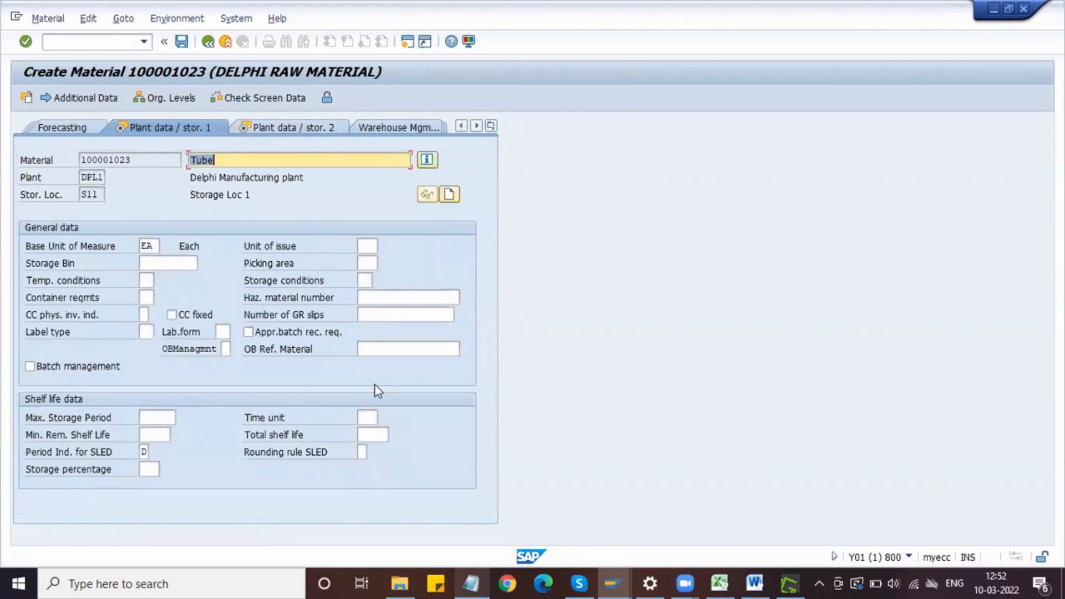
key(Return)
key(Return)
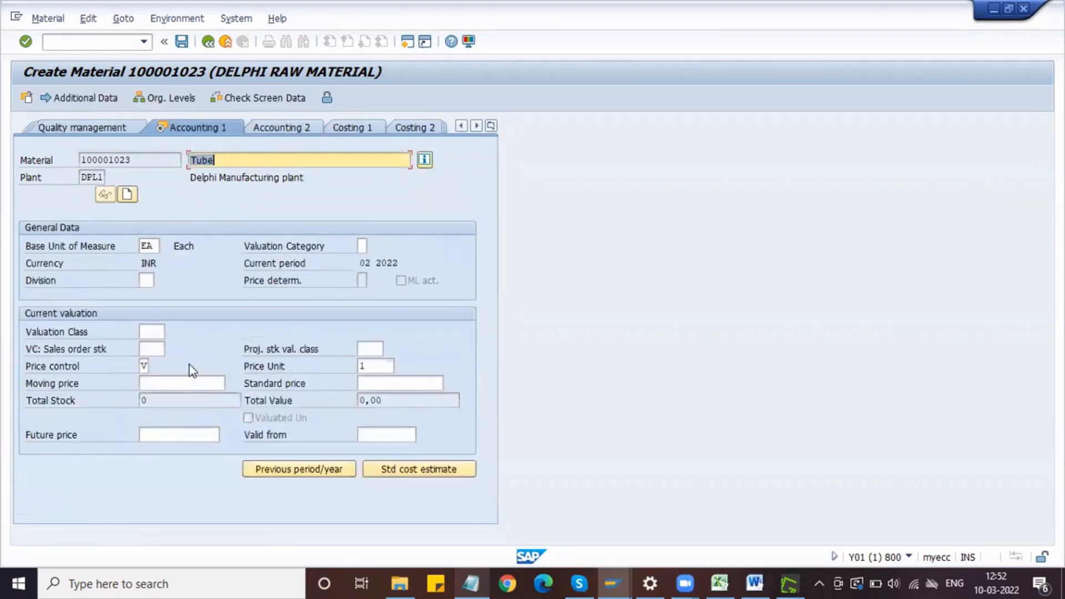
Step: Set the tube's valuation class to 3000 and moving price to 1000, and save the material master
click(143, 331)
text(3000)
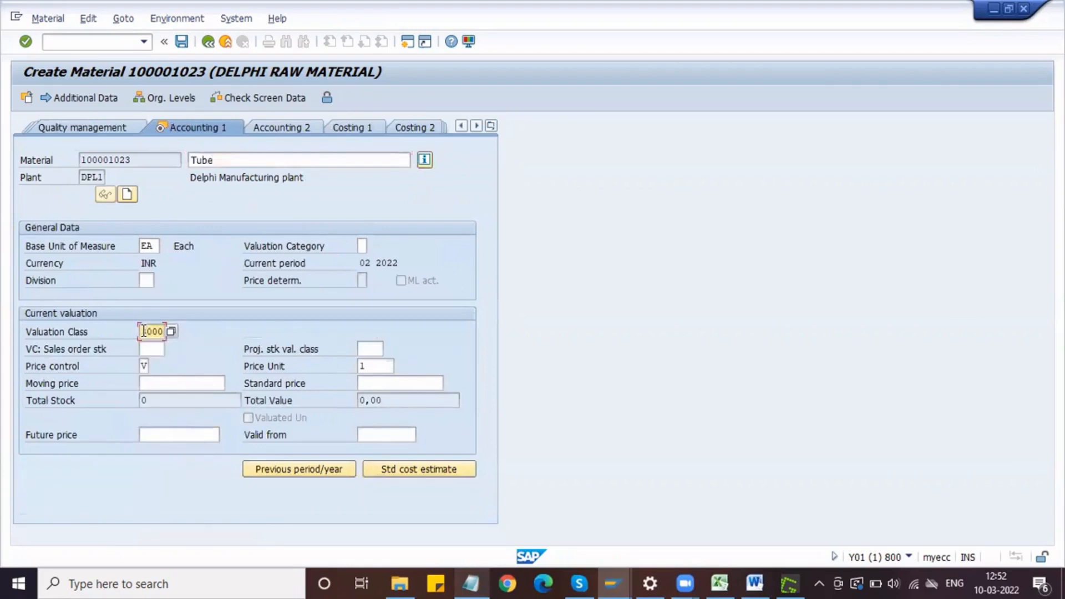
key(Down)
key(Down)
key(Down)
key(Down)
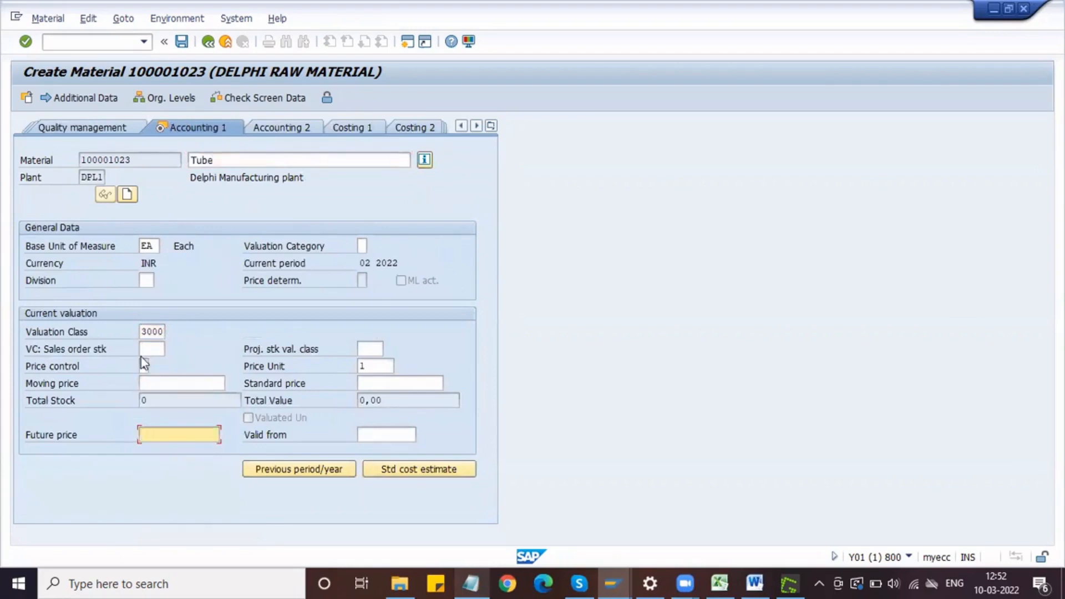
click(179, 384)
text(100)
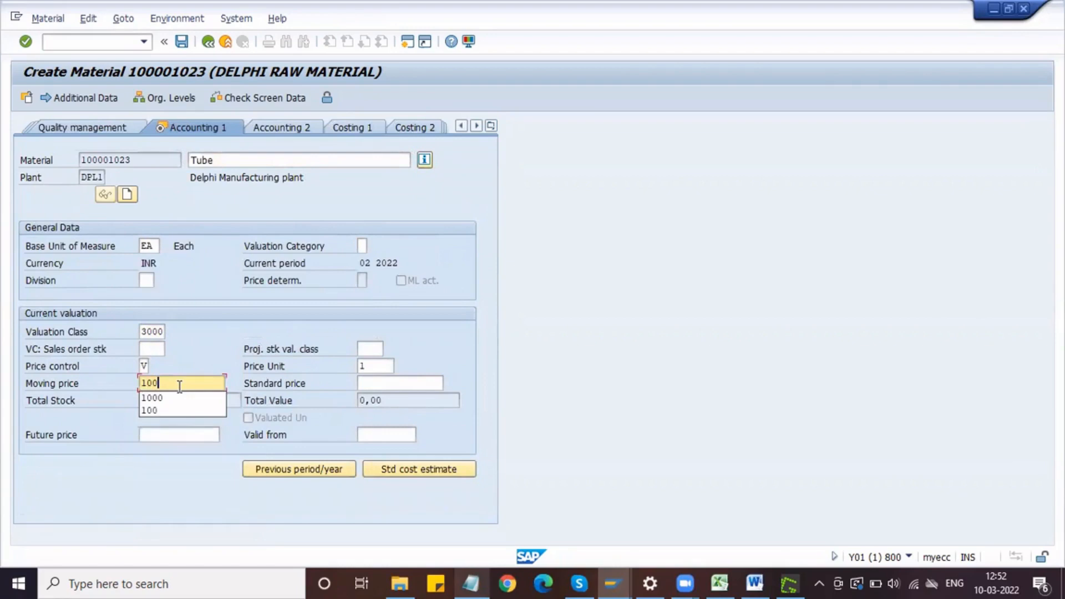
text(0)
key(Return)
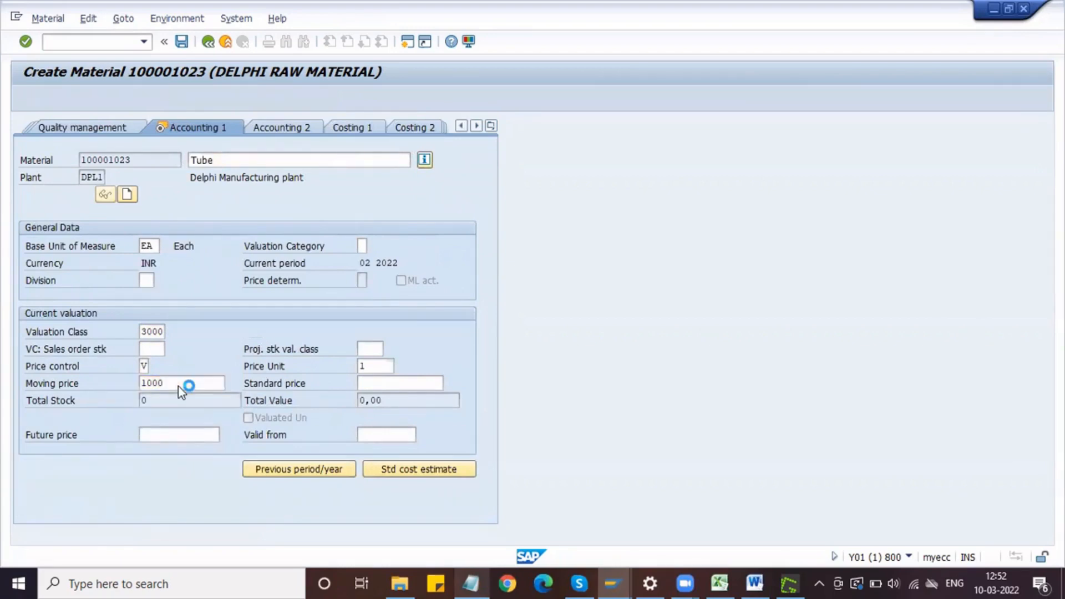
click(228, 326)
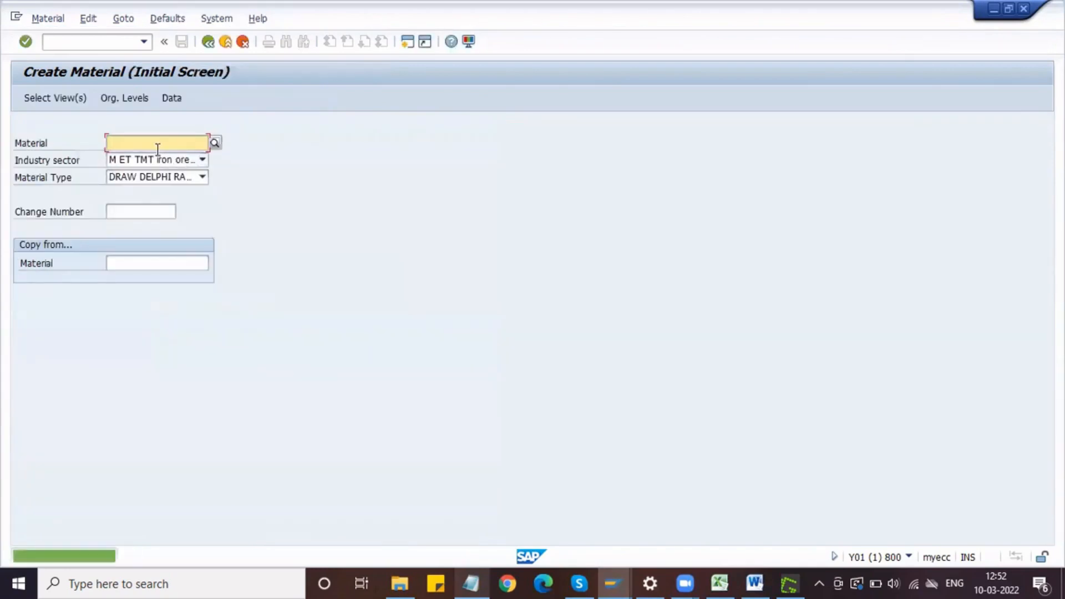
Step: Start another Delphi raw material with the preselected views for plant DPL1 and storage location S11
key(Return)
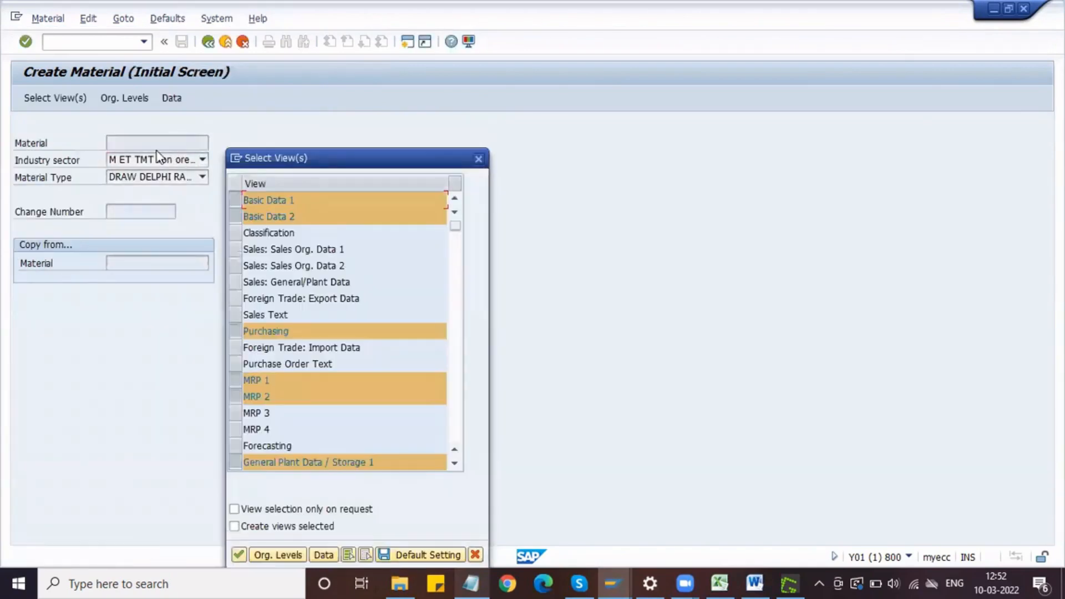
key(Return)
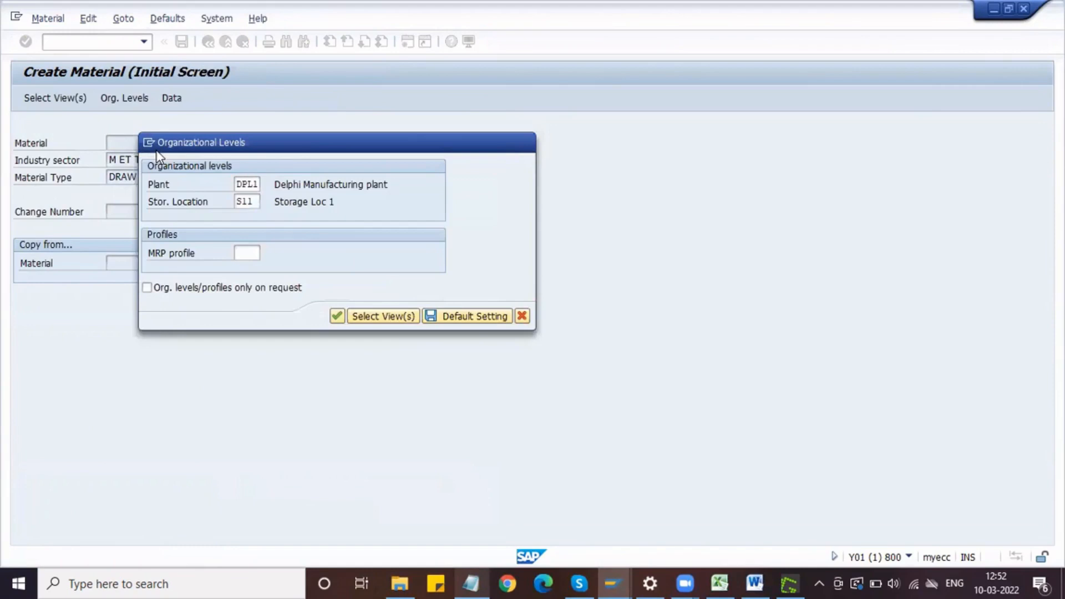
key(Return)
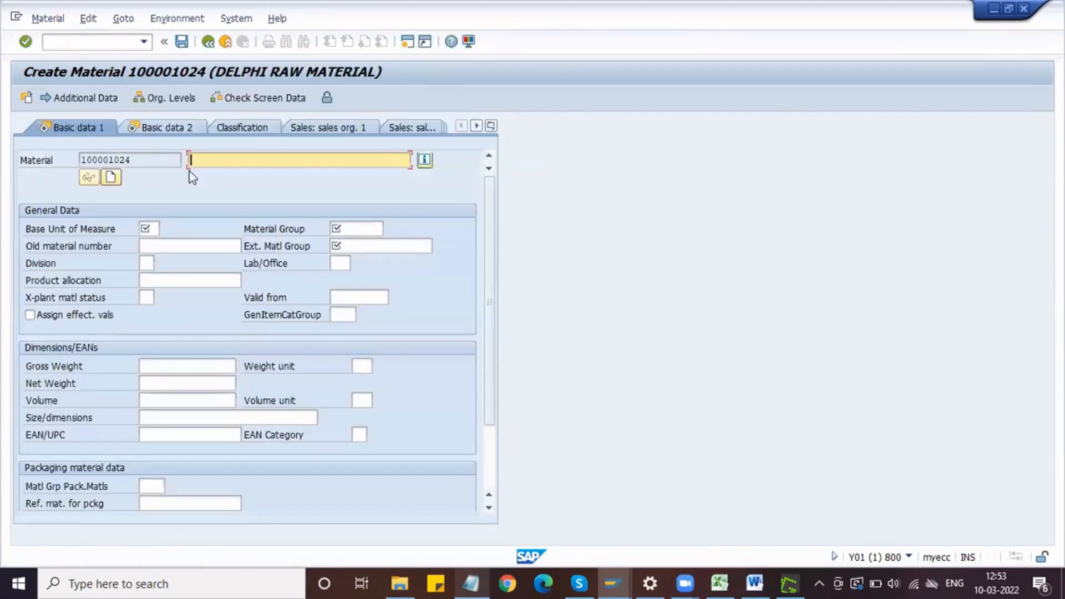
Step: Enter description Rim, base unit EA, material group DMECH and external material group HIGH END for the new material
text(Rim)
key(Tab)
click(157, 230)
text(EA)
key(Tab)
text(DMECH)
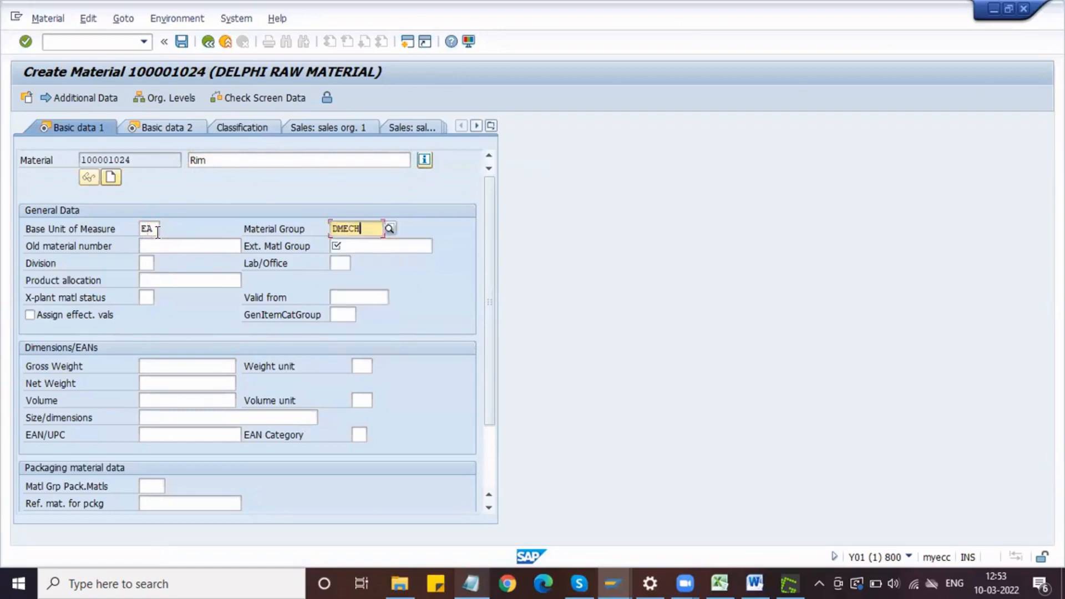
key(Tab)
text(HIGH END)
Step: Set the rim's gross weight to 5 KG and net weight to 4 KG, and proceed to Basic Data 2
click(172, 369)
text(5)
key(Tab)
key(Tab)
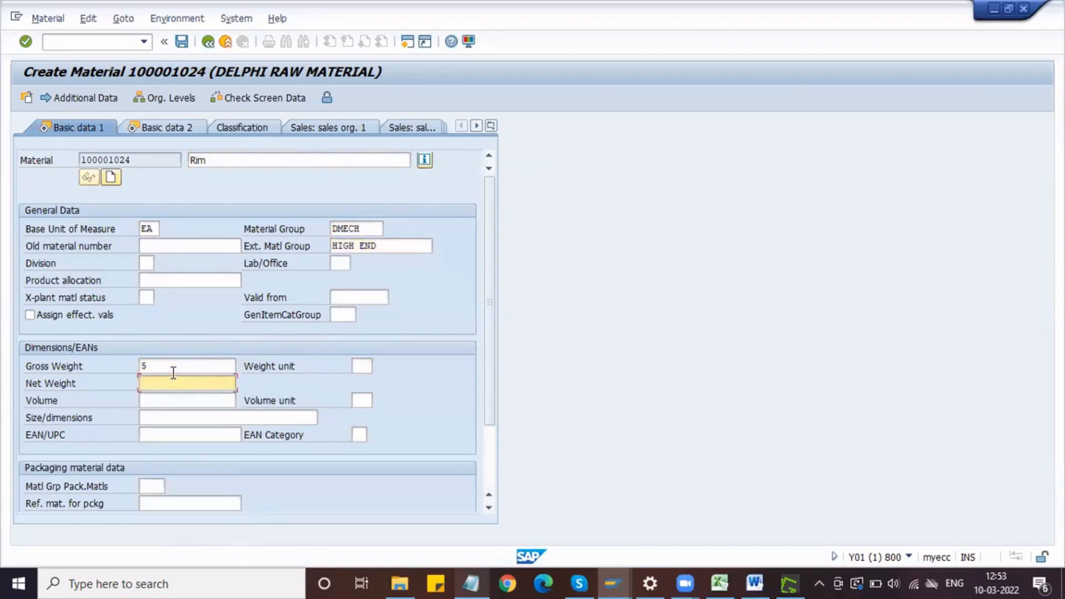
key(shift+Tab)
text(KG)
key(Tab)
text(4)
key(Return)
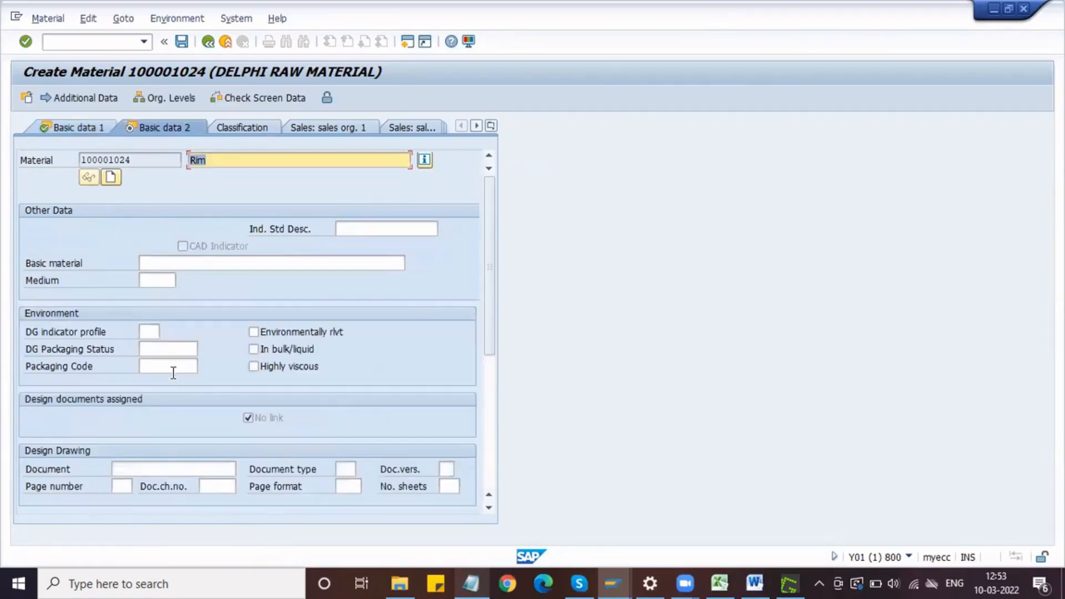
Step: Set the rim's purchasing group to NPG in the Purchasing view and complete MRP 1 to reach the MRP 2 view
key(Return)
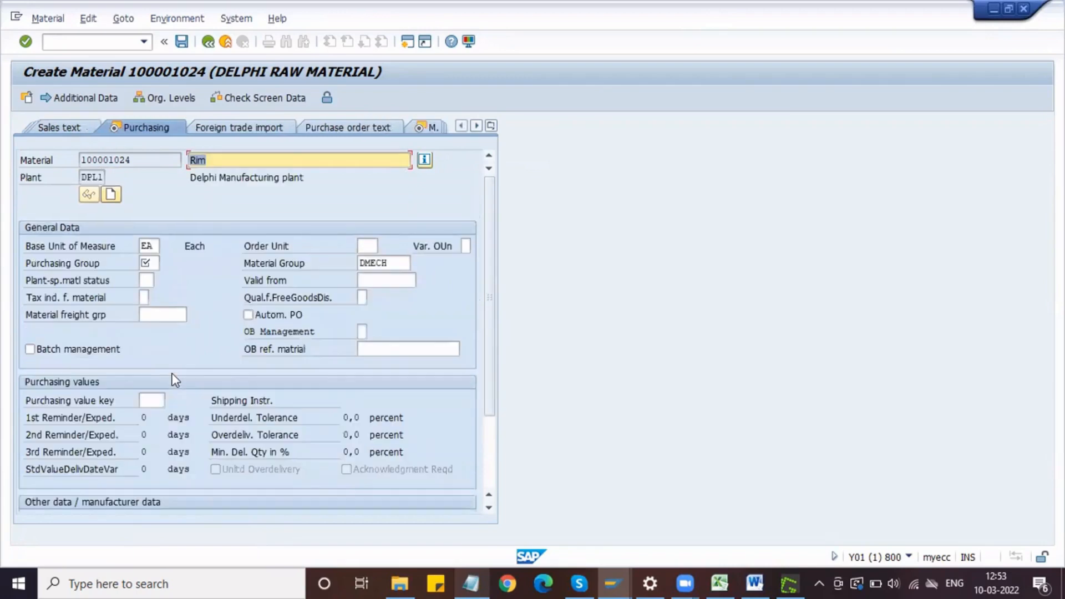
click(147, 262)
text(DPG)
key(Return)
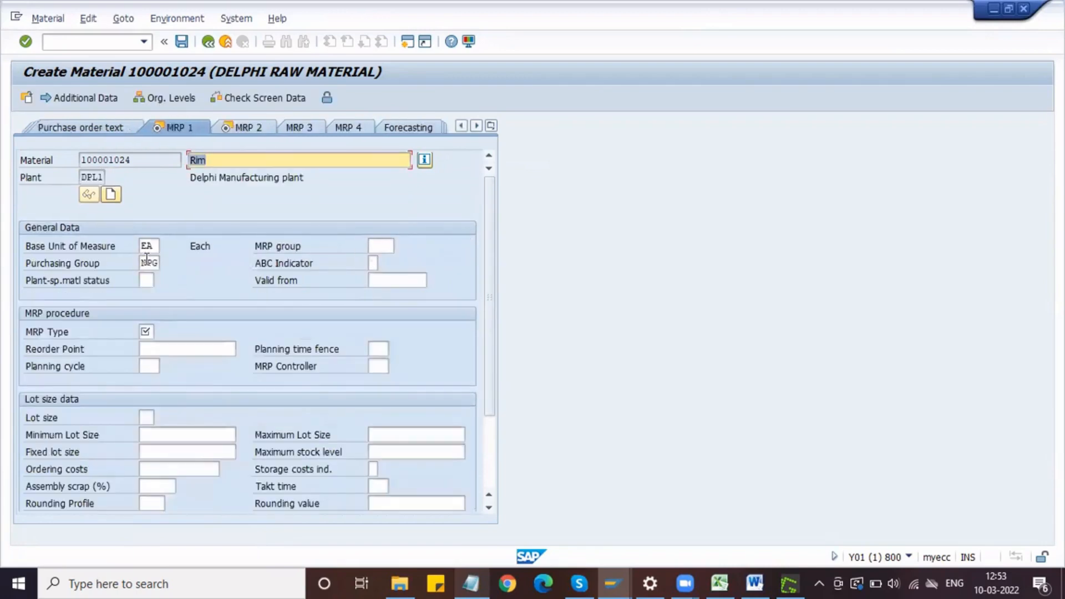
key(Return)
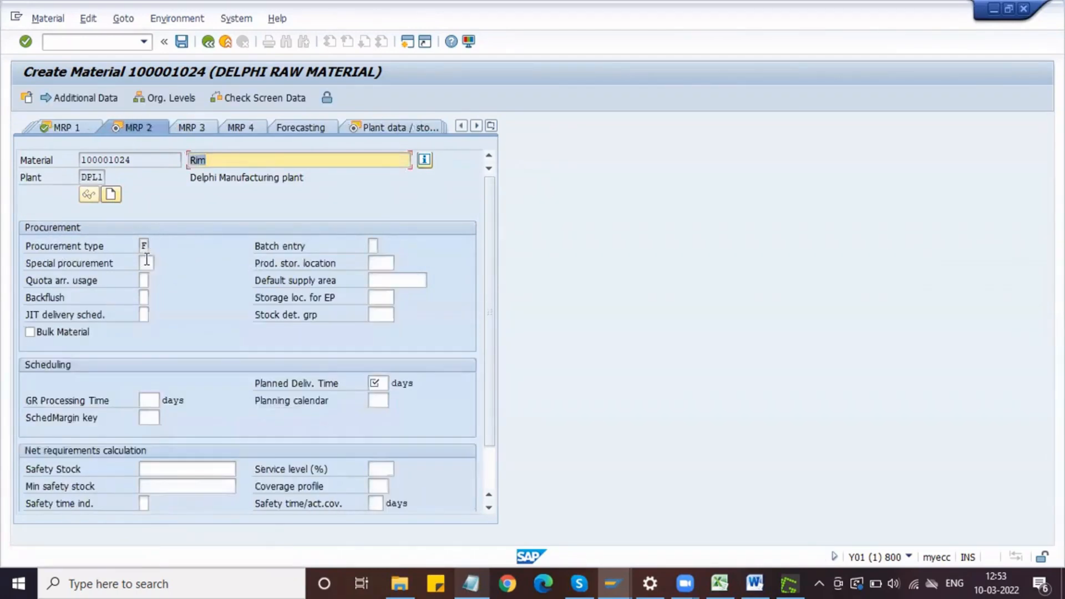
Step: Set the rim's planned delivery time to 21 days and proceed through the plant data storage views to Accounting 1
text(21)
key(Return)
key(Return)
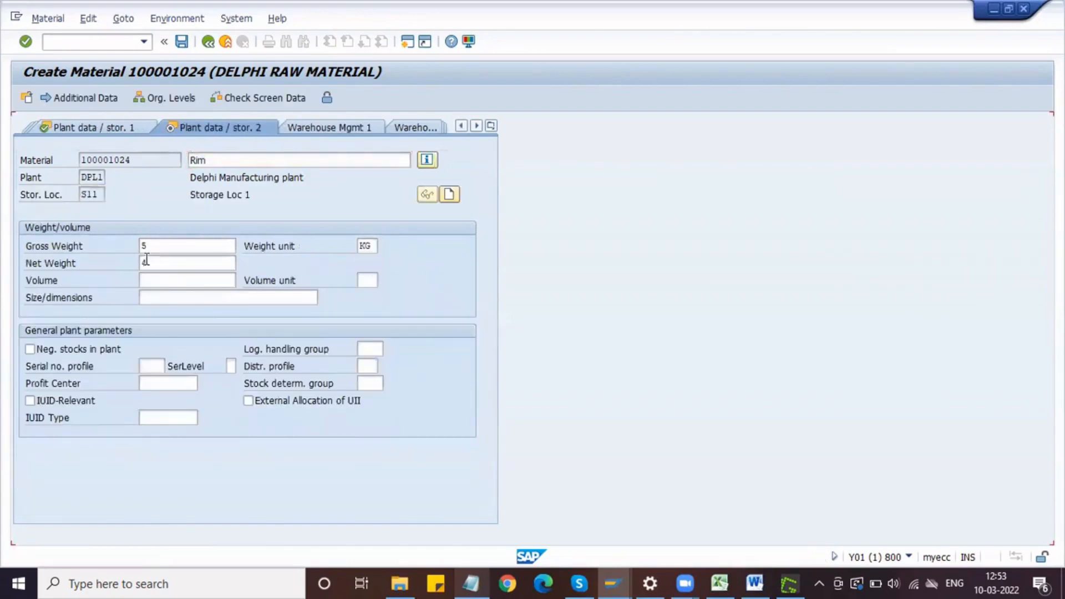
key(Return)
Step: Enter valuation class 3000 and moving price 1000 for the rim and save the material
click(148, 333)
key(space)
key(Return)
key(Tab)
key(Tab)
key(Tab)
key(space)
key(Return)
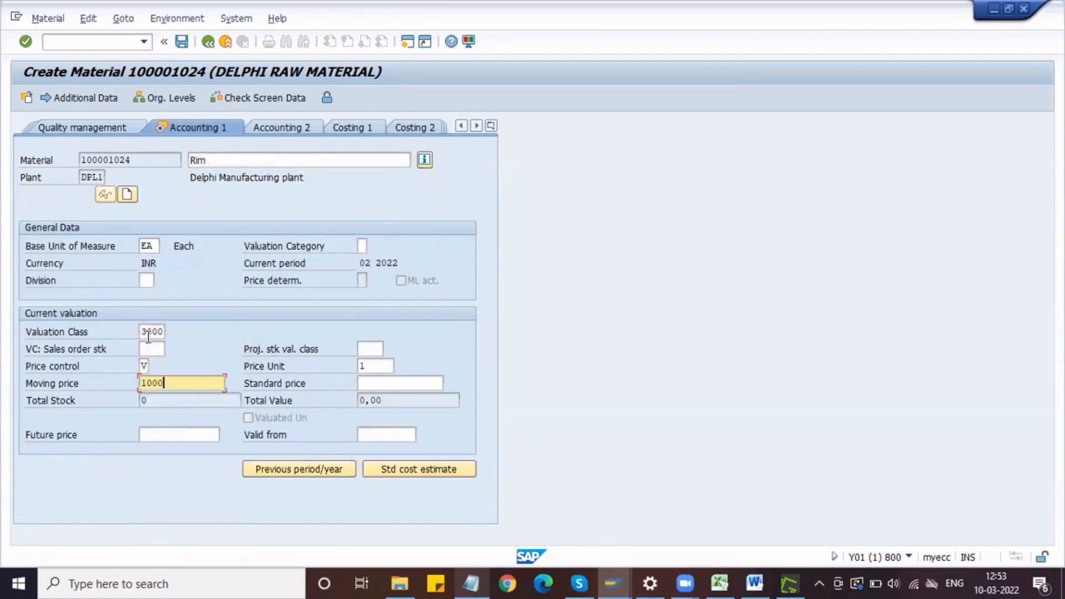
key(Return)
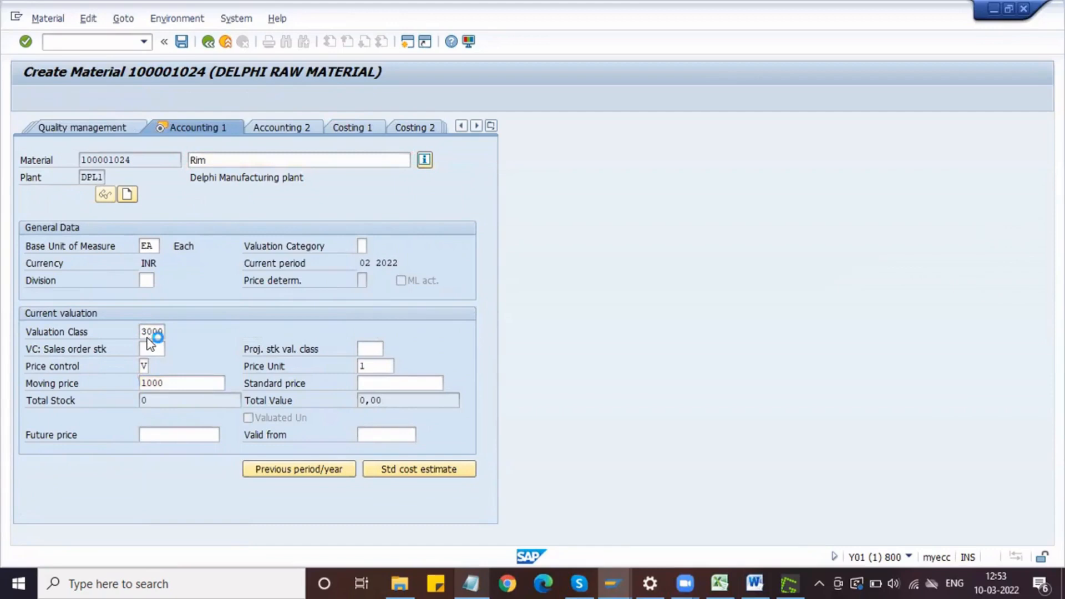
click(221, 325)
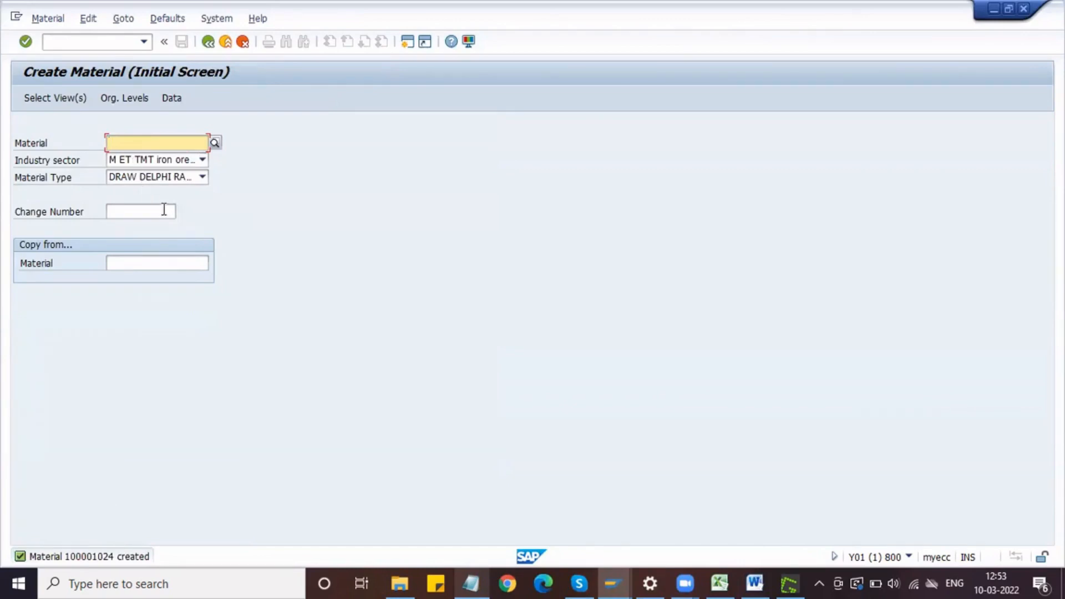
Step: Start a Delphi finished goods material (DFIN) with the preselected views for plant DPL1 and storage location S11
click(487, 578)
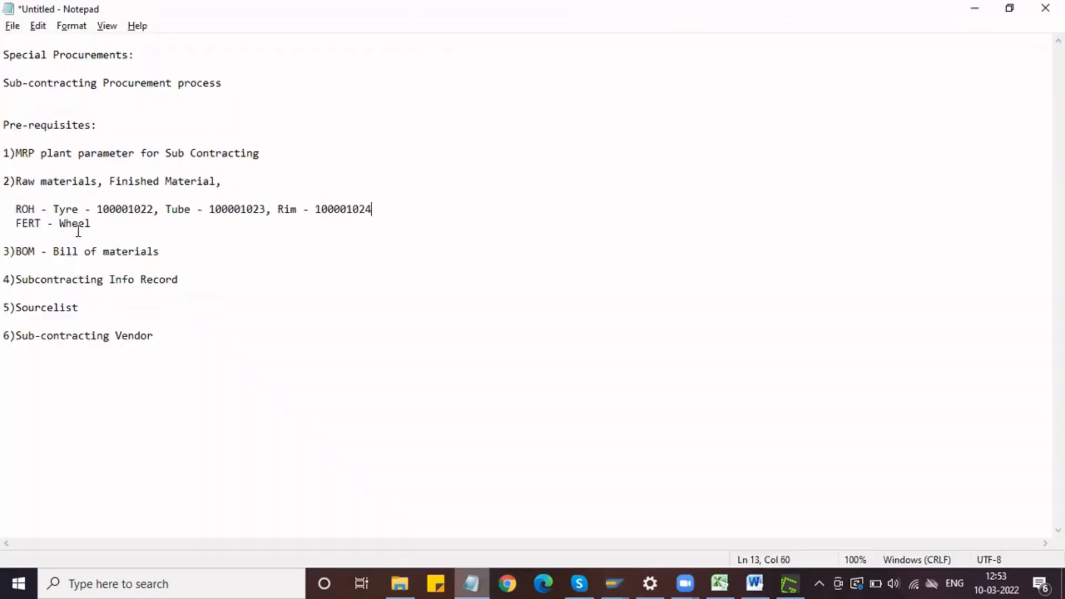
key(alt+Tab)
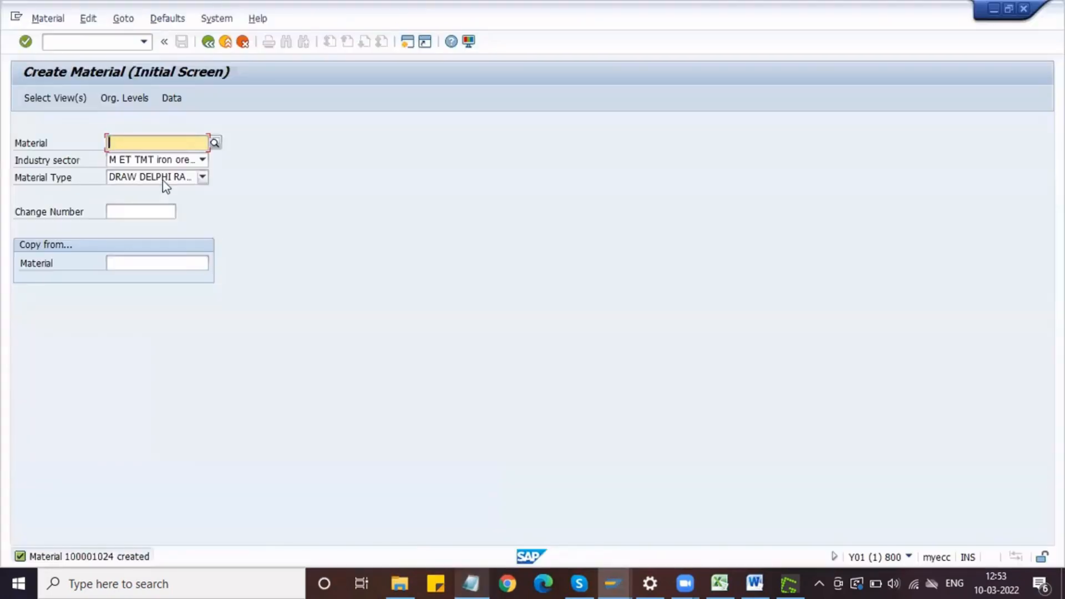
click(162, 181)
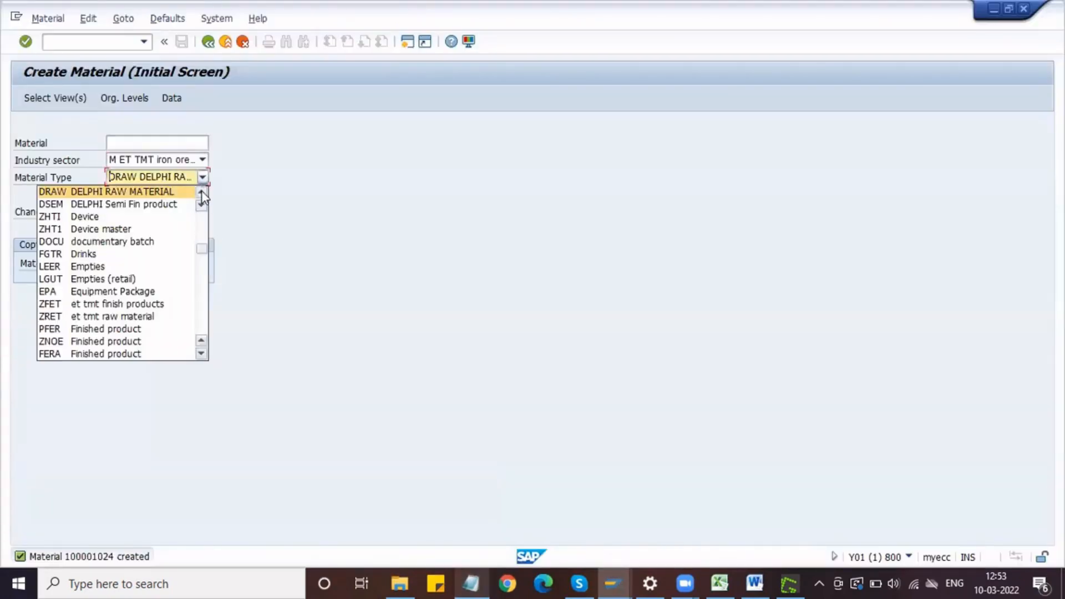
click(201, 193)
click(177, 191)
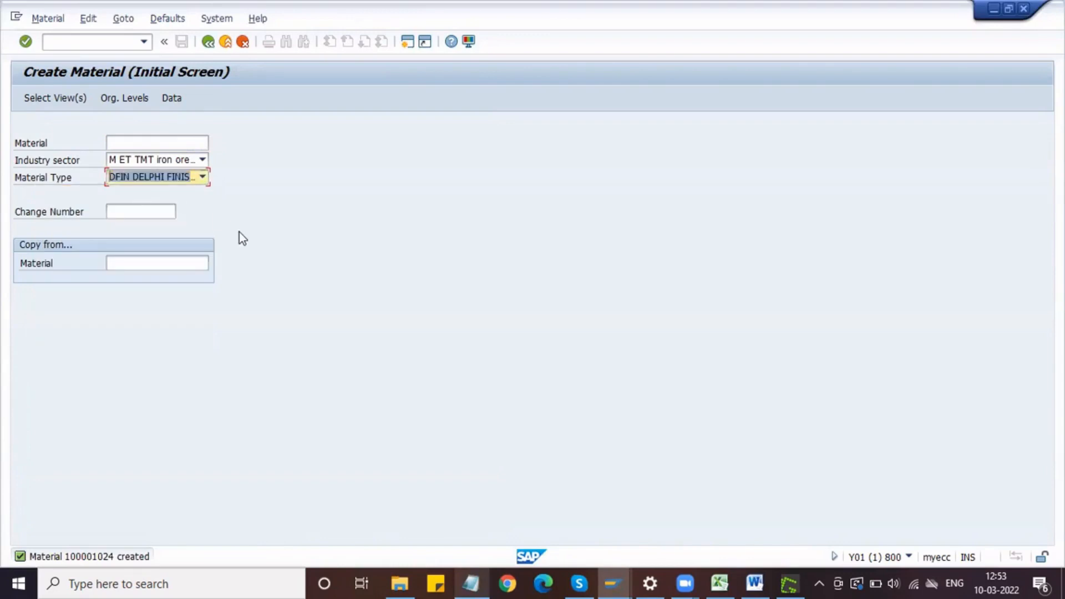
key(Return)
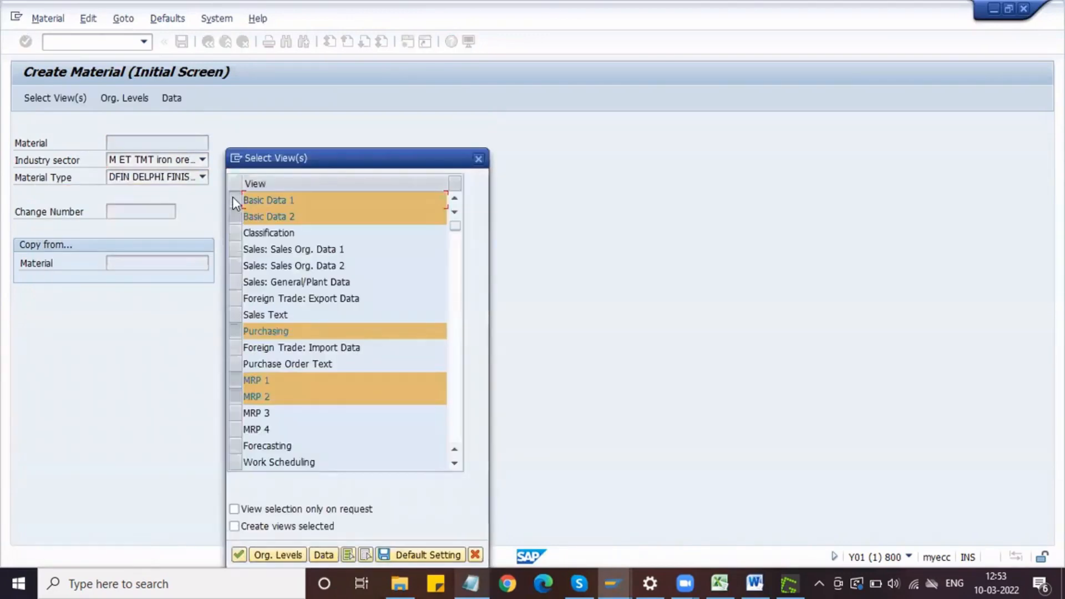
key(Return)
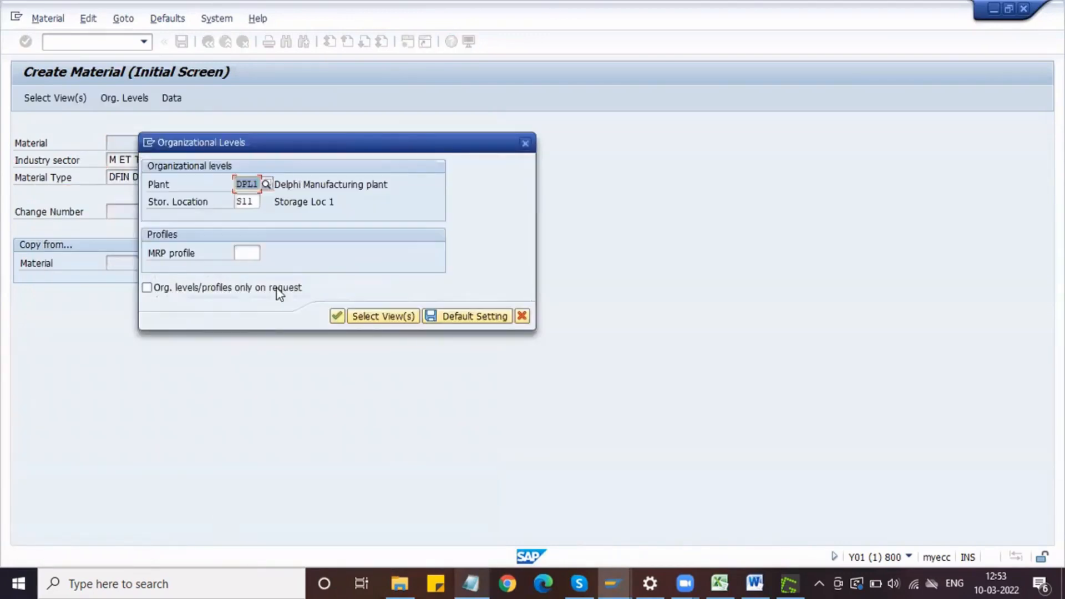
key(Return)
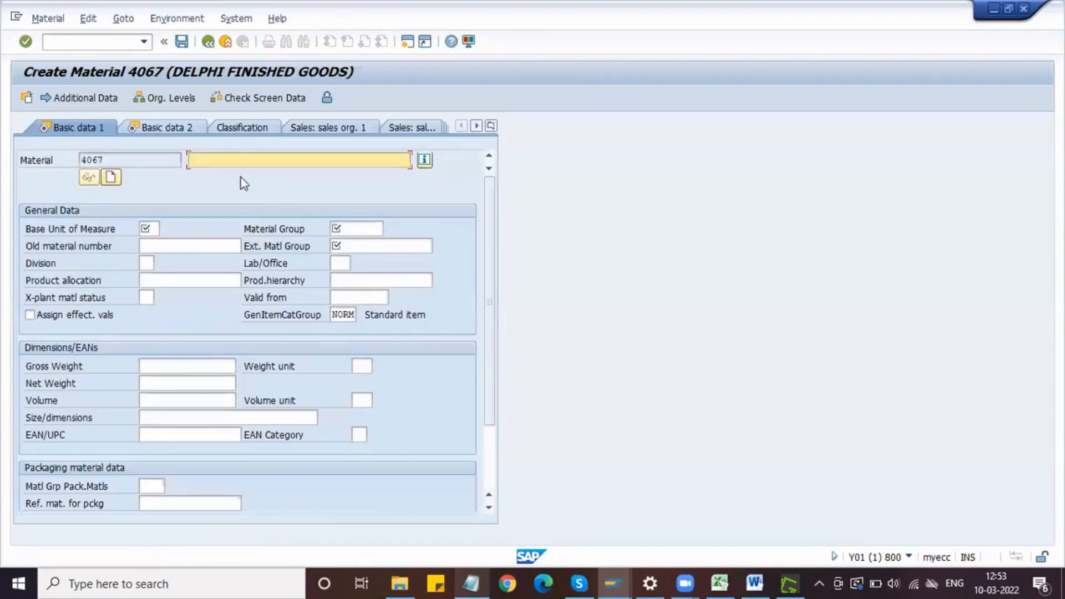
Step: Copy the new material number 4067 and add it after Wheel on the FERT line in the Notepad notes
drag(111, 160, 76, 162)
key(ctrl+c)
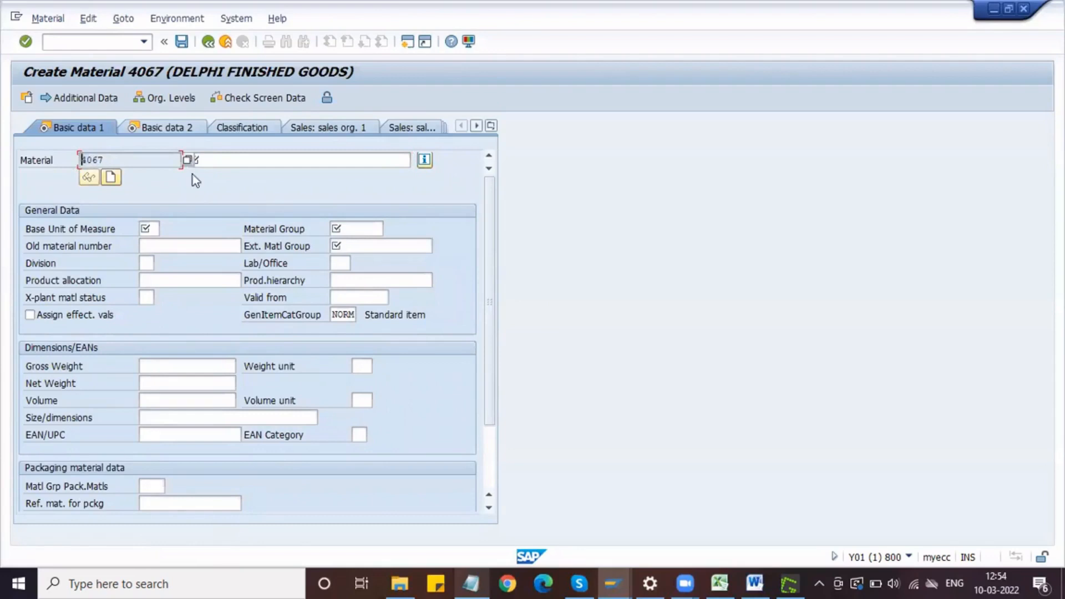
key(alt+Tab)
click(100, 227)
text(-)
key(ctrl+v)
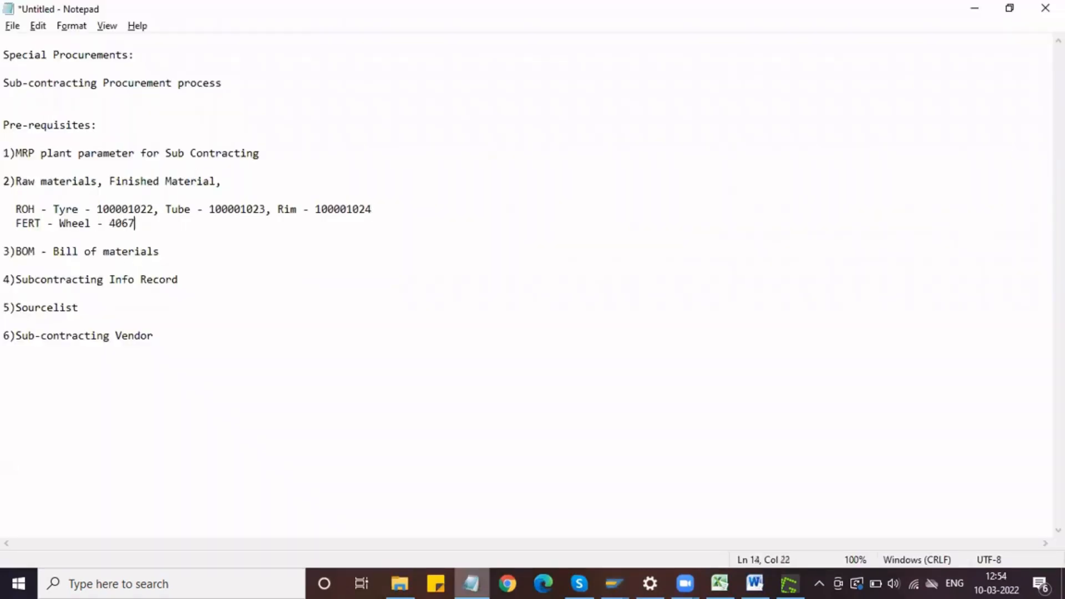
Step: Back in SAP, enter description Wheel, base unit EA, material group DMECH and external material group HIGH END for the finished material
key(alt+Tab)
click(220, 164)
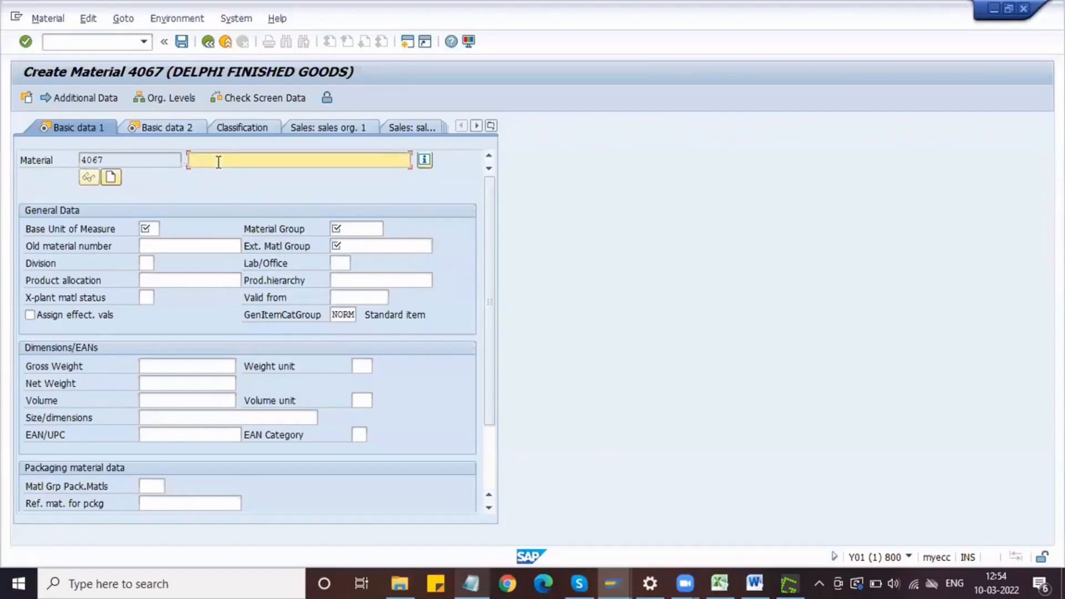
text(Wheel)
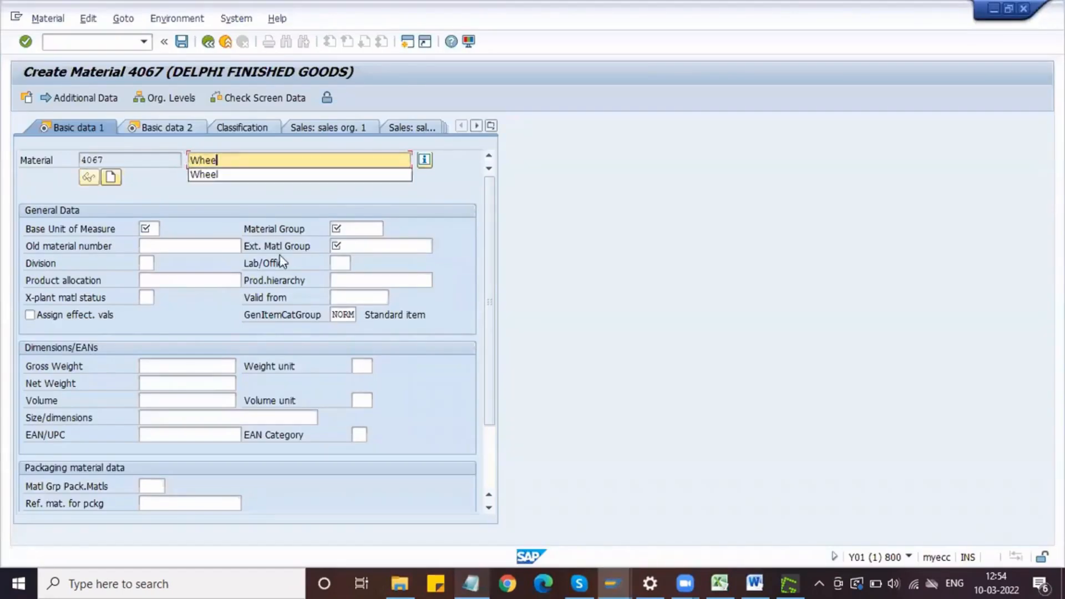
key(Tab)
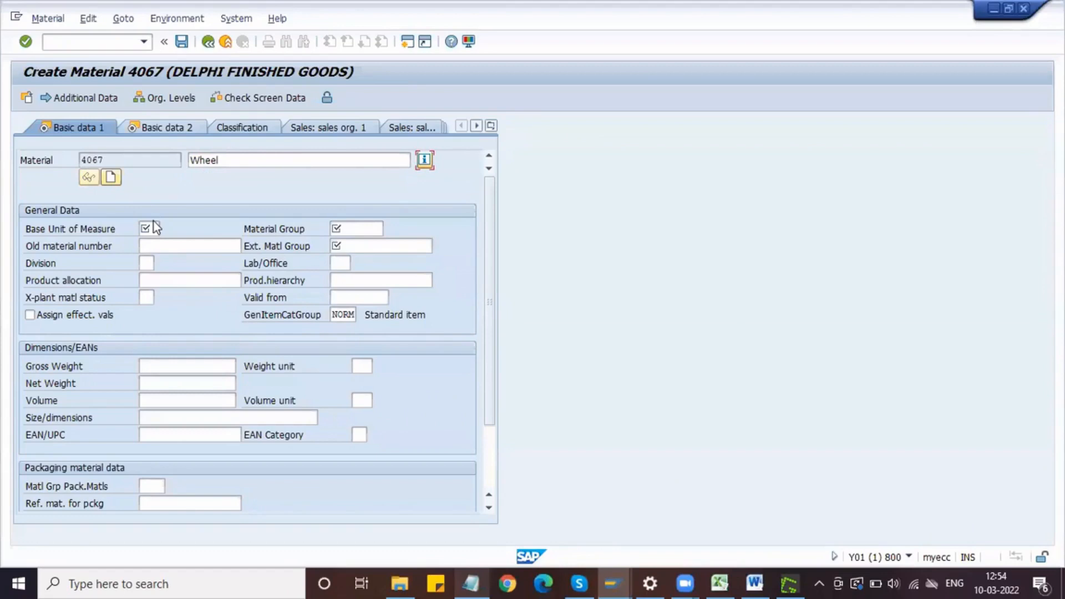
click(153, 227)
text(EA)
key(Tab)
text(DMECH)
key(Tab)
text(HIGH END)
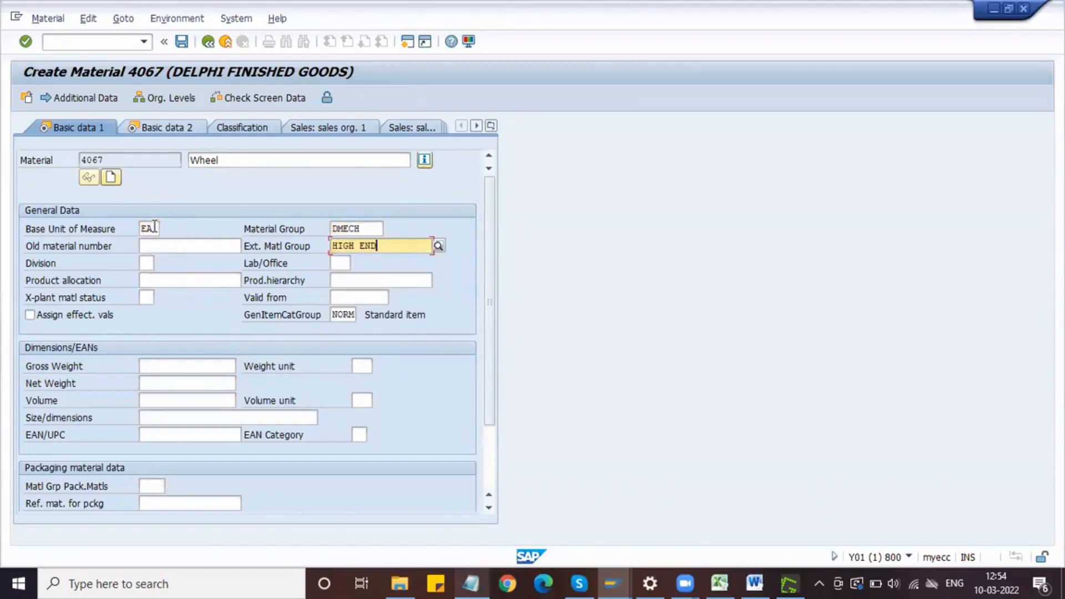
Step: Set the wheel's gross weight to 15 KG and net weight to 14 KG, and proceed to the Purchasing view
click(192, 371)
text(15)
key(Tab)
text(KG)
key(Tab)
text(14)
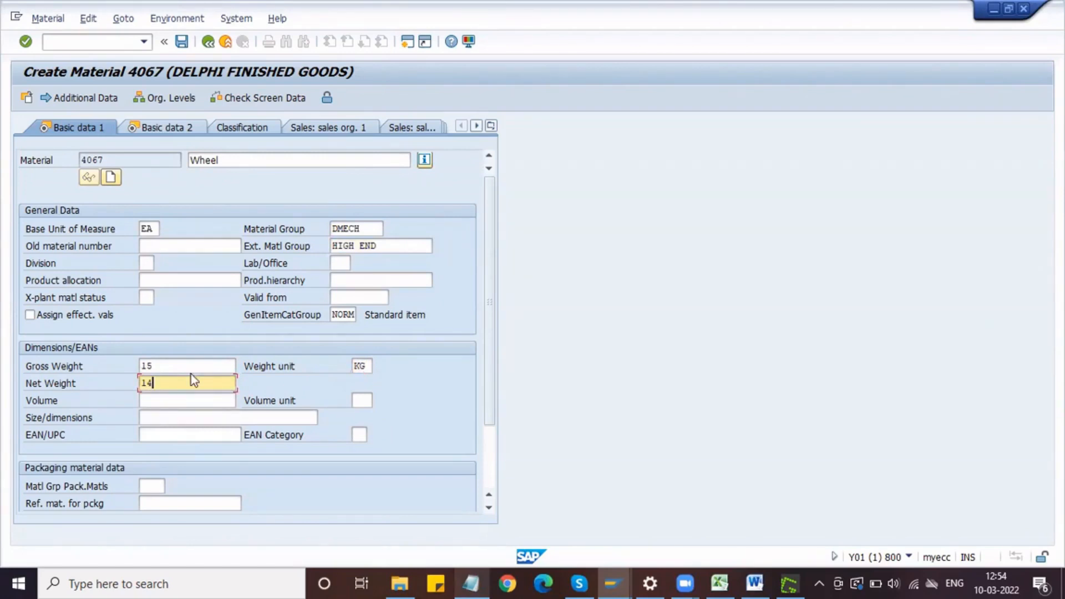
key(Return)
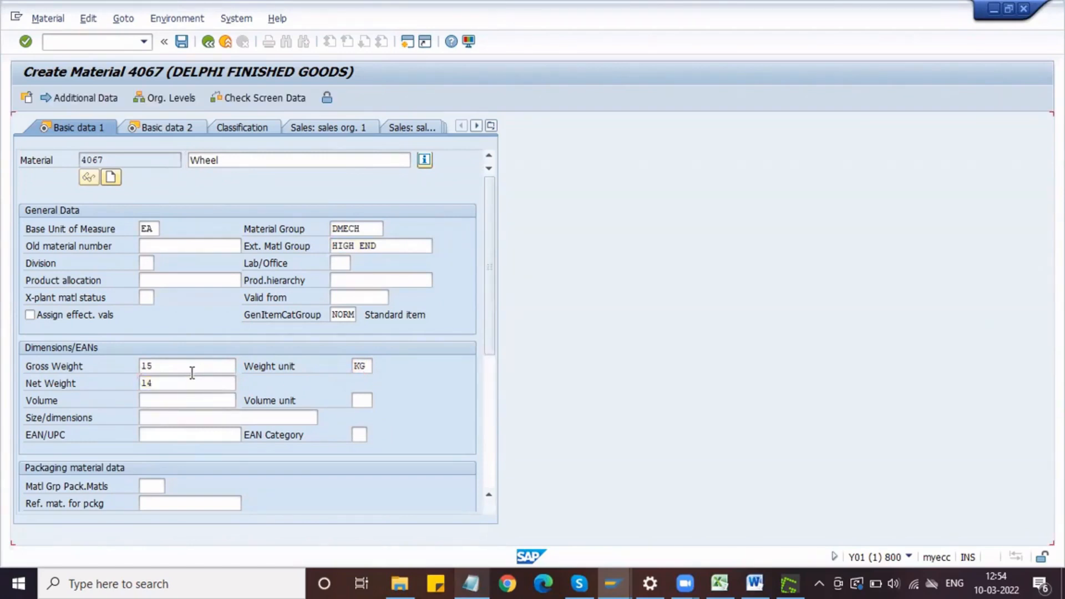
key(Return)
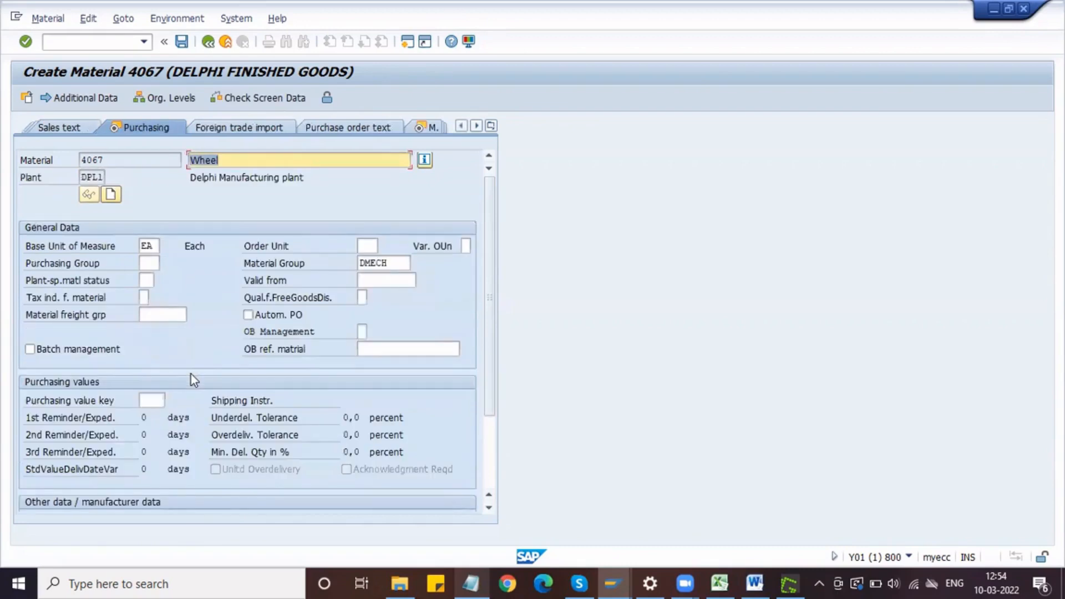
Step: Set the wheel's purchasing group to NPG and MRP type to ND, and proceed to the MRP 2 view
click(149, 257)
text(NPG)
key(Return)
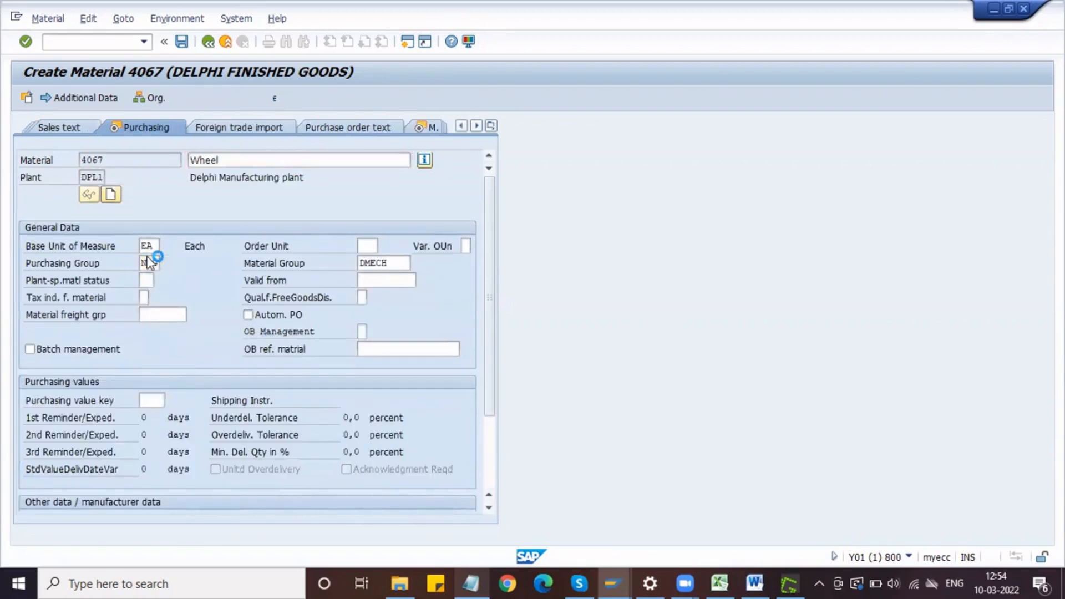
click(146, 333)
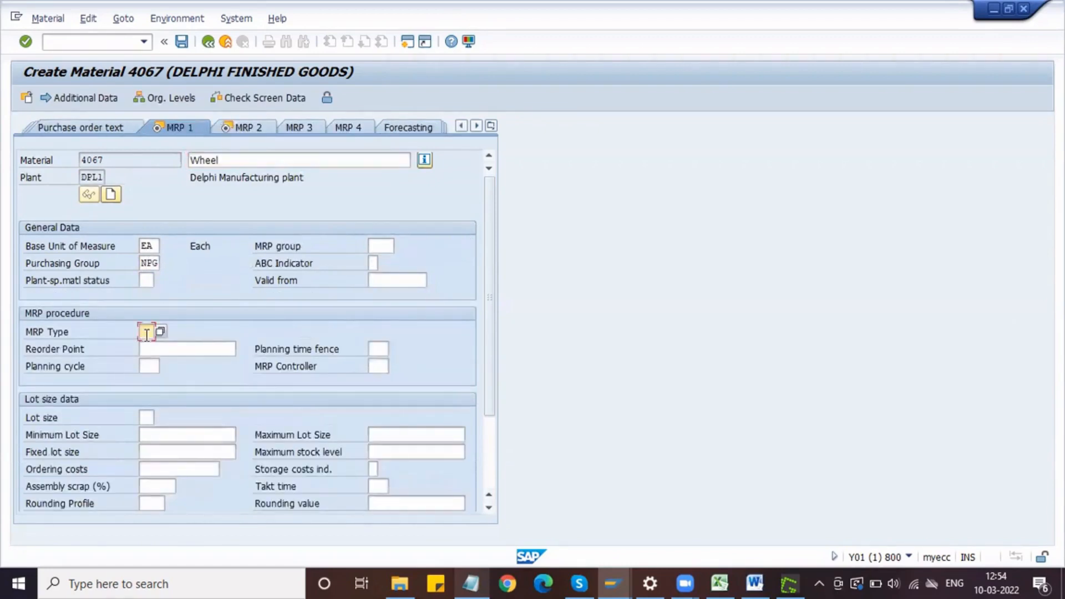
text(nd)
key(Return)
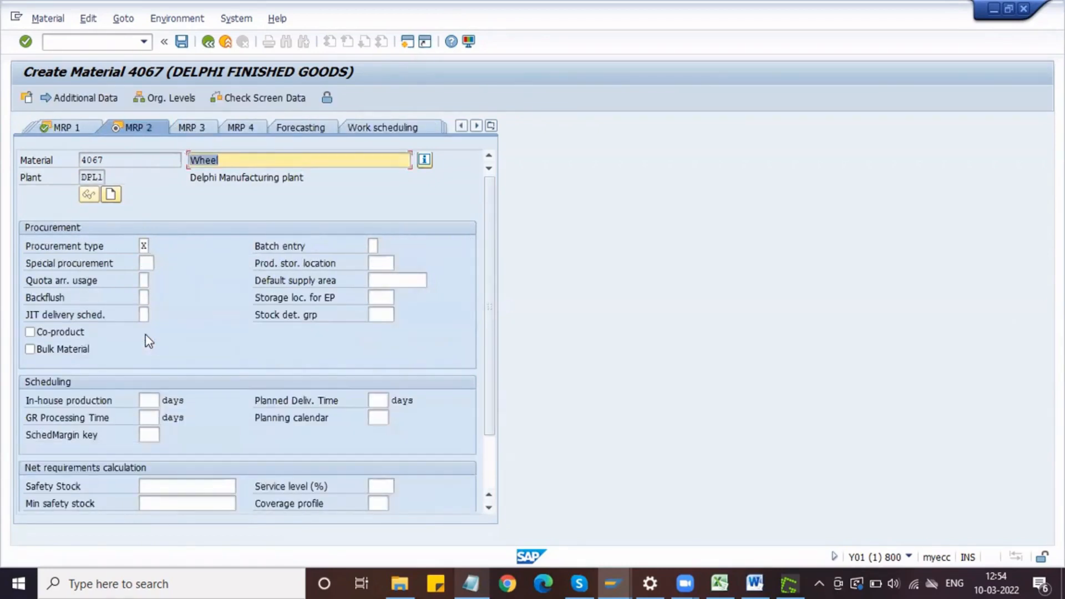
Step: Choose special procurement type 30 (Subcontracting) for the wheel in the MRP 2 view
click(146, 264)
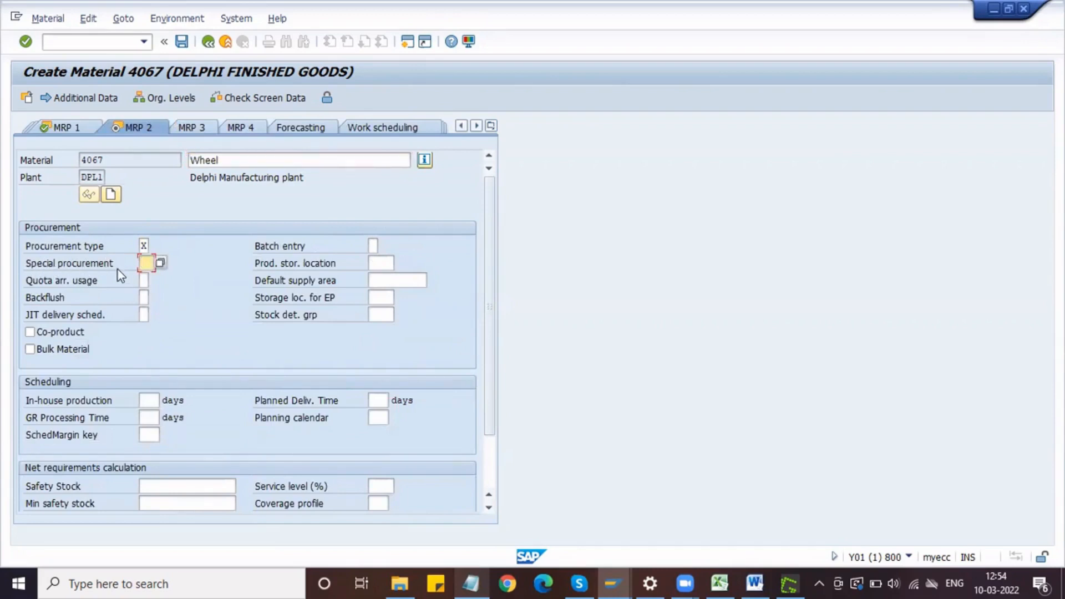
click(161, 262)
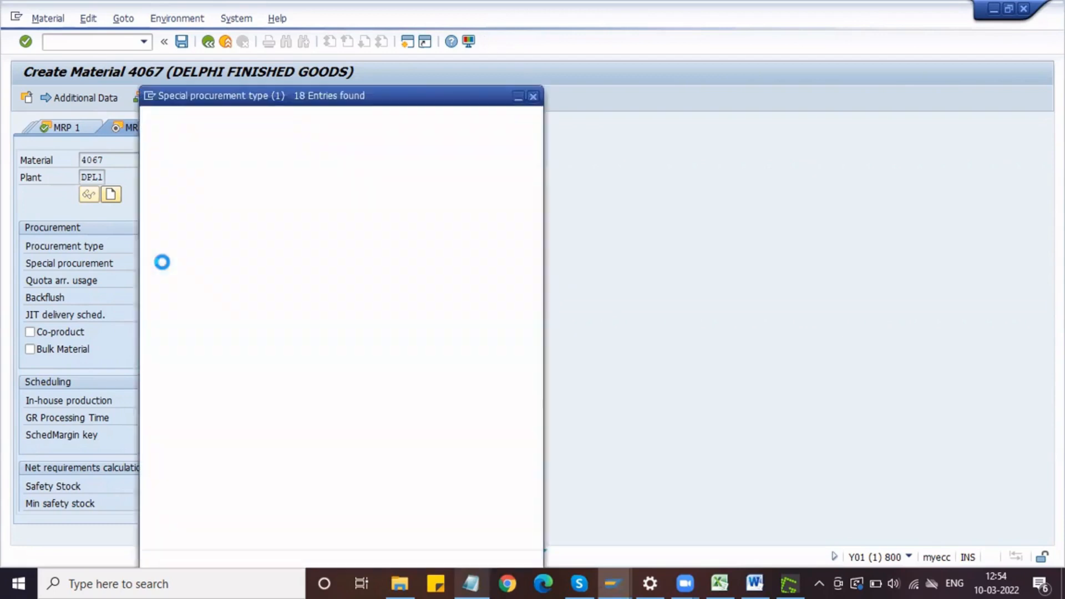
double_click(195, 239)
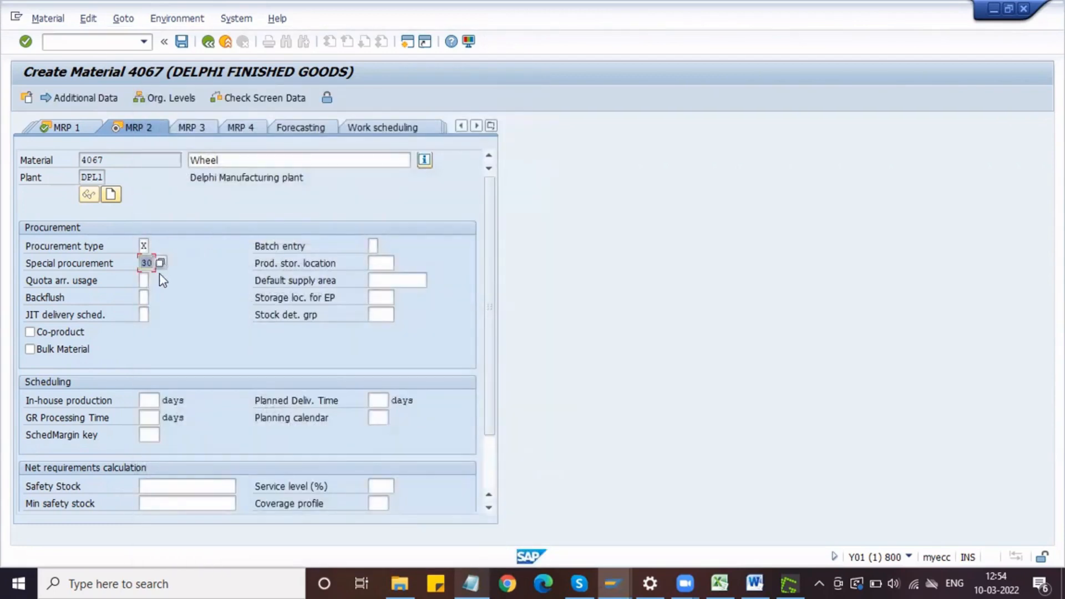
key(Return)
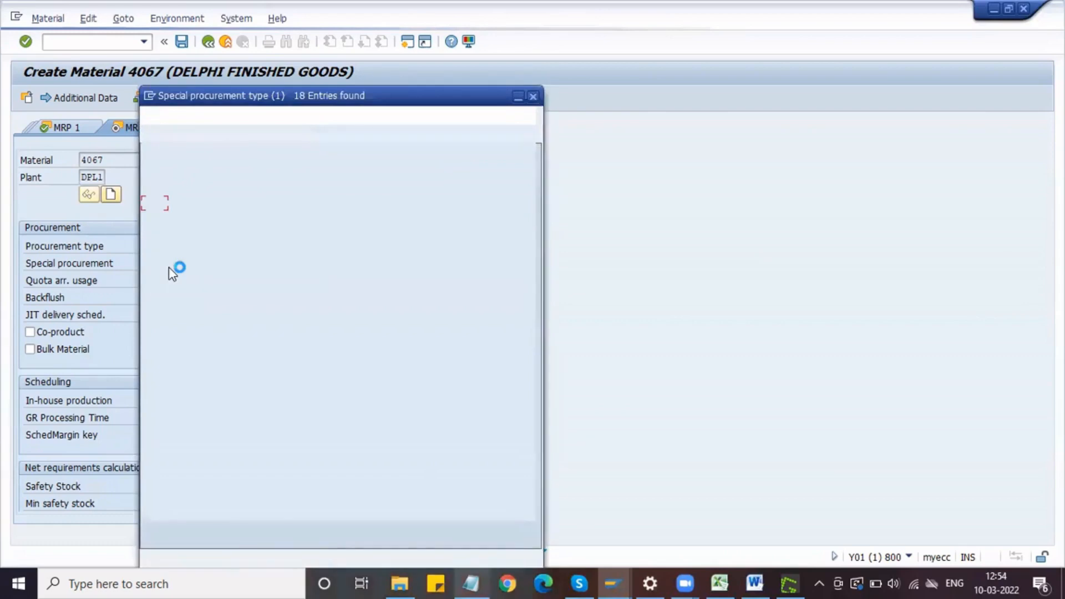
click(194, 236)
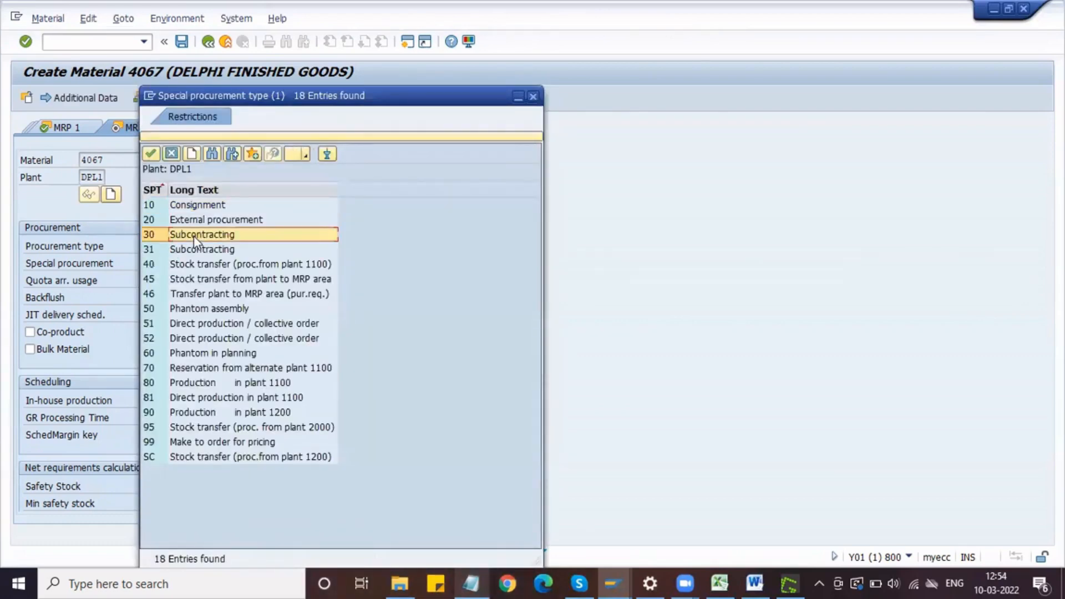
double_click(158, 236)
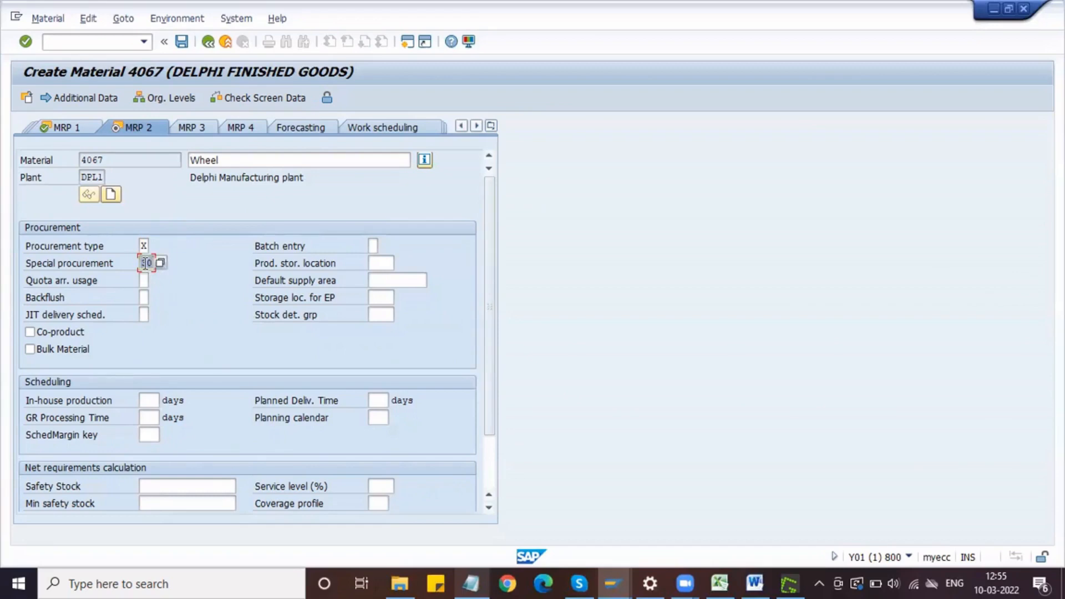
click(144, 281)
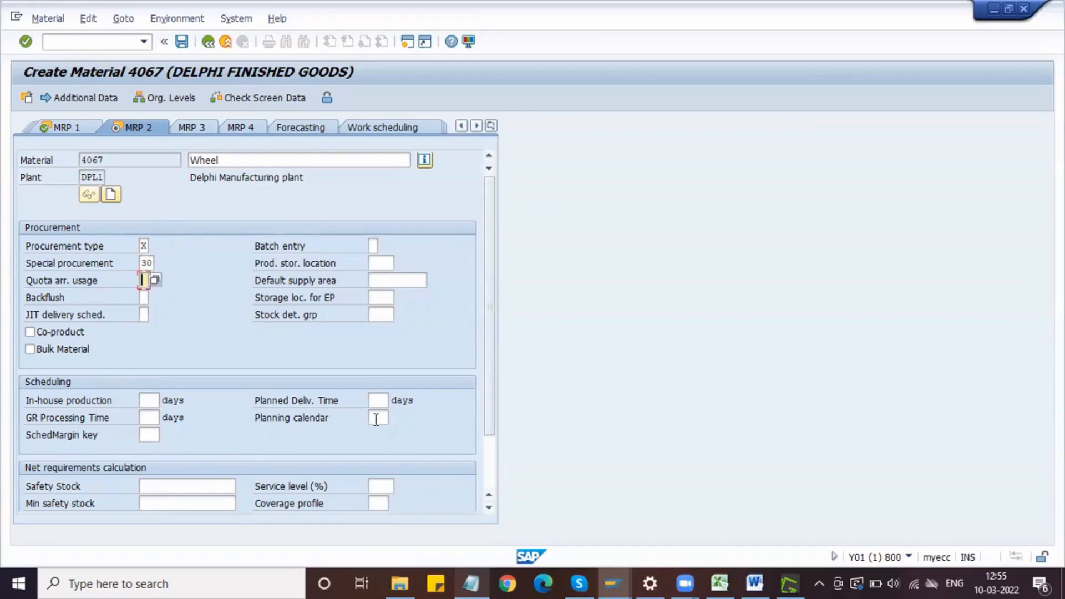
click(390, 264)
Step: Set the wheel's procurement type to F (External procurement) and proceed through the plant data storage views to Accounting 1
key(Return)
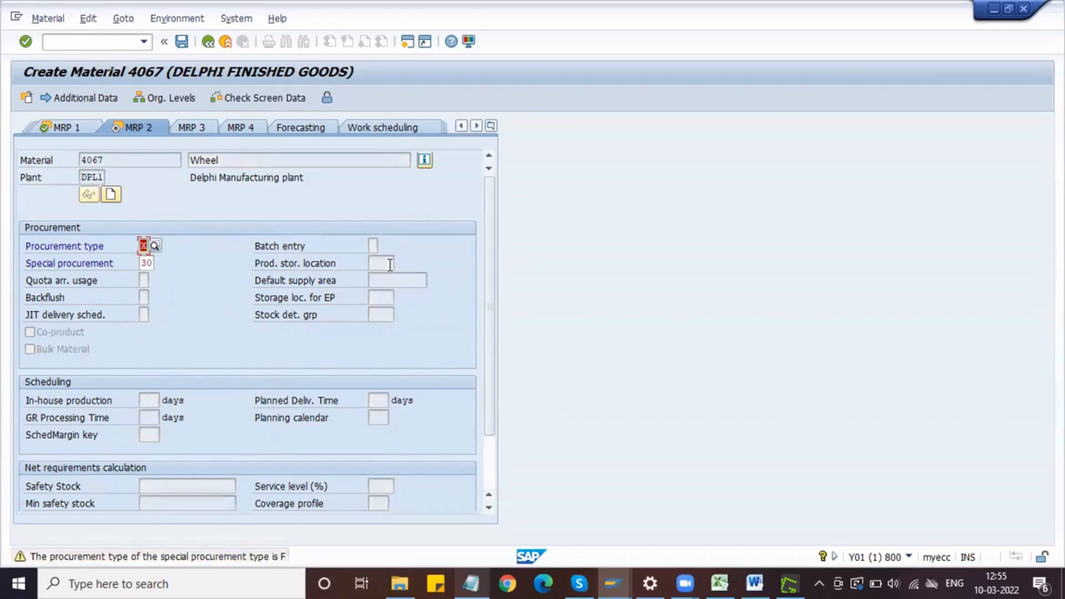
text(F)
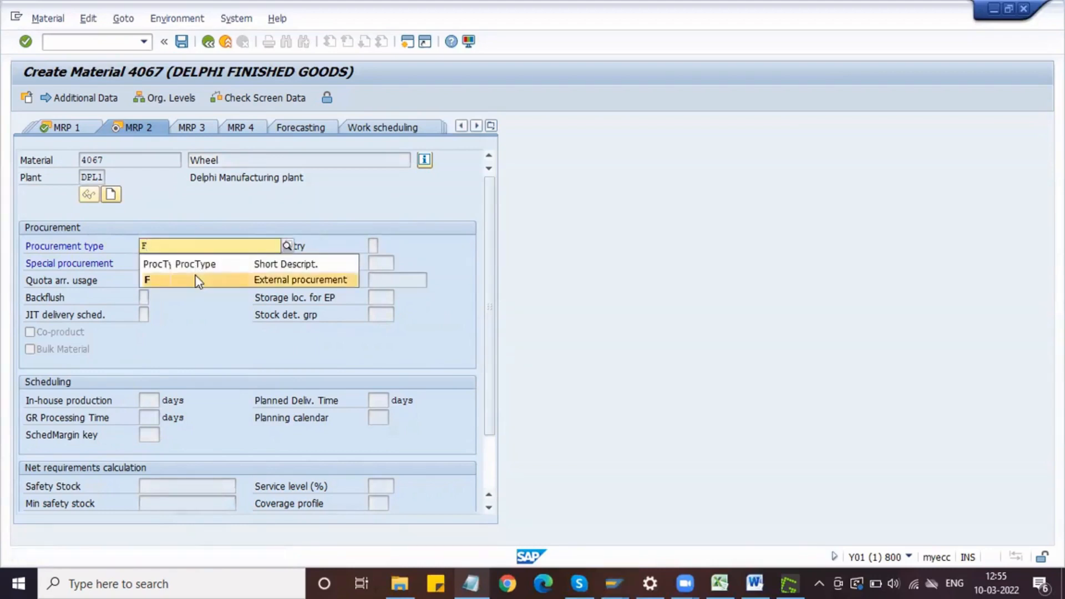
key(Return)
key(Return)
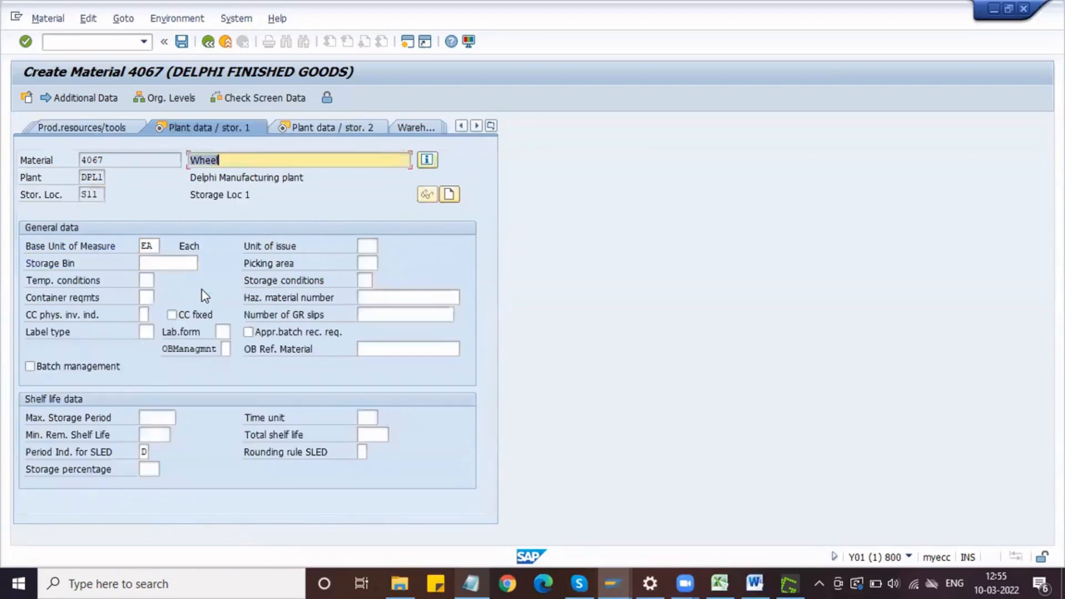
key(Return)
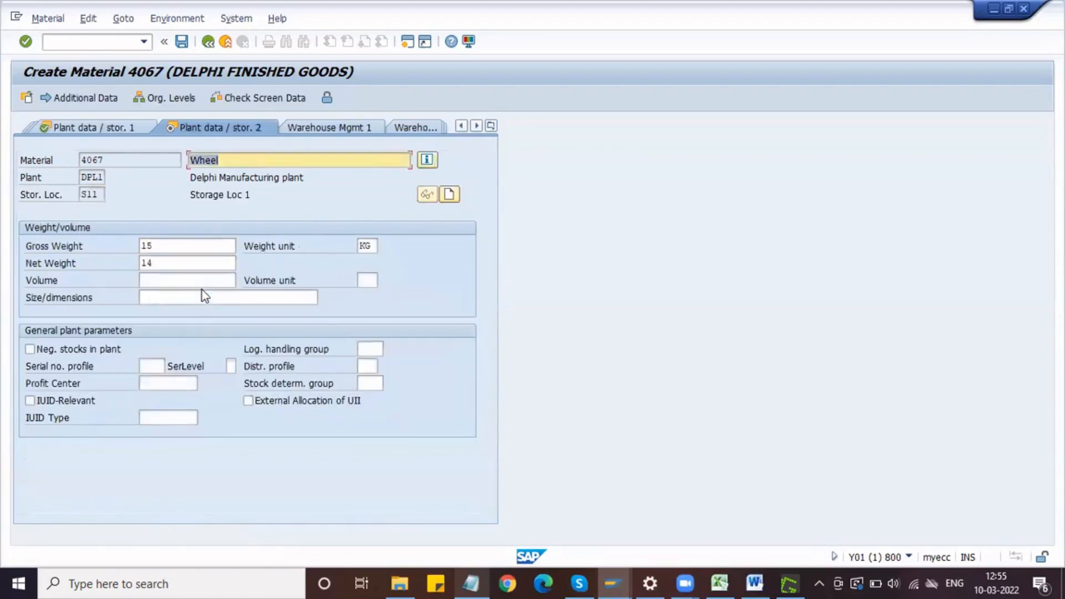
key(Return)
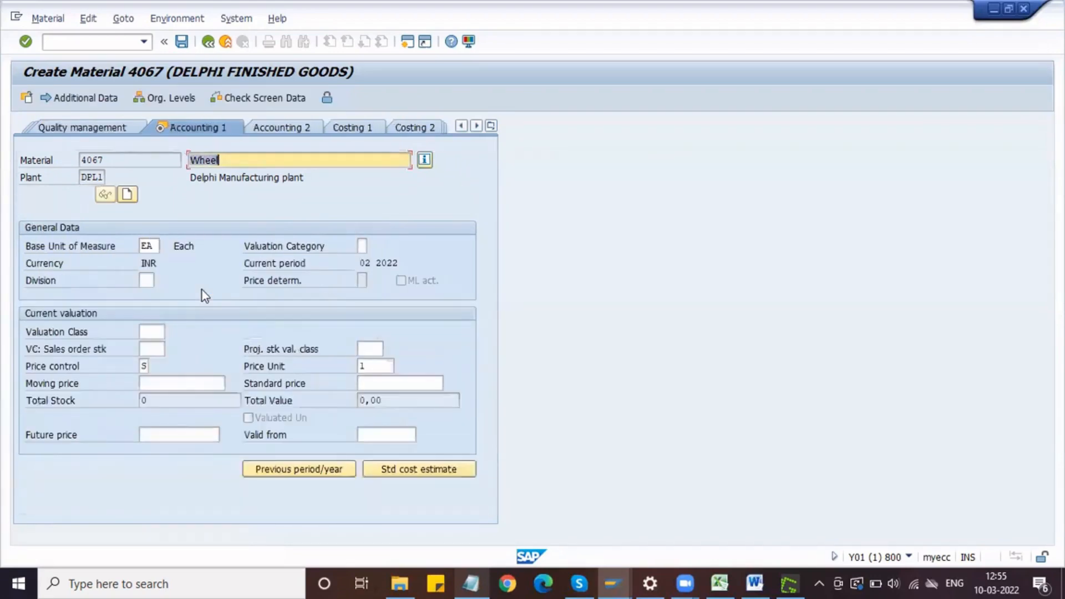
Step: Choose valuation class 7920 (Finished Goods) for the wheel in the Accounting 1 view
click(146, 333)
click(171, 331)
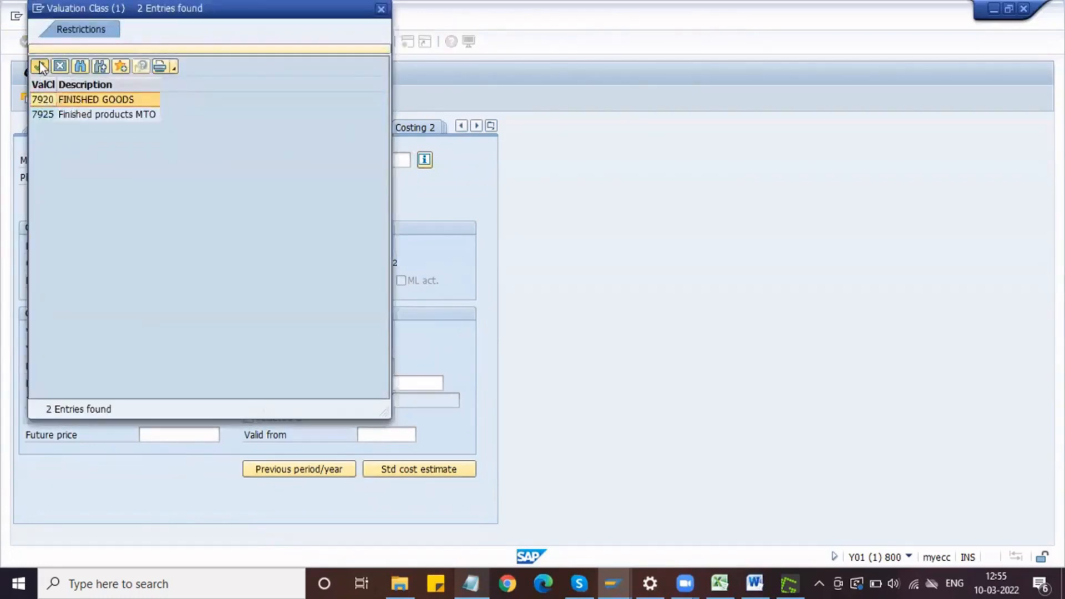
click(40, 66)
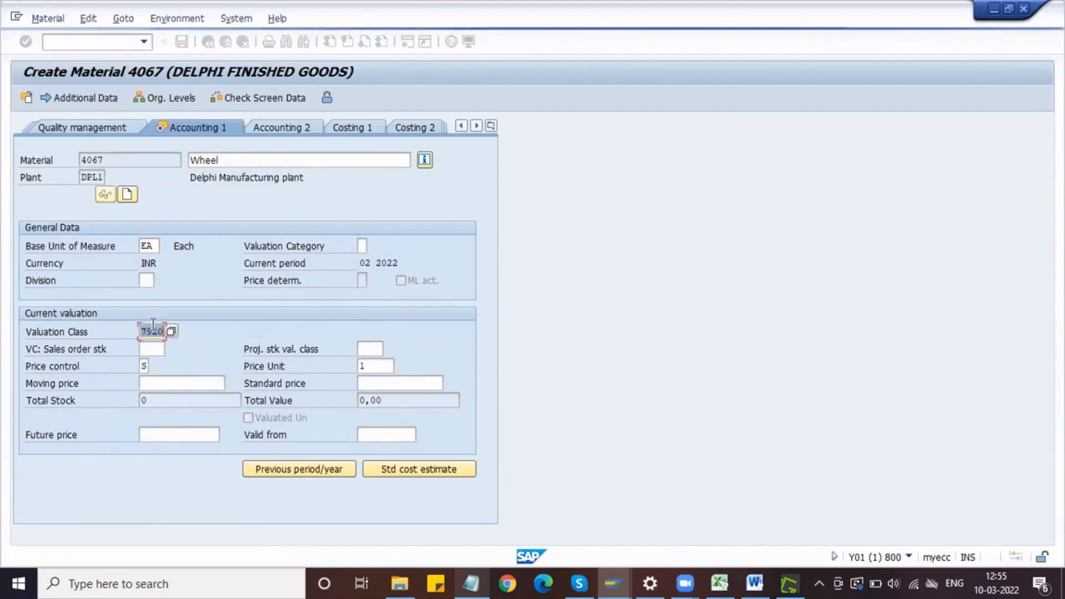
click(169, 385)
text(3000)
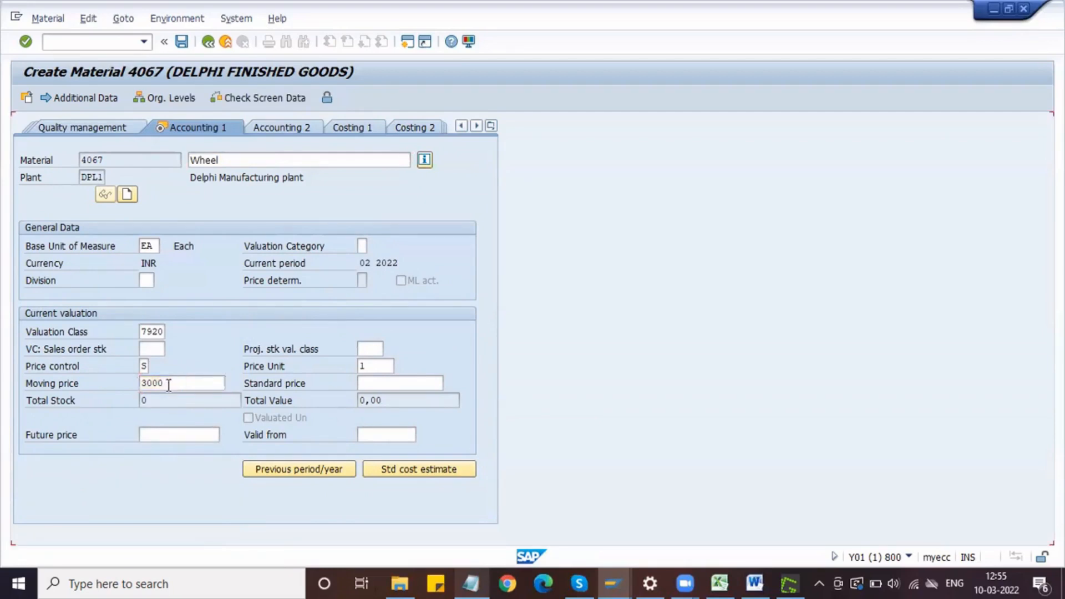
key(Return)
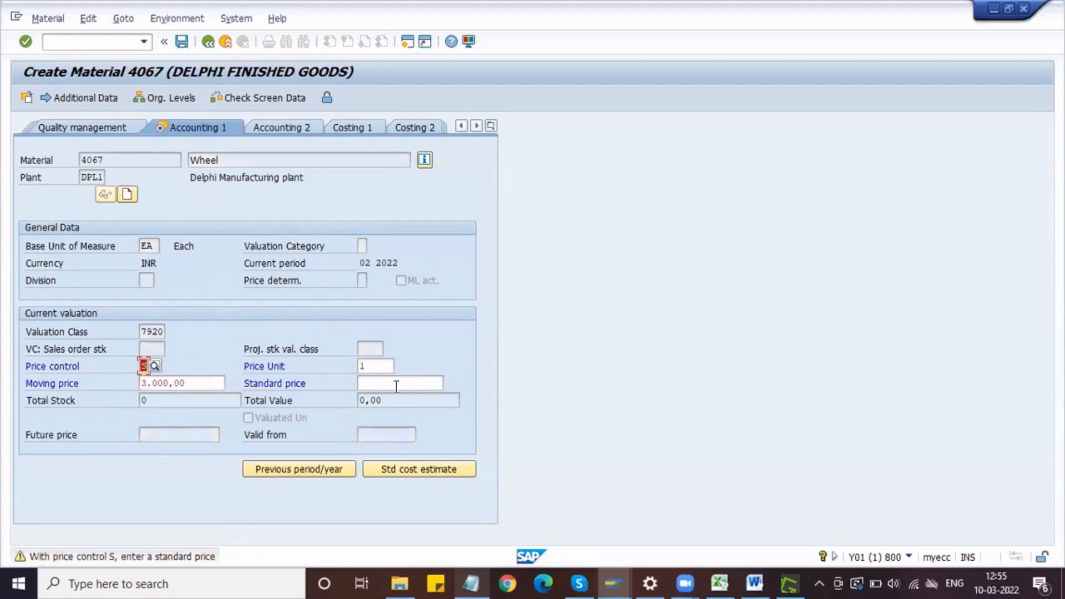
click(376, 385)
key(ctrl+c)
key(shift+Tab)
key(Delete)
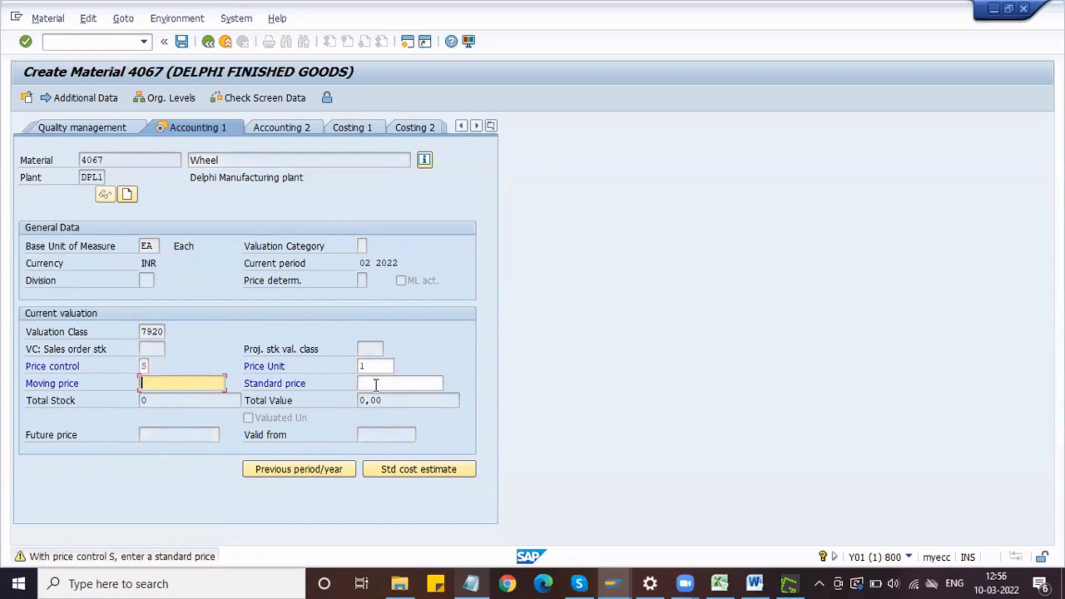
Step: Set the wheel's standard price to 3000 and proceed from the Accounting 1 view
click(367, 383)
key(ctrl+v)
key(BackSpace)
key(BackSpace)
key(BackSpace)
key(BackSpace)
key(BackSpace)
key(BackSpace)
key(BackSpace)
key(BackSpace)
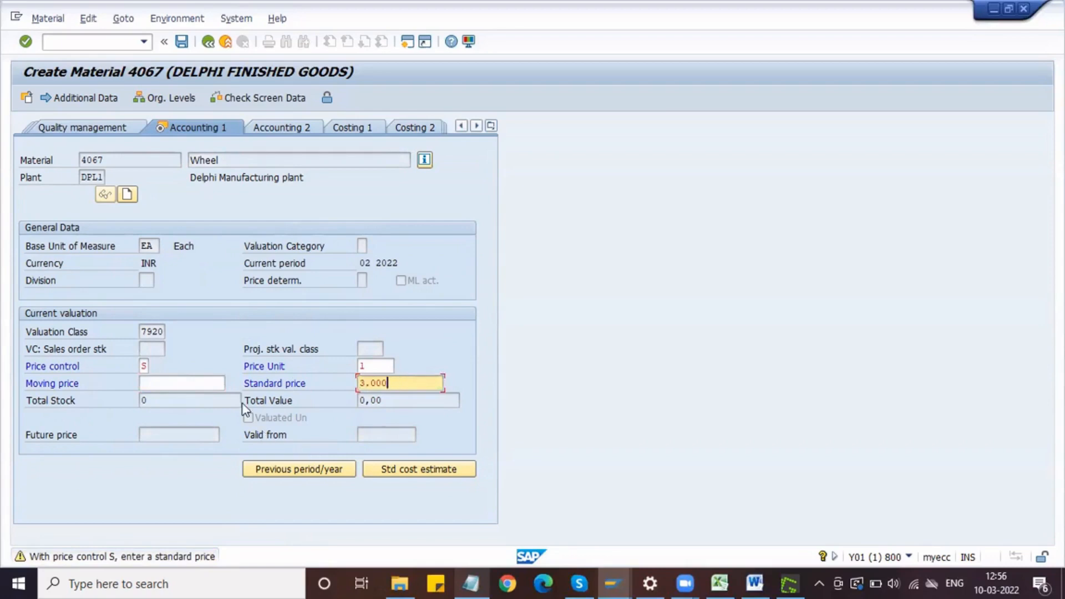
text(3000)
key(Return)
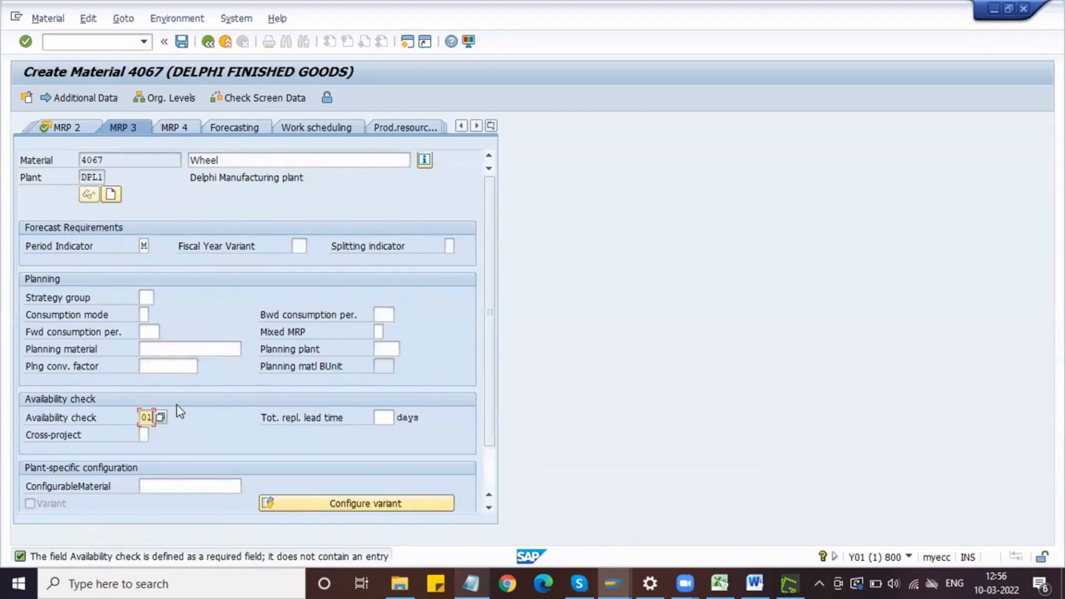
Step: Enter availability check 01 for the wheel in MRP 3, continue through the remaining views and save the material
key(Return)
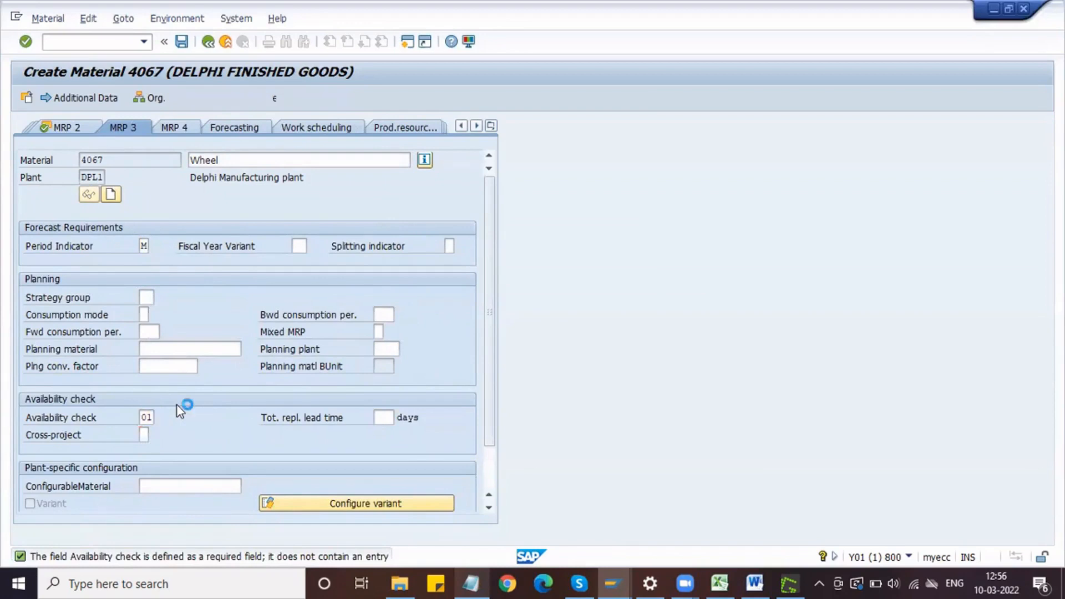
key(Return)
key(Return)
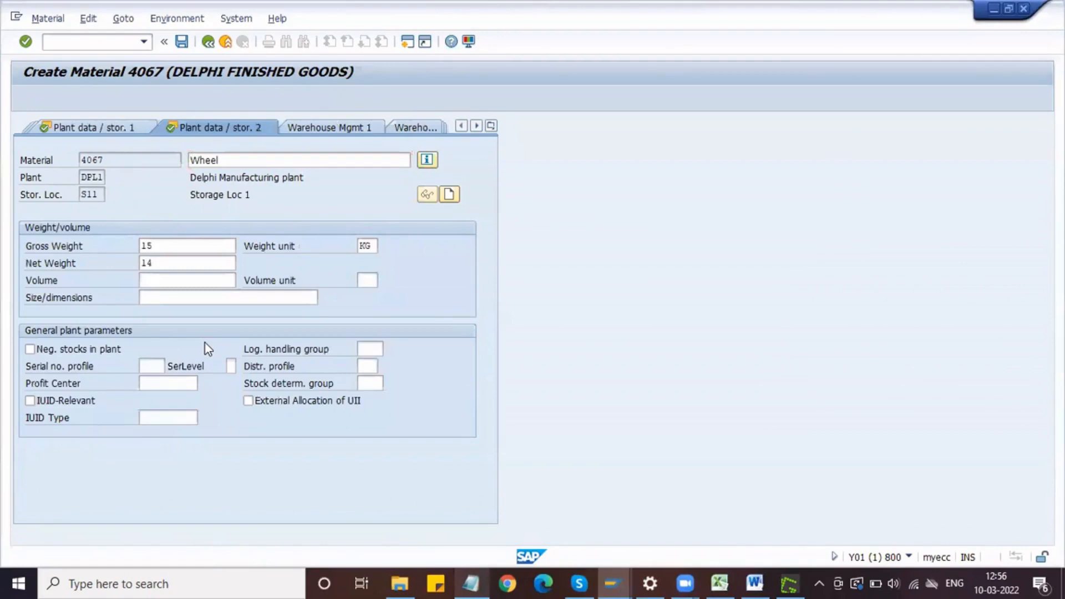
key(Return)
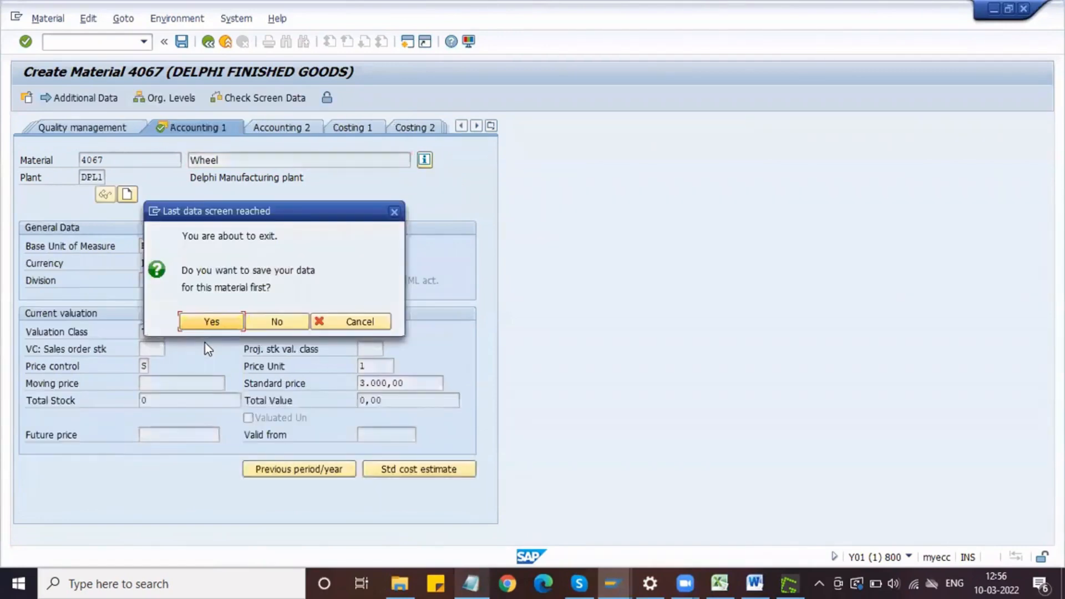
click(203, 315)
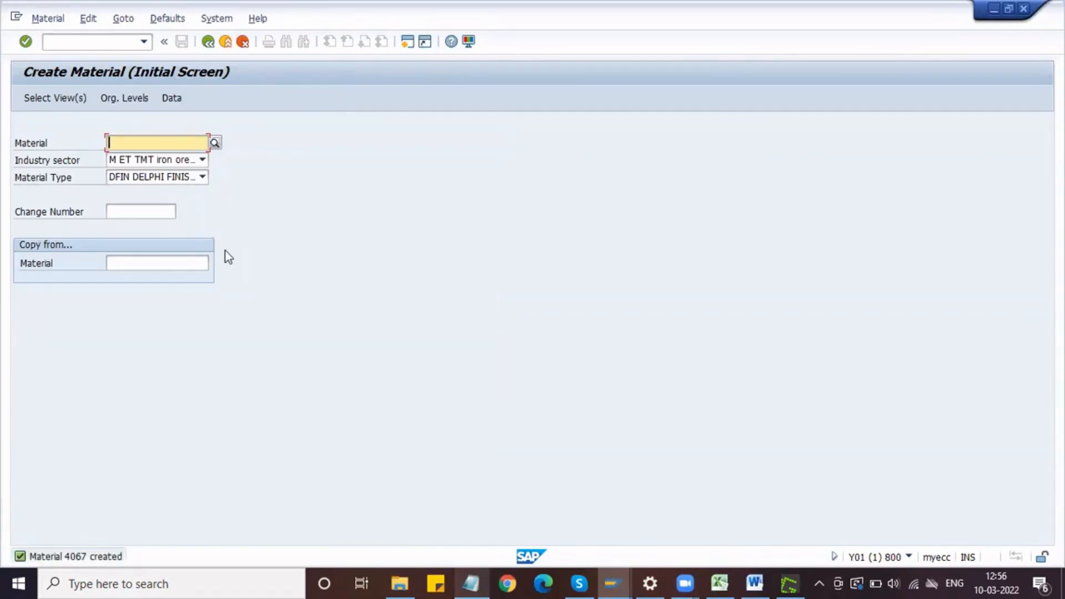
Step: Switch to the Notepad prerequisites and highlight the raw and finished materials section, then the BOM - Bill of materials item
click(471, 582)
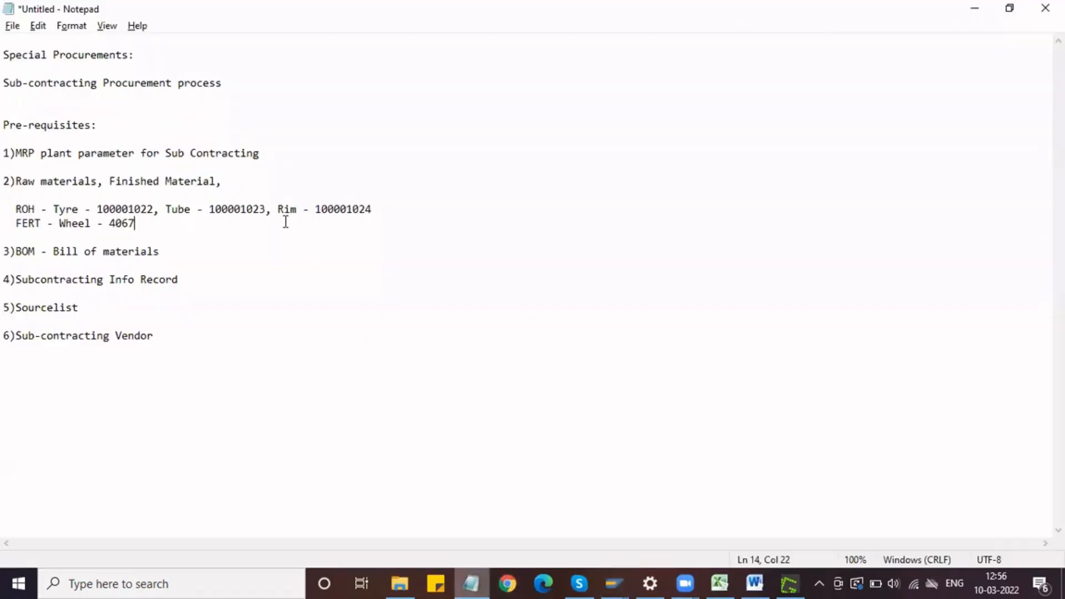
drag(136, 224, 8, 181)
drag(170, 252, 3, 252)
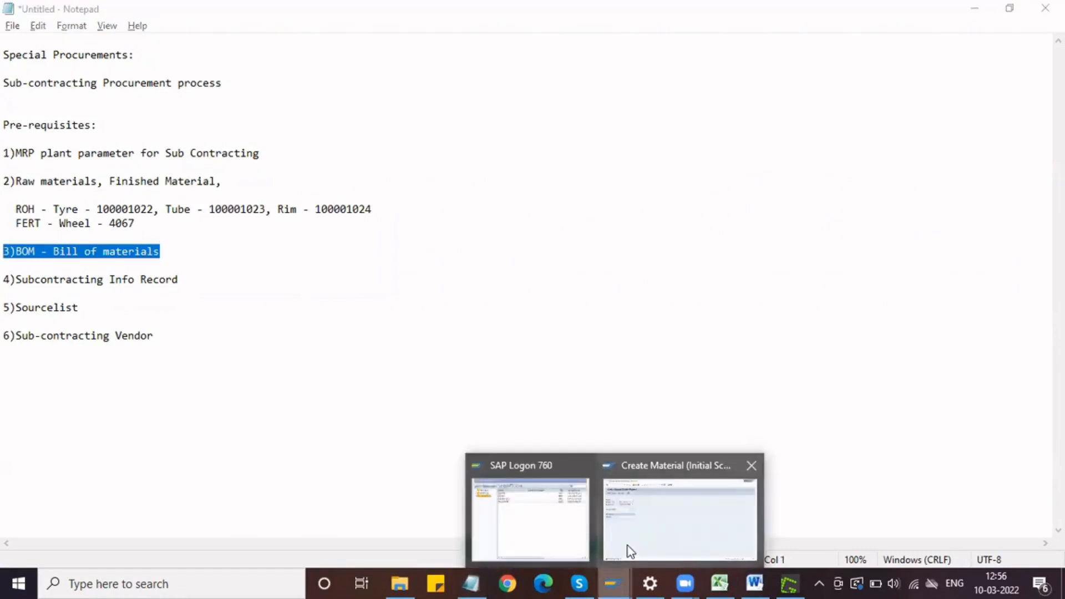
Step: Switch back to SAP and open material 4067 for display with transaction MM03
click(627, 551)
click(100, 43)
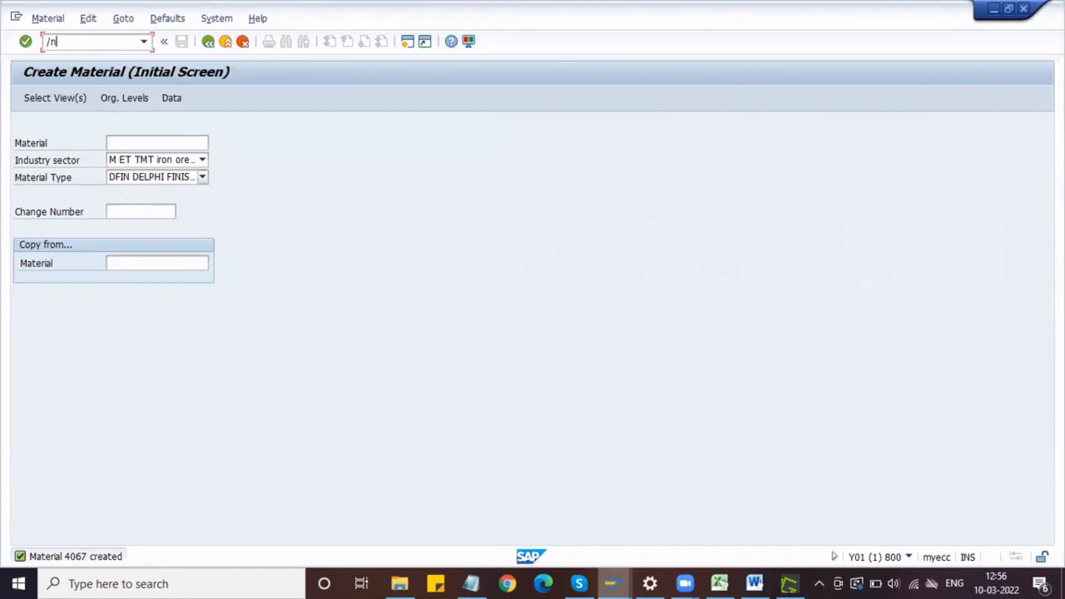
text(/nmm03)
key(Return)
key(Return)
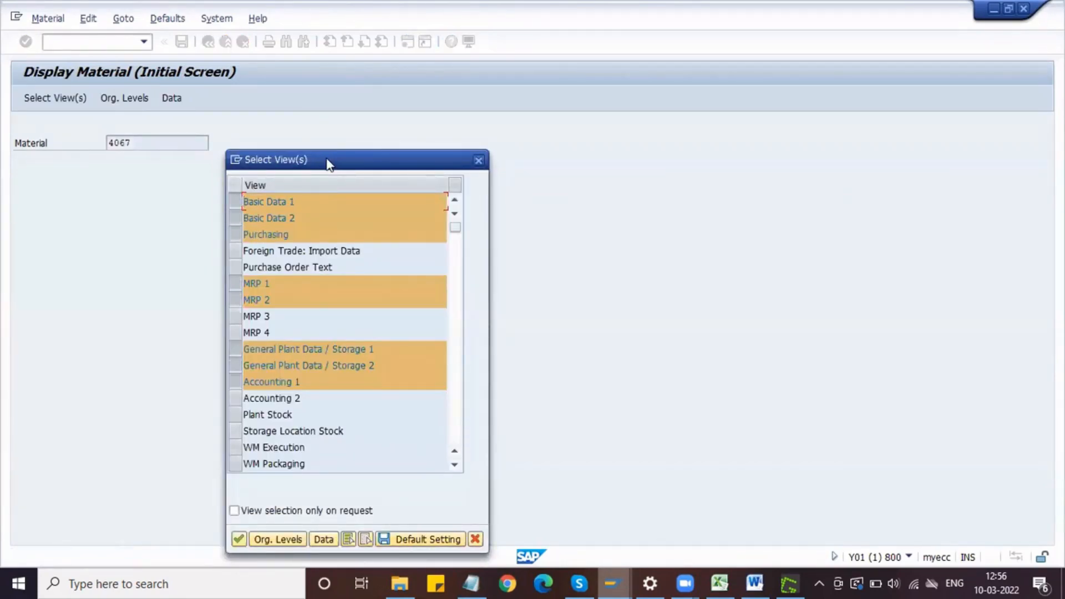
Step: Clear the preselected views, select only MRP 2 and display it for the wheel
drag(329, 165, 255, 128)
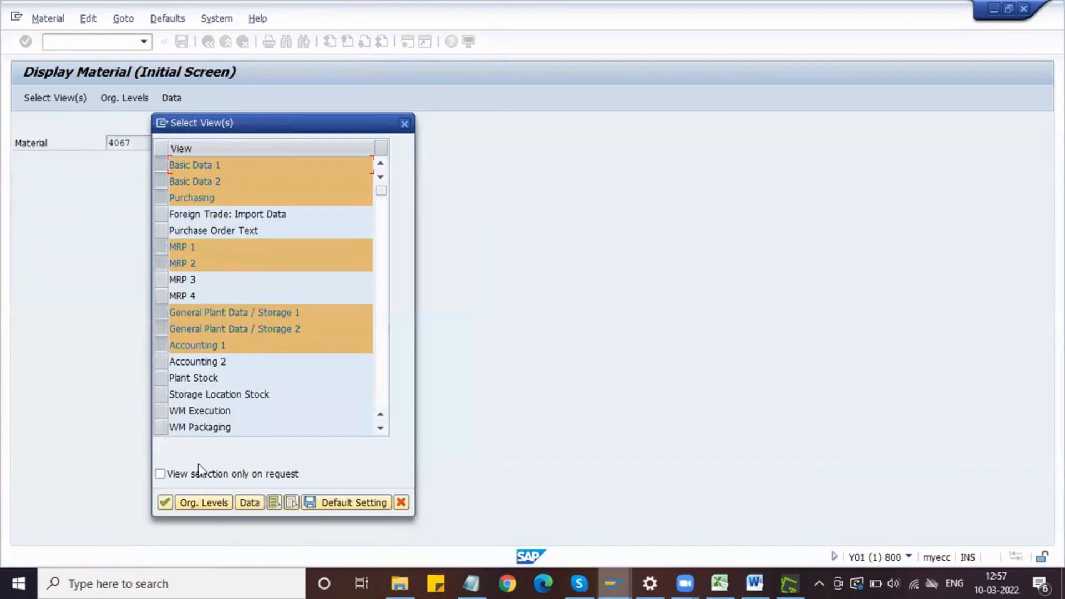
click(164, 311)
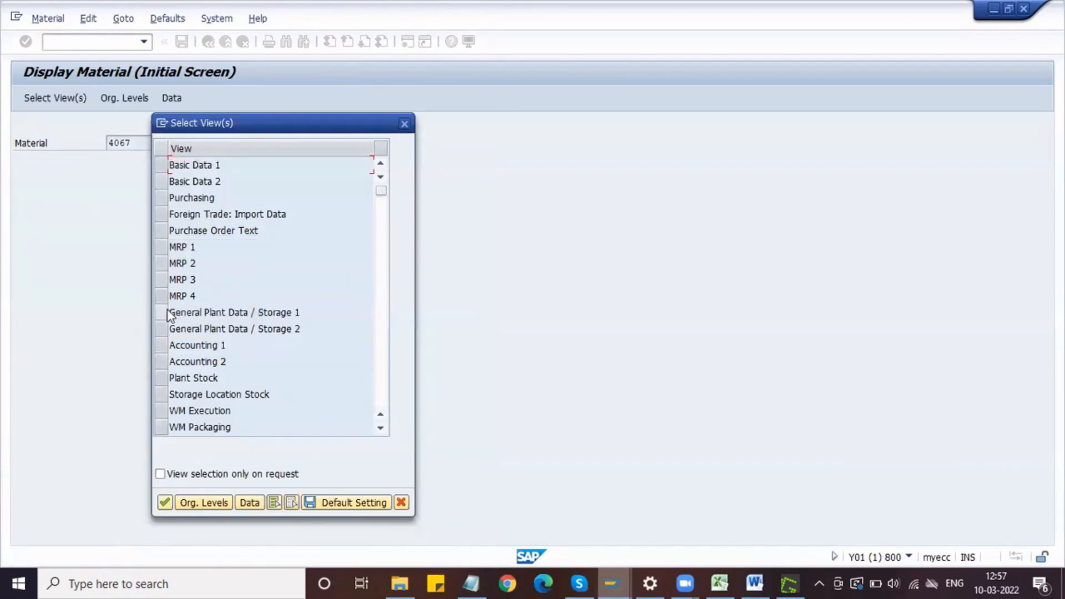
click(162, 261)
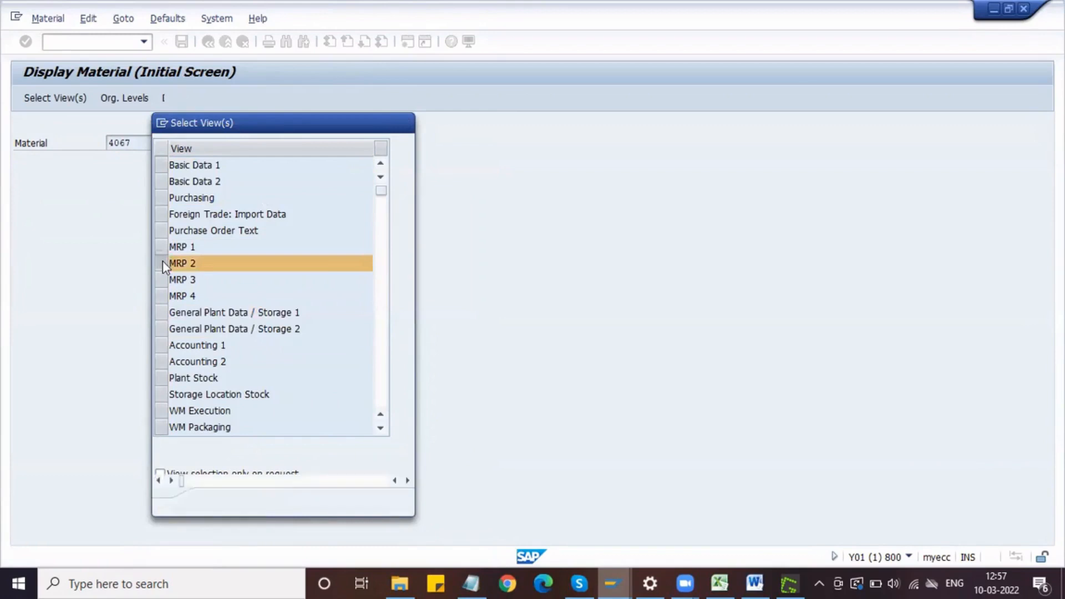
key(Return)
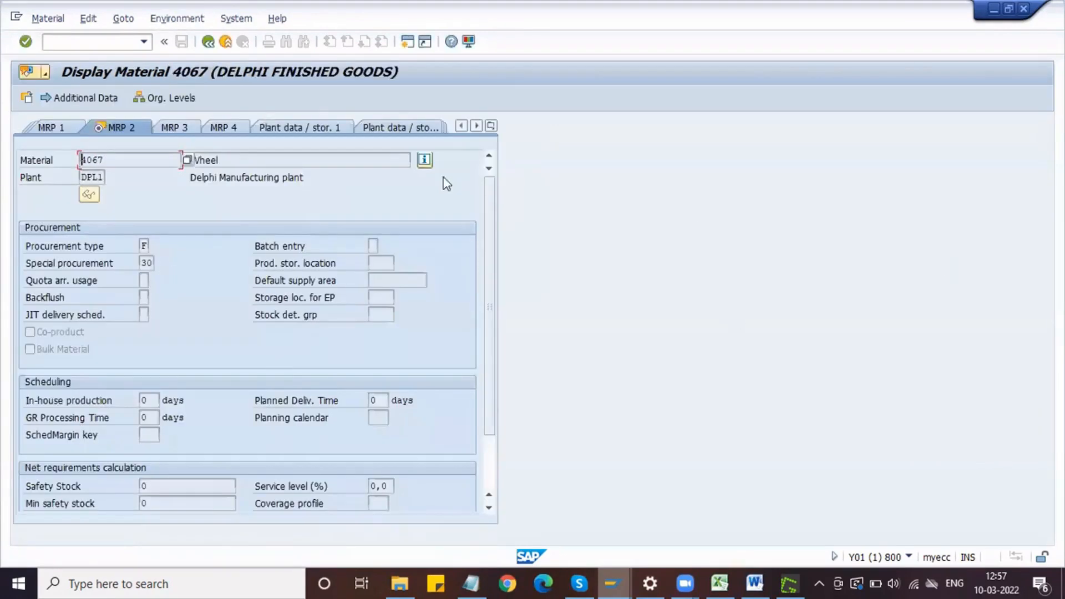
Step: Capture the wheel's MRP 2 header and Procurement section as a screenshot and open it in the Greenshot image editor
click(376, 157)
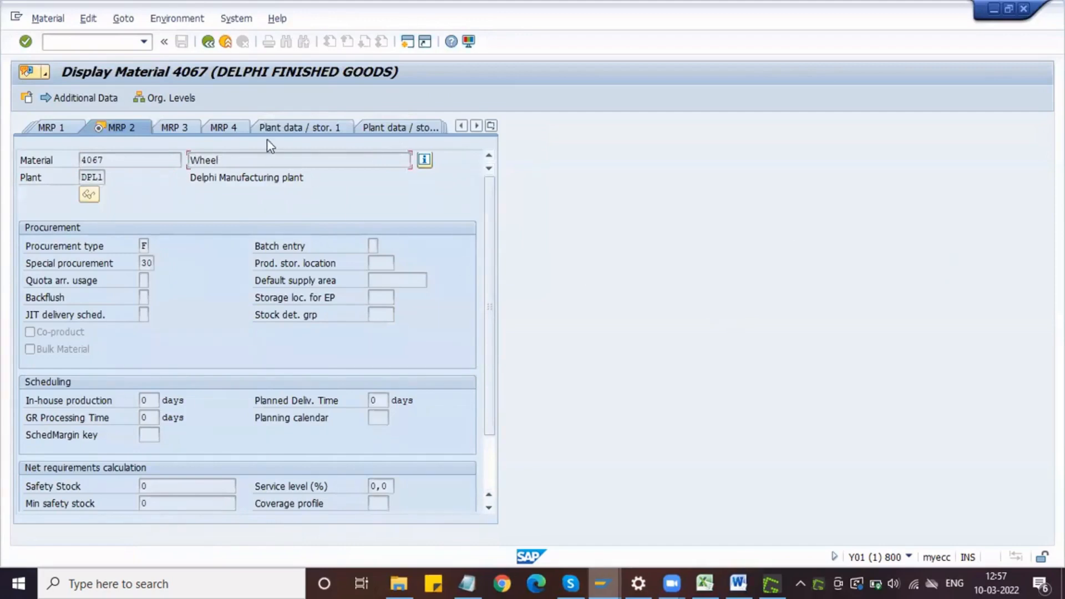
key(Print)
drag(3, 23, 512, 359)
mouse_move(584, 380)
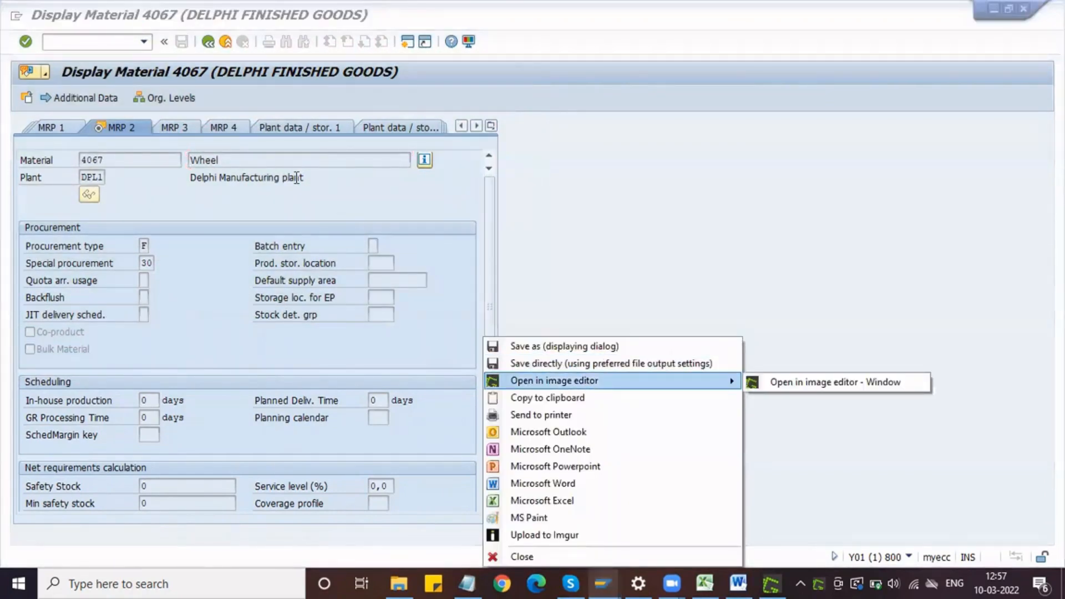
click(585, 381)
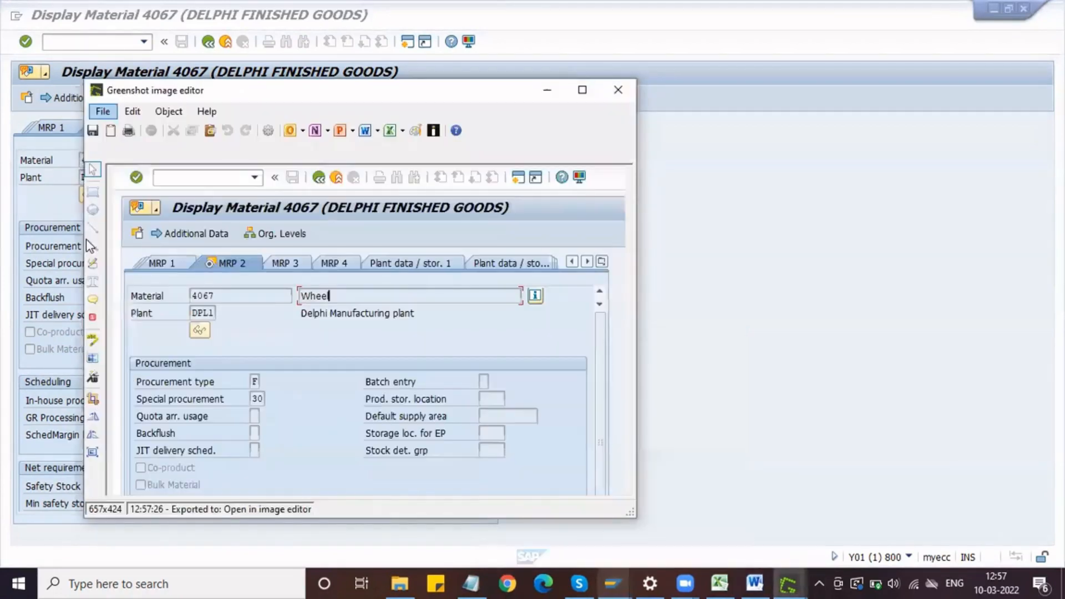
Step: Draw a rectangle around the Special procurement 30 field in the screenshot and copy the image to the clipboard
click(92, 193)
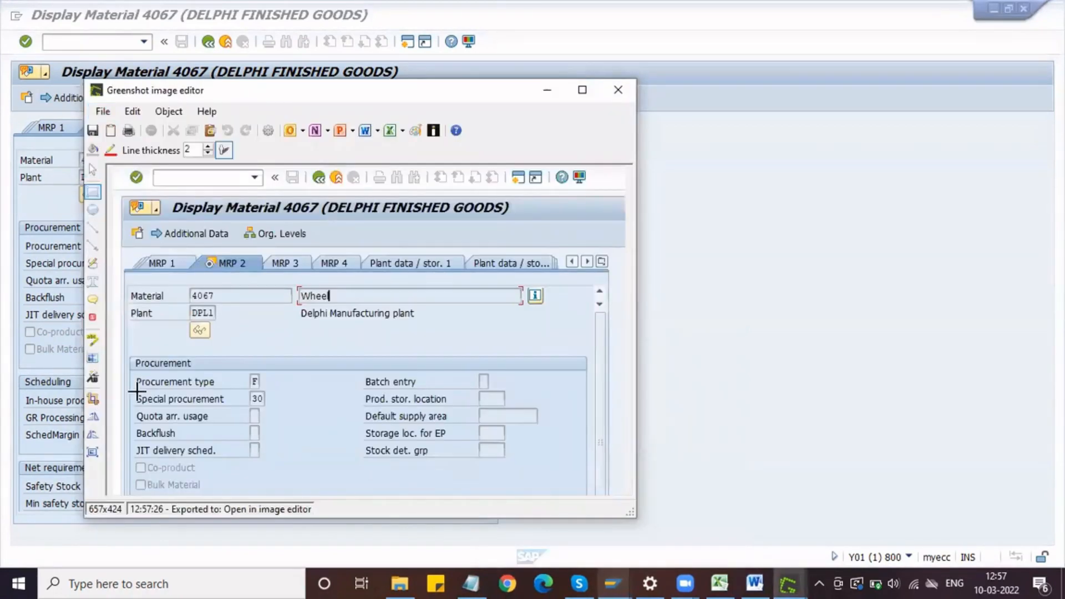
mouse_move(133, 387)
mouse_down()
mouse_move(261, 395)
mouse_move(269, 406)
mouse_up()
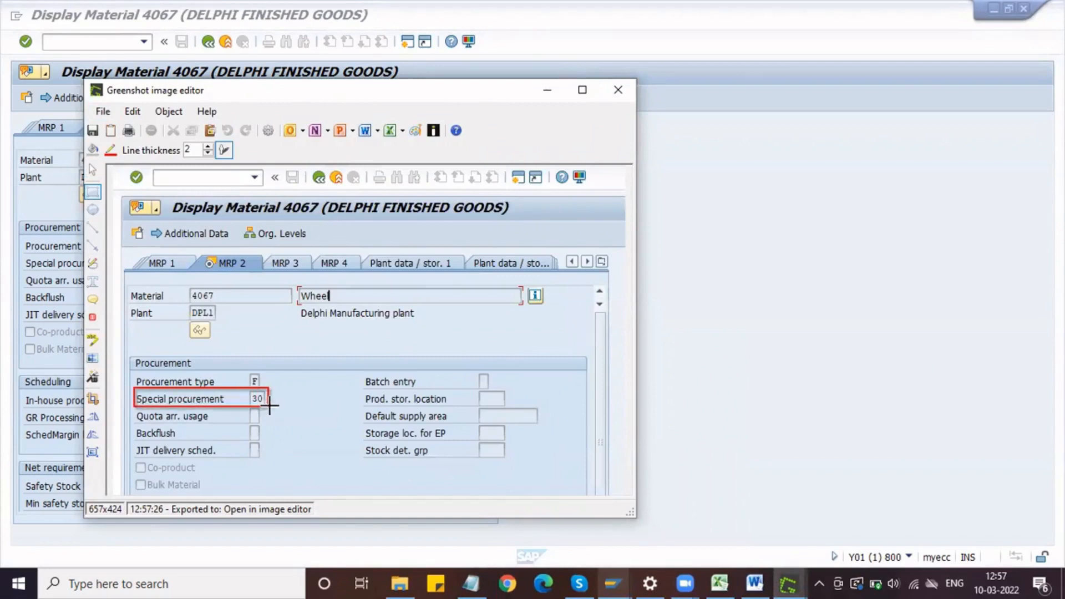
click(102, 110)
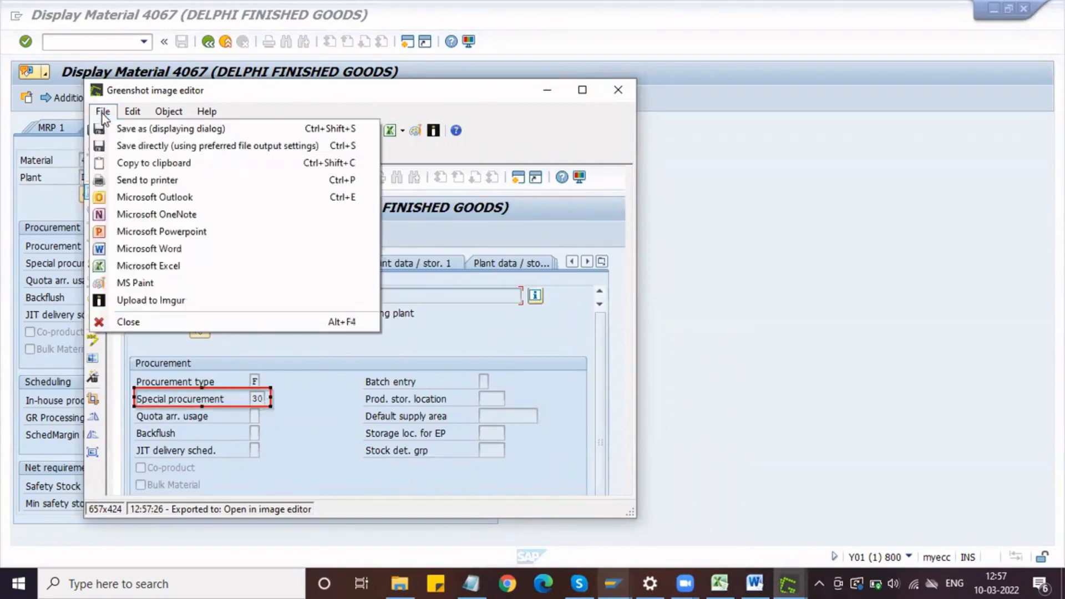
click(147, 163)
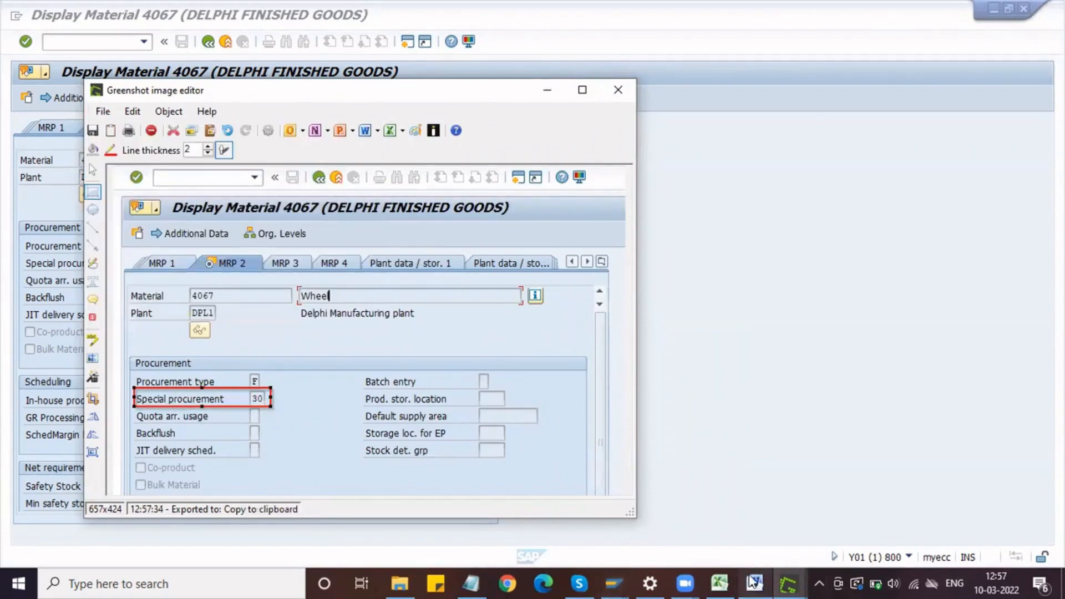
Step: Switch to the Word document and add the line "Material Master Data:" below the Special Procurement screenshot
click(749, 581)
scroll(518, 387, down, 10)
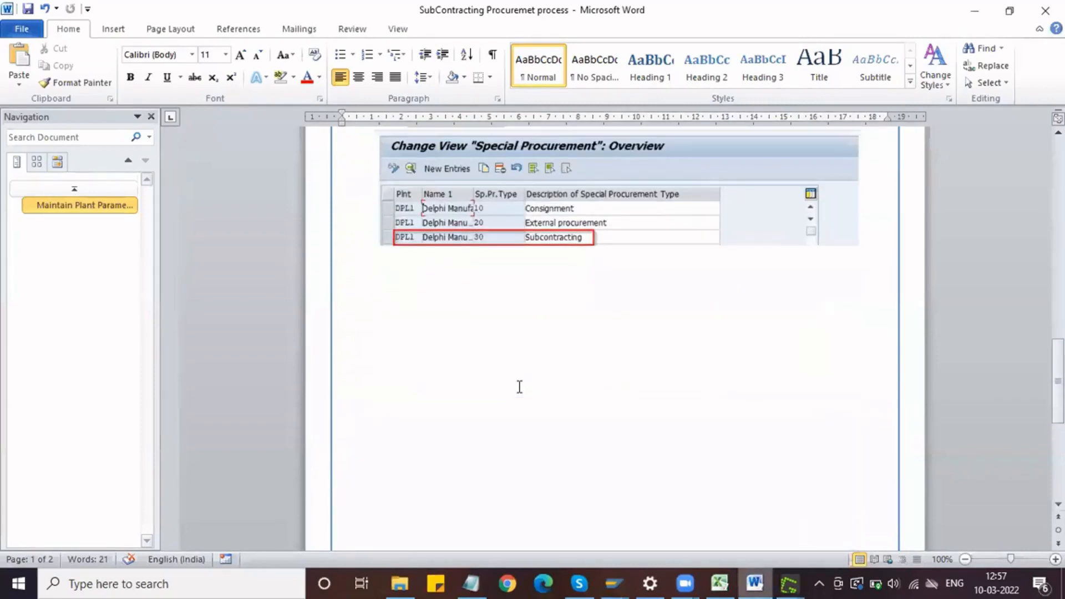
click(872, 233)
key(Return)
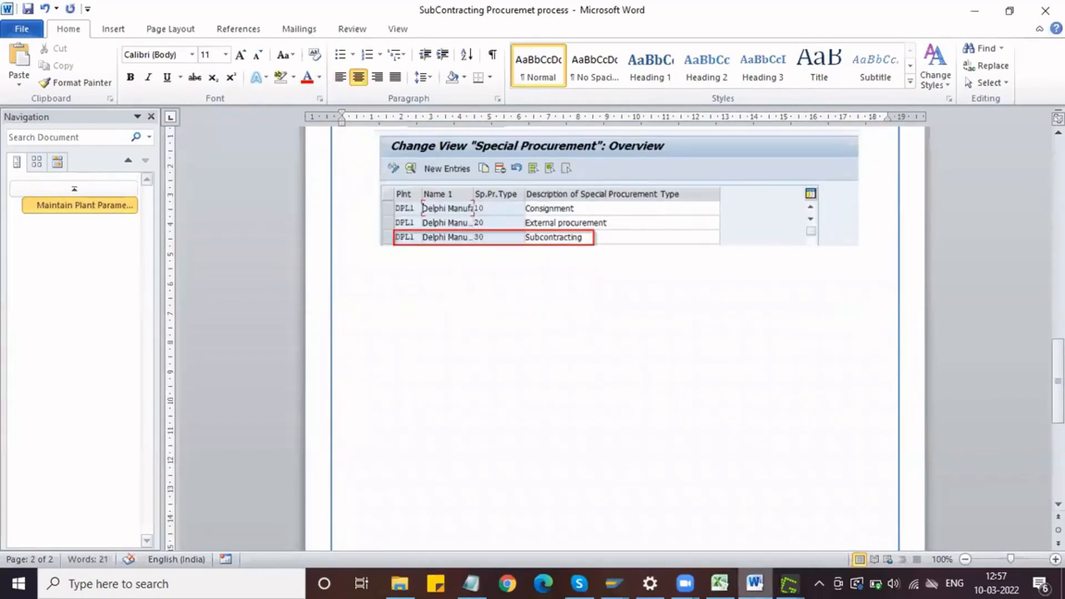
text(Material Maste)
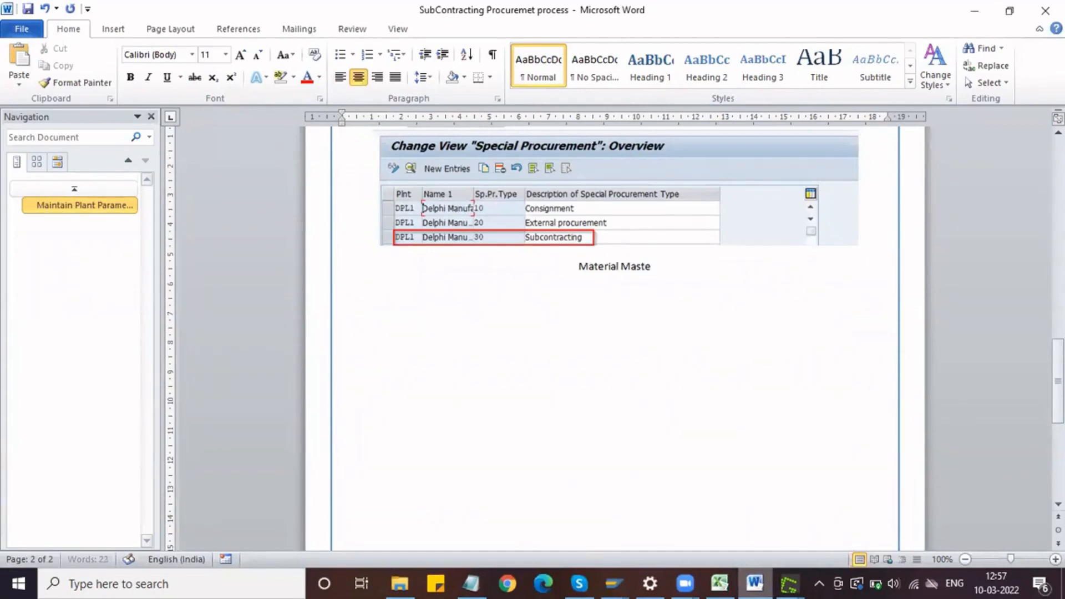
text(r D)
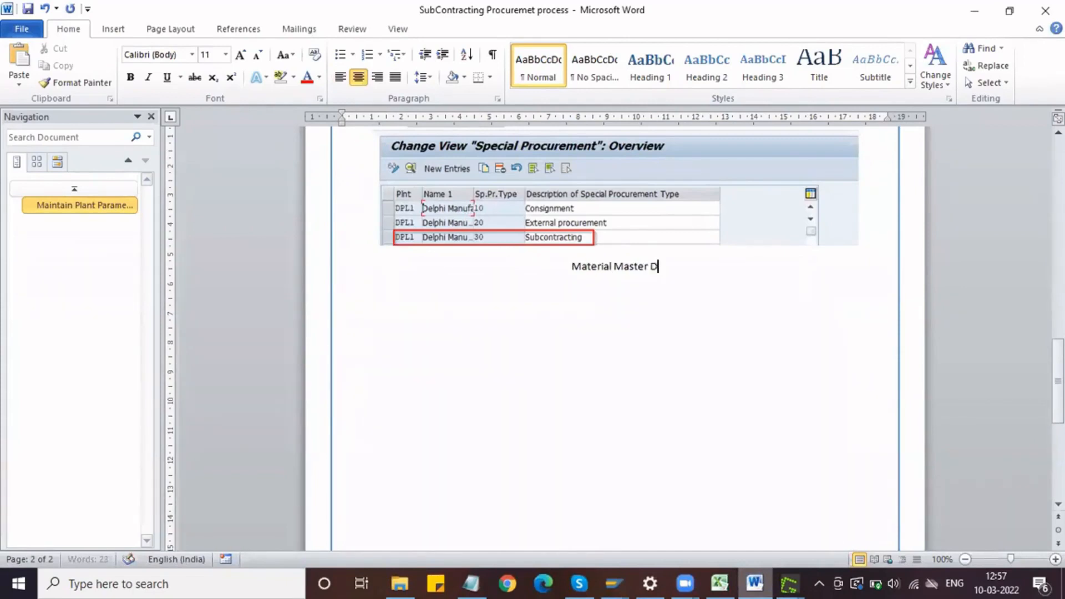
text(ata:)
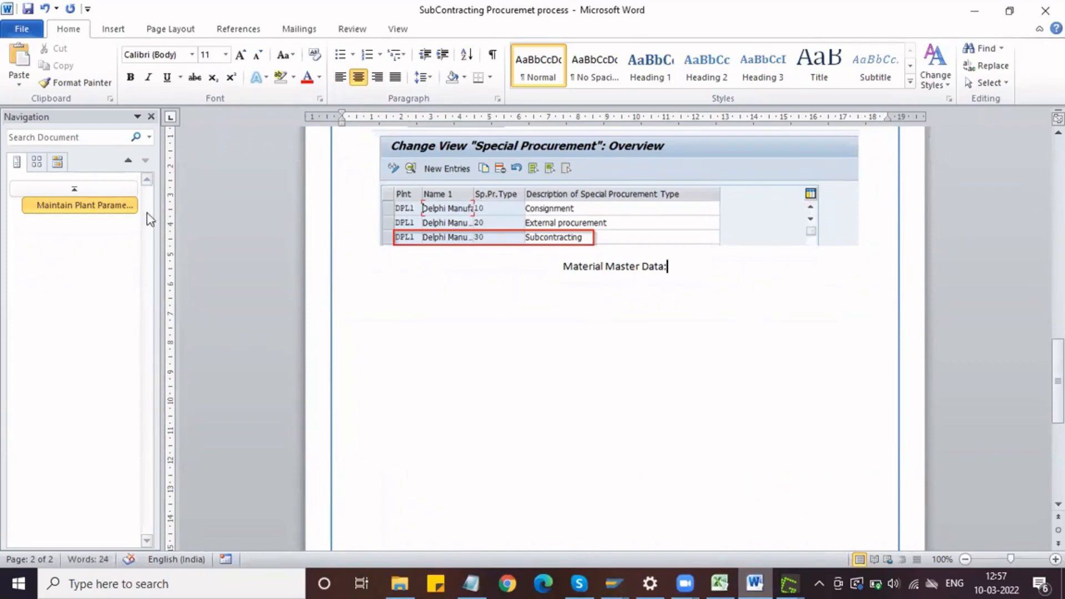
Step: Copy the formatting of the "Maintain Plant Parameters:" heading onto the "Material Master Data:" line with Format Painter
click(123, 207)
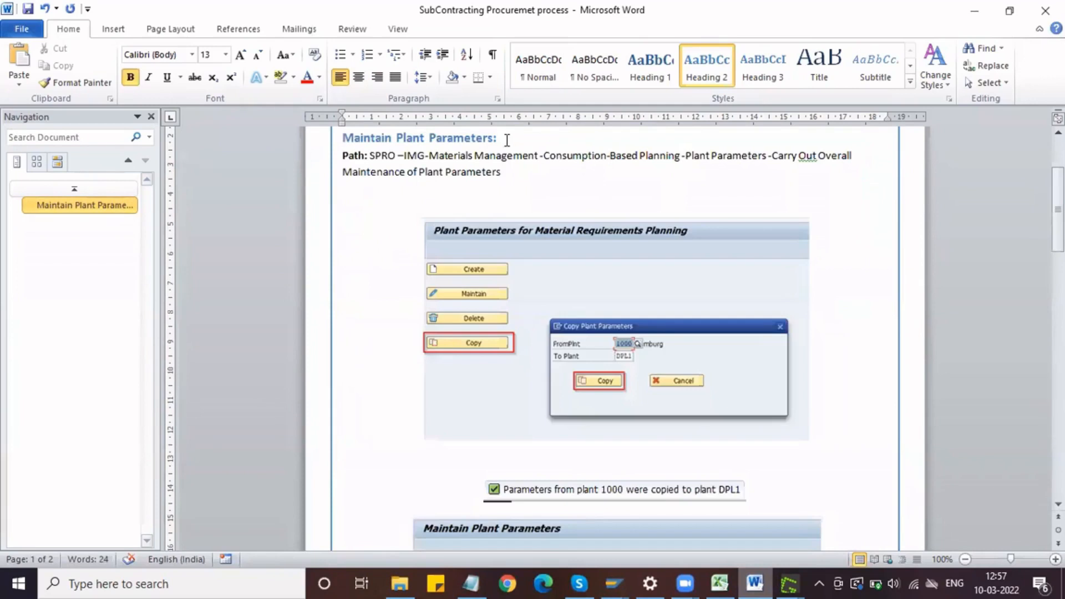
drag(507, 140, 317, 138)
click(91, 82)
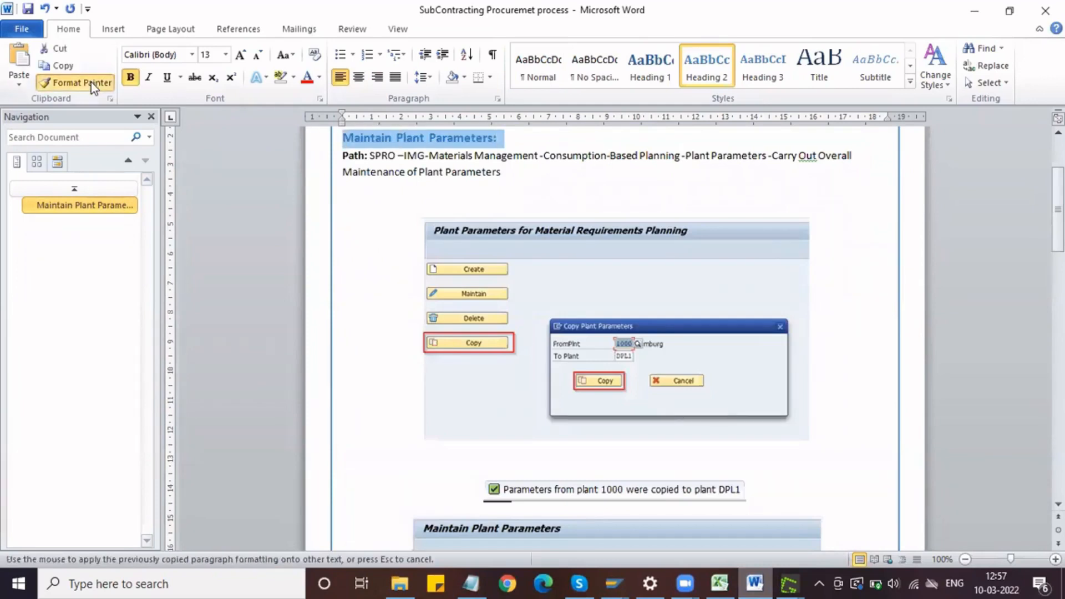
scroll(437, 280, down, 15)
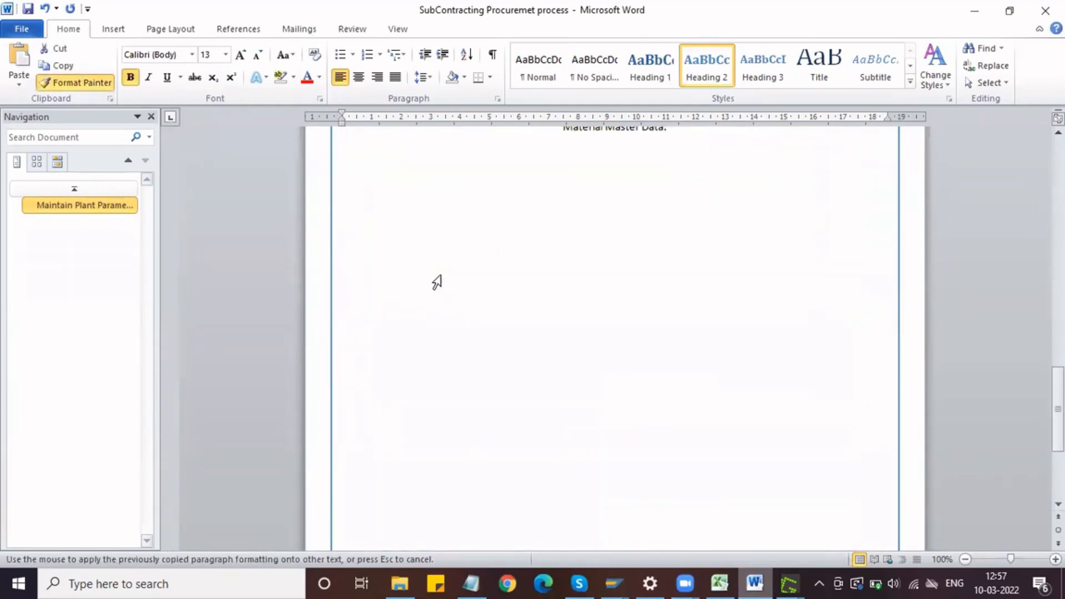
scroll(437, 280, up, 5)
drag(663, 351, 525, 361)
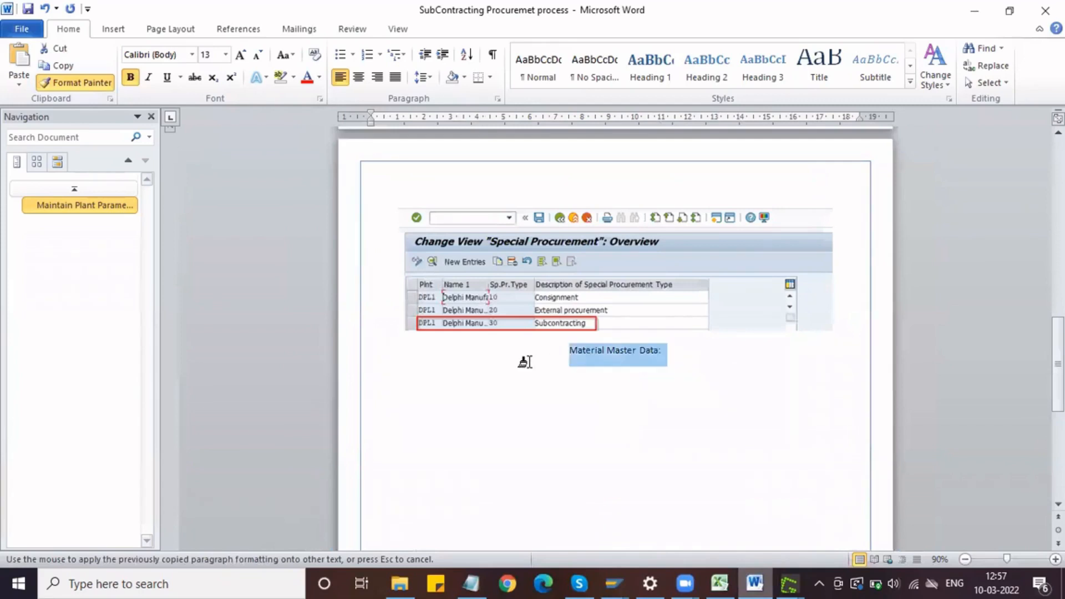
Step: Add the line "Finished Material" below the "Material Master Data:" heading
key(Down)
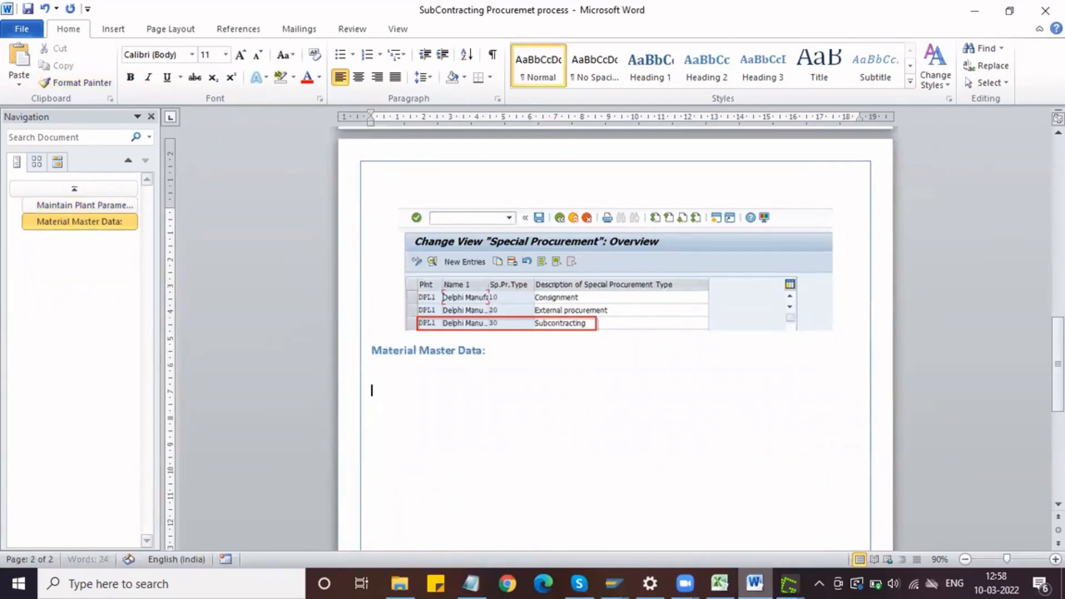
text(Finished Material)
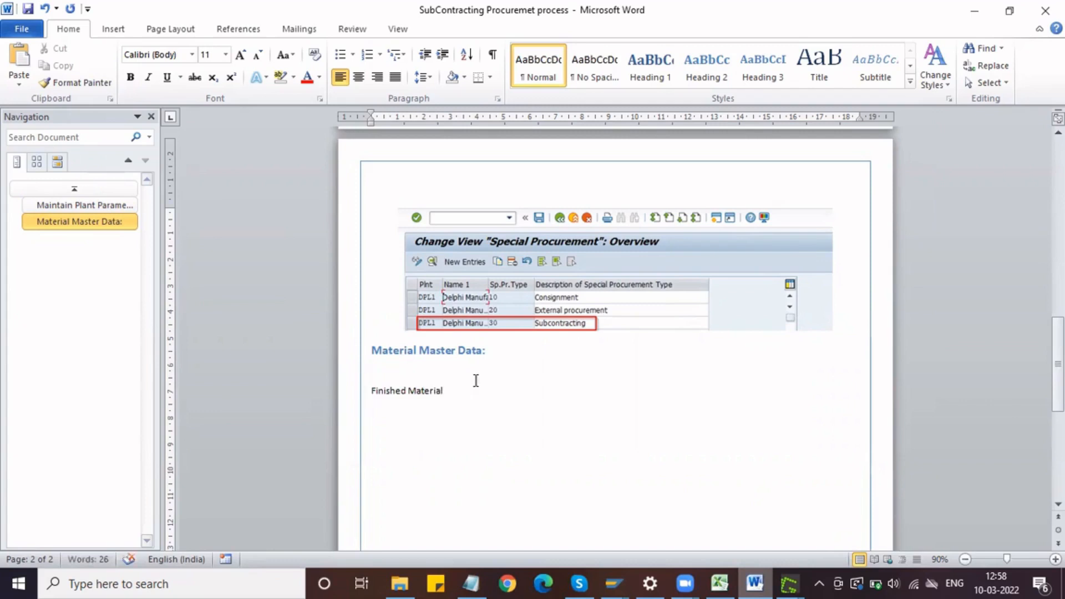
Step: Set the font size of the entire document to 12
scroll(426, 362, up, 15)
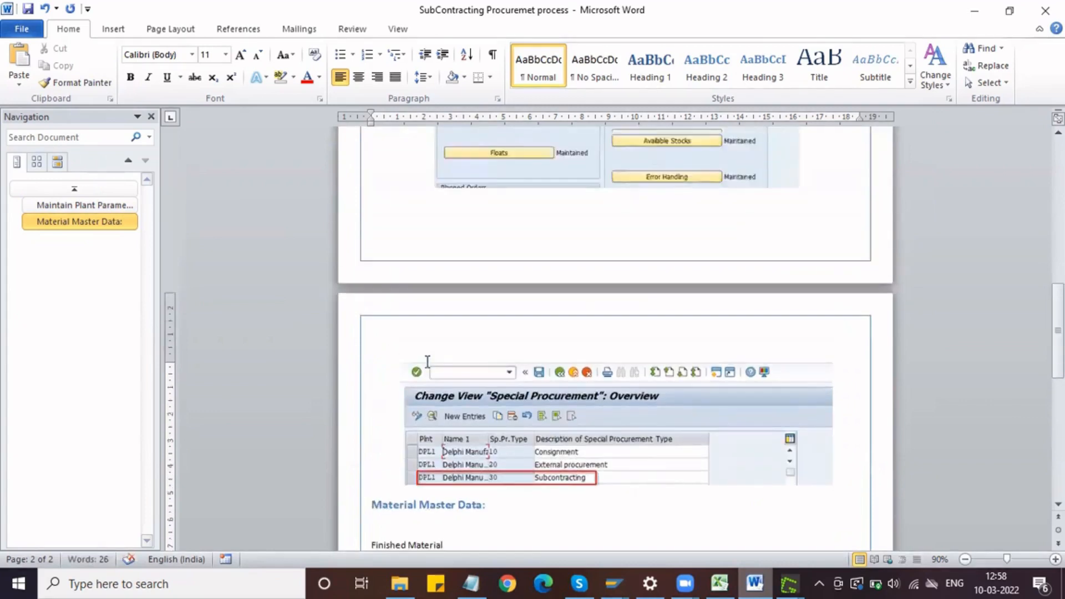
scroll(427, 361, up, 5)
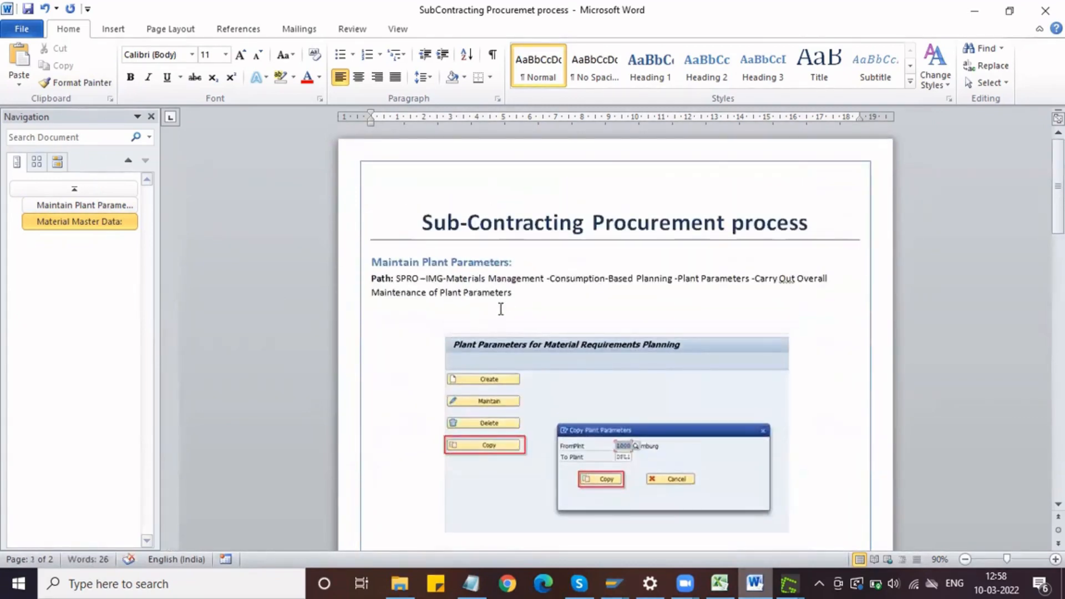
scroll(509, 302, down, 20)
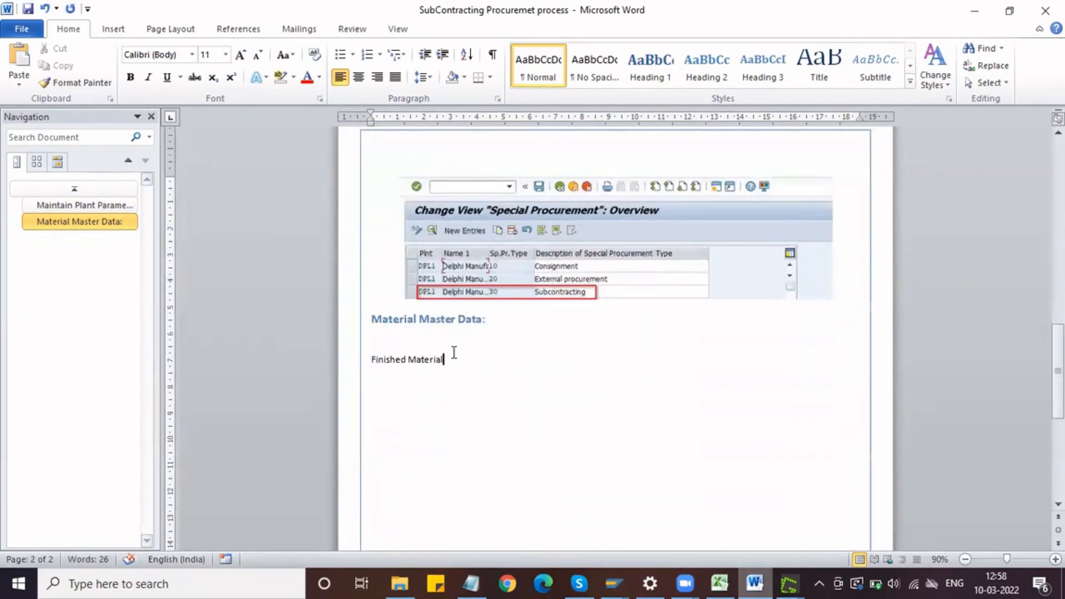
scroll(455, 356, up, 1)
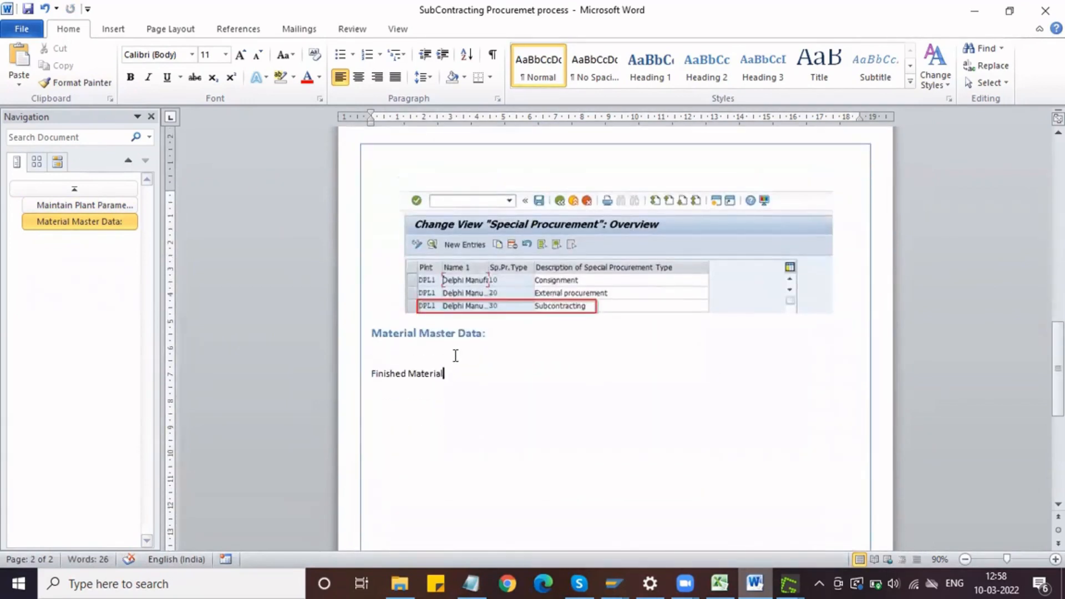
key(ctrl+a)
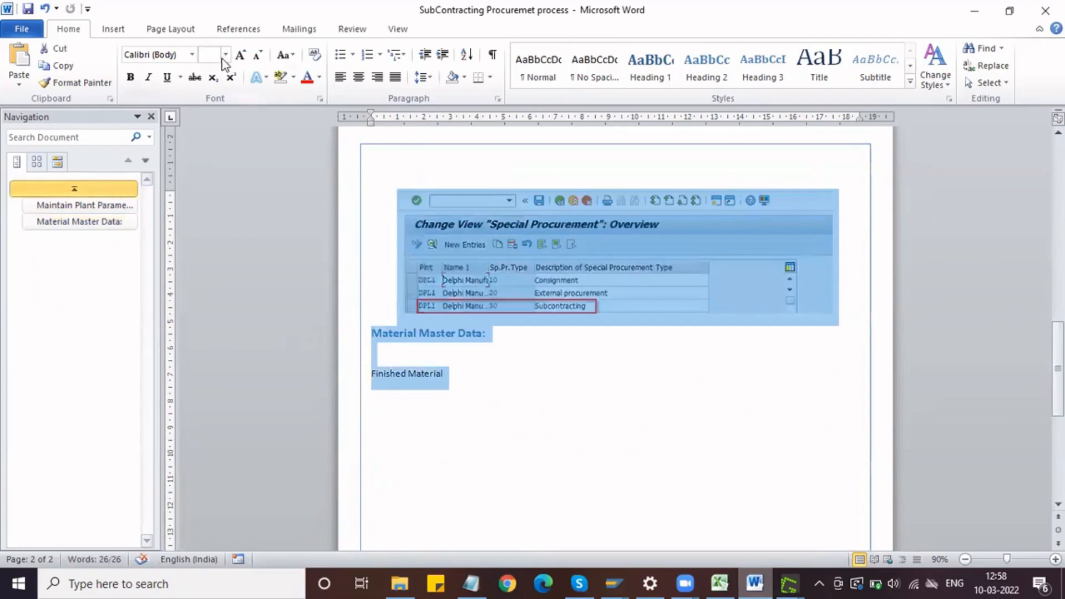
click(226, 55)
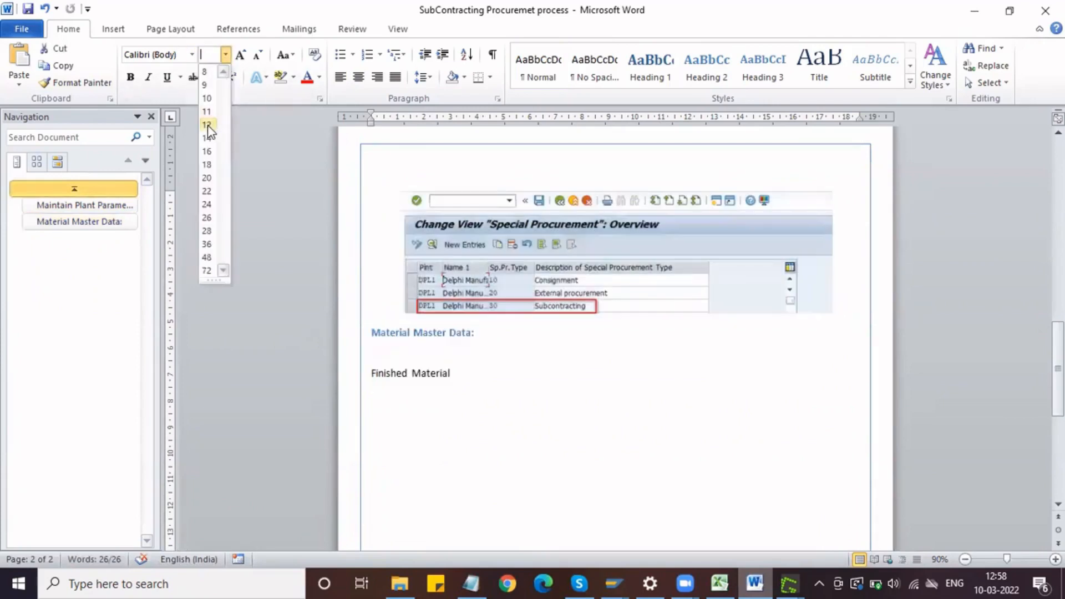
click(207, 126)
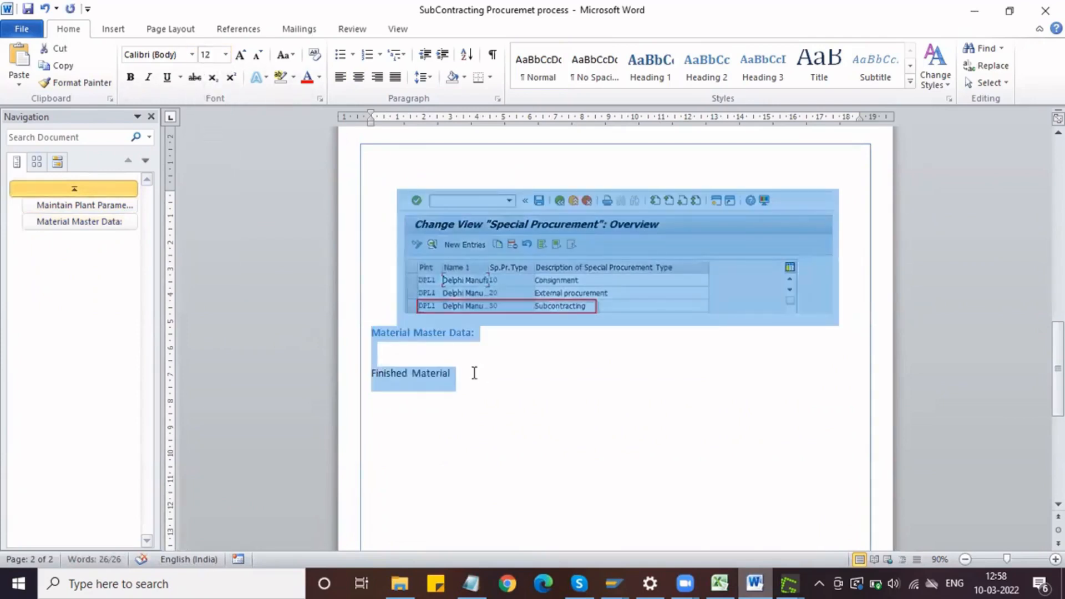
Step: Make the "Finished Material" line a bullet point and start an unbulleted paragraph below it
click(469, 377)
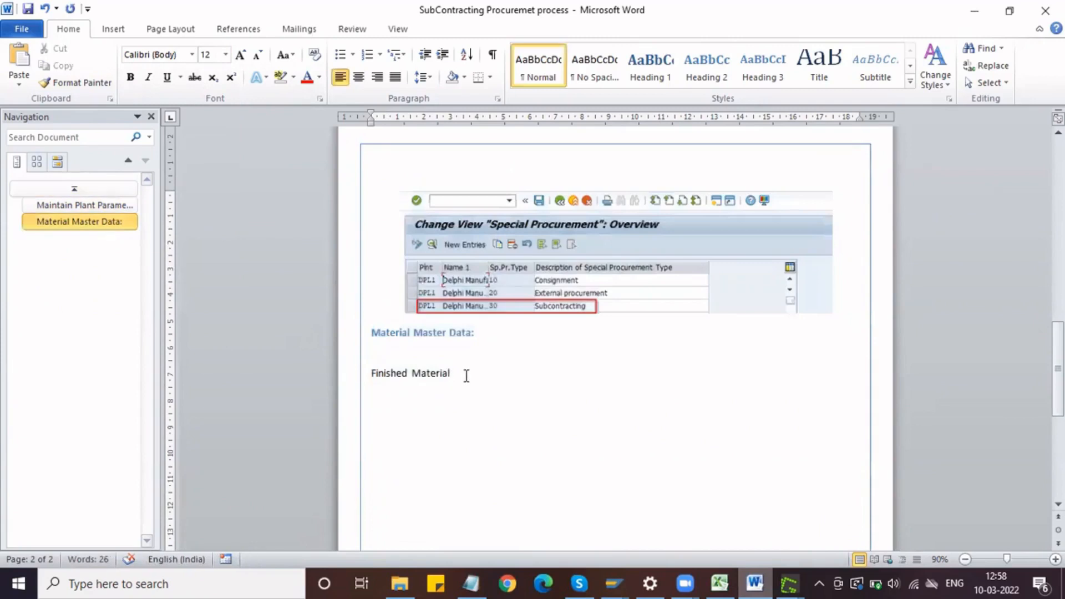
click(339, 54)
key(Return)
key(Return)
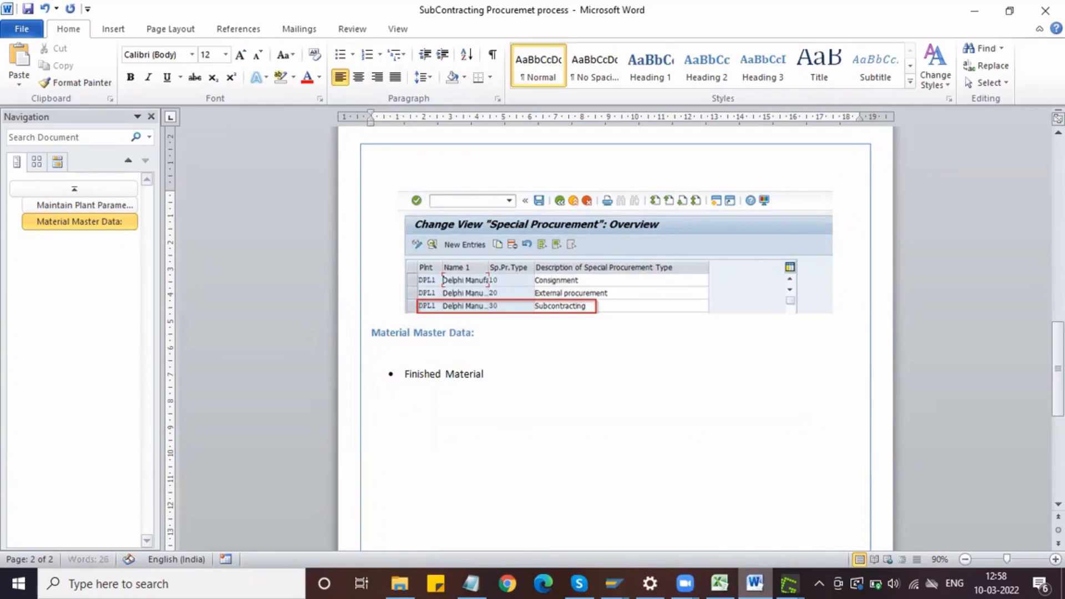
Step: Paste the wheel's MRP 2 screenshot under the "Finished Material" bullet, shrink it, and centre it
key(ctrl+v)
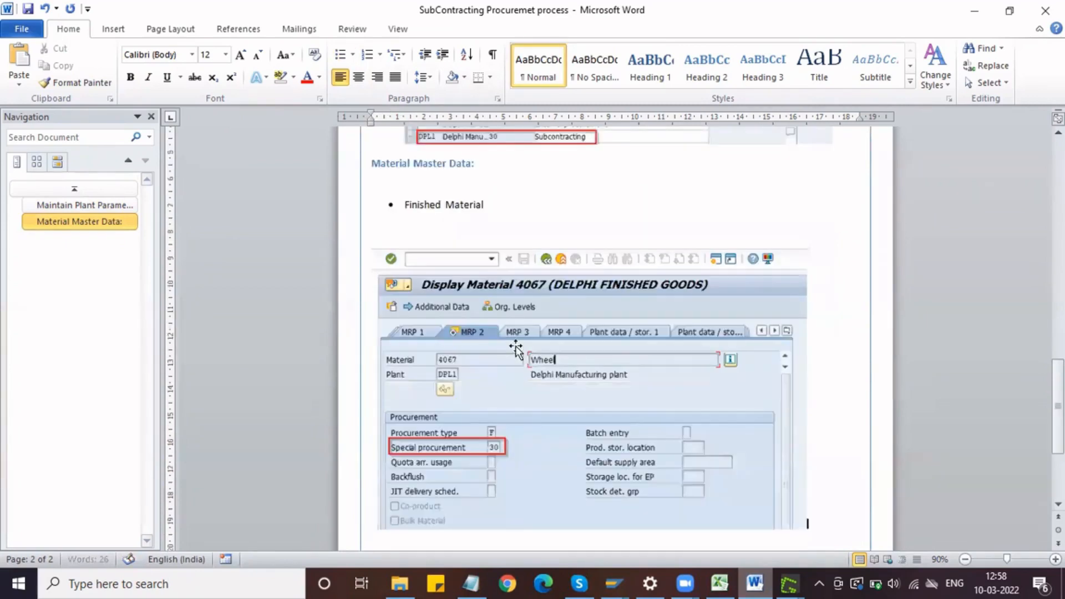
click(511, 361)
drag(807, 530, 681, 438)
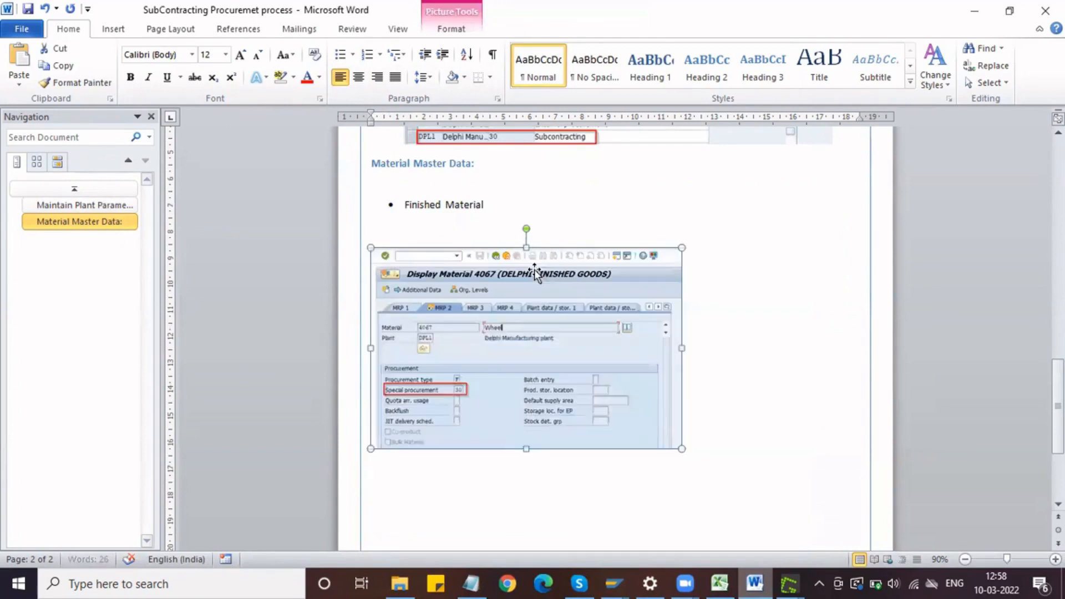
click(358, 79)
Step: Add a left-aligned bullet point "Raw Materials" below the wheel screenshot, followed by an unbulleted paragraph
scroll(543, 303, down, 3)
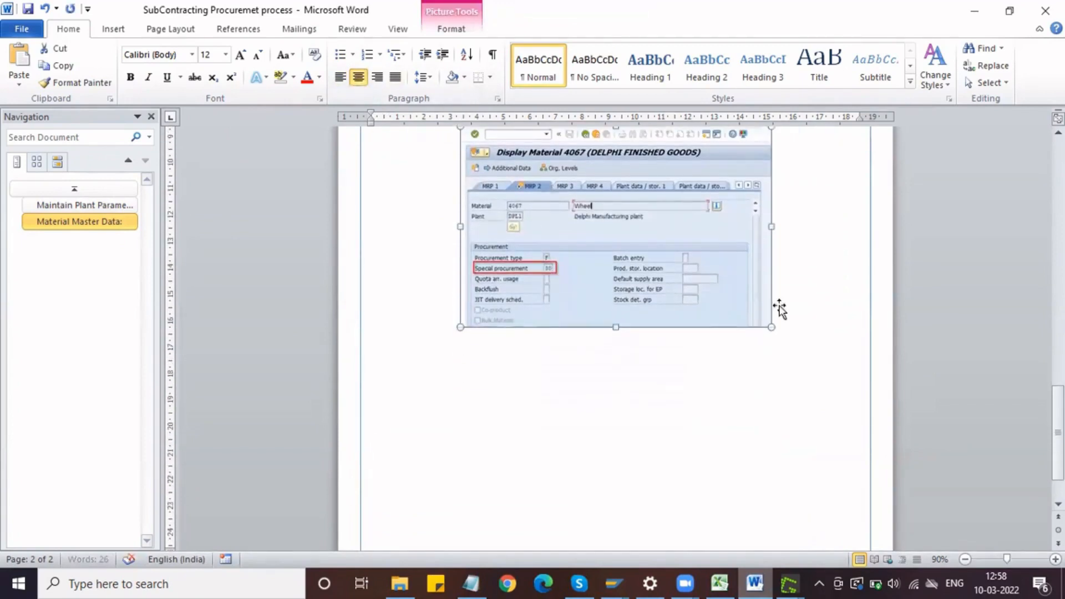
click(801, 313)
key(Return)
text(Raw Material)
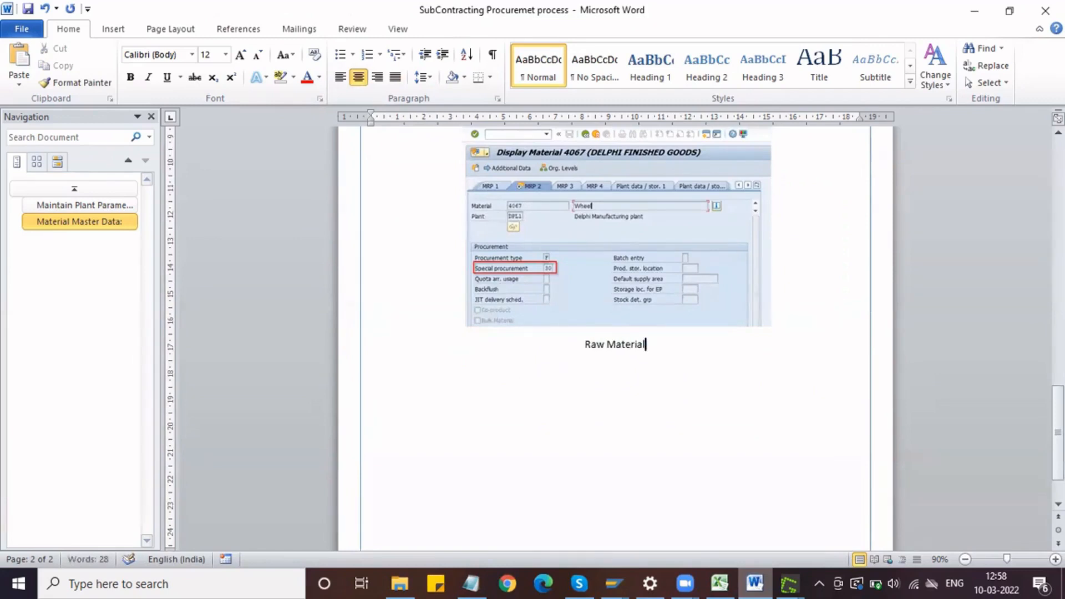
text(s)
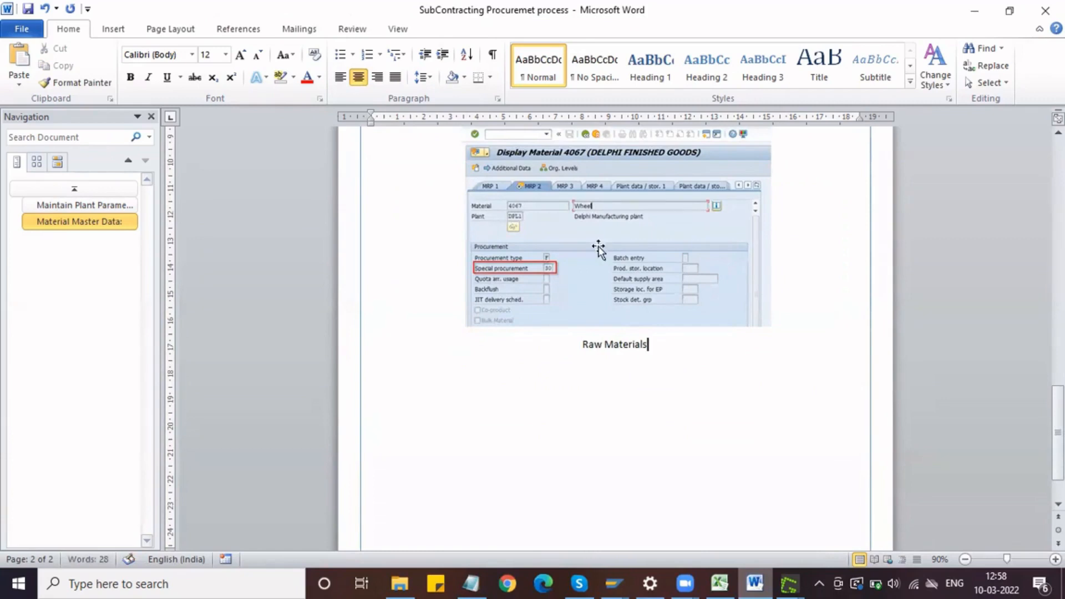
click(339, 55)
click(341, 78)
key(Return)
key(Return)
Step: Switch to the Notepad notes, copy the Tyre's material number 100001022, and return to SAP
click(614, 583)
click(632, 521)
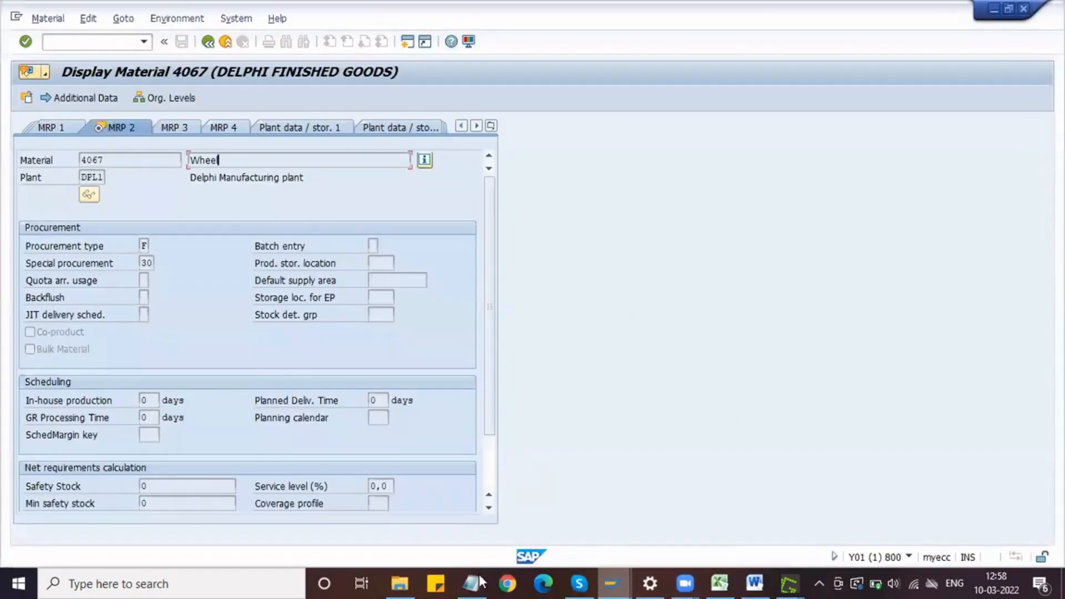
click(471, 583)
double_click(121, 210)
key(ctrl+c)
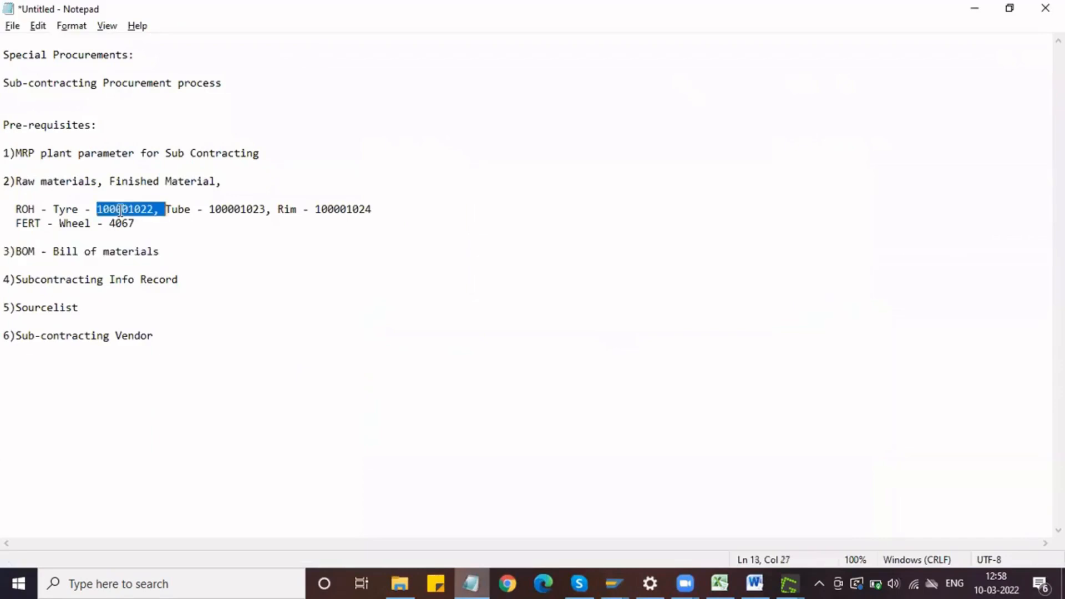
key(alt+Tab)
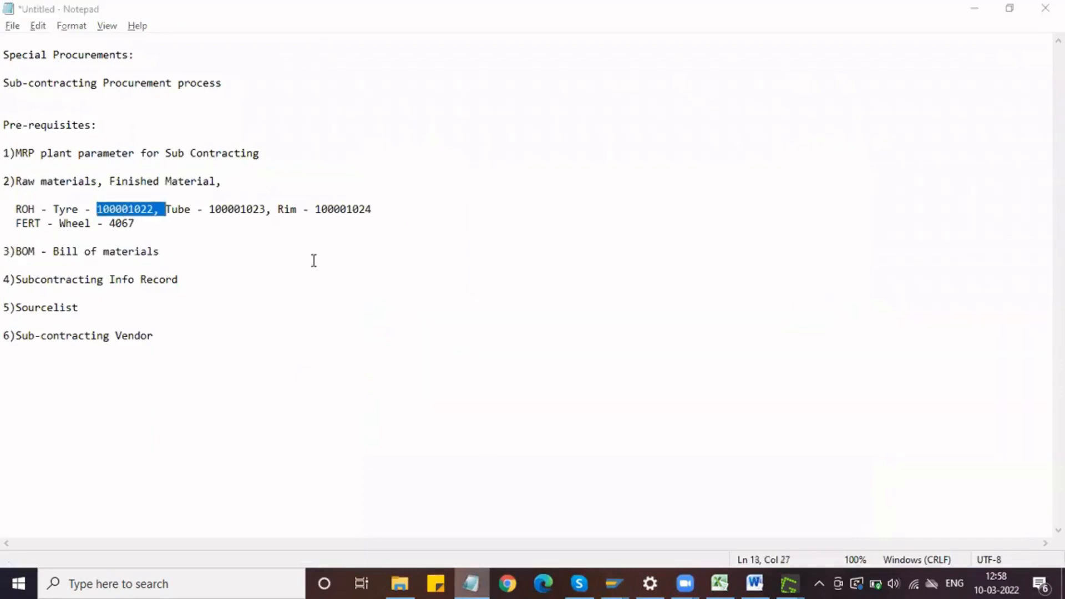
Step: Open the view selection for material 100001022 in Display Material, removing the comma from the pasted number
click(214, 43)
key(ctrl+v)
key(Return)
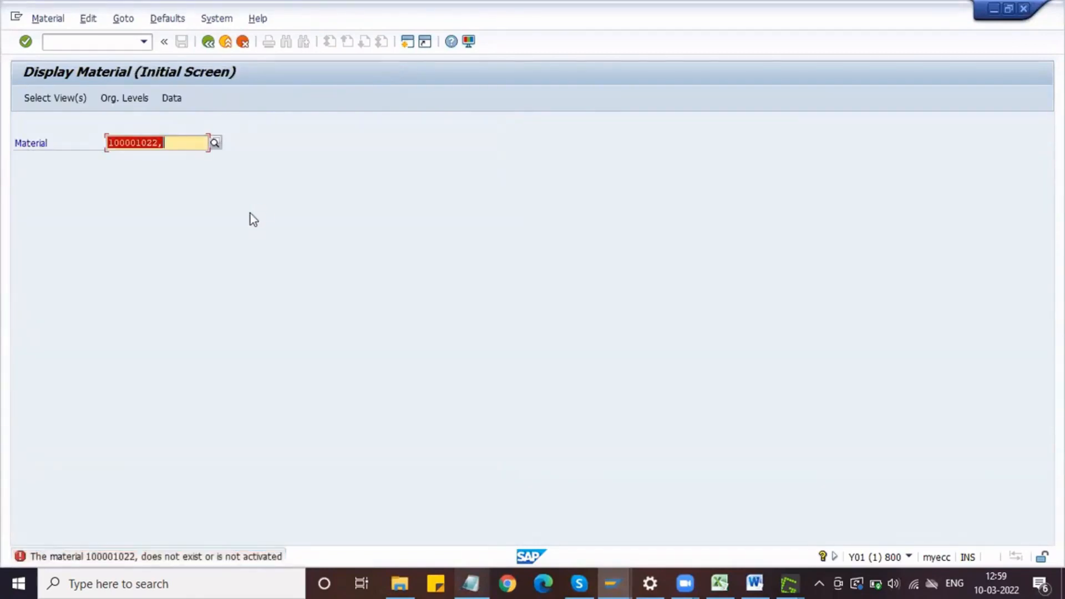
key(Left)
key(Right)
key(Right)
key(Right)
key(Right)
key(Right)
key(Right)
key(Right)
key(Right)
key(Right)
key(Delete)
key(Return)
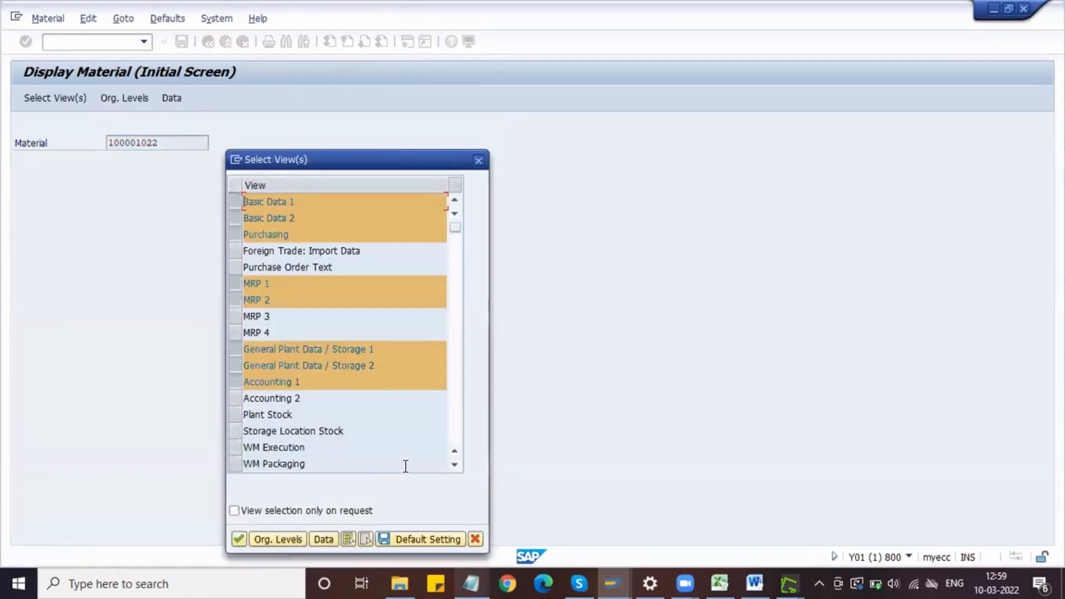
Step: Display the Basic Data 1 view of the Tyre material
click(237, 200)
click(237, 201)
key(Return)
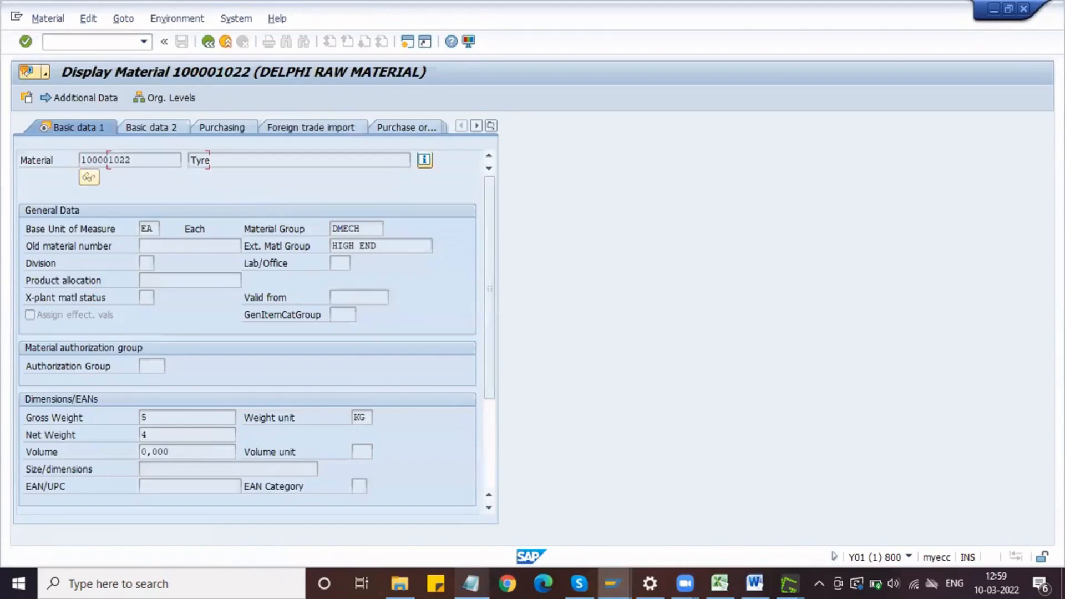
Step: Capture the Tyre's Basic Data 1 header and General Data section as a screenshot and copy it to the clipboard
key(Print)
drag(3, 25, 536, 339)
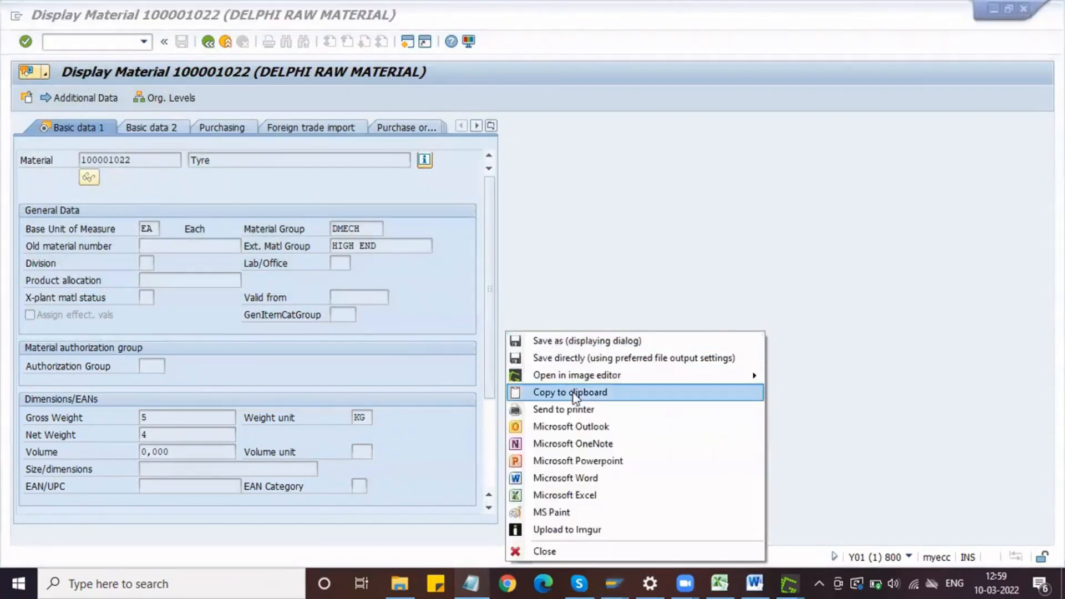
click(575, 393)
Step: Switch to the Word document, paste the Tyre screenshot under the "Raw Materials" bullet, centre it, and shrink it
click(753, 581)
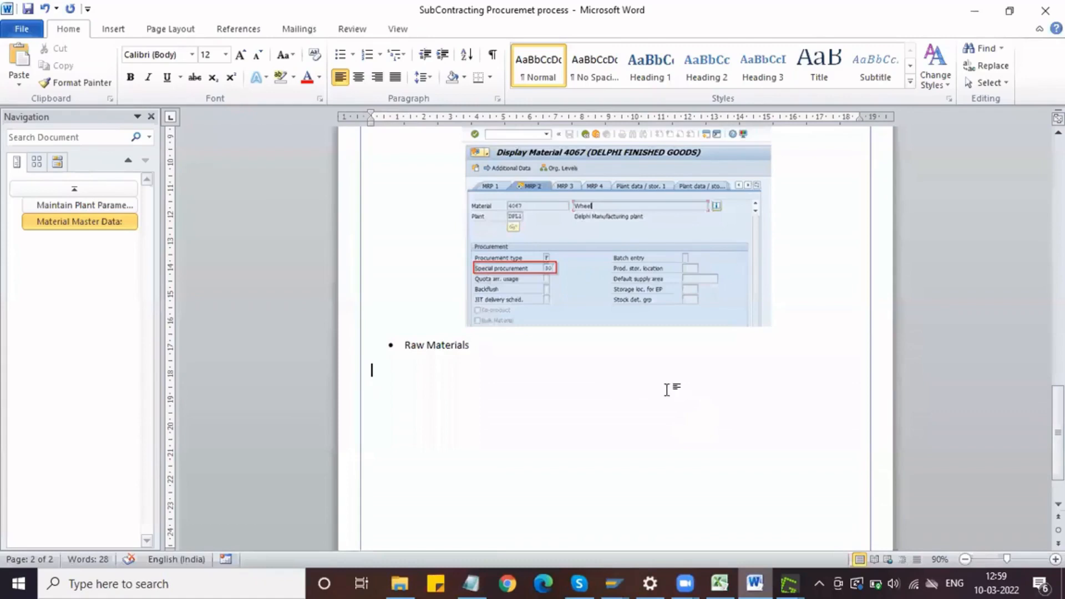
key(ctrl+v)
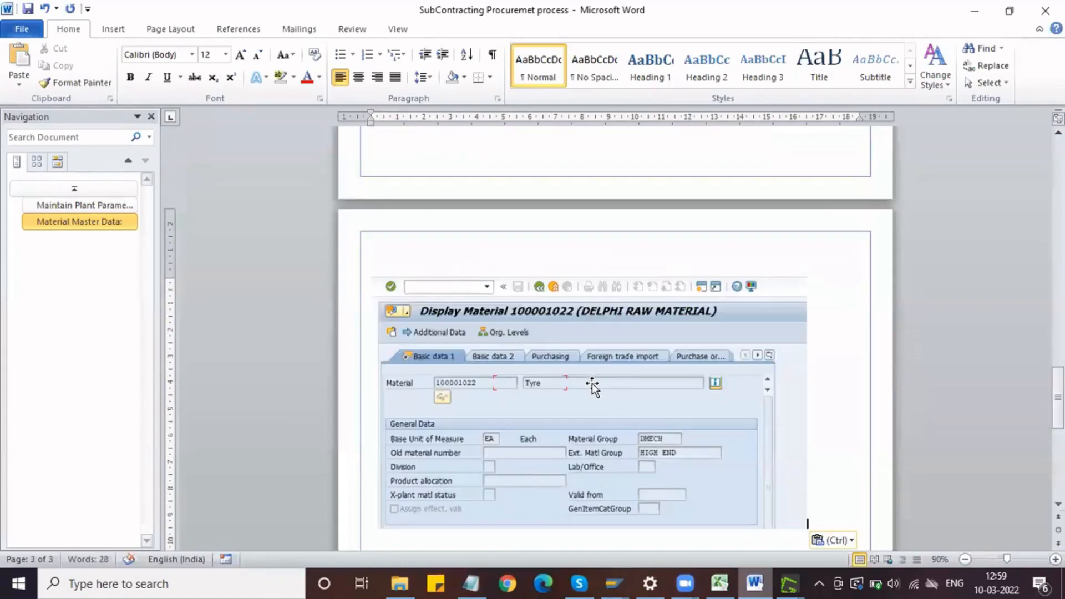
click(591, 381)
click(359, 79)
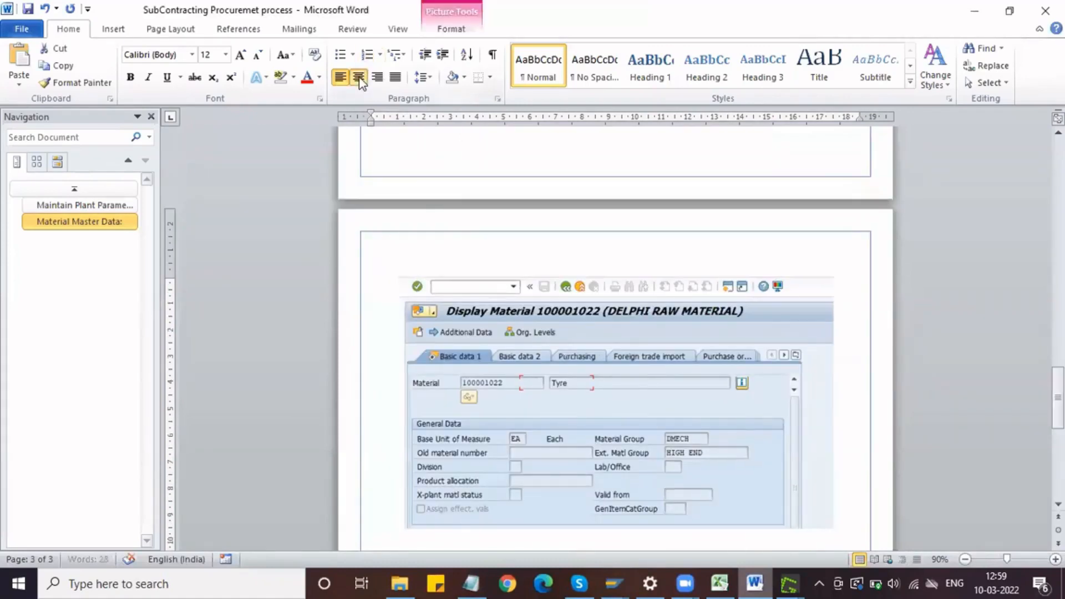
drag(830, 277, 738, 364)
scroll(738, 363, down, 5)
click(797, 293)
Step: Switch to SAP and display material 100001023 with only the Basic Data 1 view selected
key(alt+Tab)
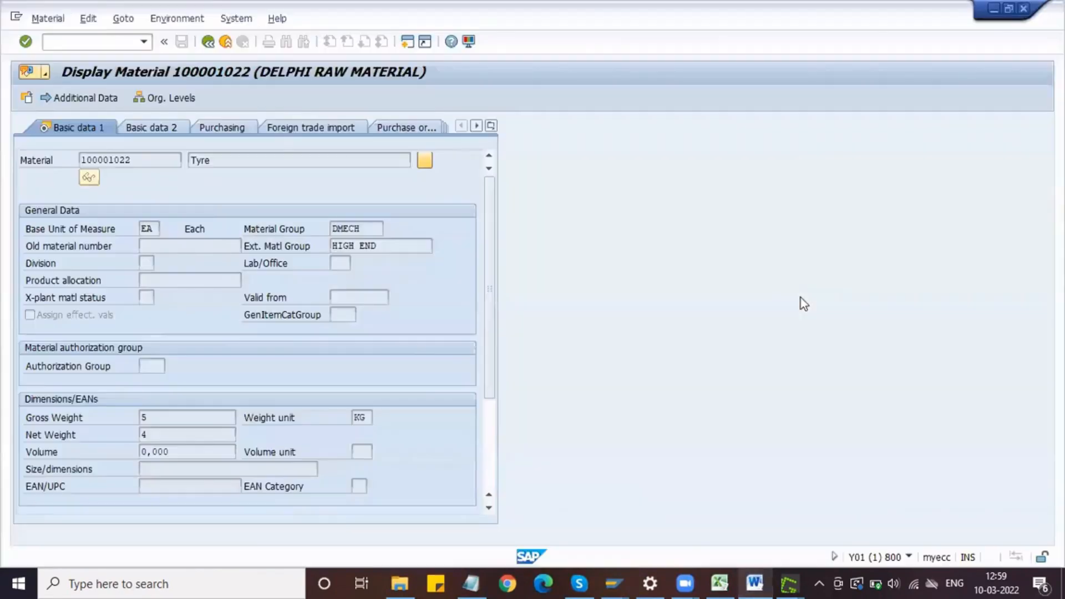
key(F3)
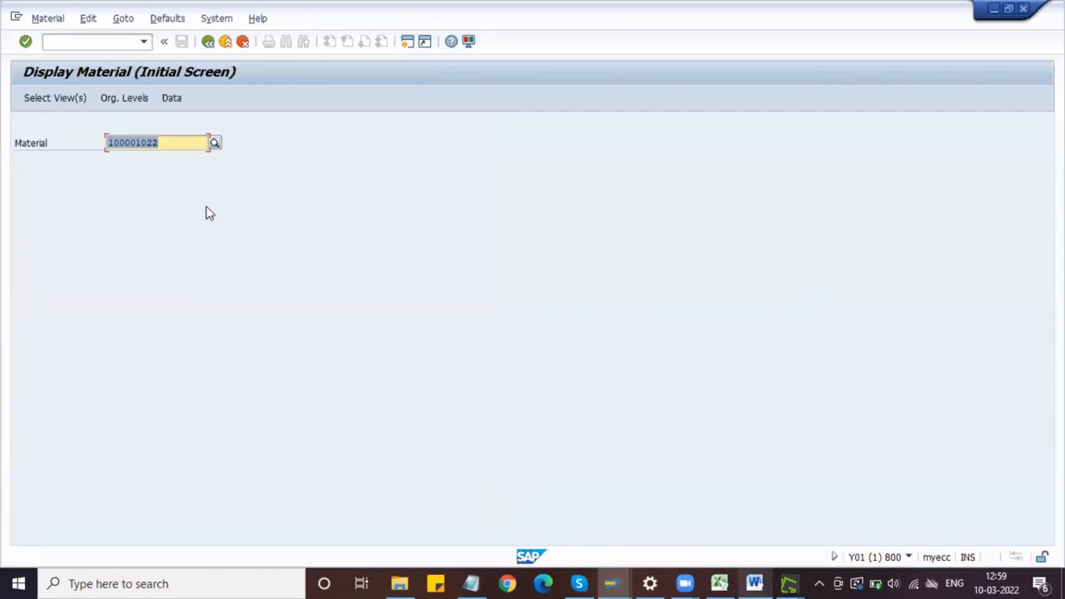
click(154, 143)
text(3)
key(Return)
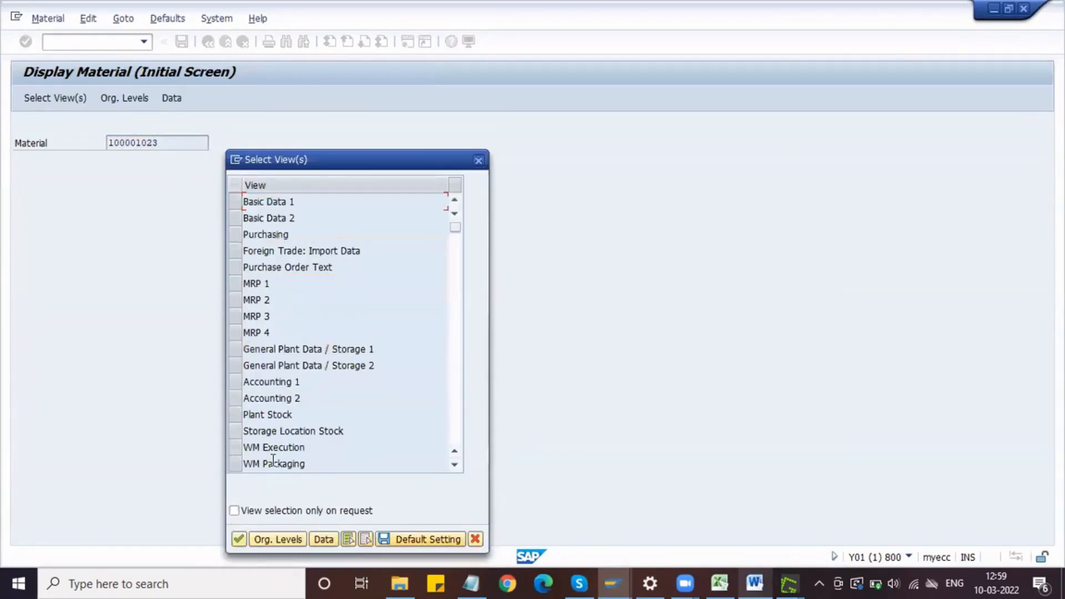
click(366, 539)
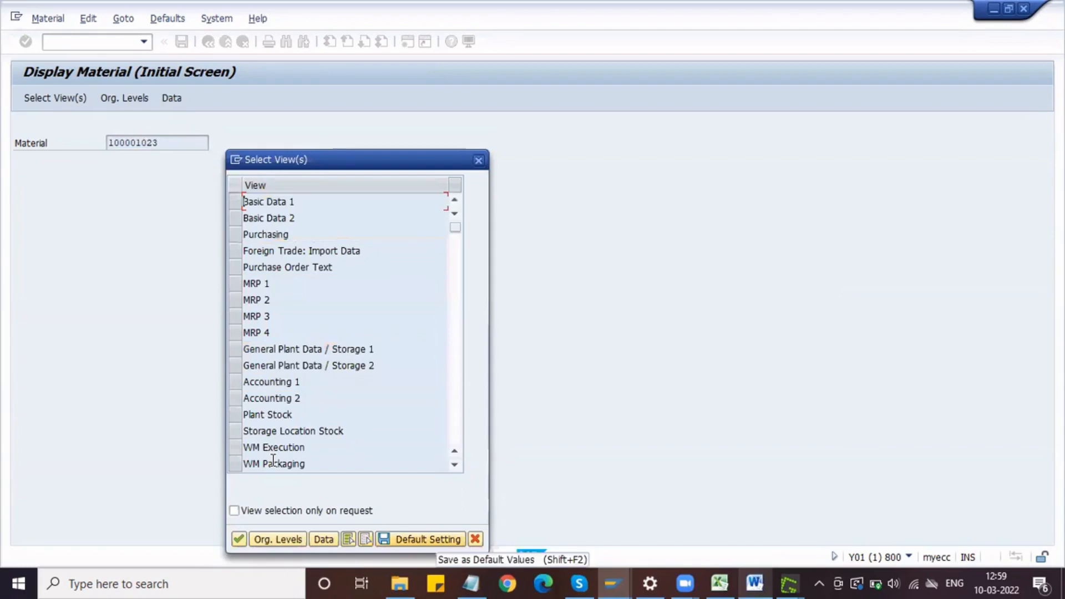
click(234, 203)
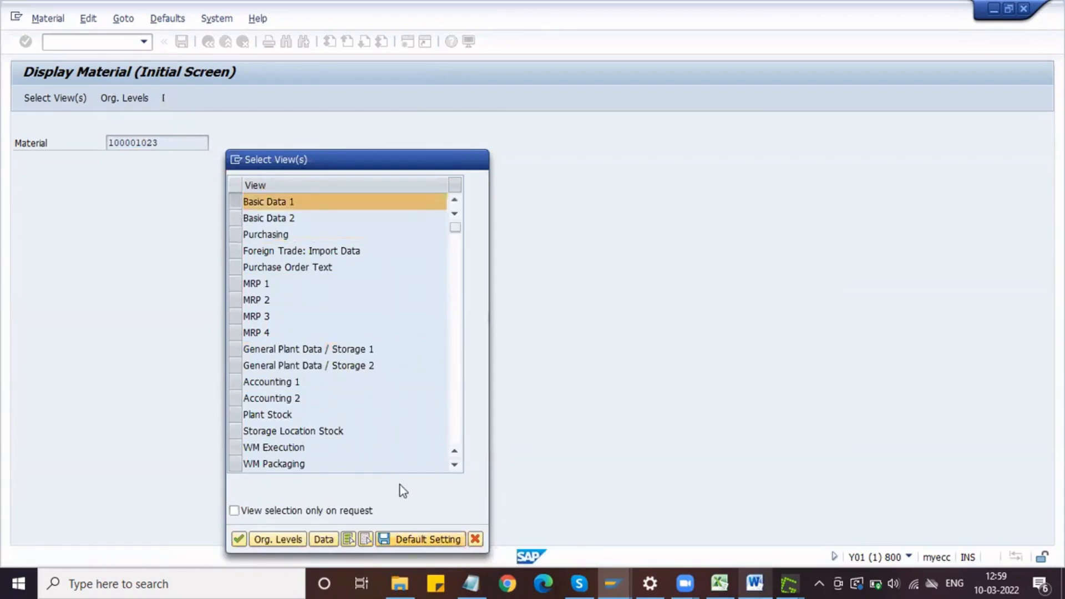
key(Return)
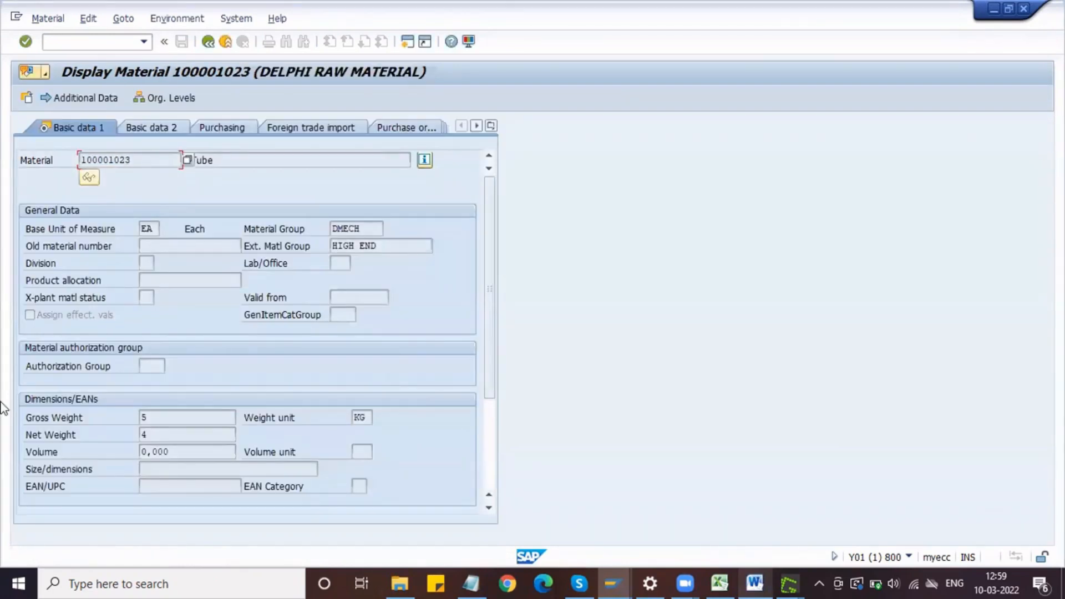
Step: Capture the Tube's Basic Data 1 header and General Data section as a screenshot
key(Print)
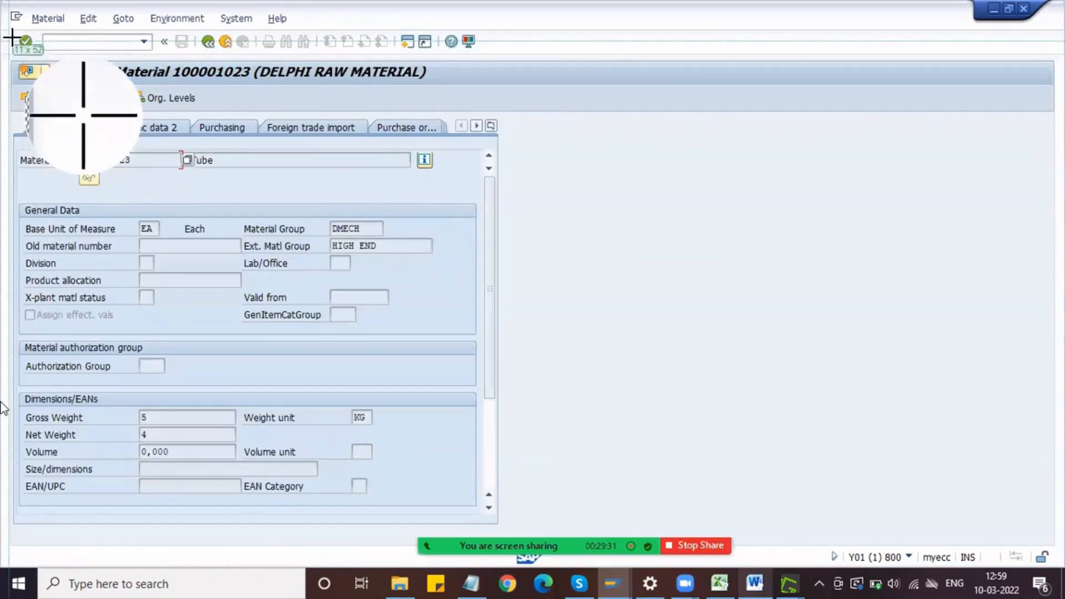
drag(5, 26, 520, 358)
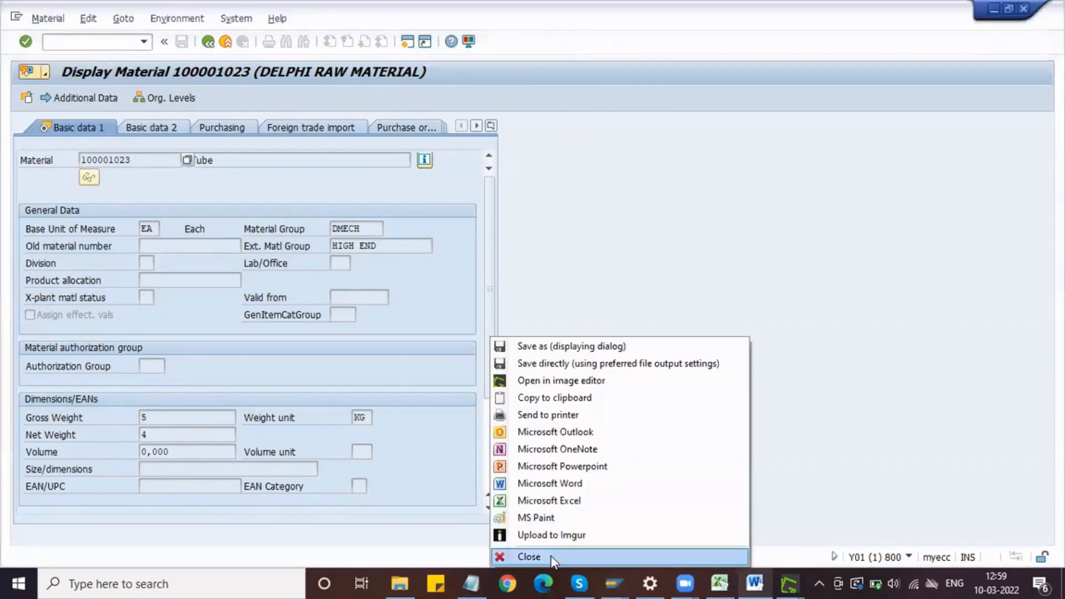
click(503, 399)
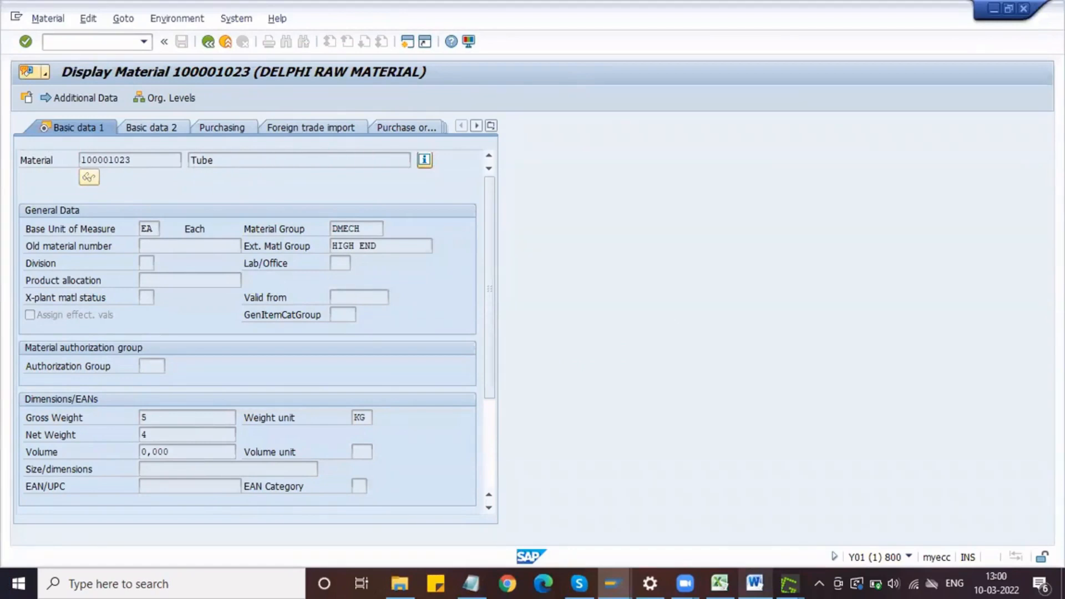
Step: Capture the Tube's material screen from the header through General Data and copy the image to the clipboard
key(Print)
drag(2, 30, 525, 346)
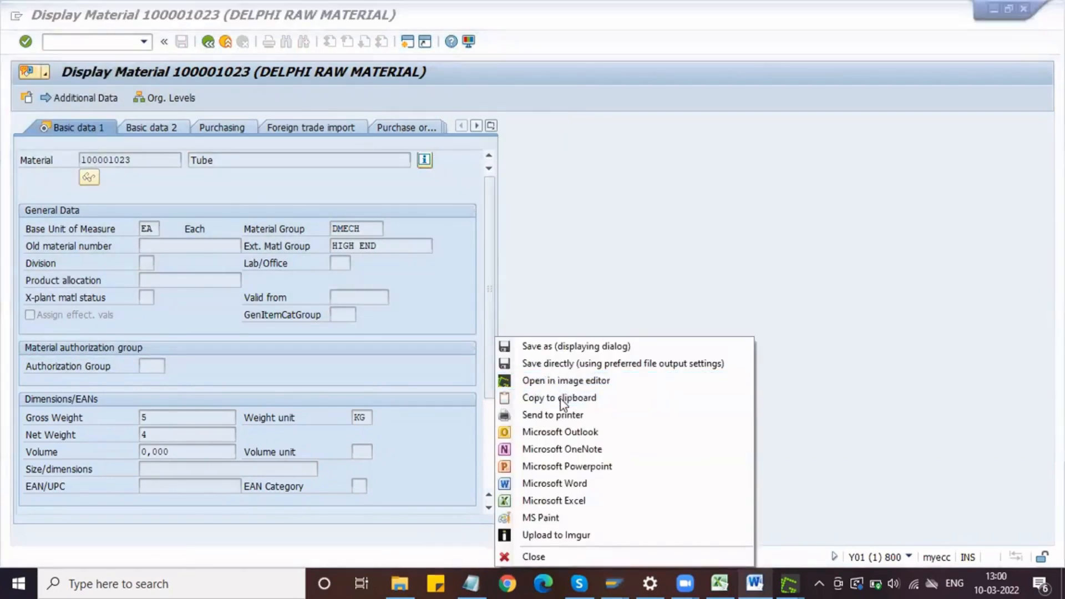
click(560, 398)
Step: Switch to the Word document, paste the Tube screenshot below the Tyre one, and shrink it
key(alt+Tab)
key(ctrl+v)
scroll(665, 364, down, 2)
click(664, 366)
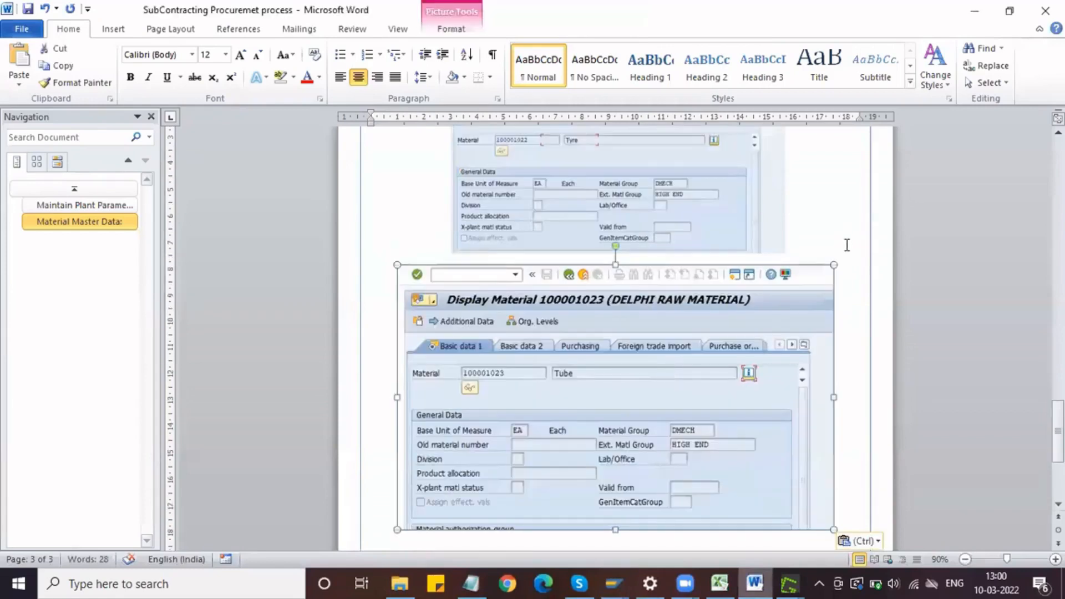
drag(833, 265, 769, 320)
click(821, 482)
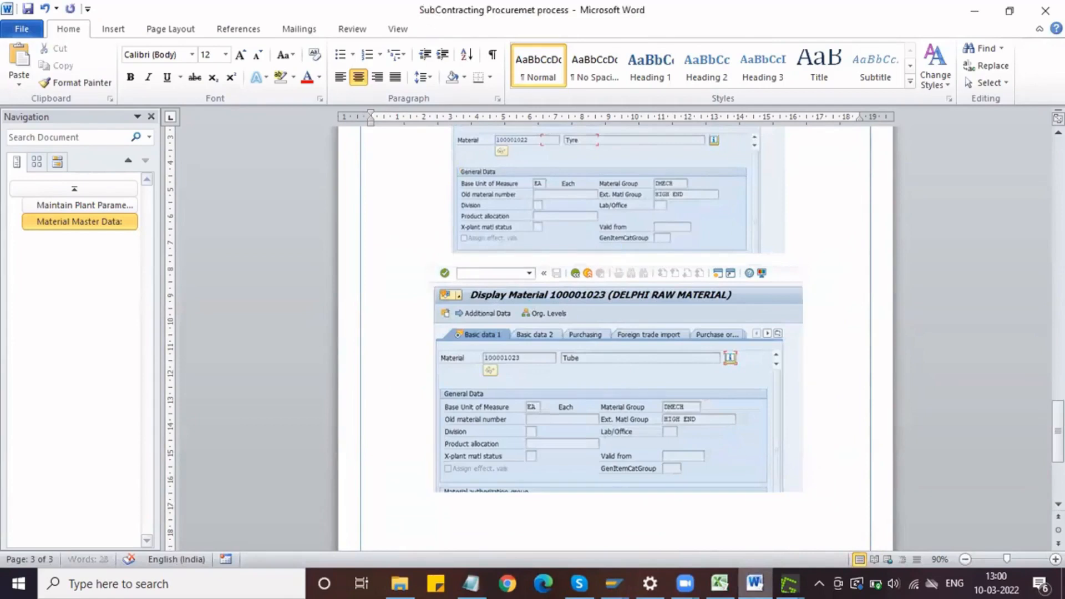
Step: Switch to SAP and display material 100001024 with the Basic Data 1 view
mouse_move(617, 574)
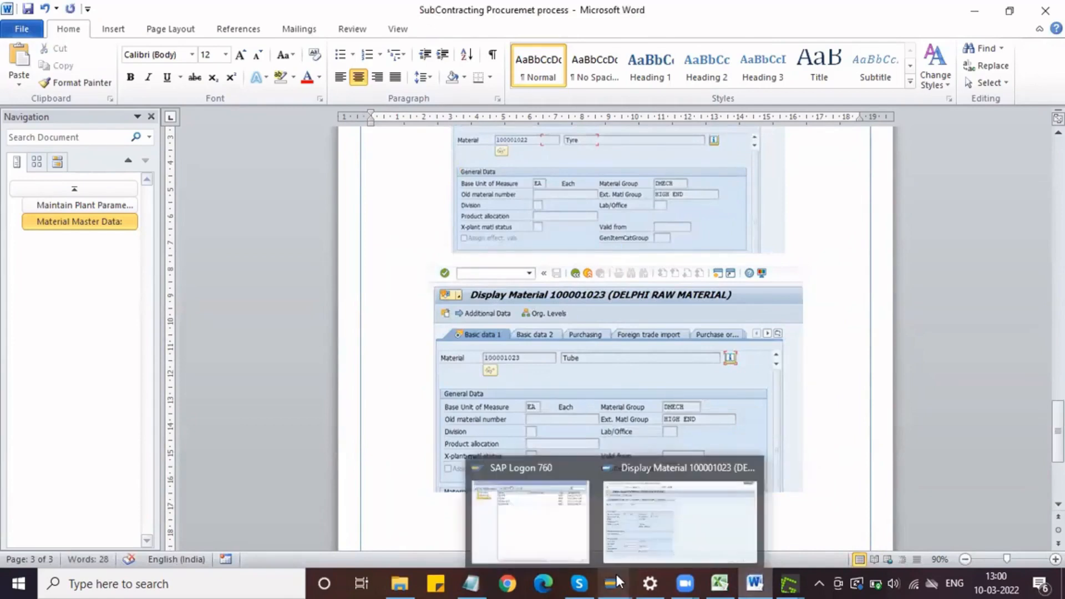
click(652, 502)
key(F3)
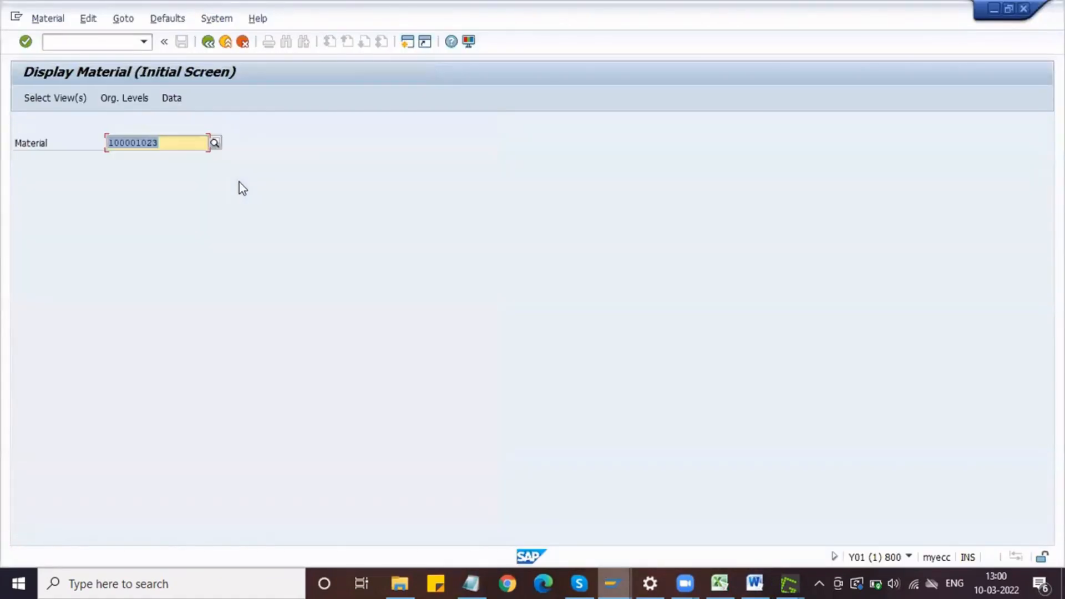
click(151, 143)
text(4)
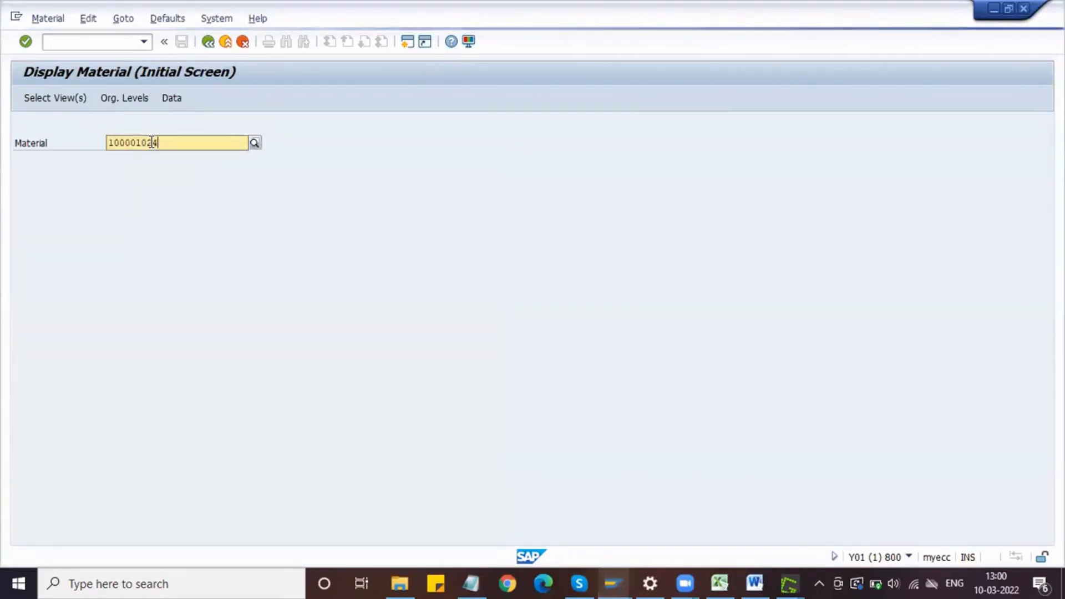
key(Return)
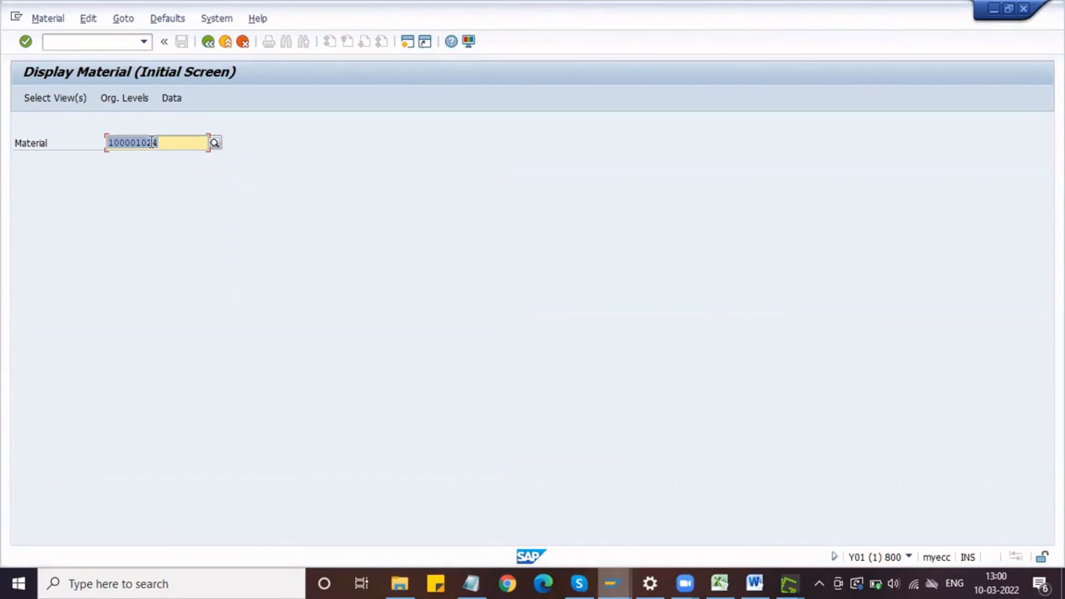
key(Return)
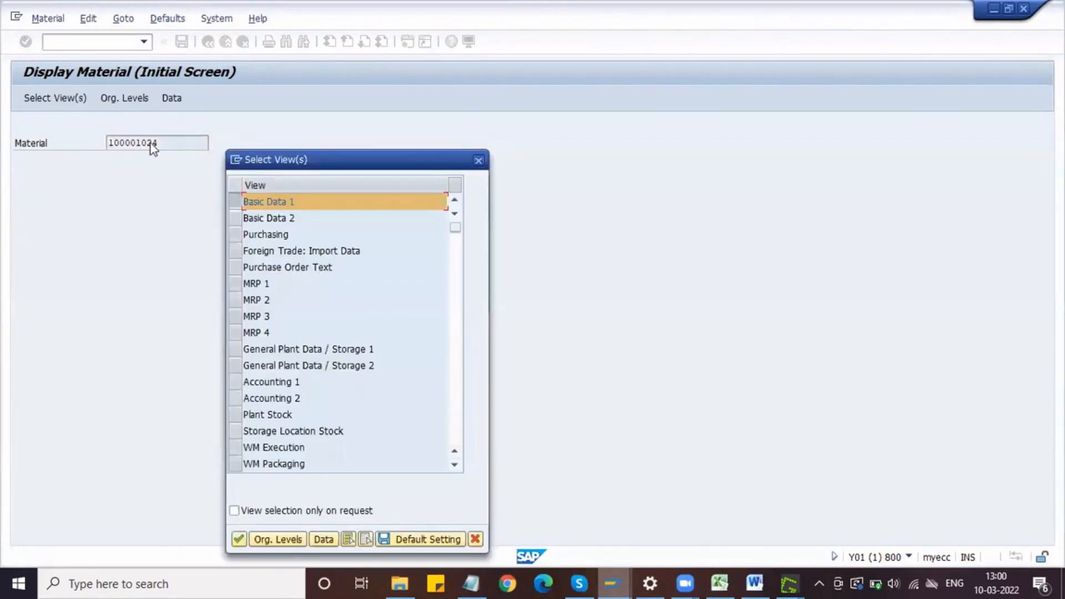
key(Return)
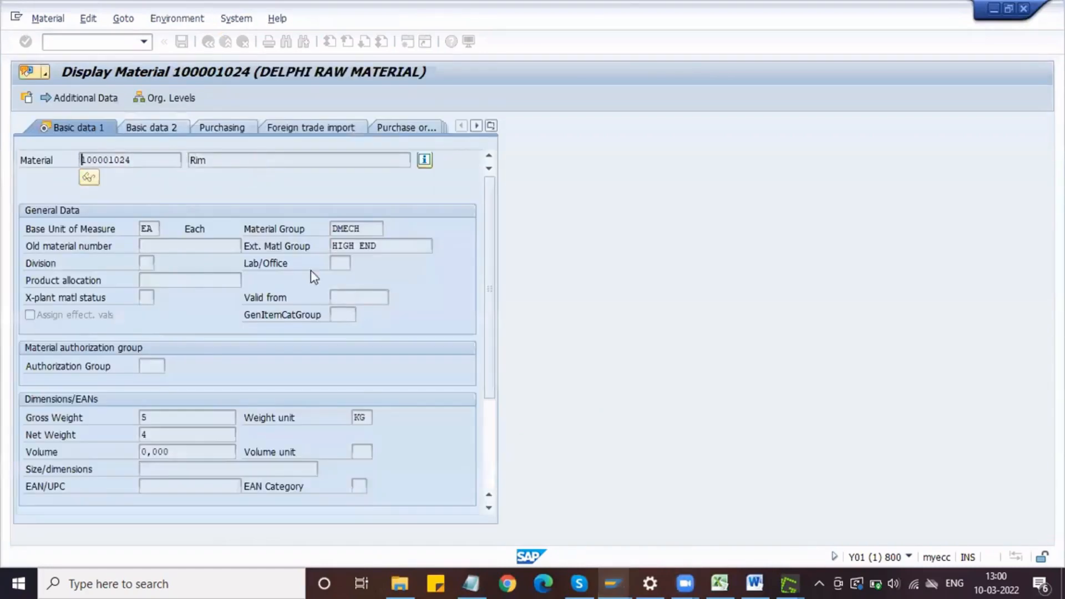
Step: Capture the Rim's Basic Data 1 header and General Data section as a screenshot and copy it to the clipboard
scroll(527, 285, down, 3)
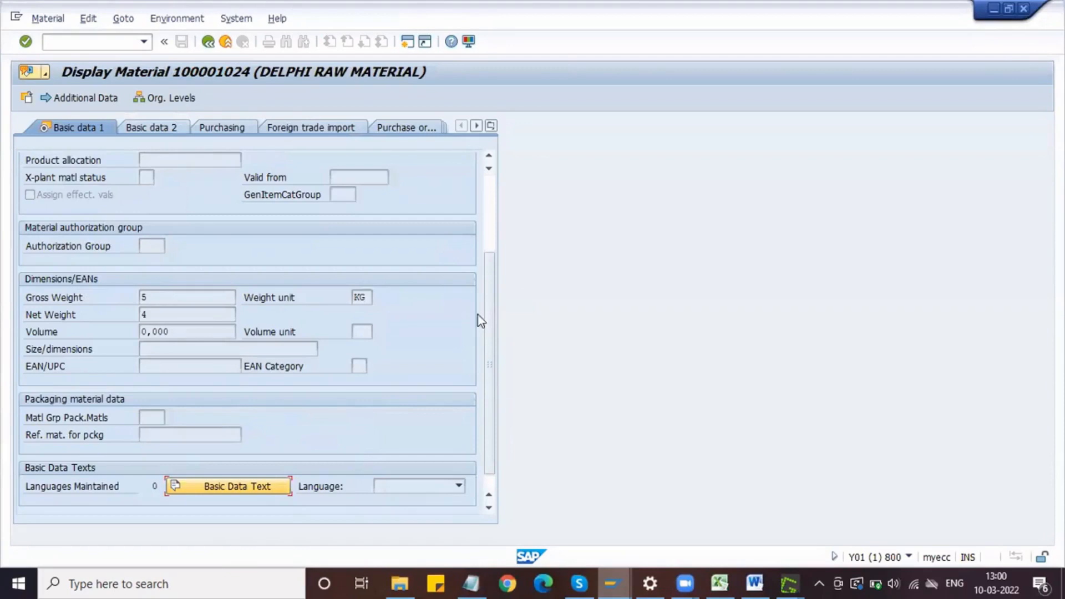
scroll(126, 204, up, 3)
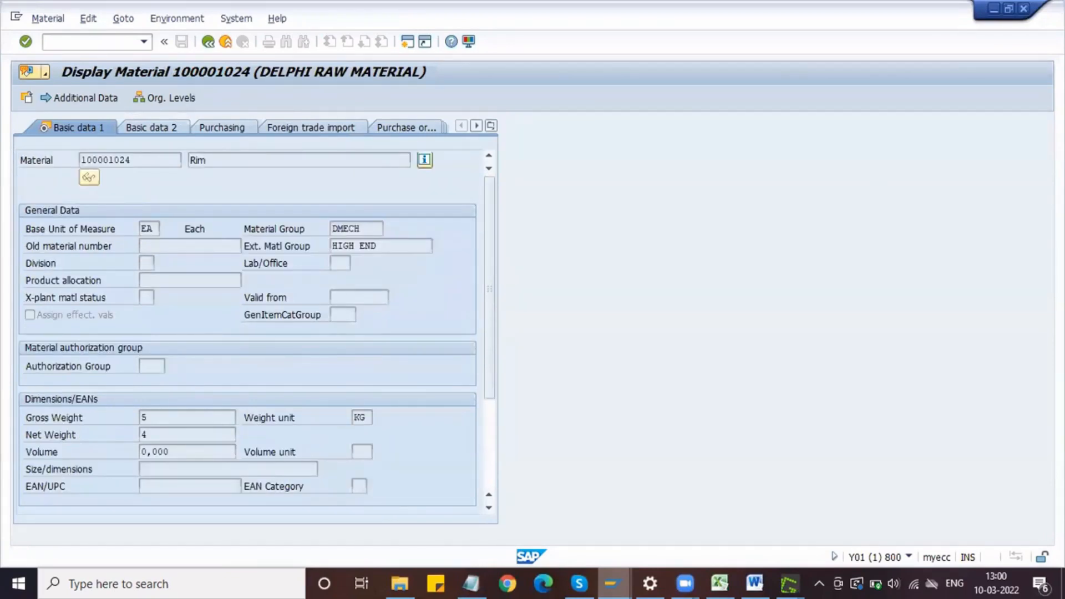
key(Print)
drag(2, 31, 511, 326)
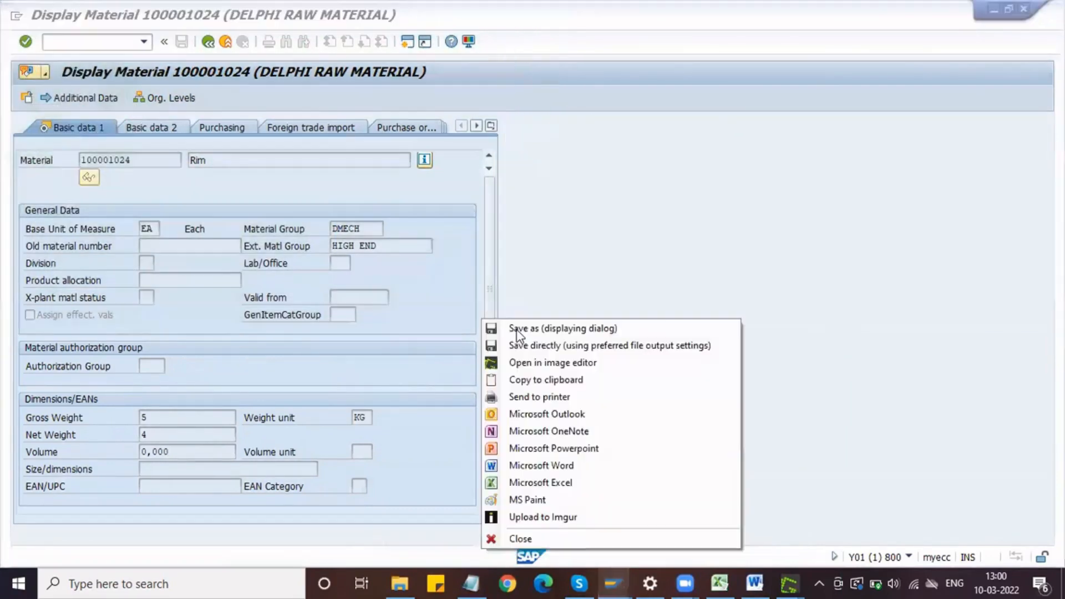
click(543, 379)
Step: Switch to the Word document, paste the Rim screenshot below the Tube one, and shrink it
click(754, 582)
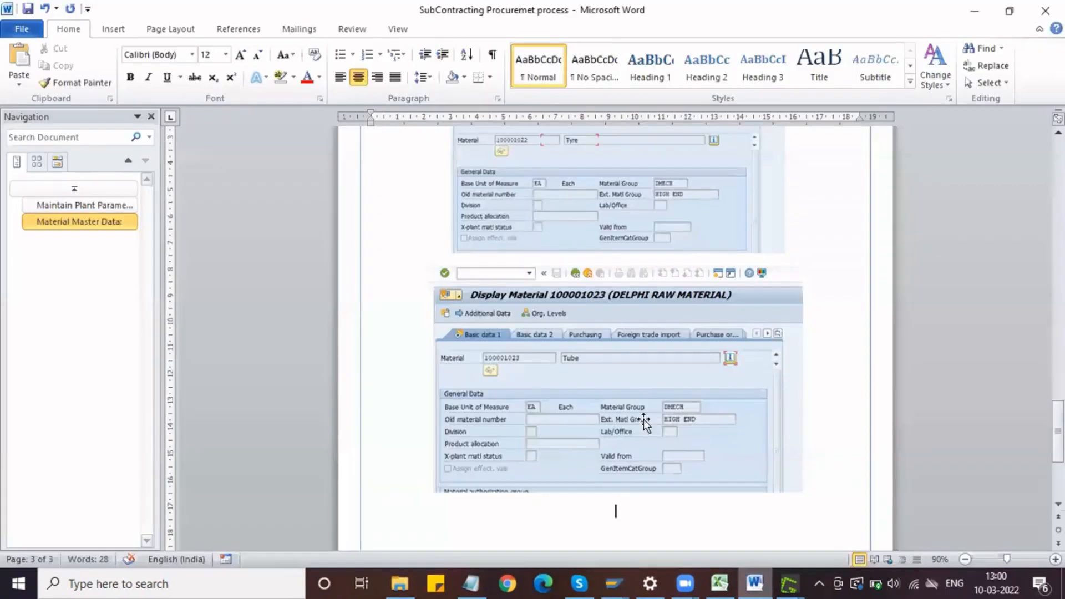
key(ctrl+v)
click(595, 385)
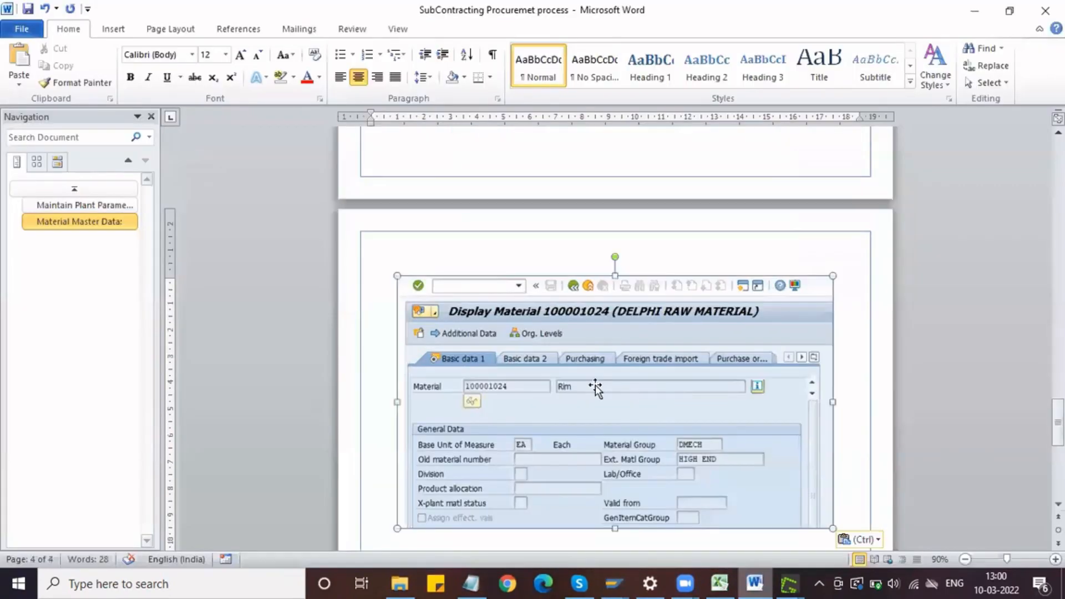
drag(832, 274, 767, 333)
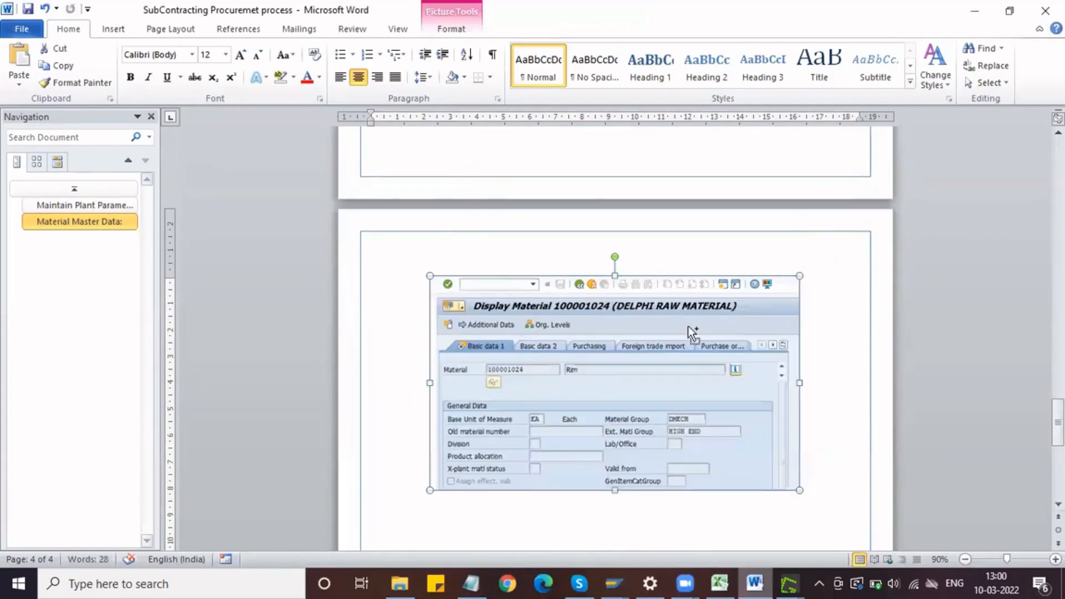
Step: Check the next prerequisite in the Notepad list and return to the Word document
scroll(688, 326, down, 1)
scroll(687, 326, down, 4)
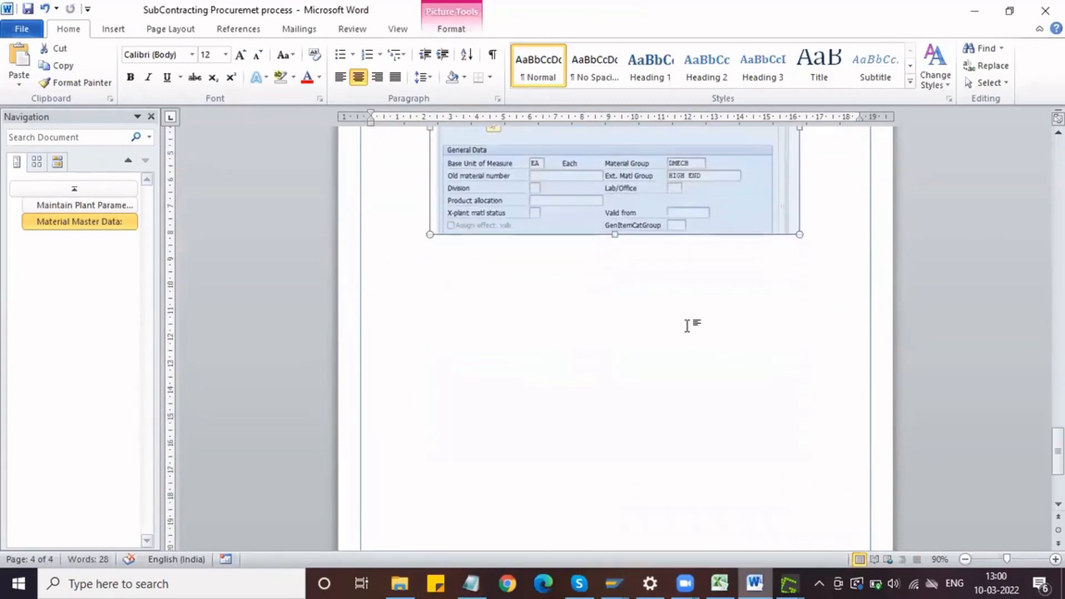
click(471, 582)
click(625, 580)
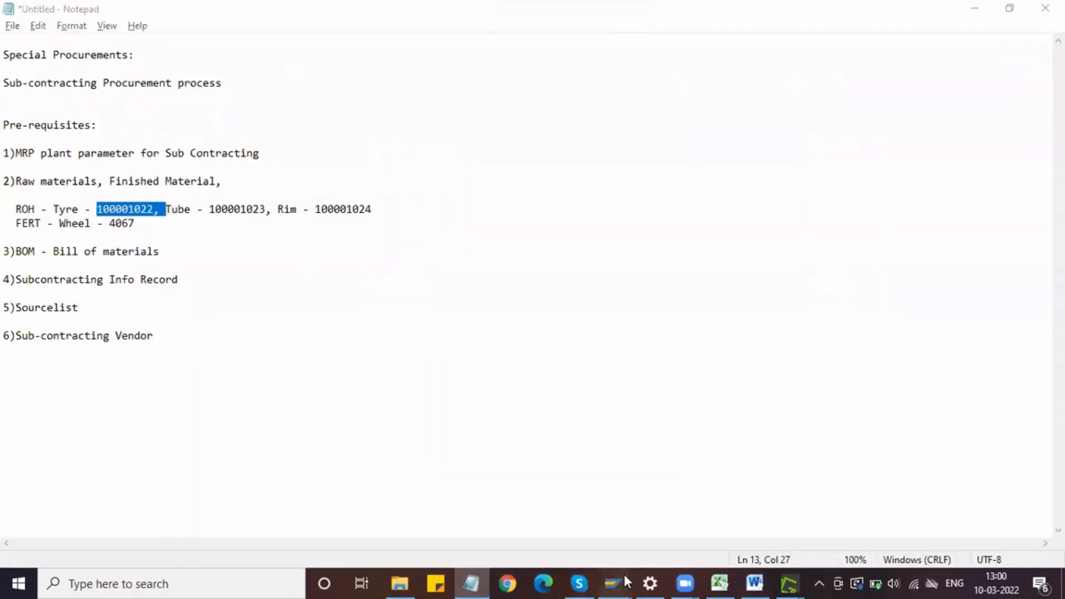
click(754, 581)
Step: Add the line "Maintain Bill of Materials" below the Rim screenshot
click(814, 237)
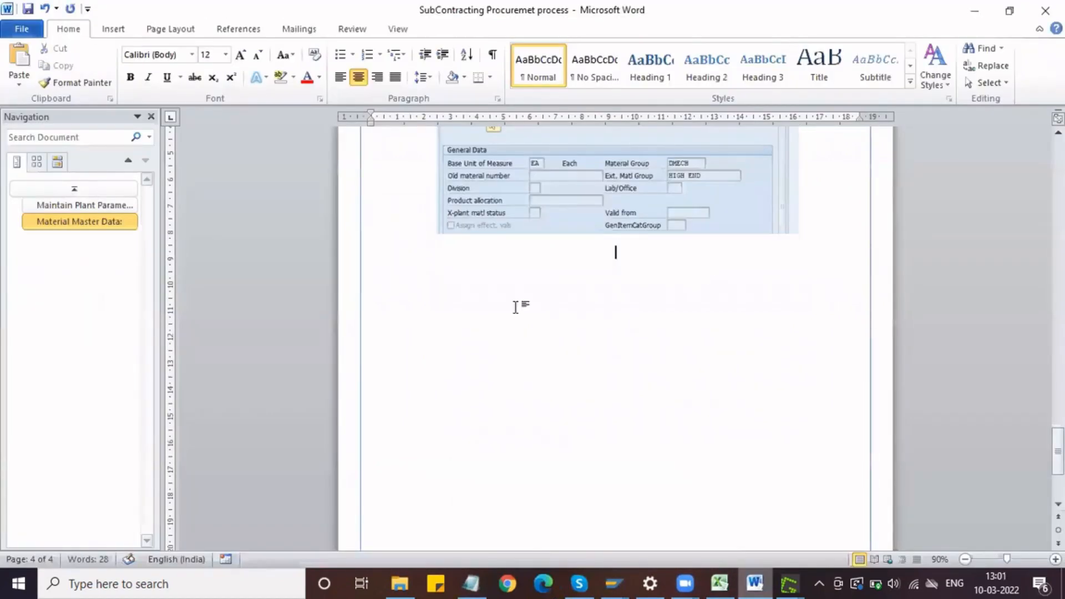
text(Bill of Materials)
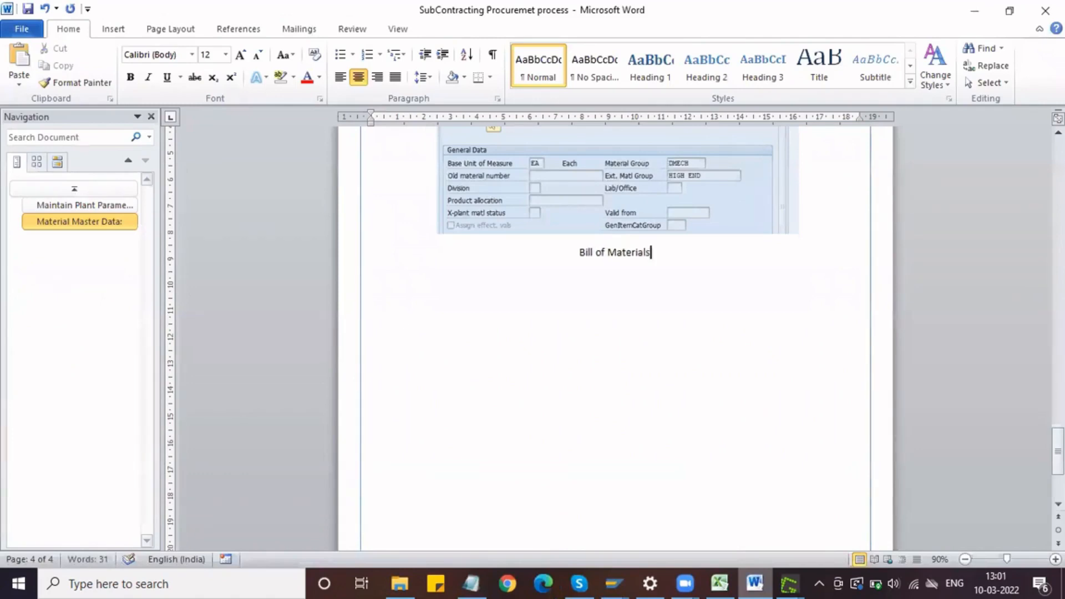
key(ctrl+Left)
text(Maina)
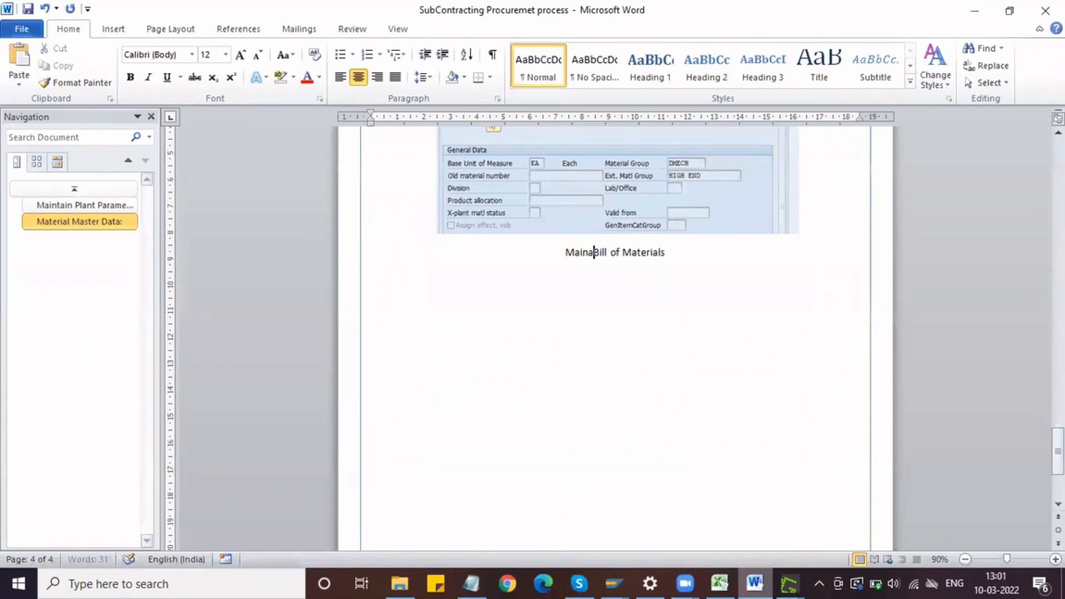
key(BackSpace)
text(tain)
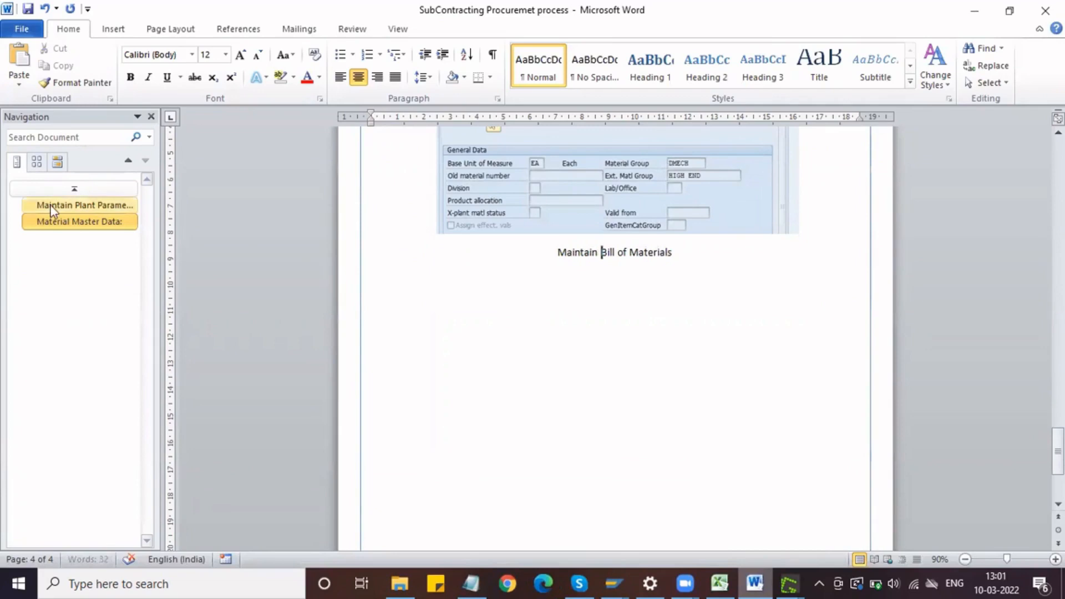
Step: Go to the "Material Master Data:" heading and increase its font size to 14
click(62, 217)
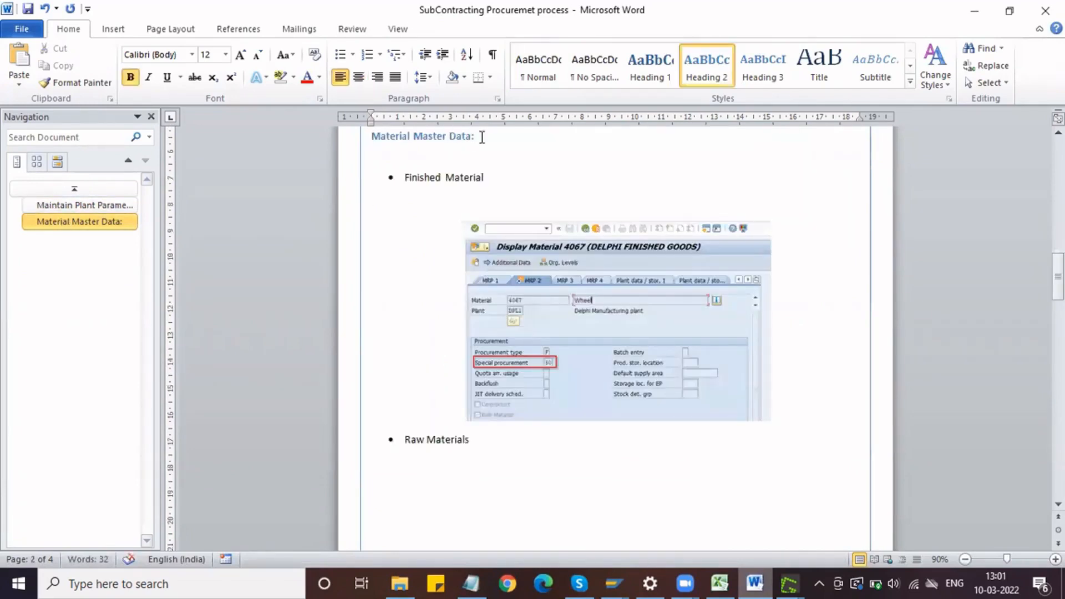
click(328, 140)
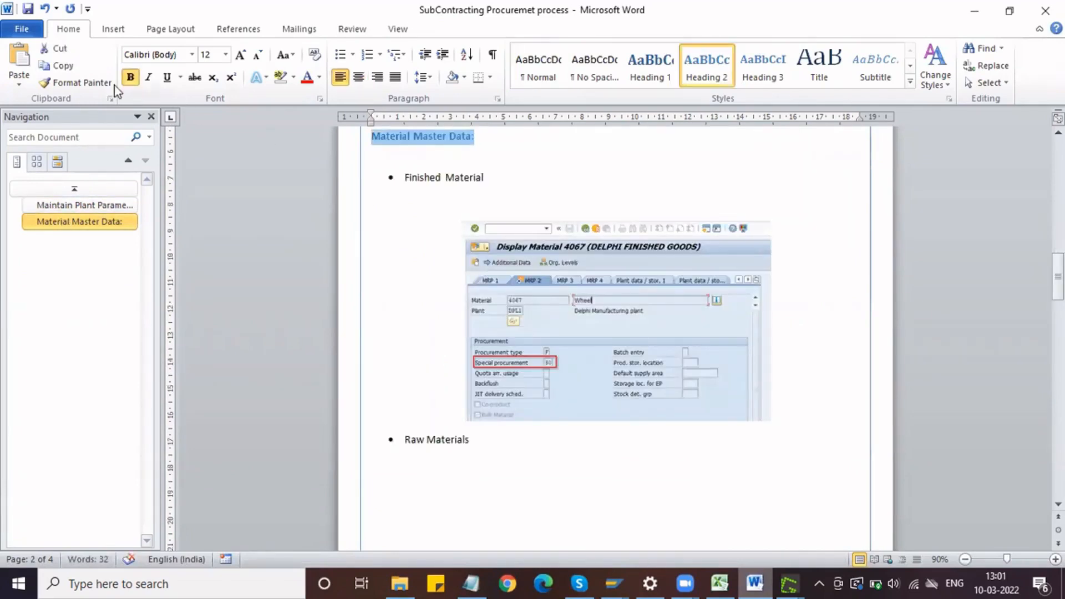
click(240, 55)
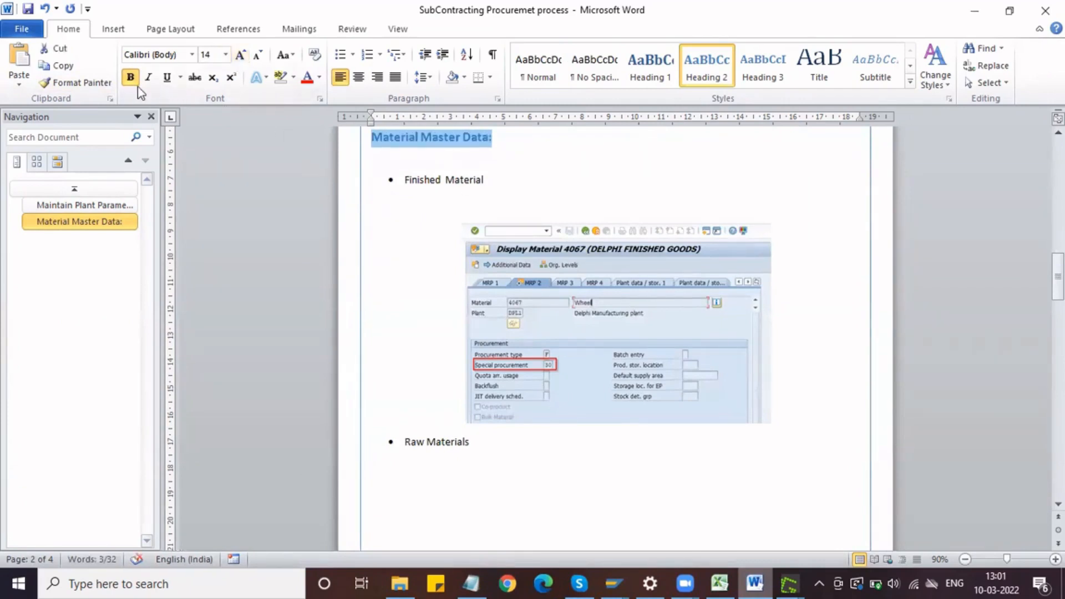
Step: Copy the "Material Master Data:" heading's formatting onto the "Maintain Bill of Materials" line with Format Painter
click(75, 82)
scroll(482, 355, down, 6)
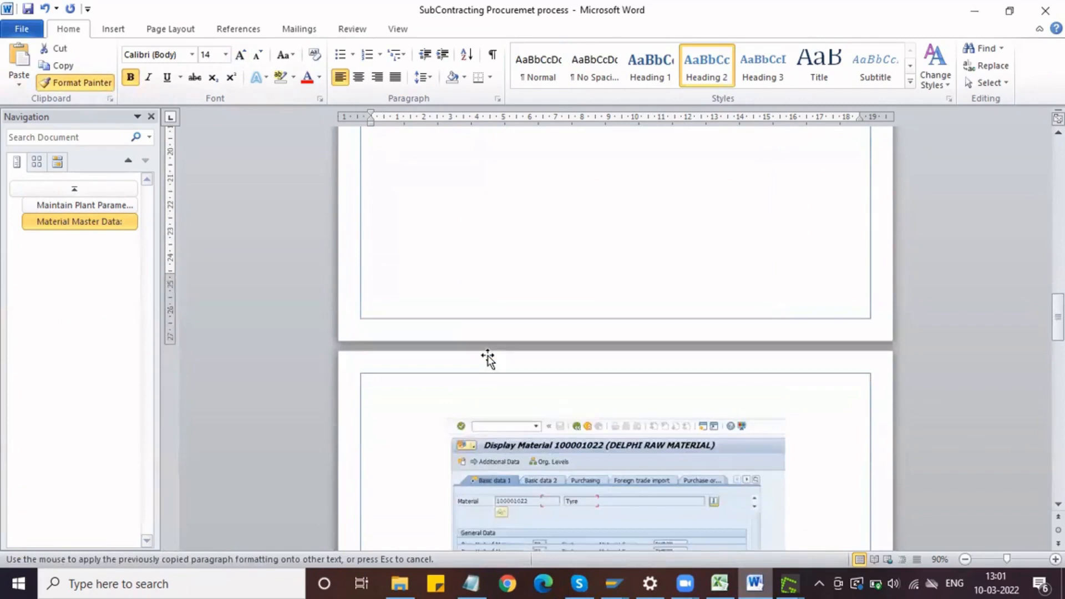
scroll(488, 358, down, 10)
scroll(485, 358, down, 10)
scroll(483, 363, up, 5)
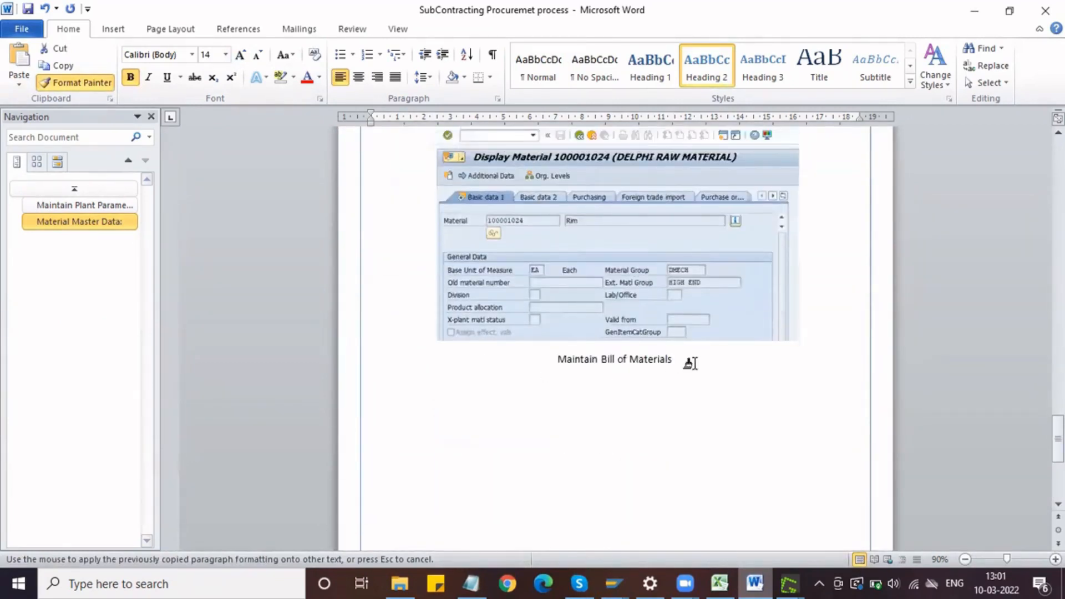
drag(677, 361, 504, 361)
Step: Start a bulleted line under the "Maintain Bill of Materials" heading with font size 12, viewing the document at 100% zoom
key(Return)
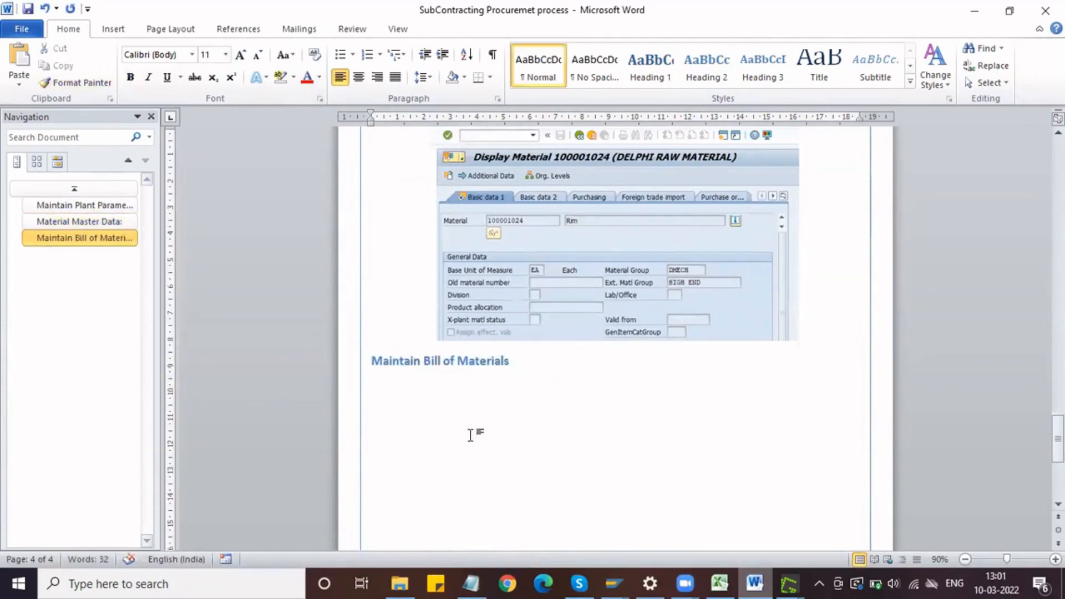
click(339, 54)
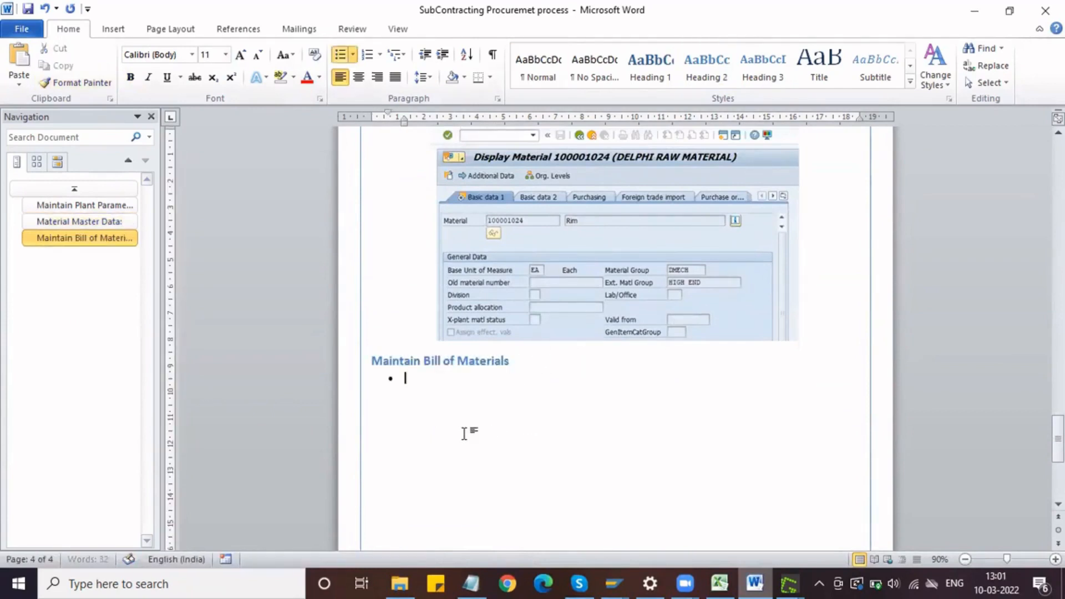
text(T)
key(BackSpace)
click(240, 55)
click(1055, 559)
scroll(544, 474, down, 8)
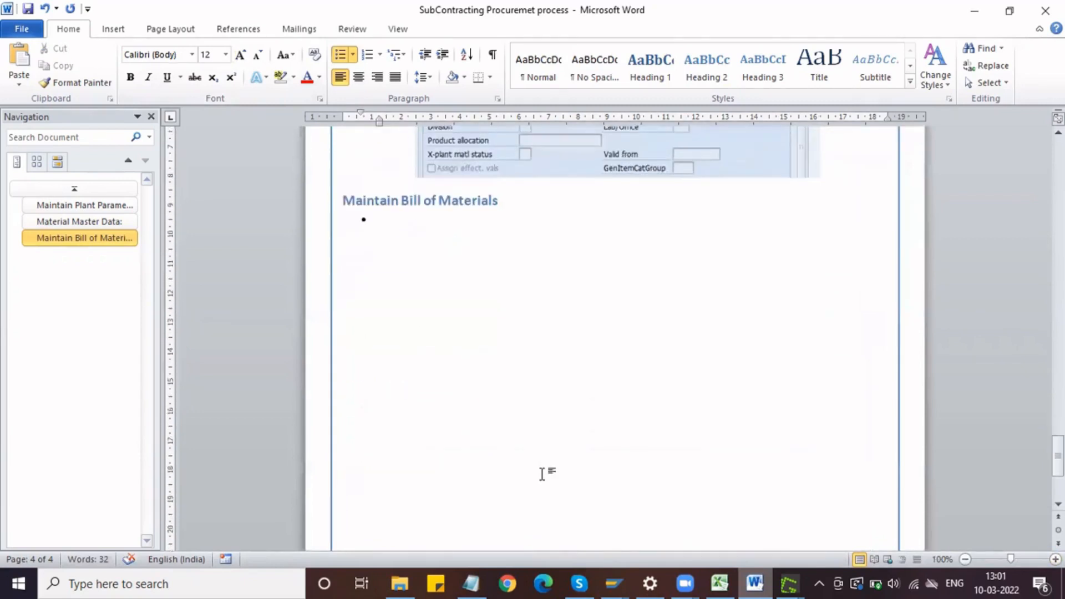
Step: Enter "T-code: CS01" as the bullet text and end the bulleted list on a new line
text(T-code: CS01)
key(Return)
key(Return)
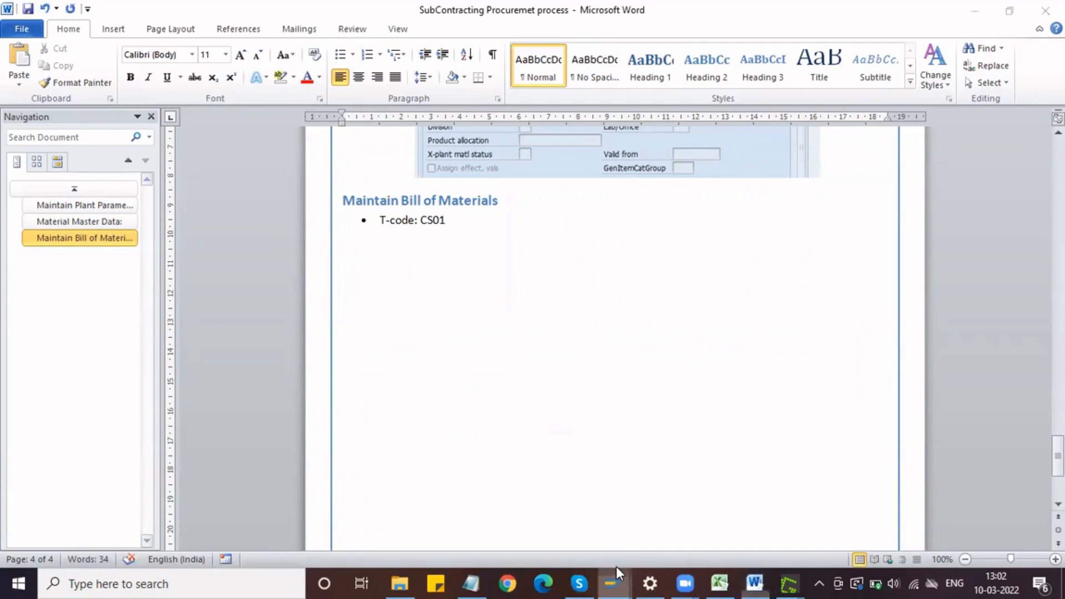
Step: Switch to SAP and start transaction CS01 to create a material BOM
mouse_move(615, 581)
click(638, 508)
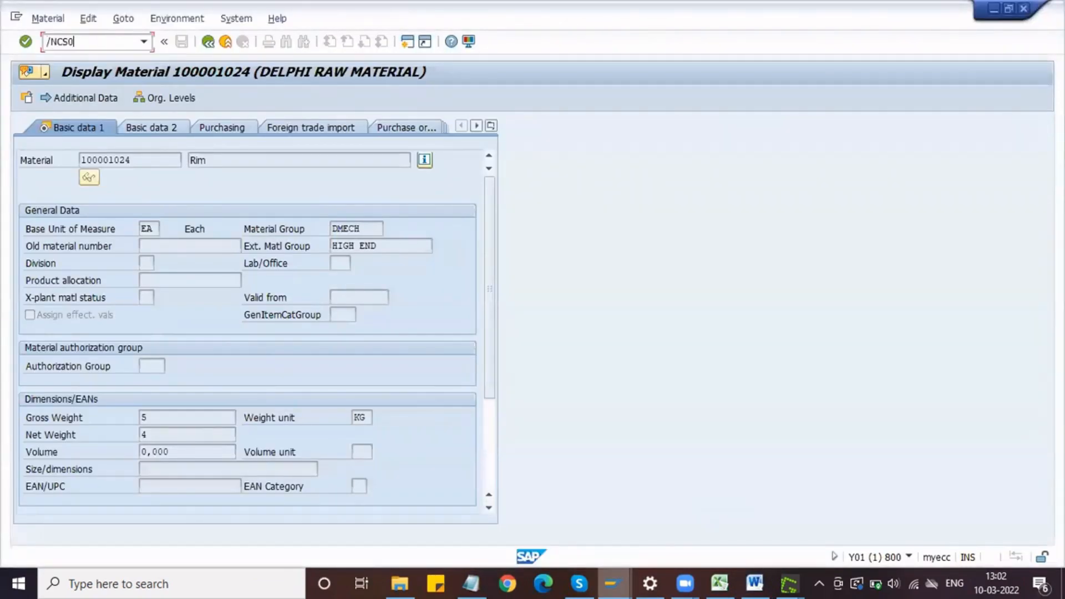
key(Return)
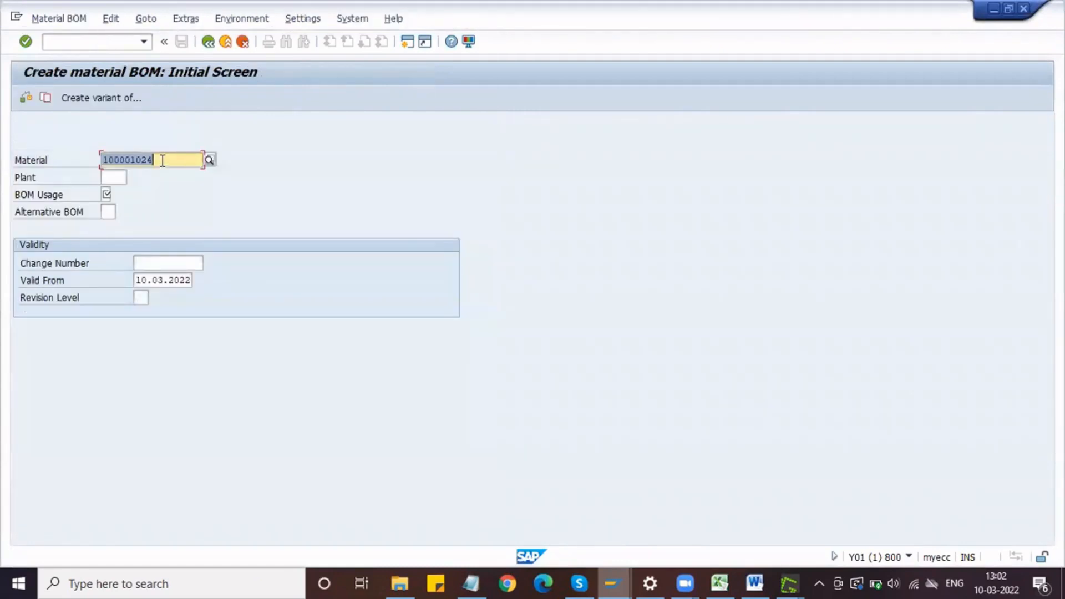
Step: Replace the BOM material with the wheel's number 4067 copied from Notepad, and set the plant to DPL1
key(Delete)
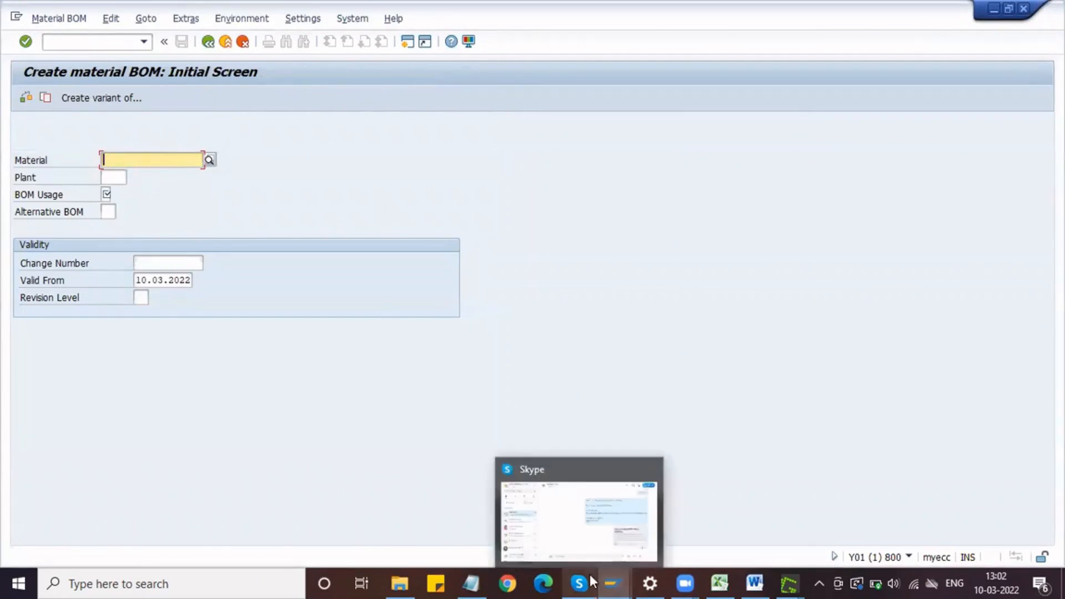
click(478, 582)
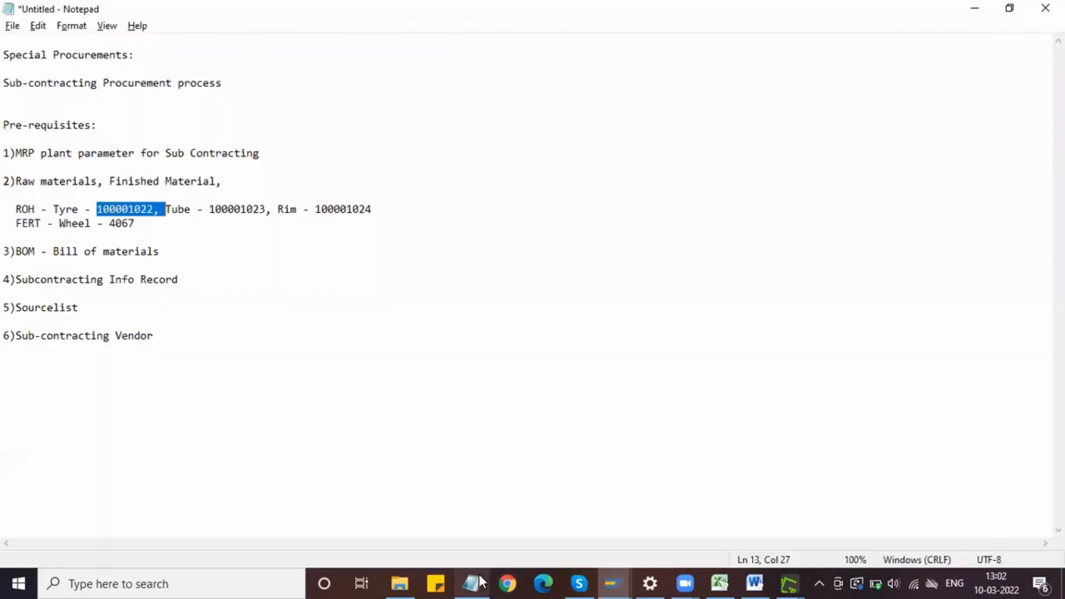
double_click(125, 222)
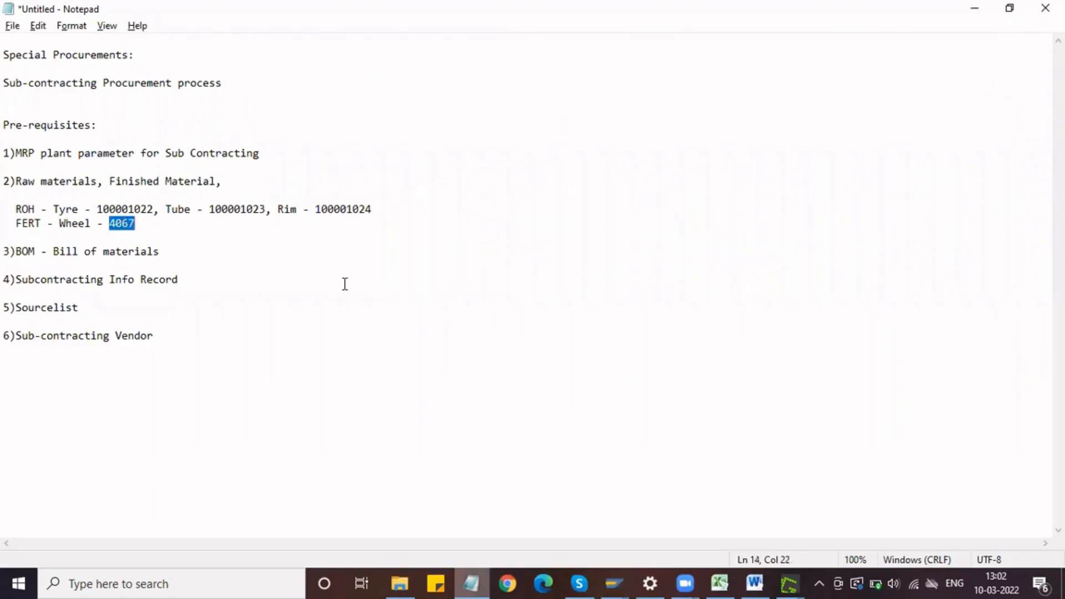
key(alt+Tab)
text(4067)
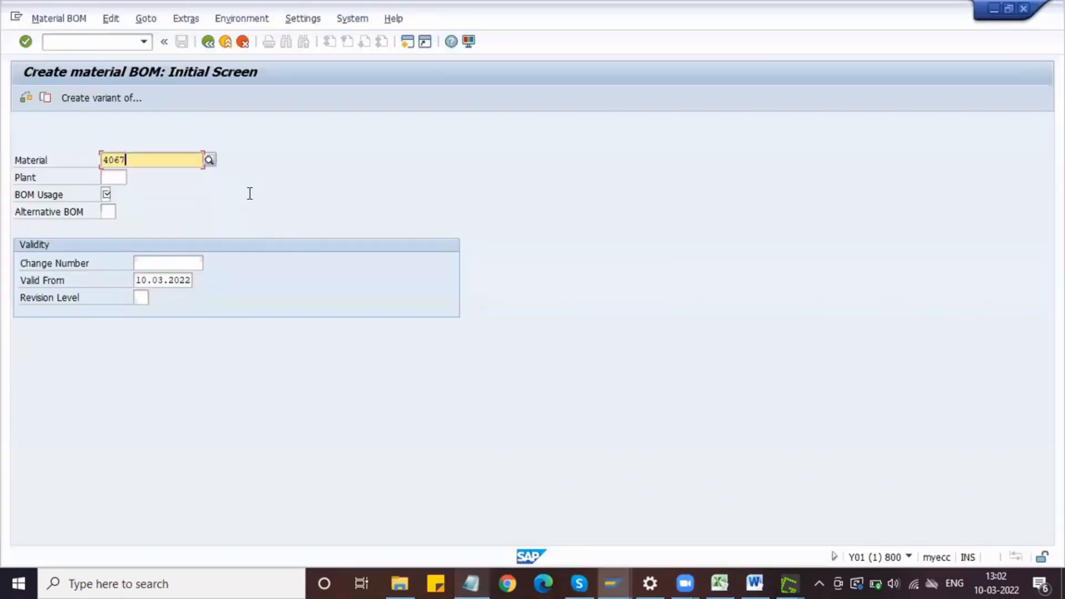
key(Tab)
text(DPL1)
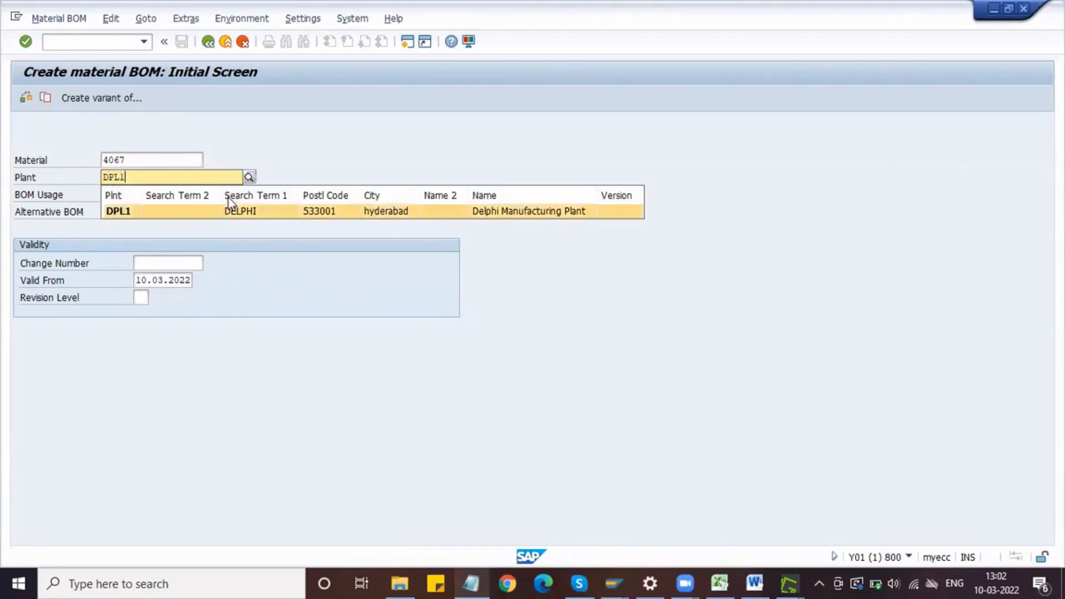
key(Tab)
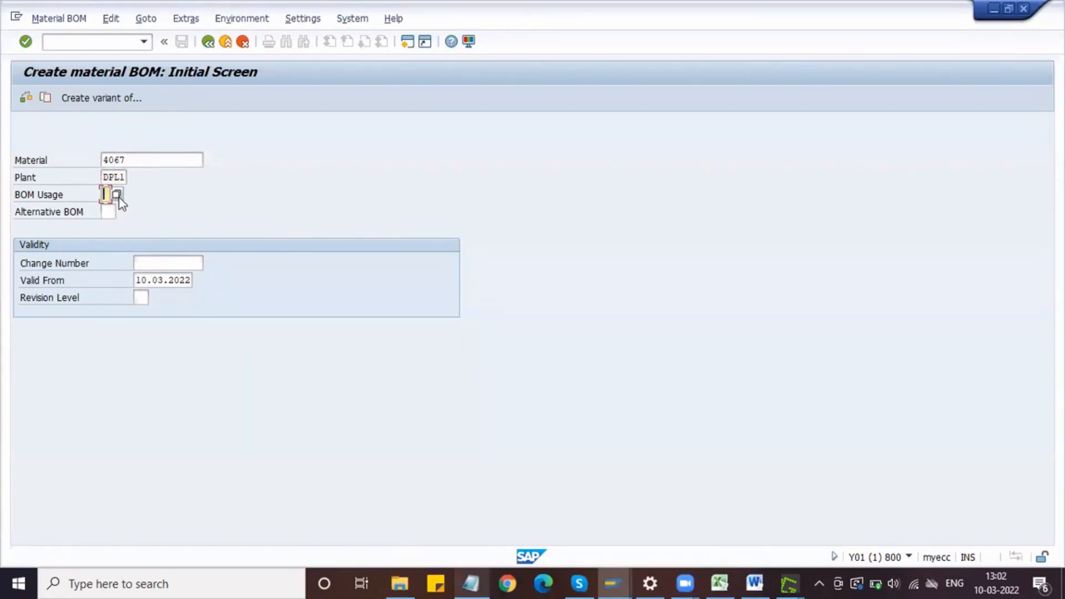
Step: Set the BOM usage to 1 (Production) and continue to the item overview
click(118, 195)
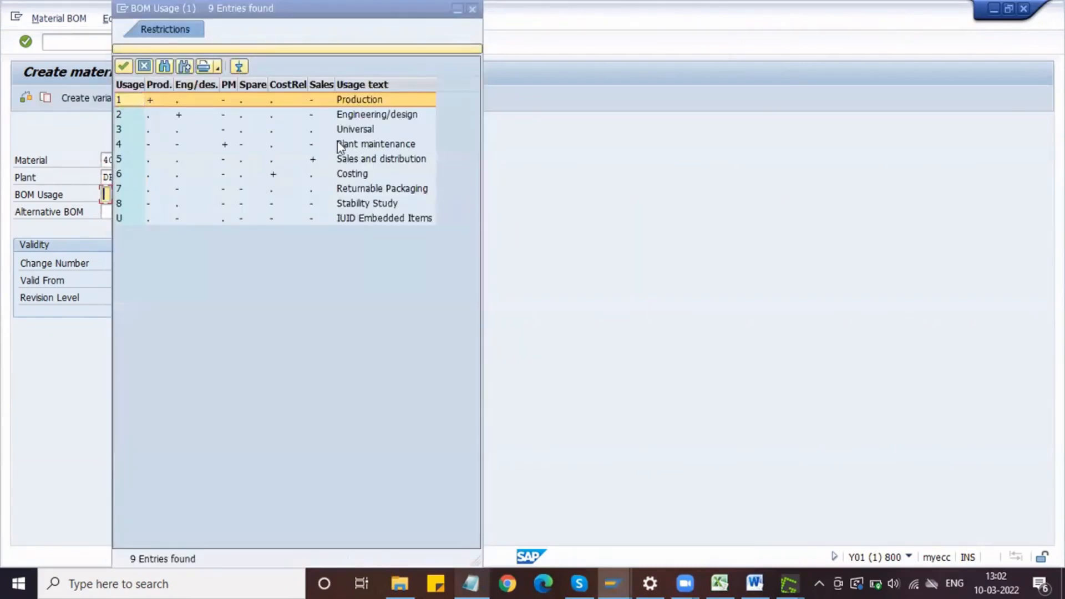
click(135, 100)
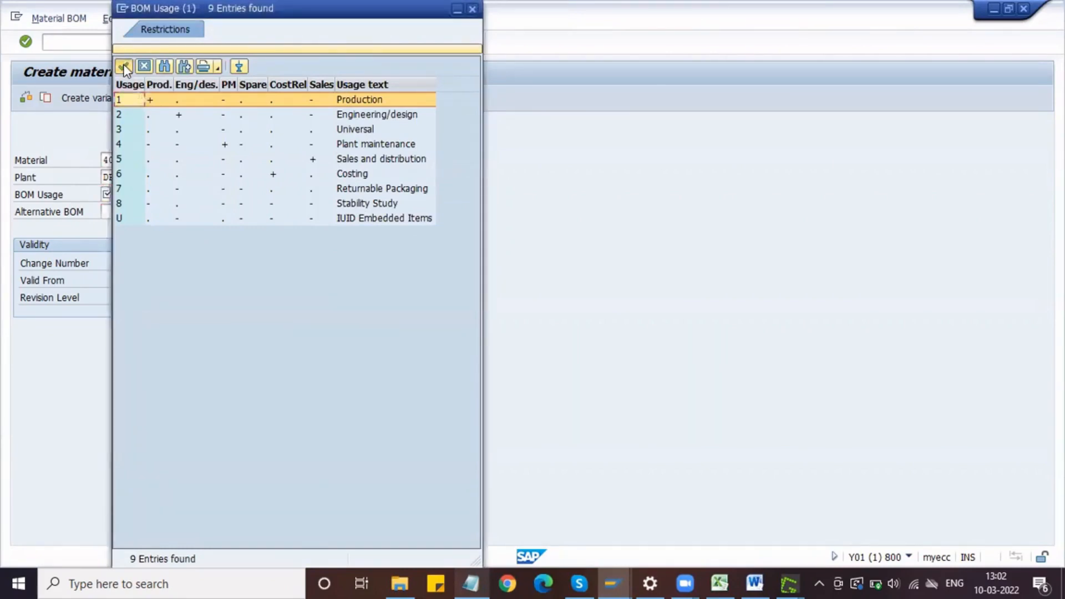
click(124, 67)
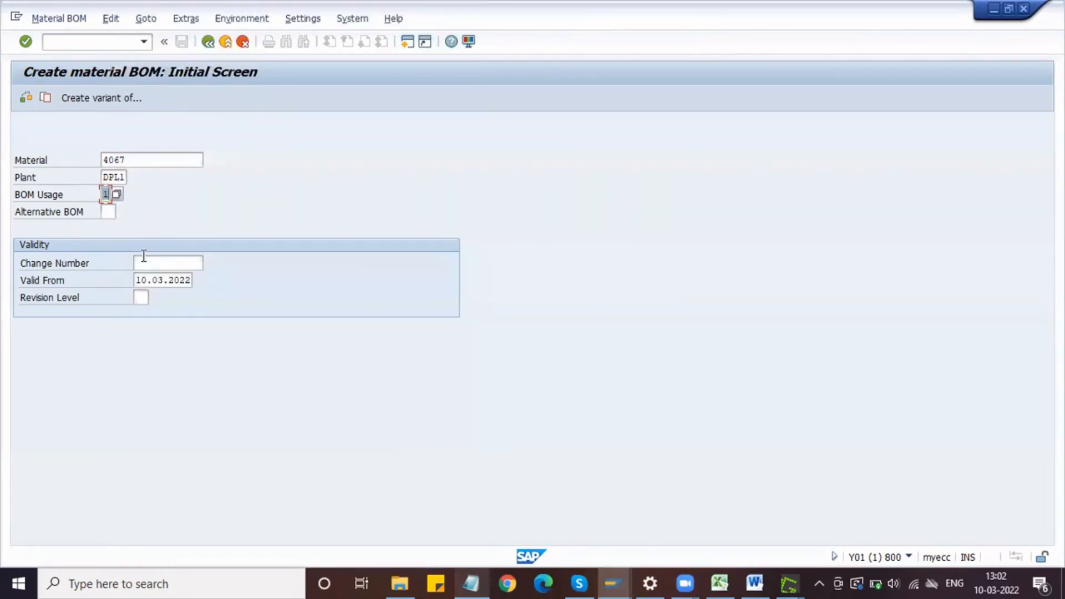
click(147, 280)
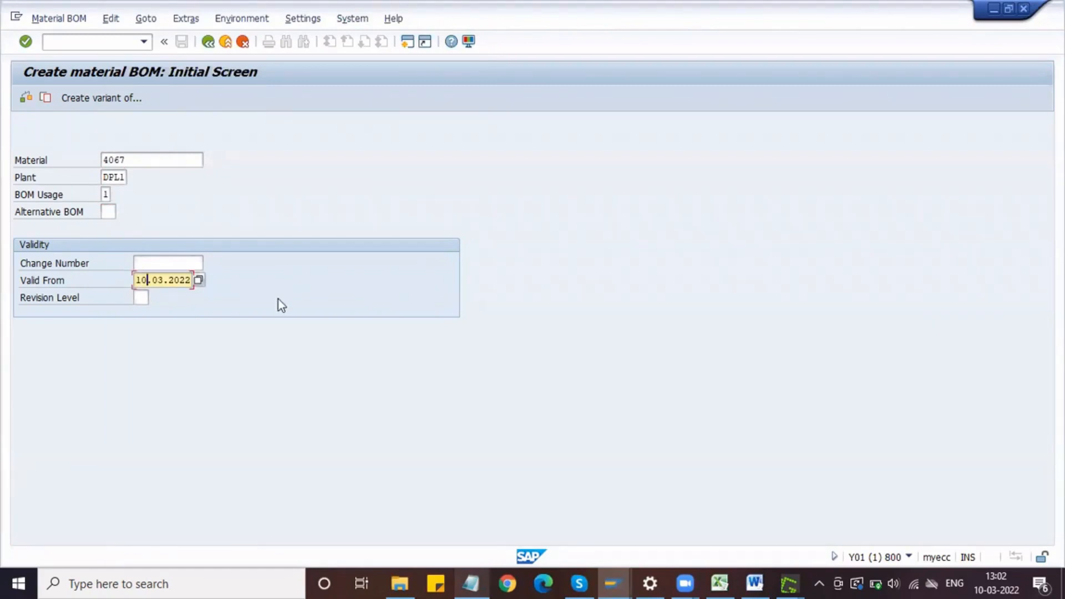
key(Return)
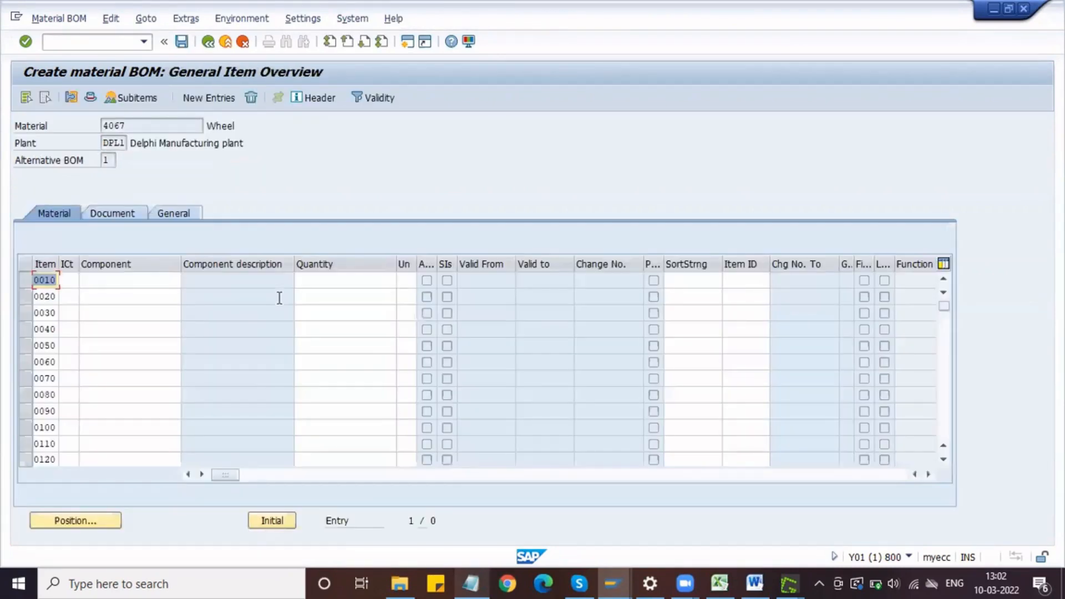
Step: Restart transaction CS01 and copy a screenshot of its filled-in initial screen, from the toolbar down to the Validity section, to the clipboard
click(118, 44)
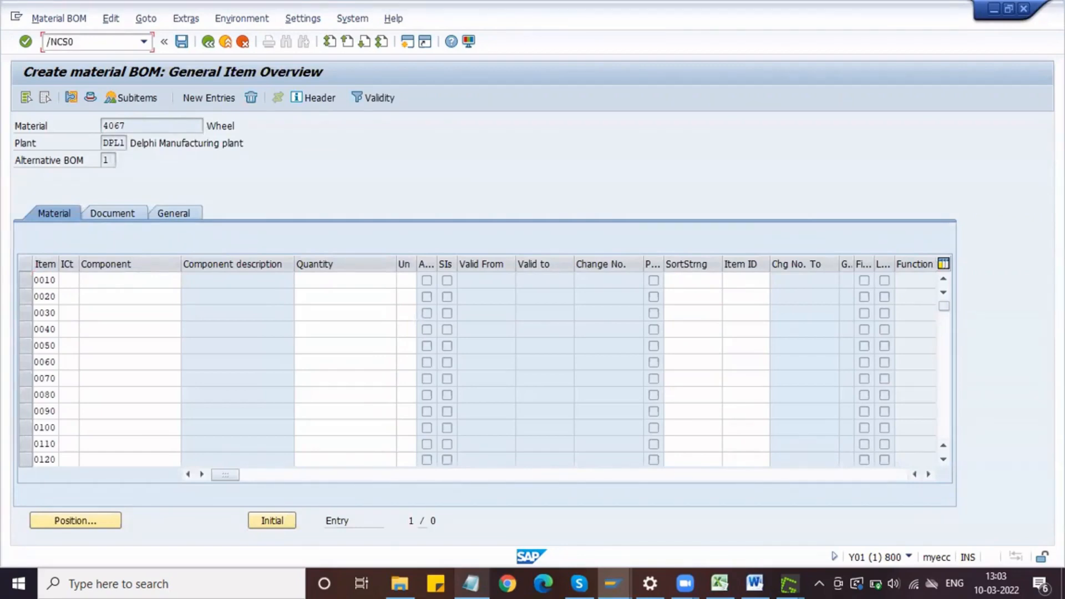
key(Return)
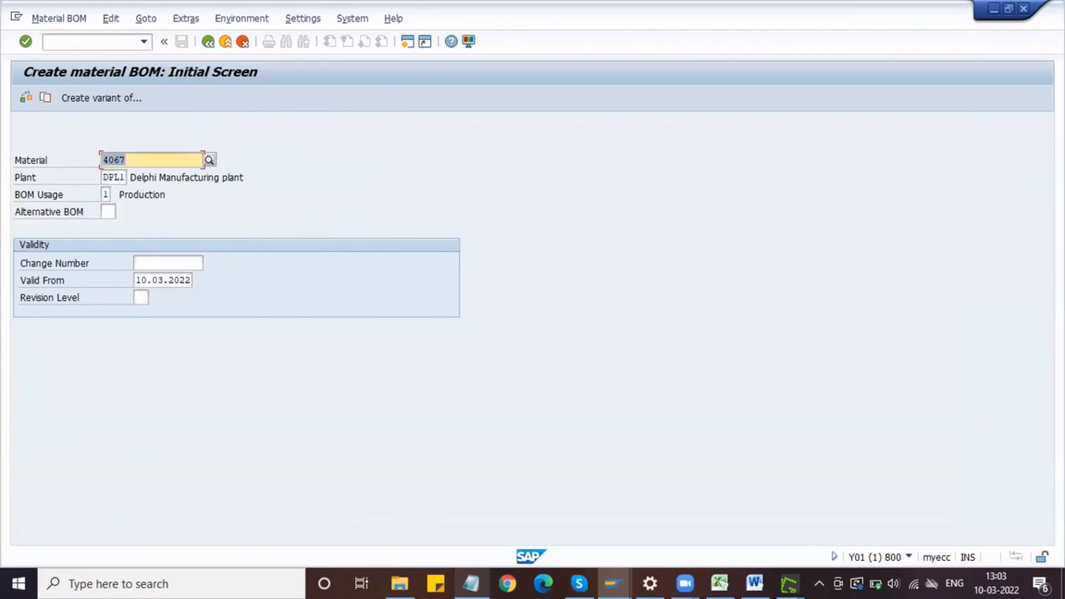
key(Tab)
key(Tab)
key(Tab)
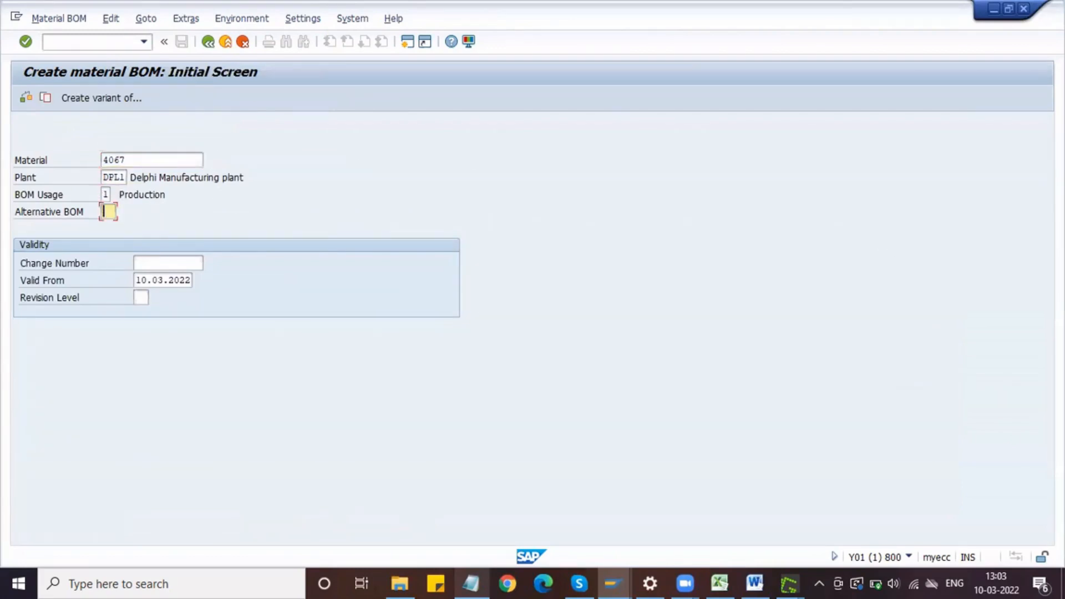
key(Print)
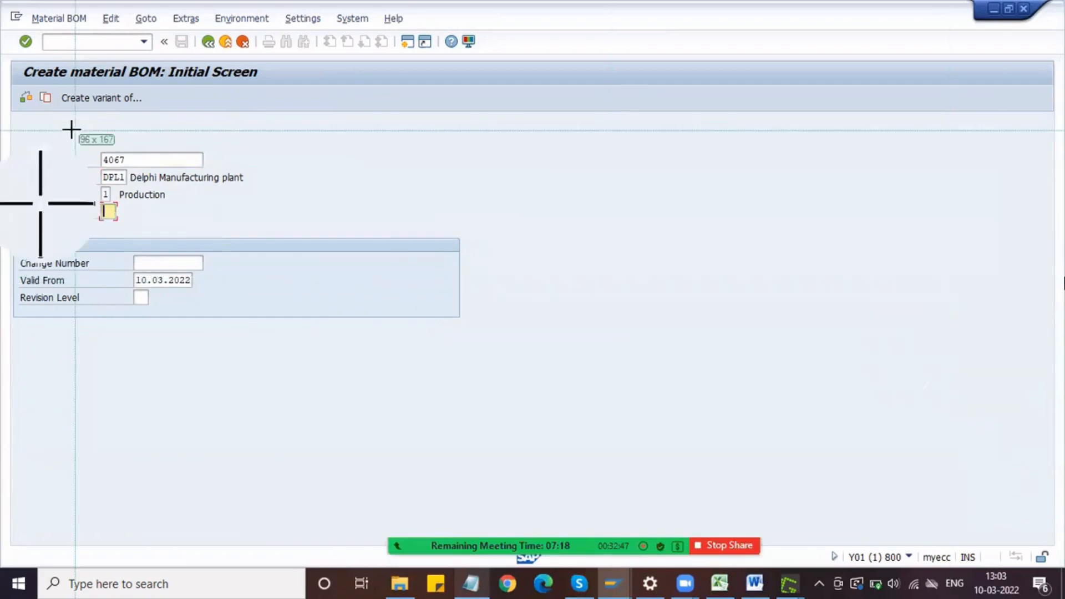
drag(2, 22, 519, 328)
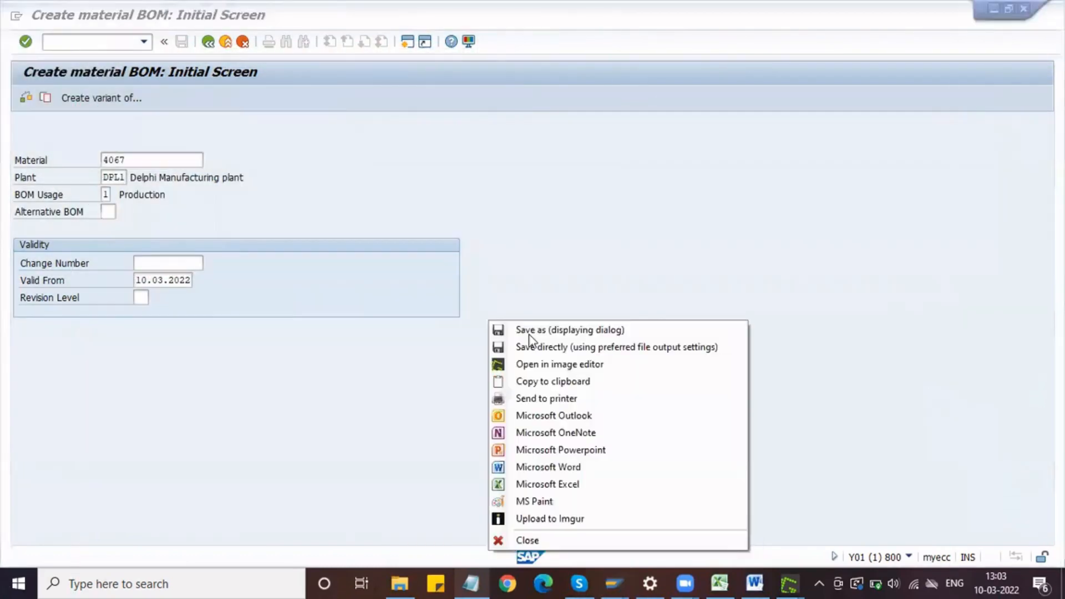
click(572, 380)
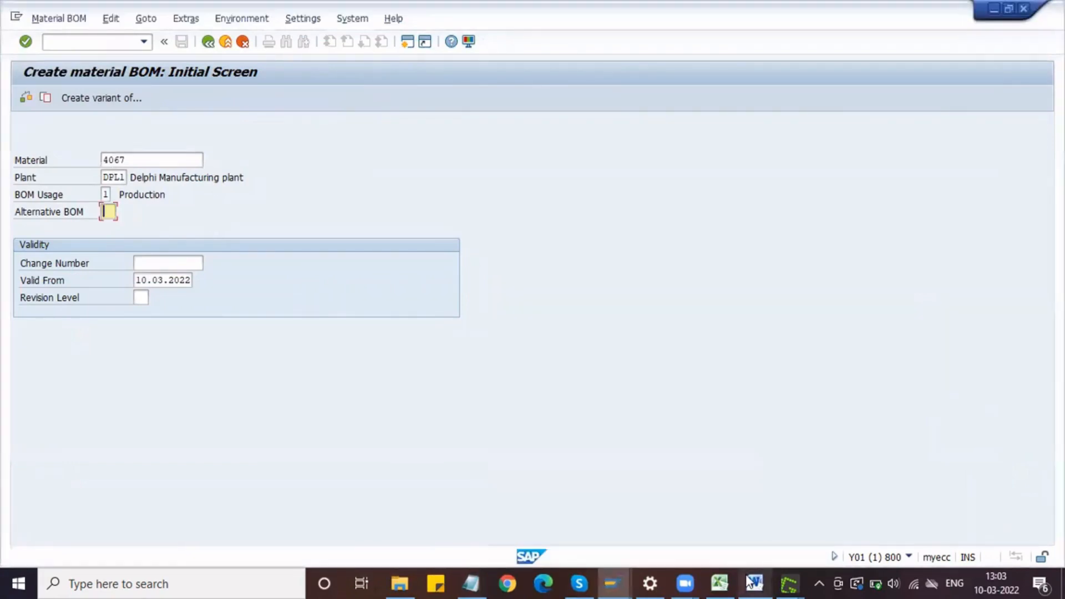
Step: Switch to Word, paste the screenshot under the "T-code: CS01" bullet, shrink it and centre it, with the cursor after it
click(756, 582)
key(ctrl+v)
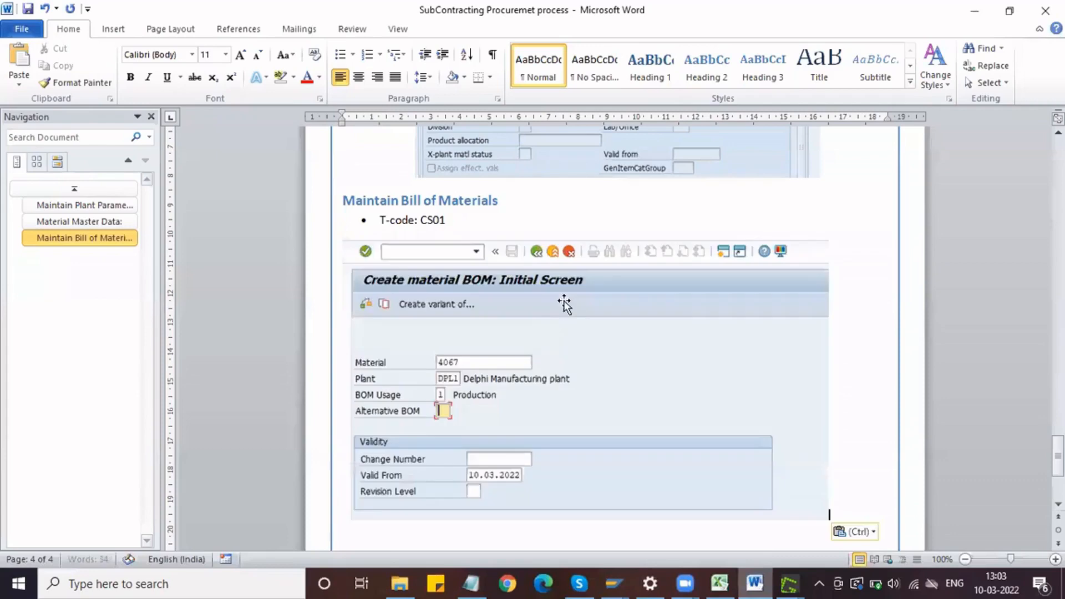
click(535, 311)
drag(831, 237, 734, 321)
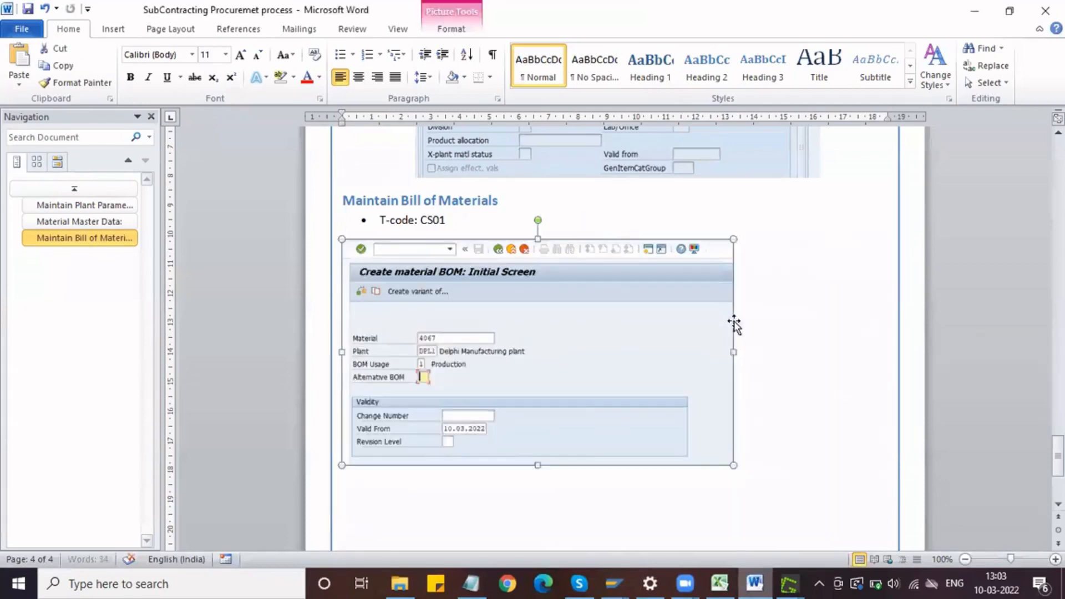
click(359, 77)
click(832, 467)
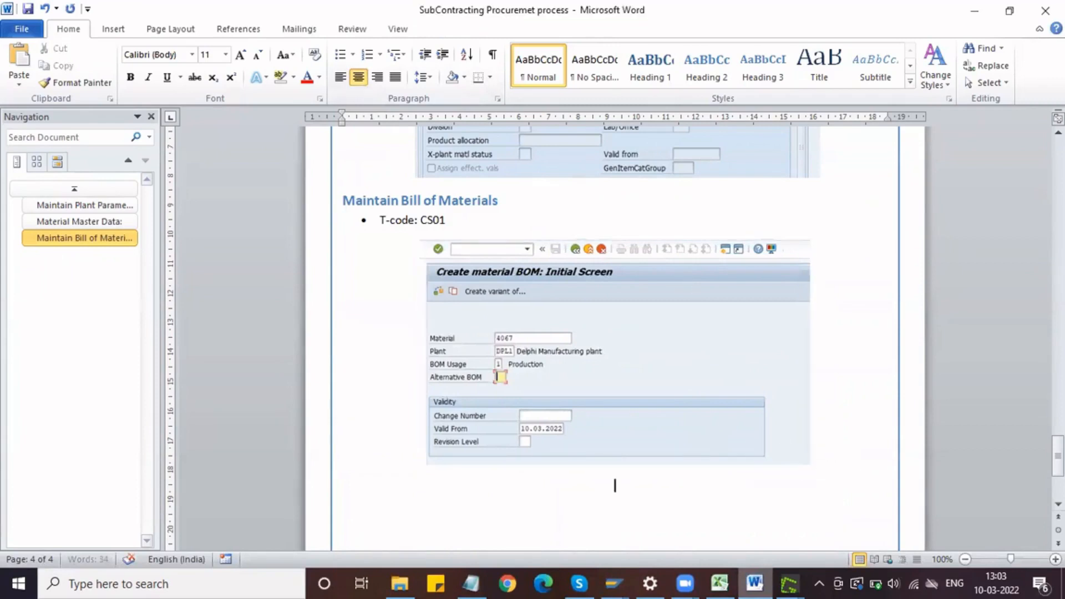
Step: Return to the BOM in SAP, open its item overview and set item 0010's category to L (Stock item)
mouse_move(622, 577)
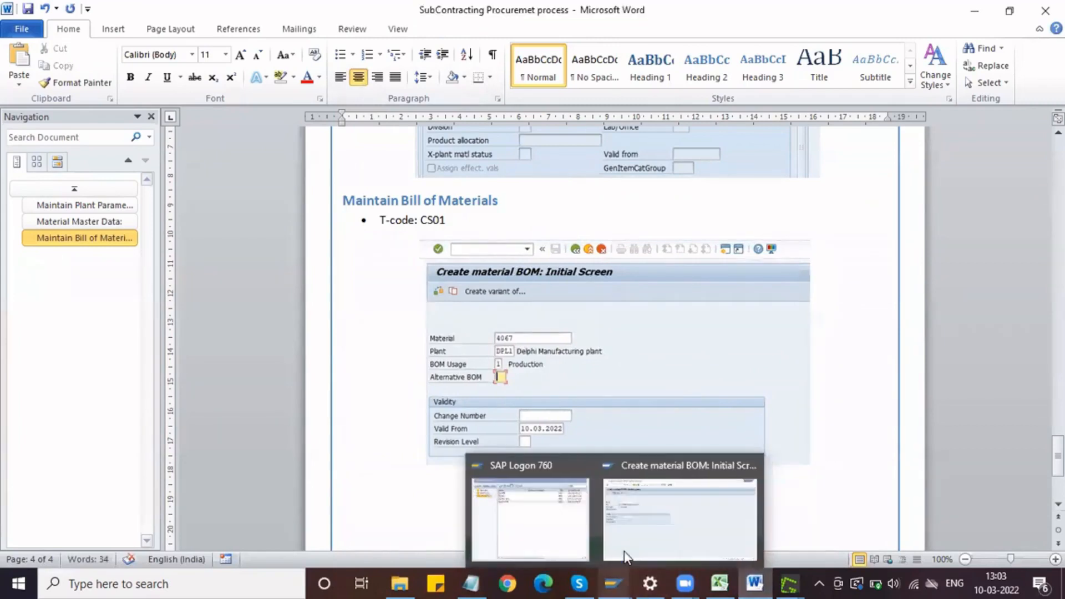
click(630, 538)
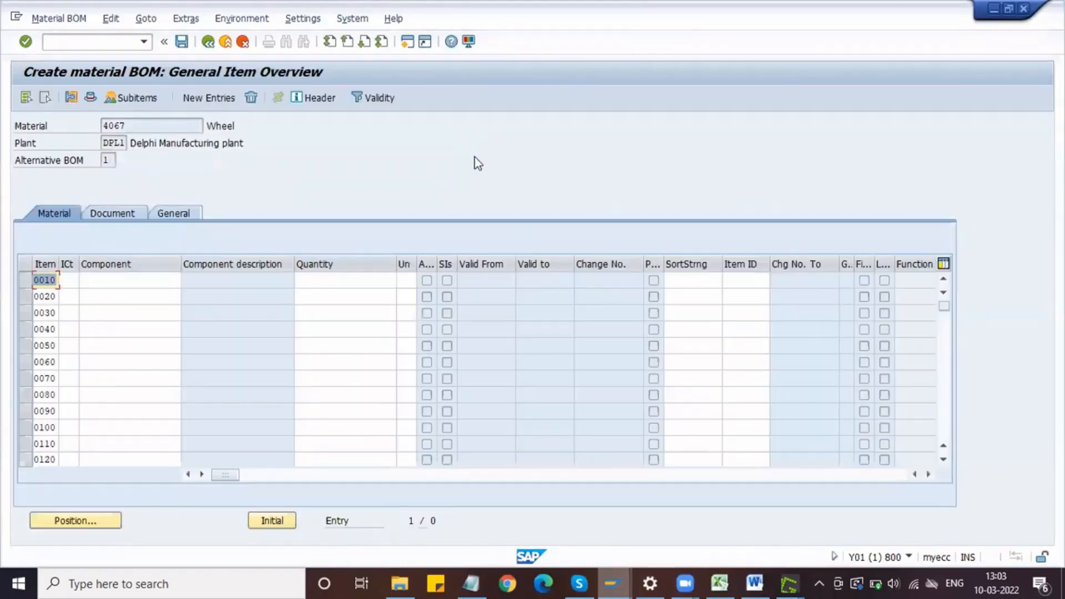
click(75, 280)
click(86, 281)
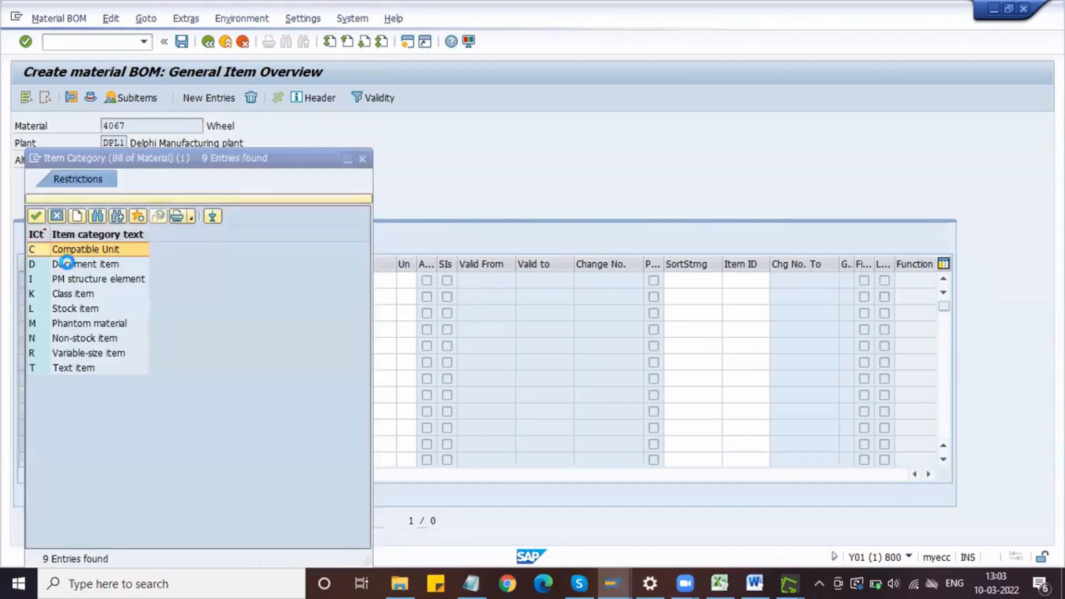
click(79, 309)
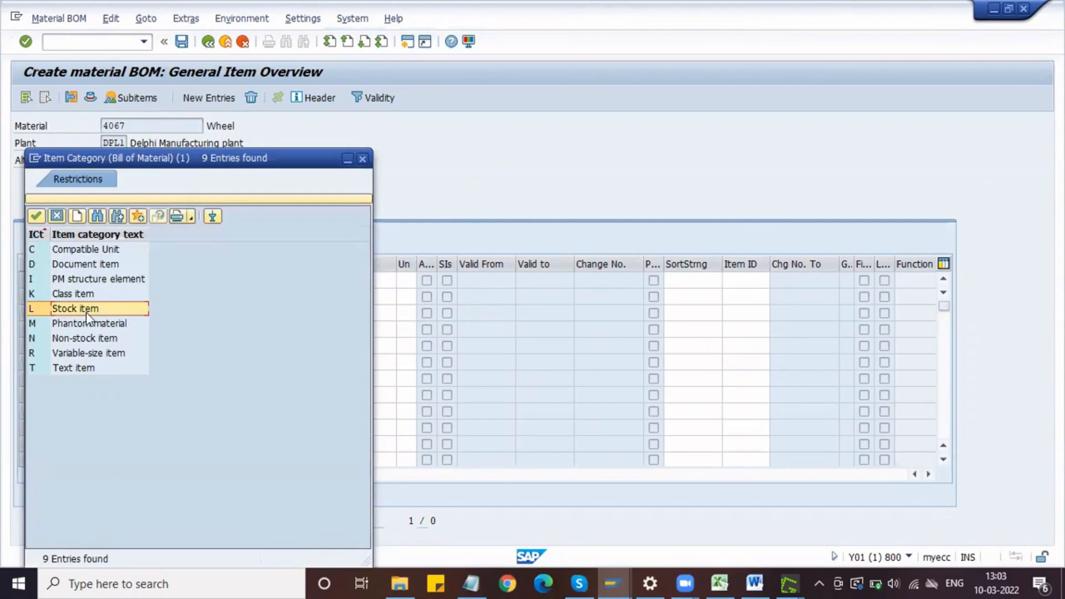
click(36, 217)
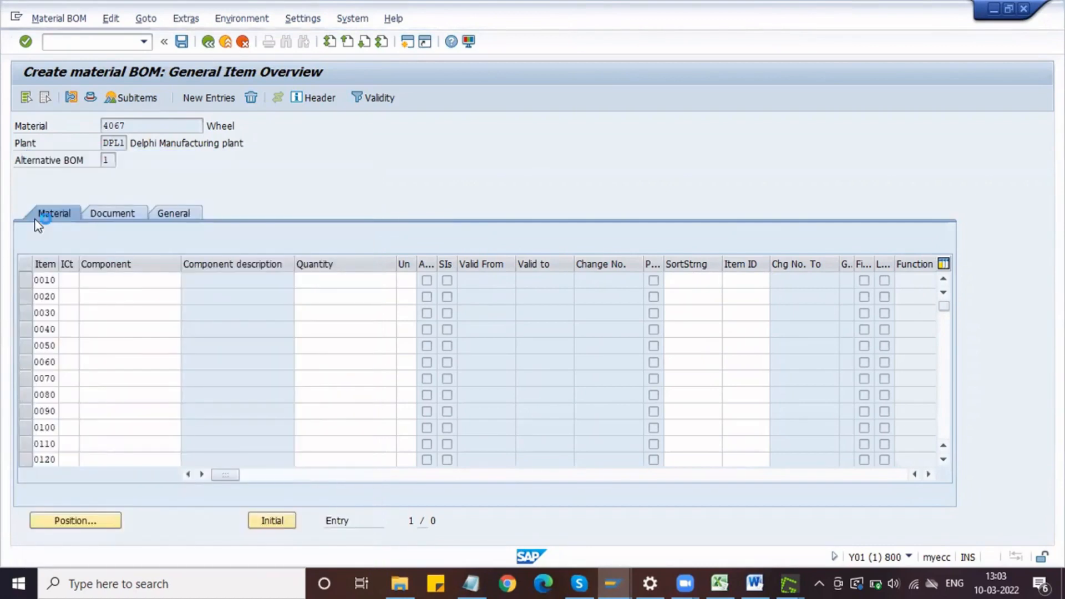
Step: Enter the tyre's material number 100001022, copied from Notepad, as the component of item 0010
click(122, 281)
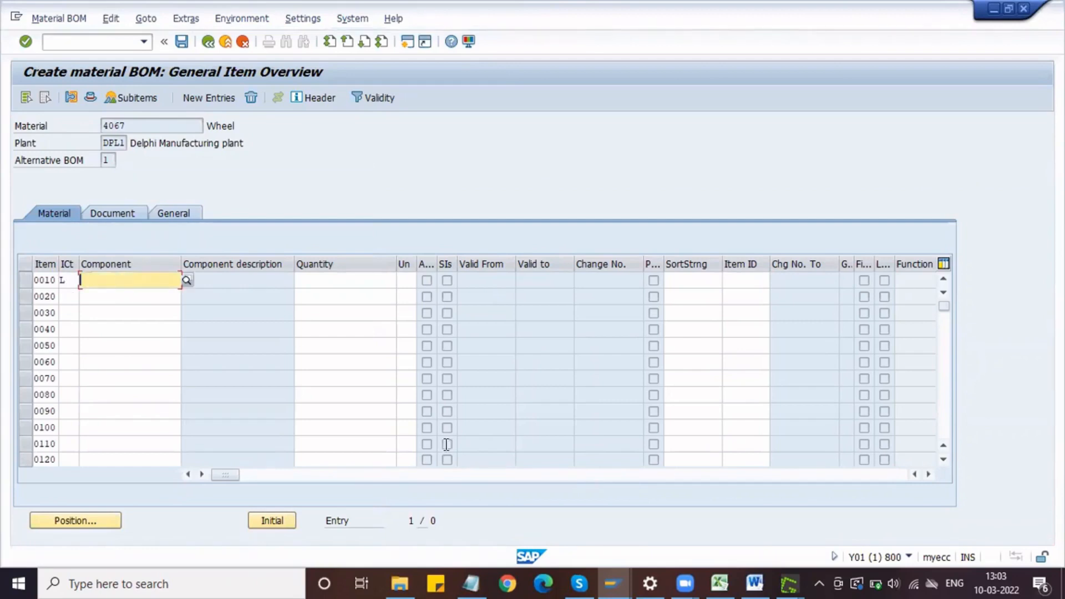
click(471, 584)
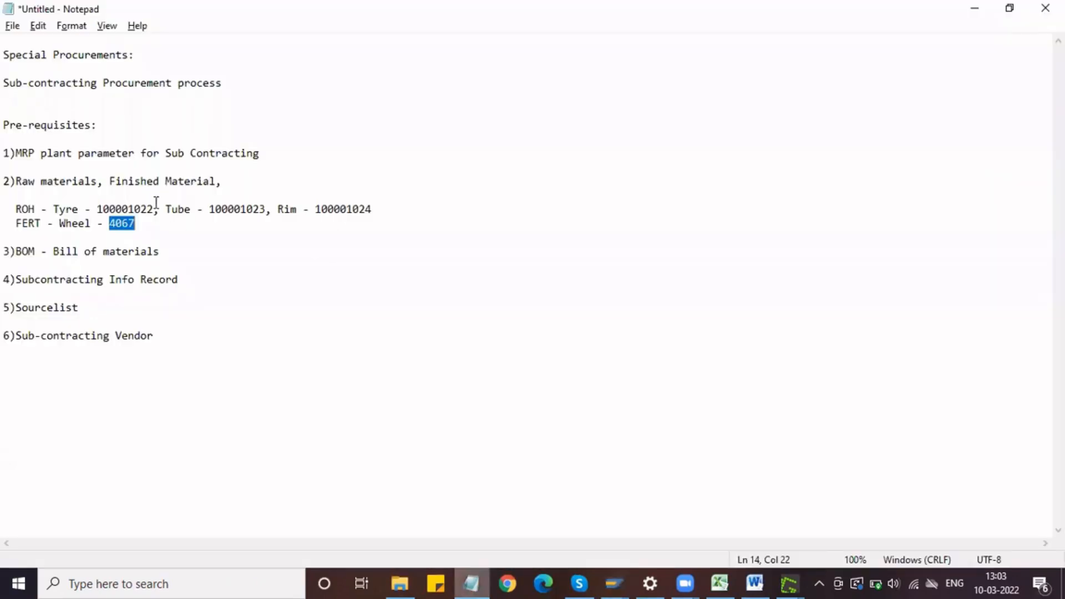
double_click(128, 209)
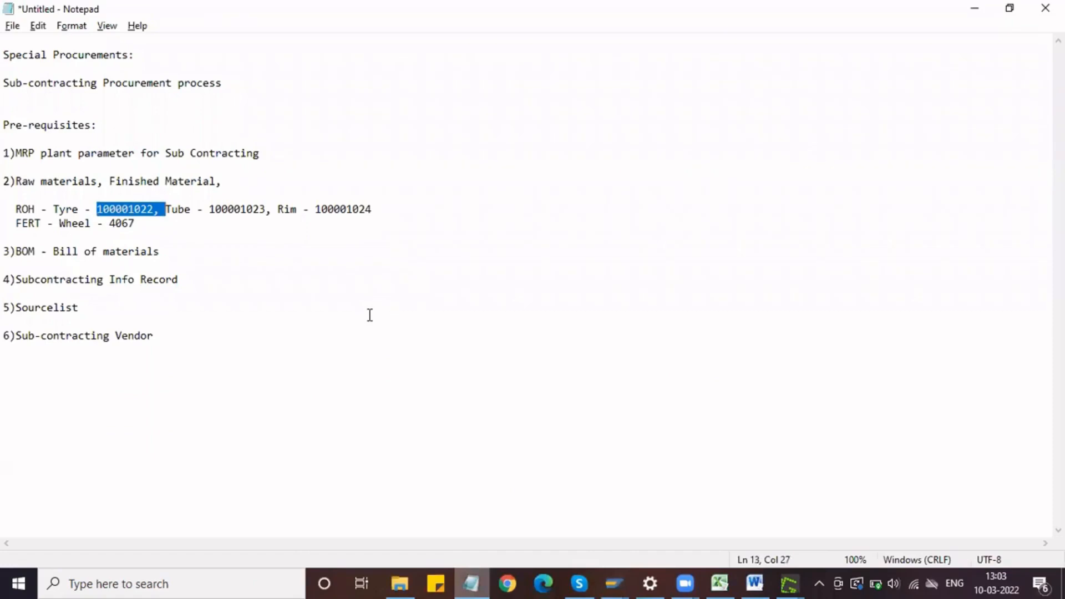
key(alt+Tab)
key(ctrl+v)
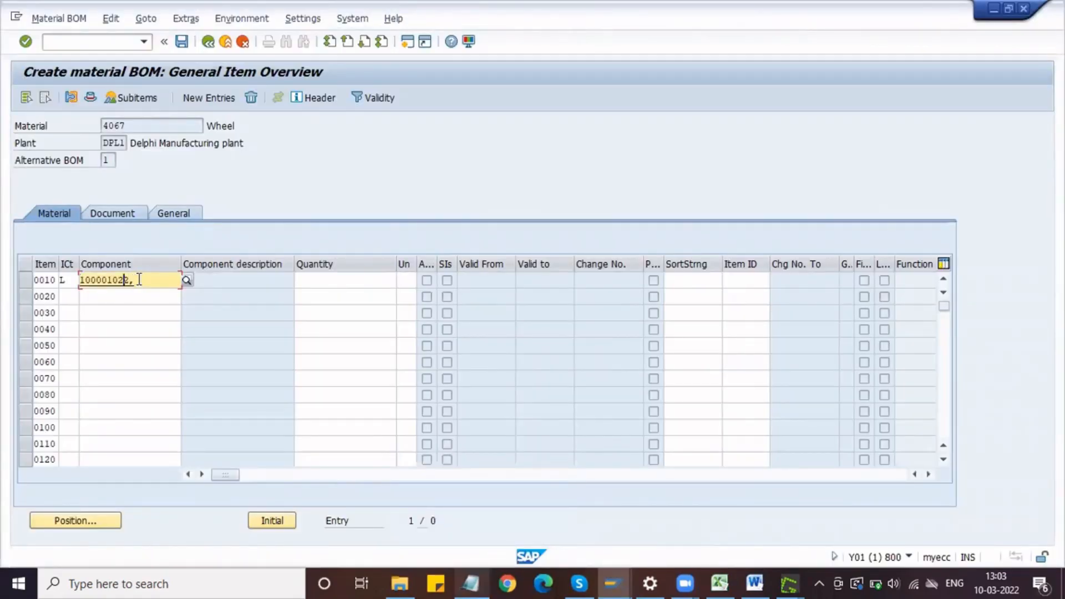
Step: Set the item category of items 0020 and 0030 to L
click(68, 296)
key(Return)
text(L)
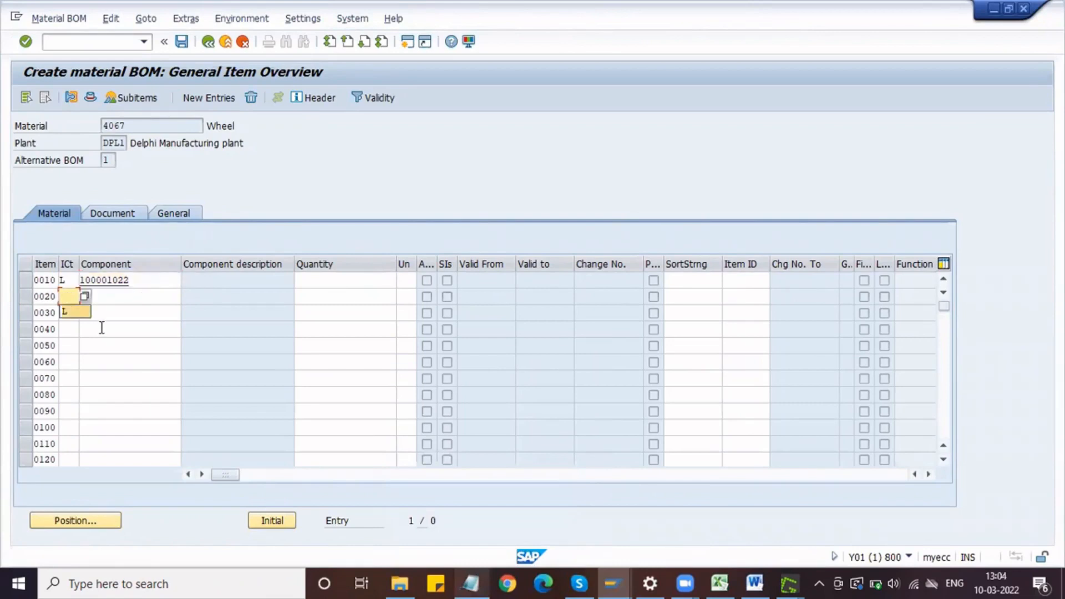
key(Return)
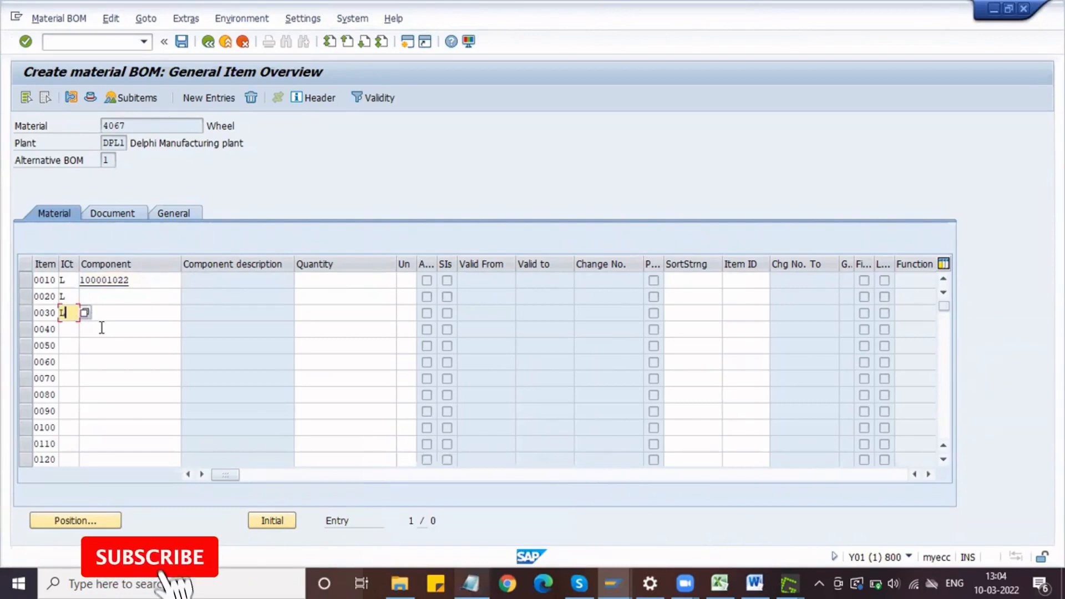
Step: Enter the tube's material number 100001023, copied from Notepad, as the component of item 0020
key(alt+Tab)
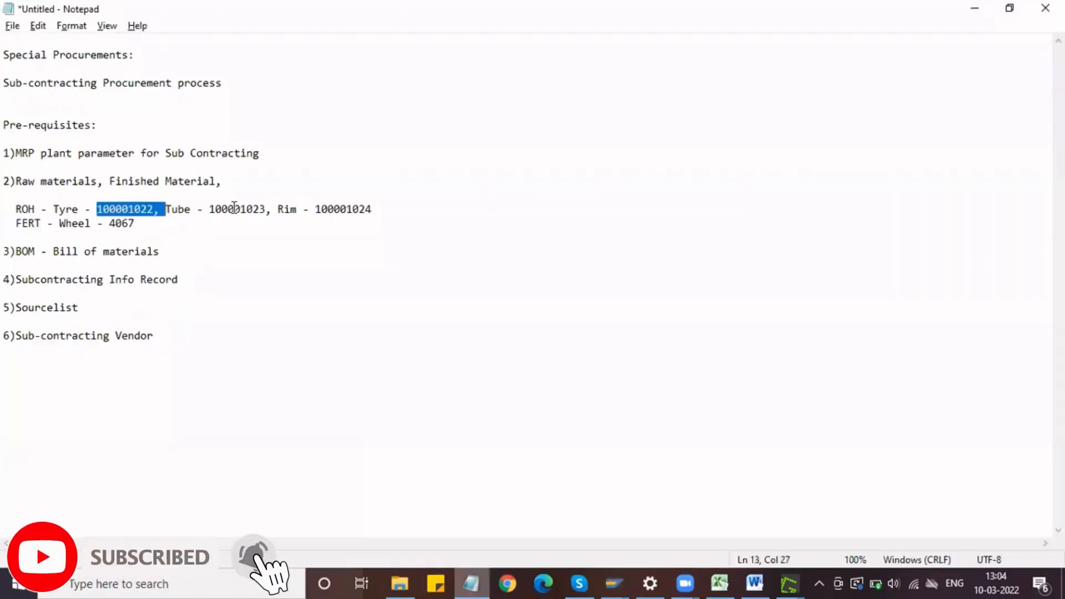
drag(209, 209, 278, 209)
key(alt+Tab)
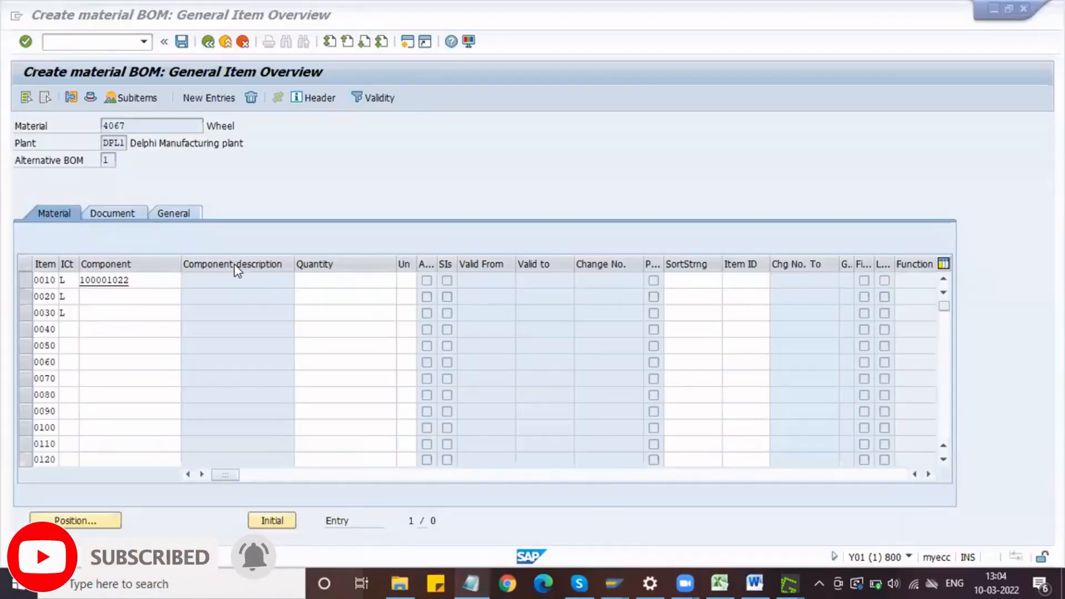
click(133, 296)
key(ctrl+v)
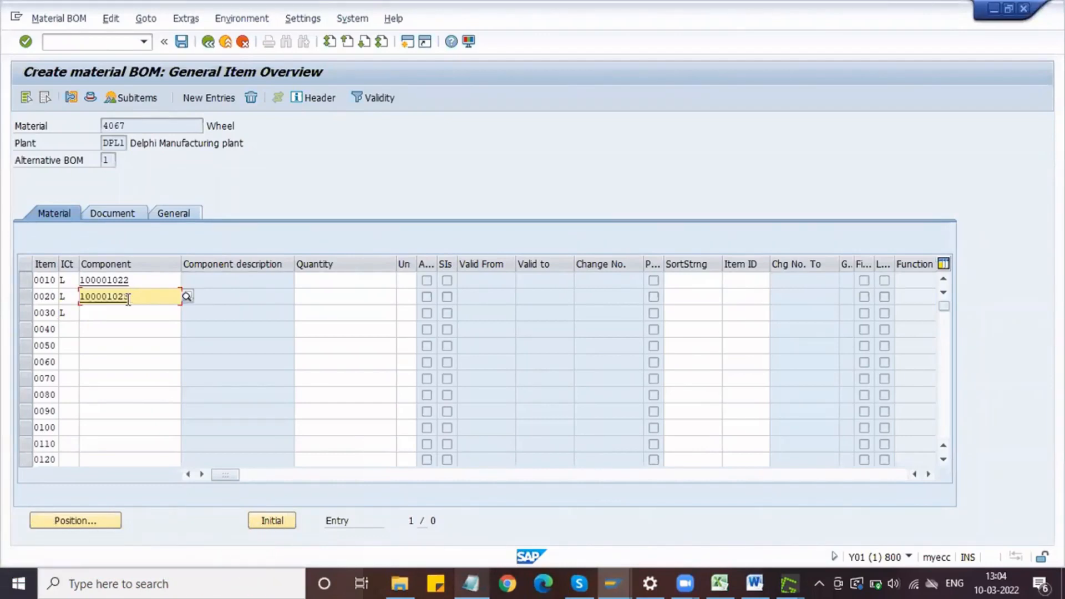
Step: Enter the rim's material number 100001024, copied from Notepad, as the component of item 0030
key(alt+Tab)
double_click(353, 209)
key(ctrl+c)
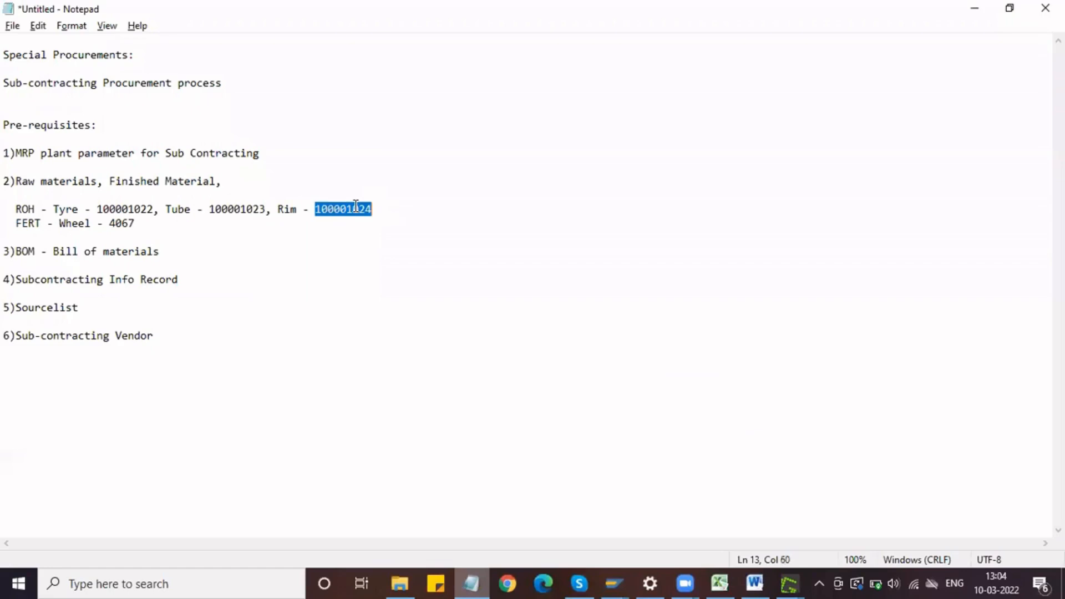
key(alt+Tab)
click(111, 313)
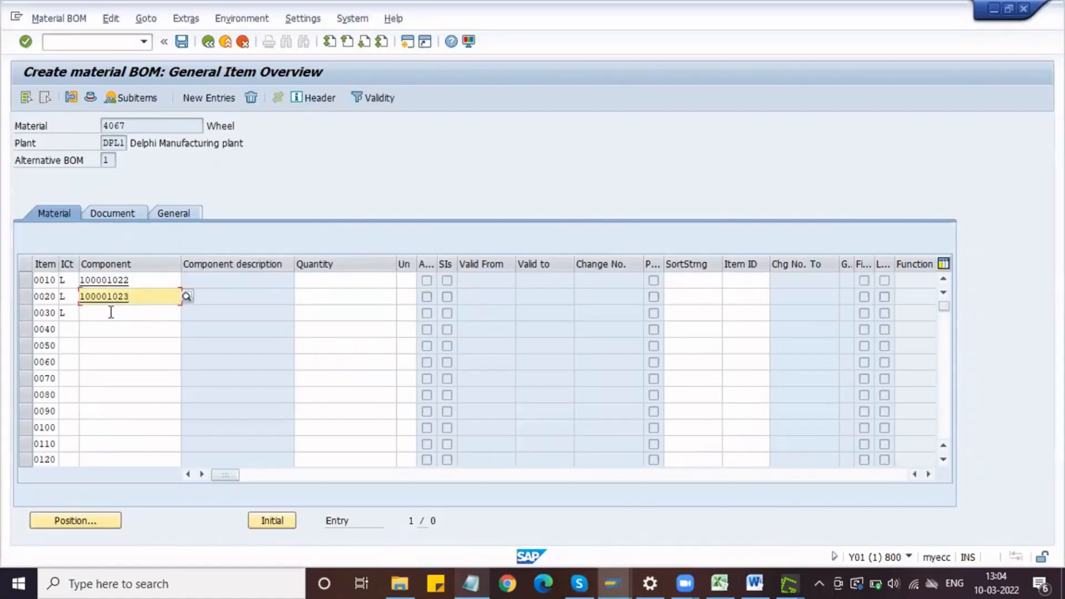
key(ctrl+v)
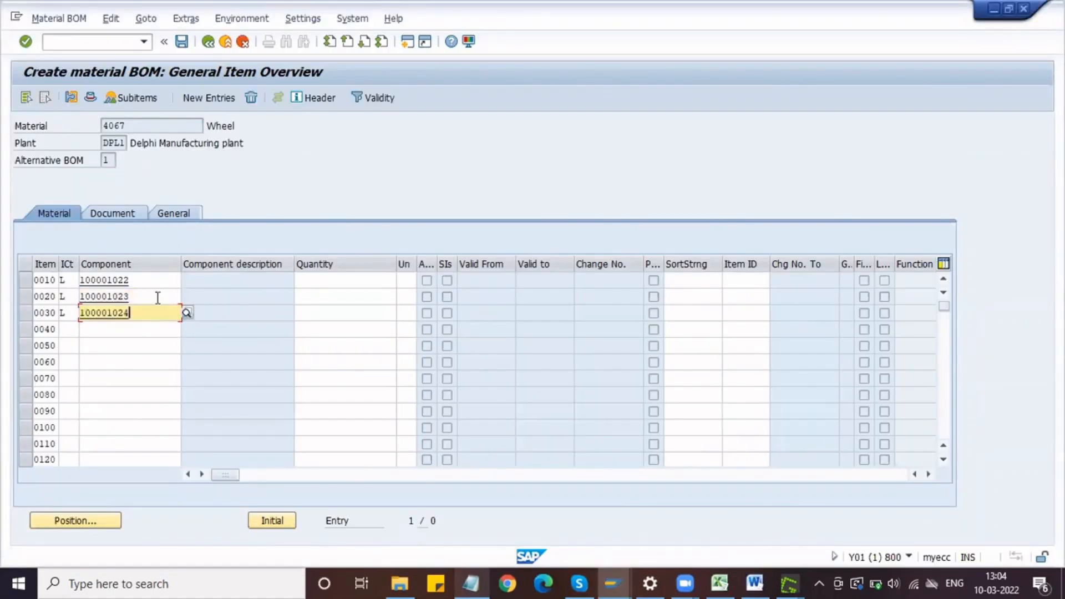
click(148, 280)
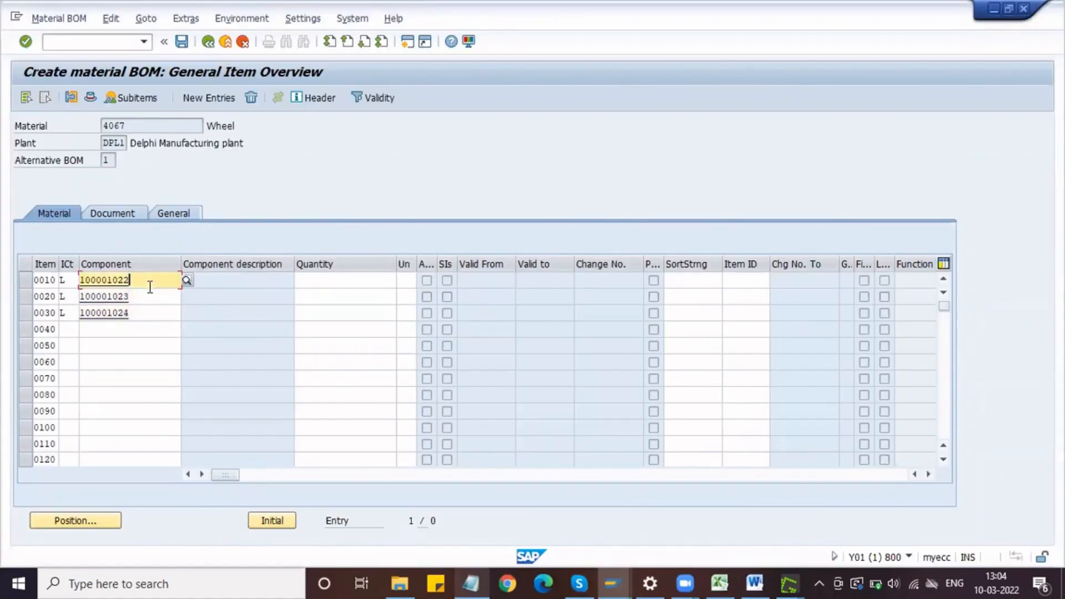
Step: Set the quantity of items 0010, 0020 and 0030 to 1 each and validate the BOM entries
click(126, 125)
drag(126, 125, 97, 126)
click(97, 125)
click(345, 280)
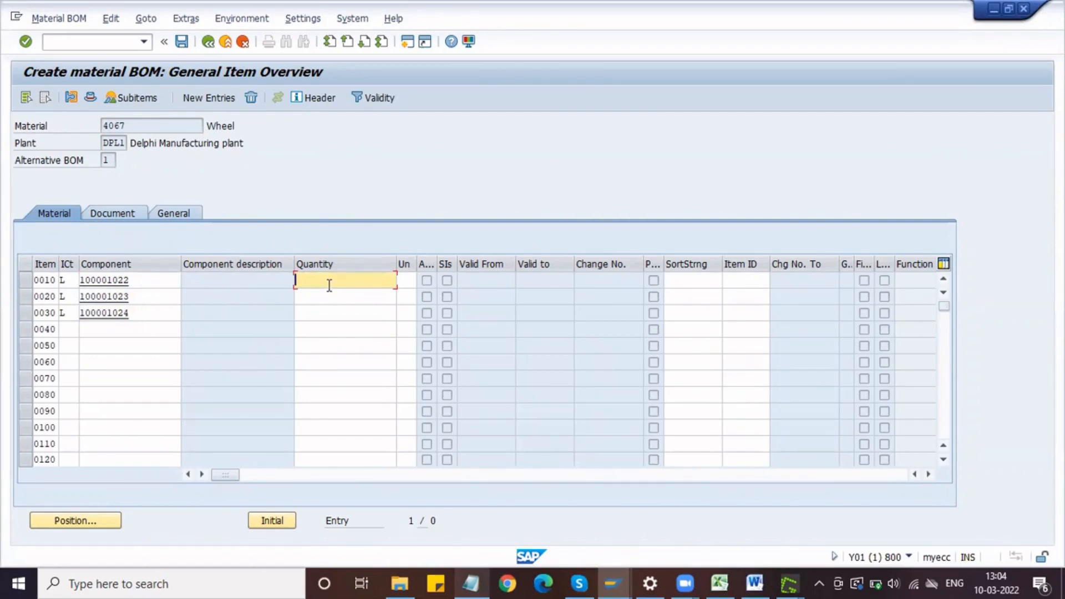
text(1)
key(Down)
text(1)
key(Down)
text(1)
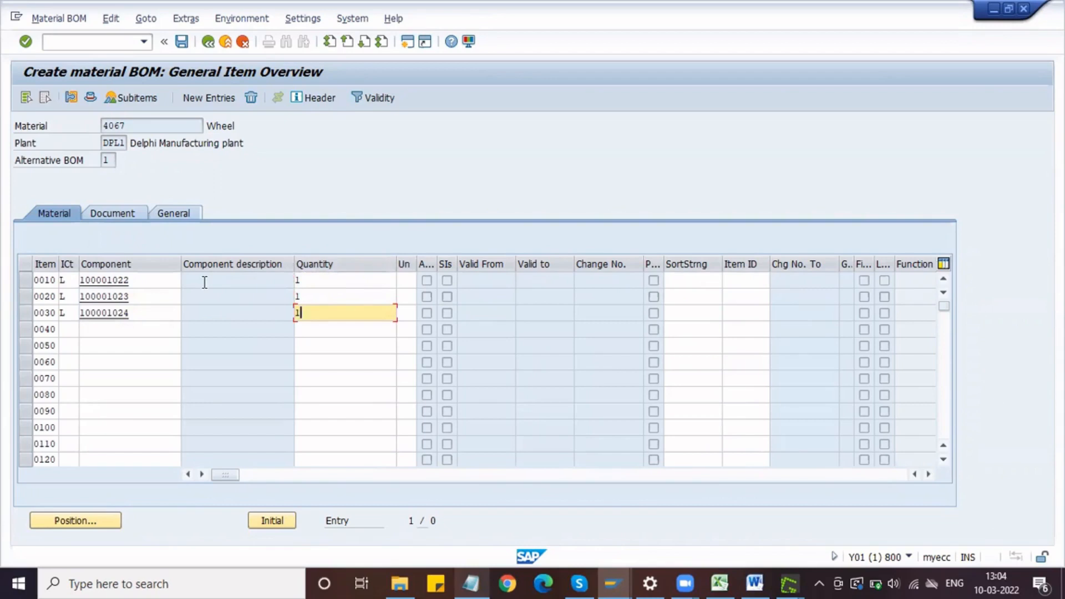
key(Return)
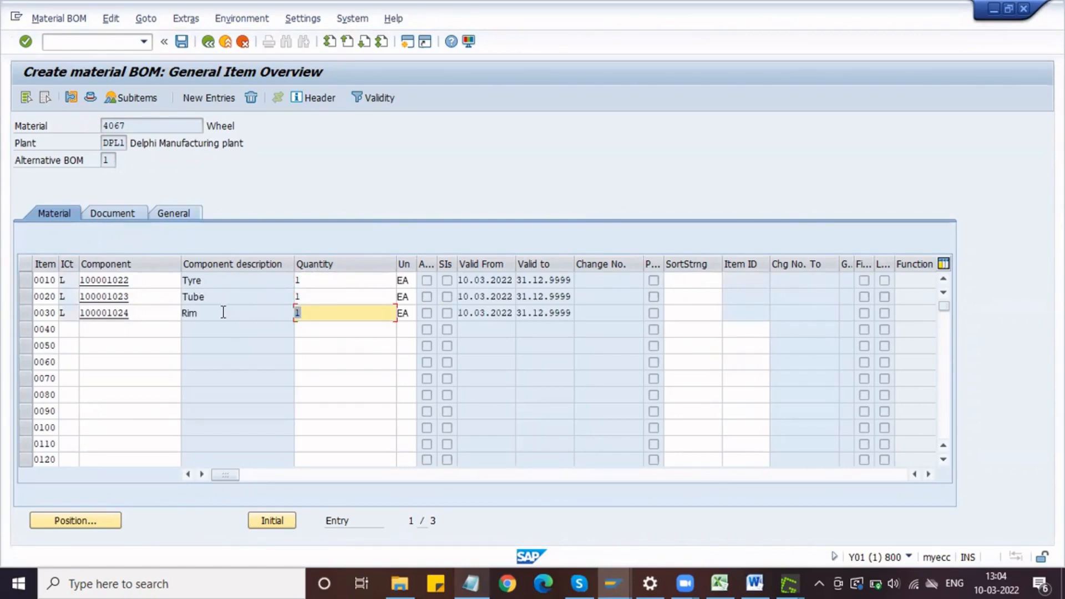
drag(129, 126, 88, 126)
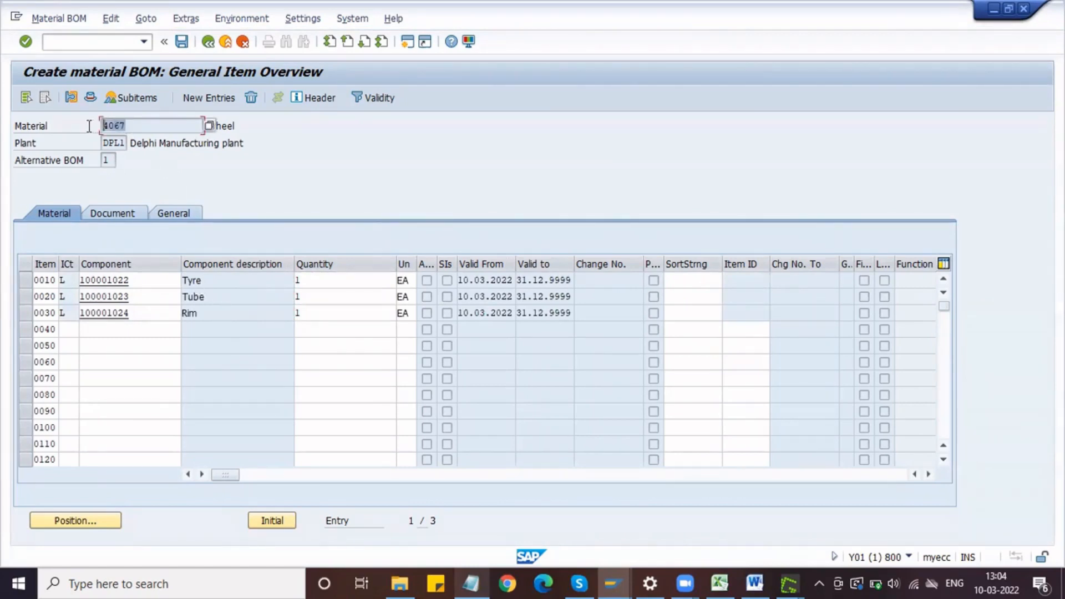
click(321, 283)
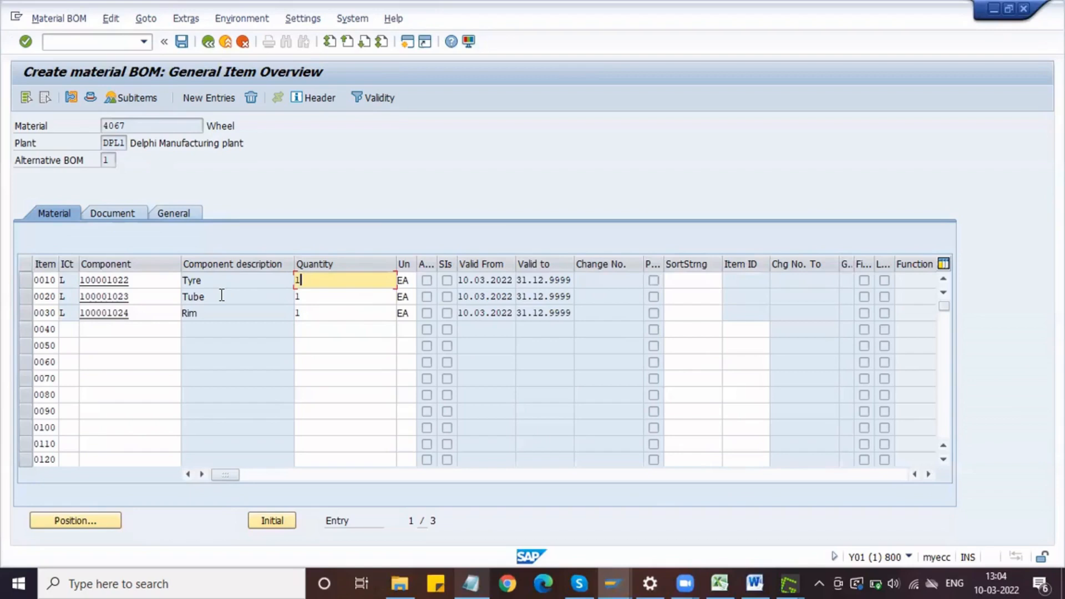
text(4)
text(1)
click(231, 282)
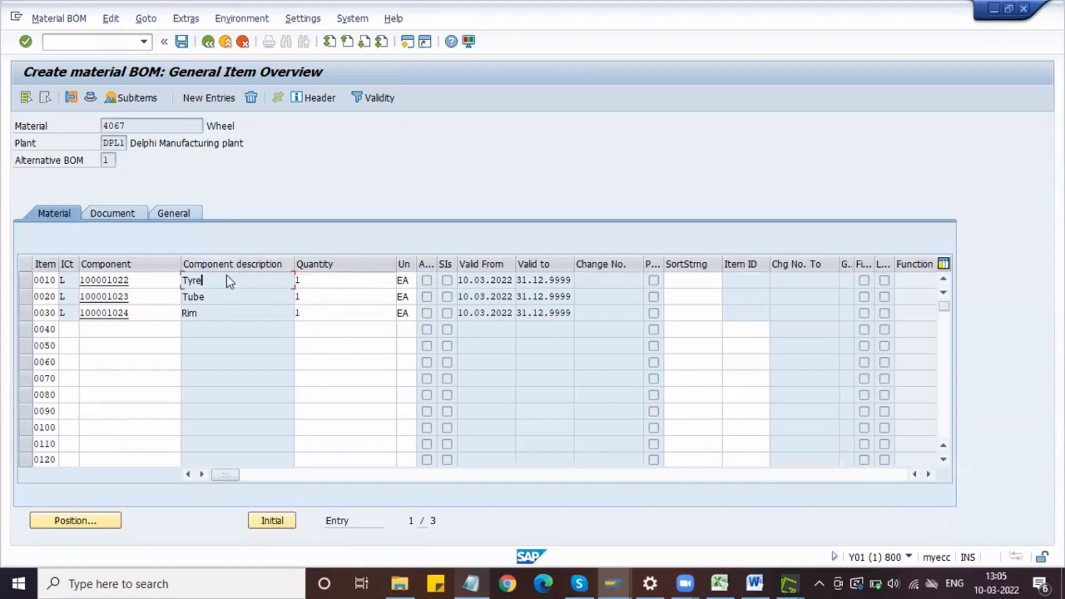
click(131, 125)
Step: Capture the BOM's General Item Overview with its component rows and paste it into the Word document below the initial screen capture
key(Print)
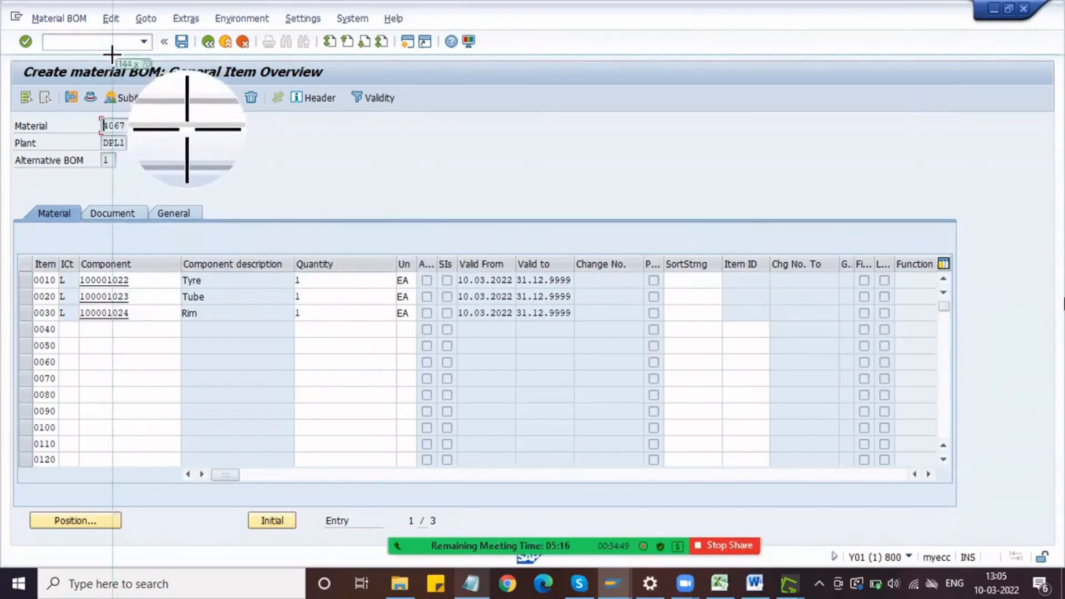
key(Escape)
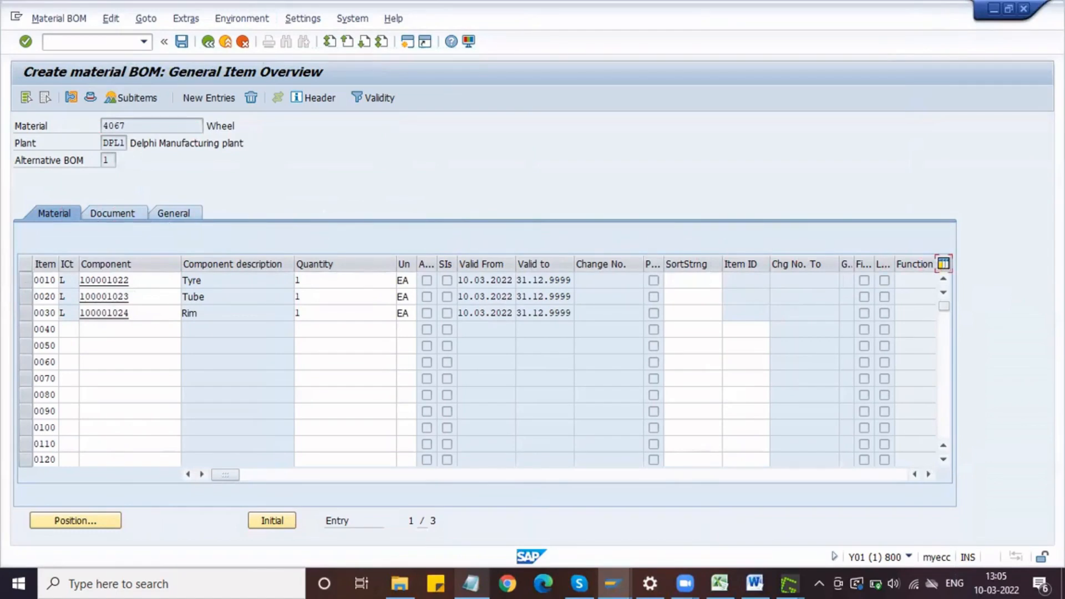
key(Print)
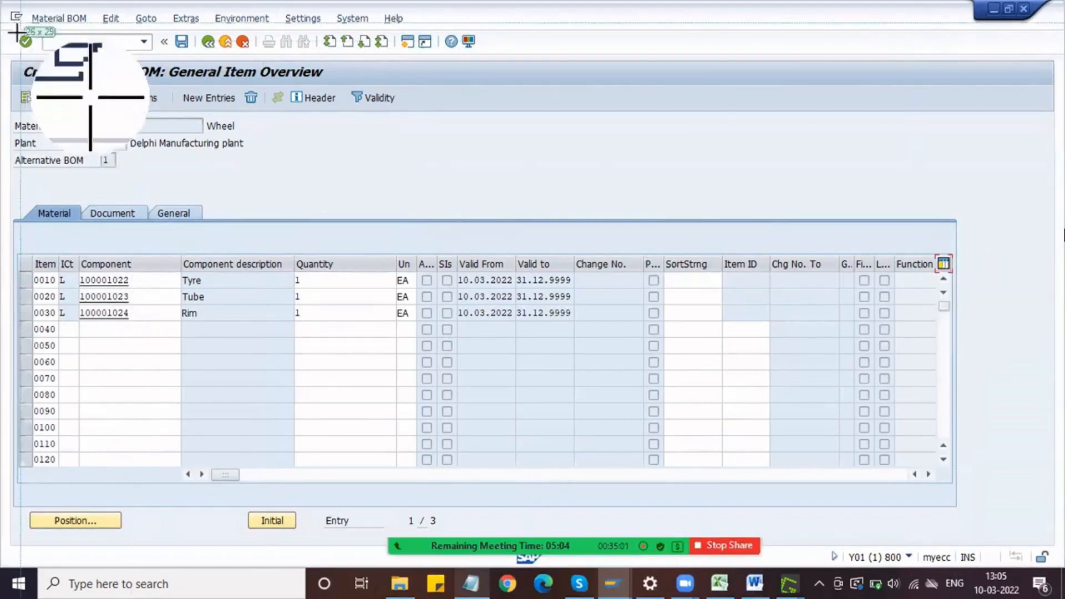
drag(11, 27, 972, 335)
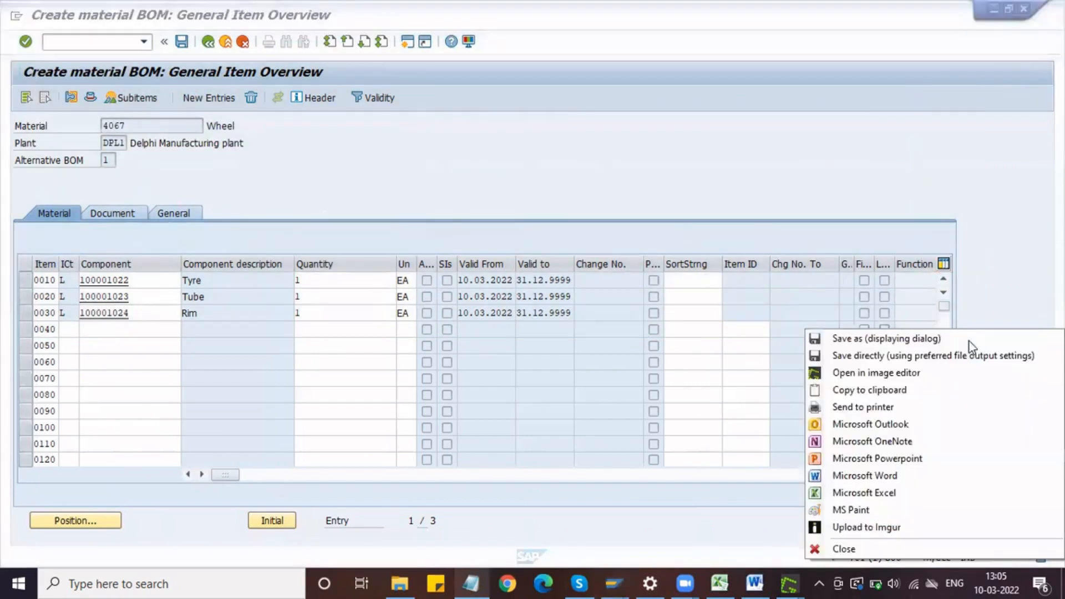
click(923, 388)
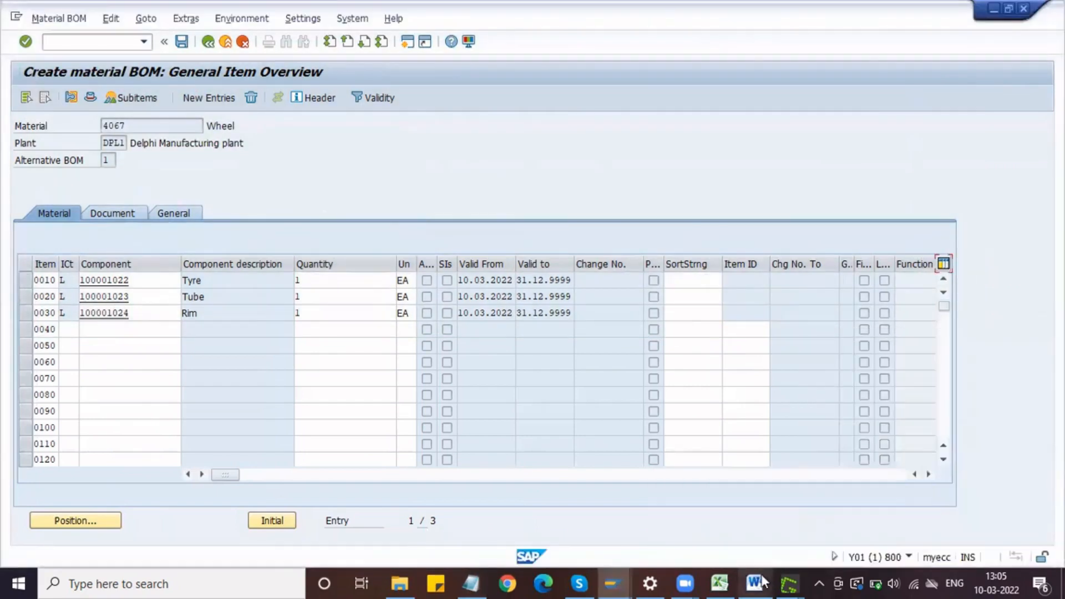
click(756, 583)
key(ctrl+v)
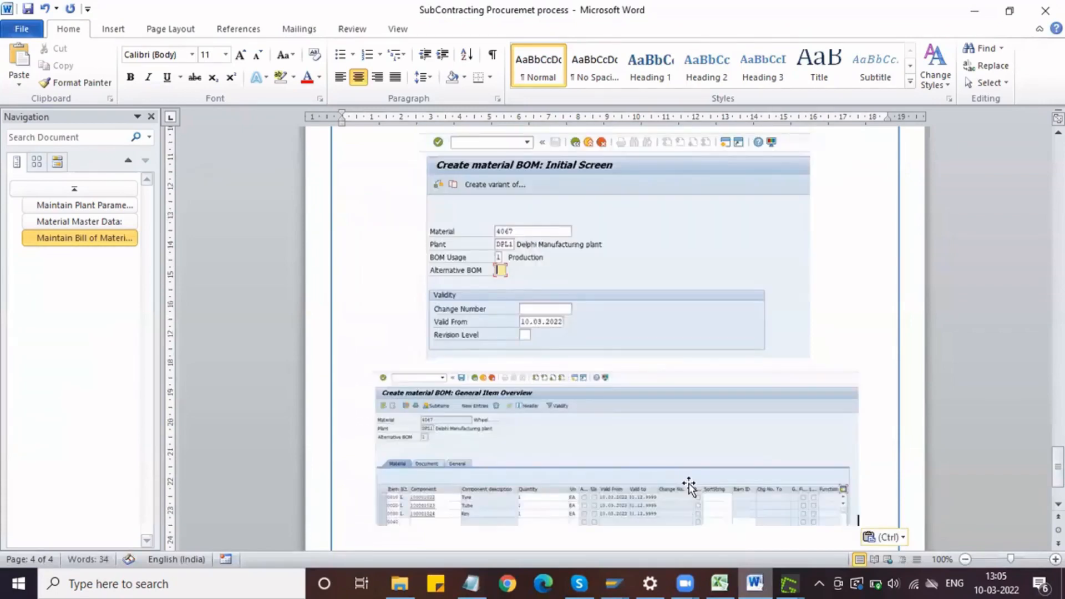
Step: Shrink the pasted item overview capture slightly and place the cursor on the line beneath it
click(649, 452)
drag(857, 372, 817, 405)
scroll(726, 351, down, 3)
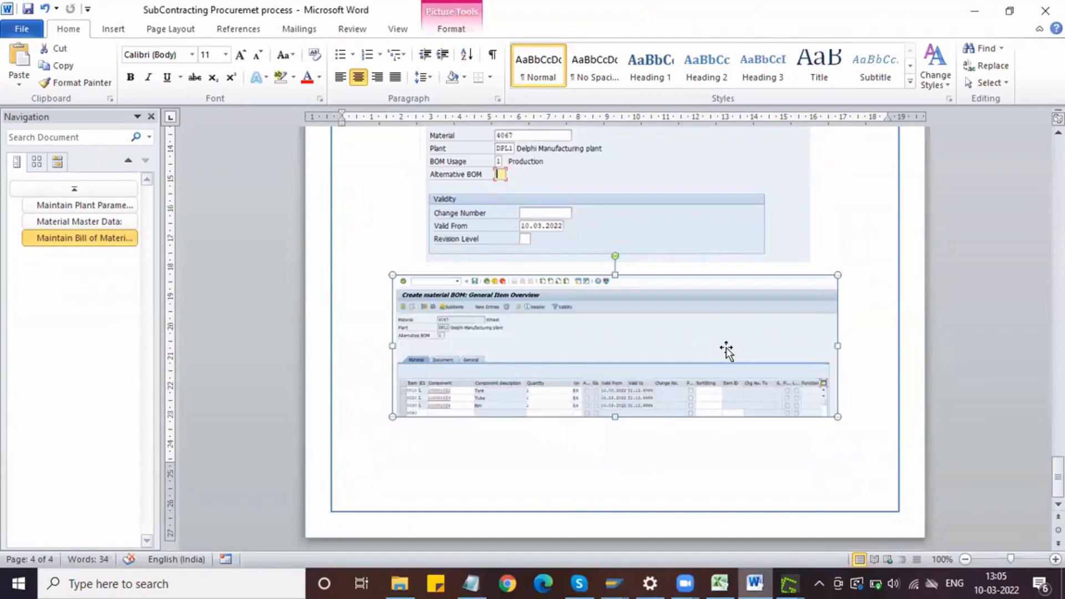
click(867, 421)
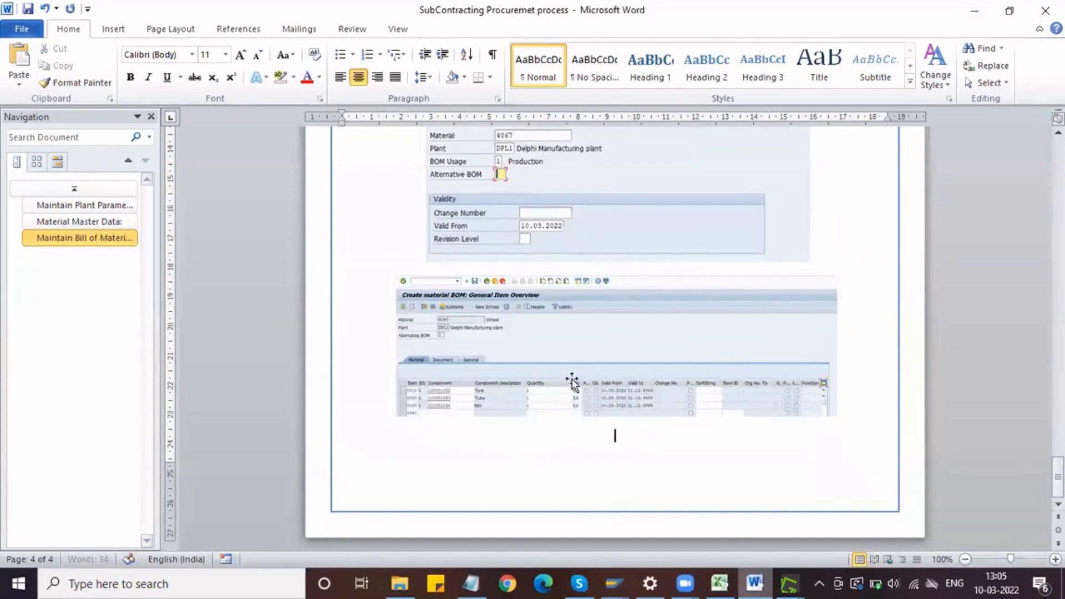
Step: Switch back to SAP, check the wheel's tyre, tube and rim components, and save the BOM
key(alt+Tab)
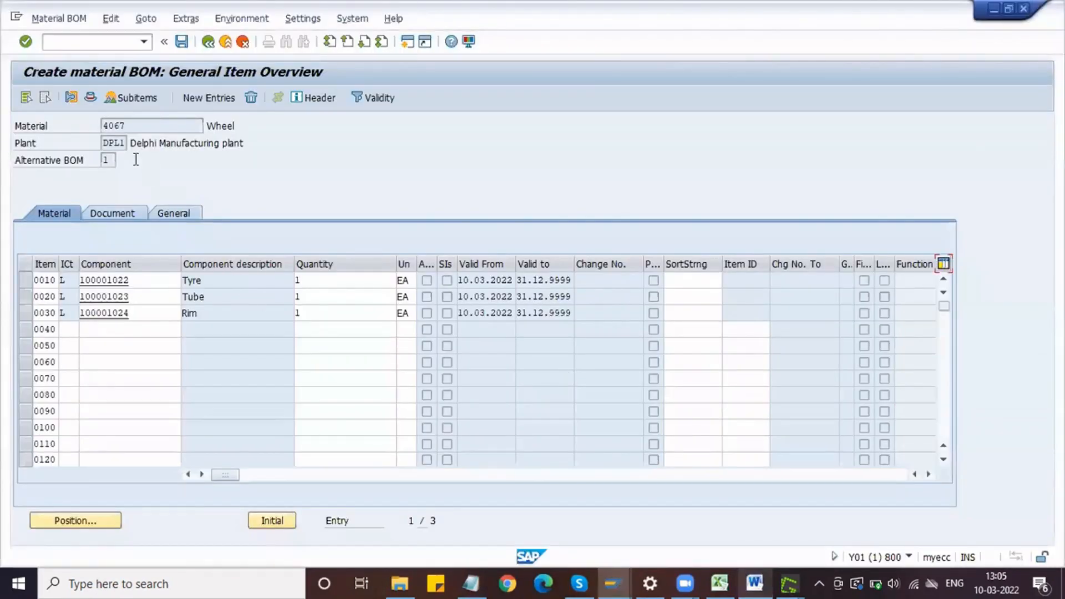
drag(239, 126, 205, 126)
click(205, 125)
drag(229, 284, 154, 298)
click(181, 281)
drag(219, 313, 174, 317)
click(128, 127)
drag(117, 128, 102, 127)
click(187, 280)
drag(167, 281, 165, 280)
drag(238, 303, 115, 304)
drag(196, 314, 174, 311)
click(185, 45)
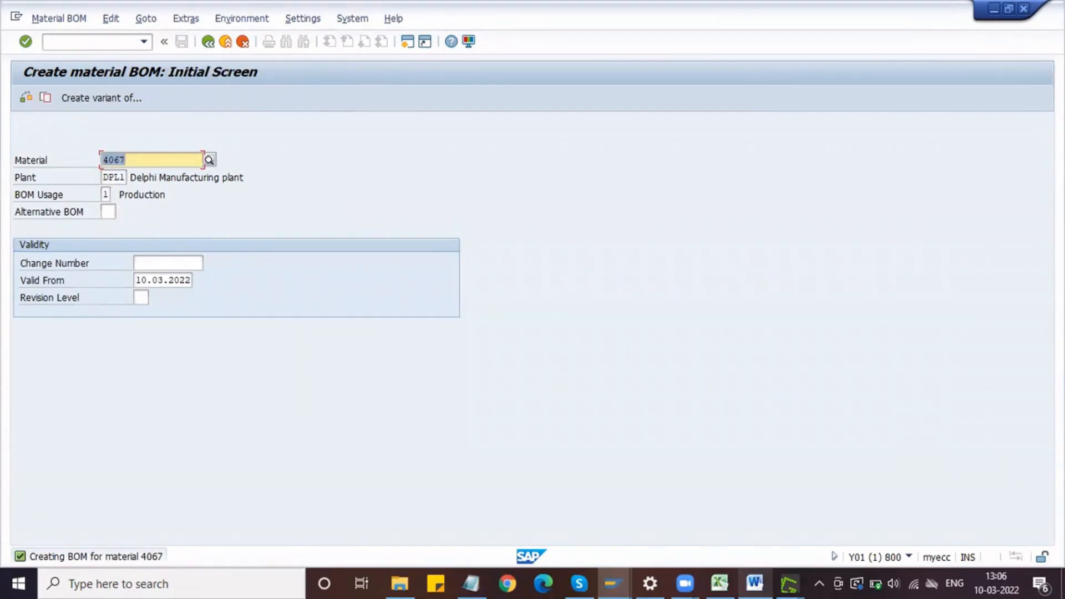
Step: Paste a capture of SAP's BOM creation message into Word beneath the item overview capture and start a new page
key(Print)
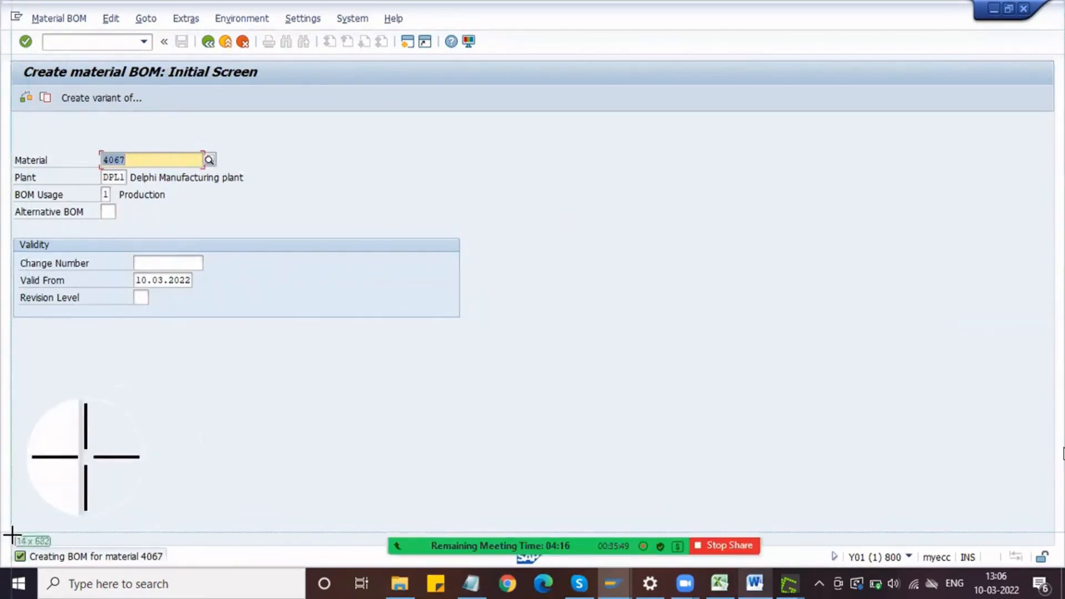
drag(11, 541, 170, 564)
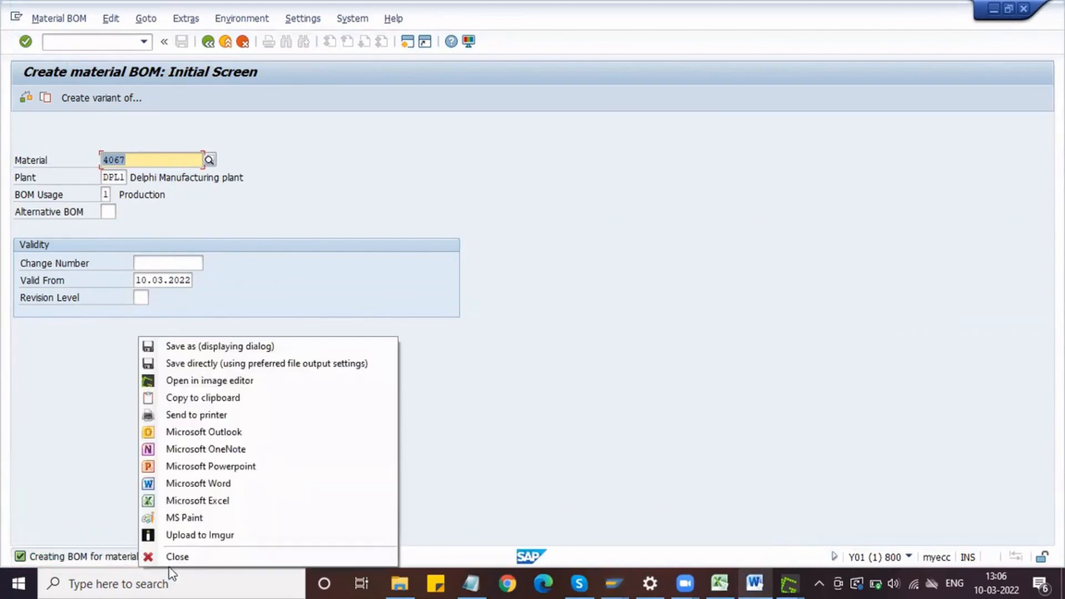
click(220, 400)
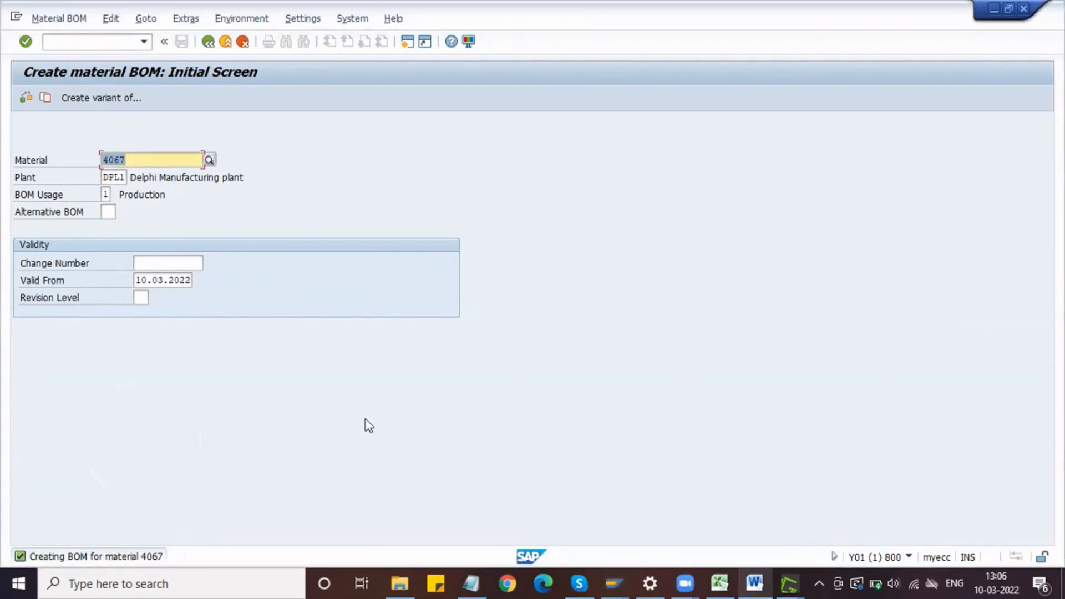
click(761, 575)
key(ctrl+v)
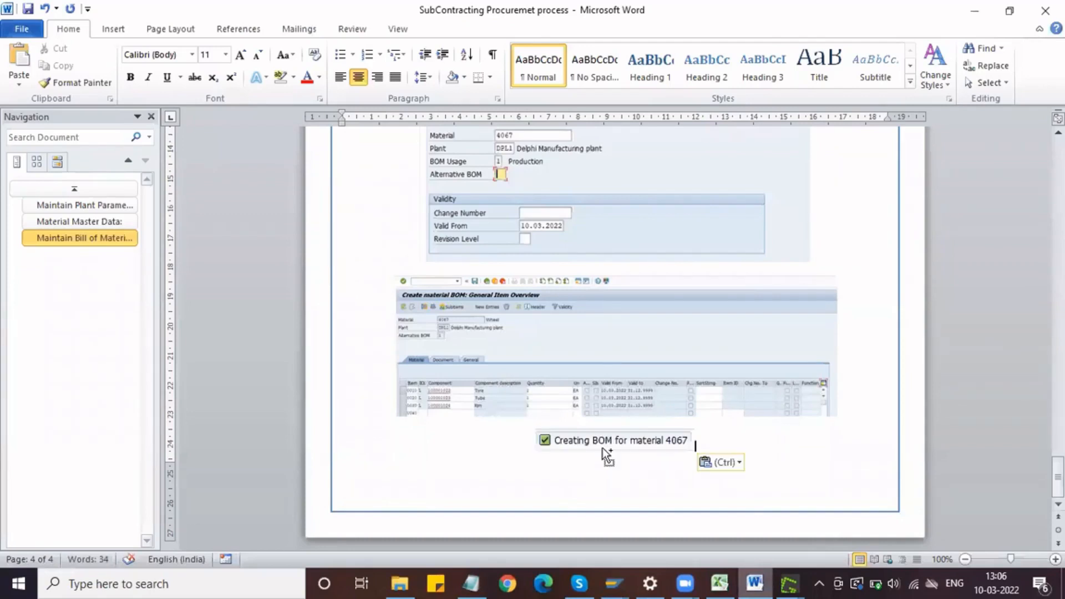
scroll(602, 451, down, 3)
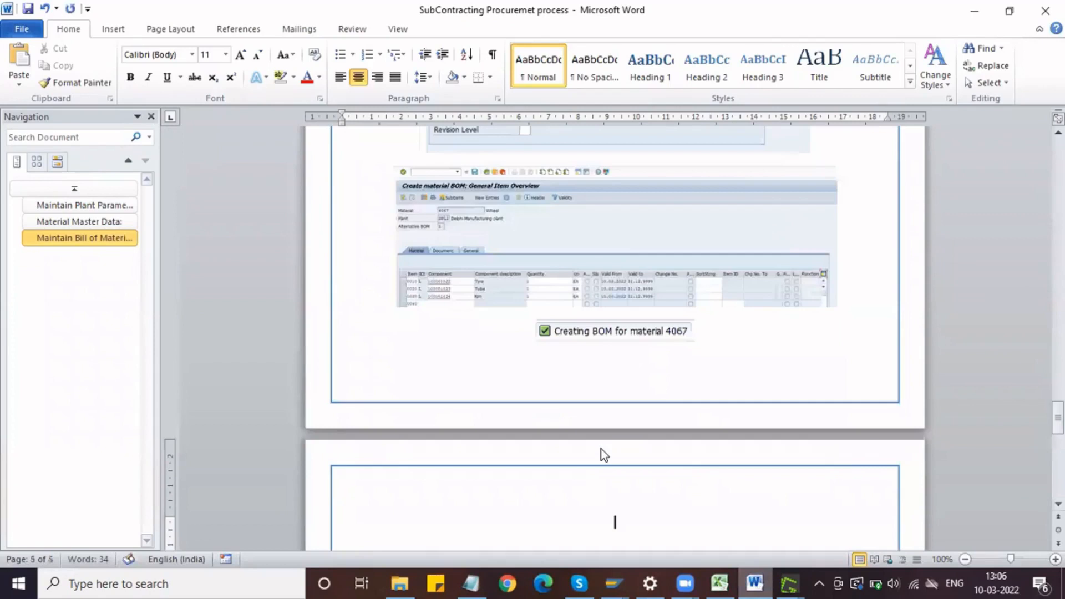
Step: Switch to Notepad and highlight prerequisite 4, Subcontracting Info Record, in the list
click(471, 582)
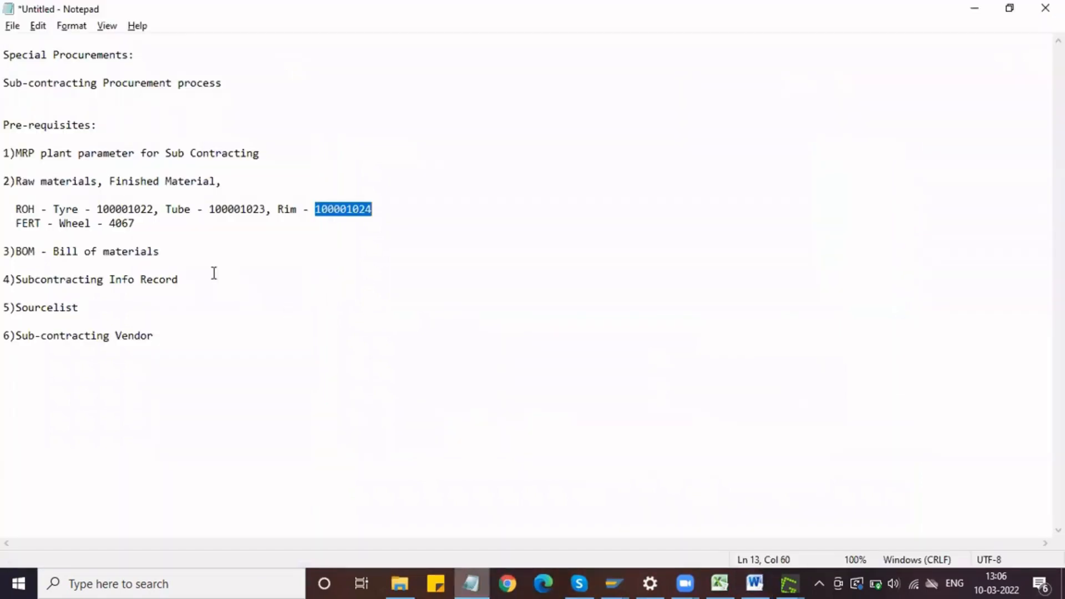
click(167, 254)
drag(167, 254, 4, 252)
drag(190, 279, 4, 265)
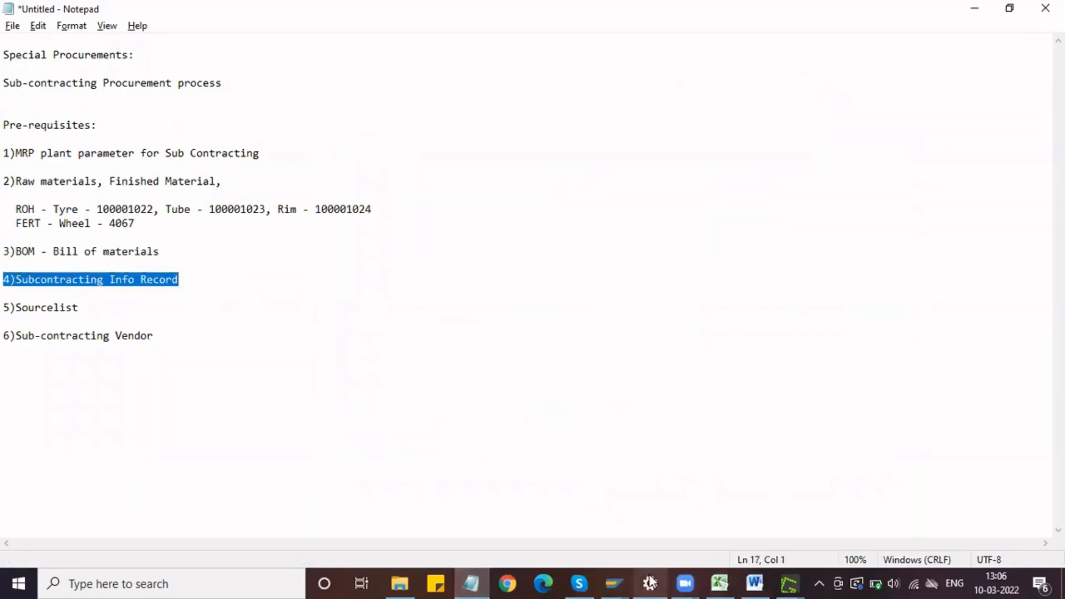
Step: Return to SAP, leave the BOM transaction and open the info record transaction
click(619, 574)
click(599, 455)
click(94, 42)
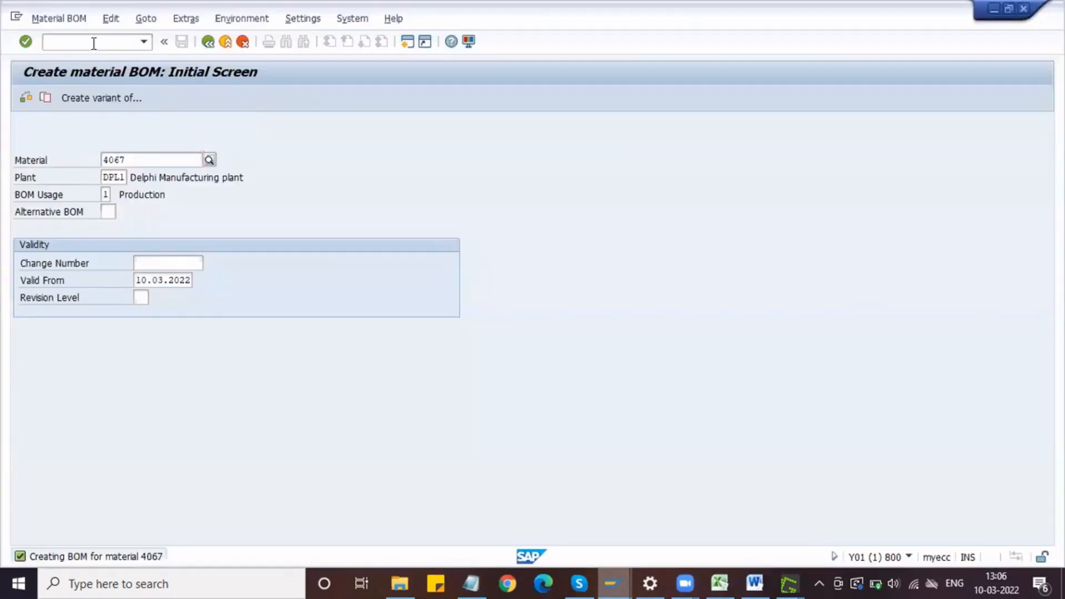
text(/NME11)
key(Return)
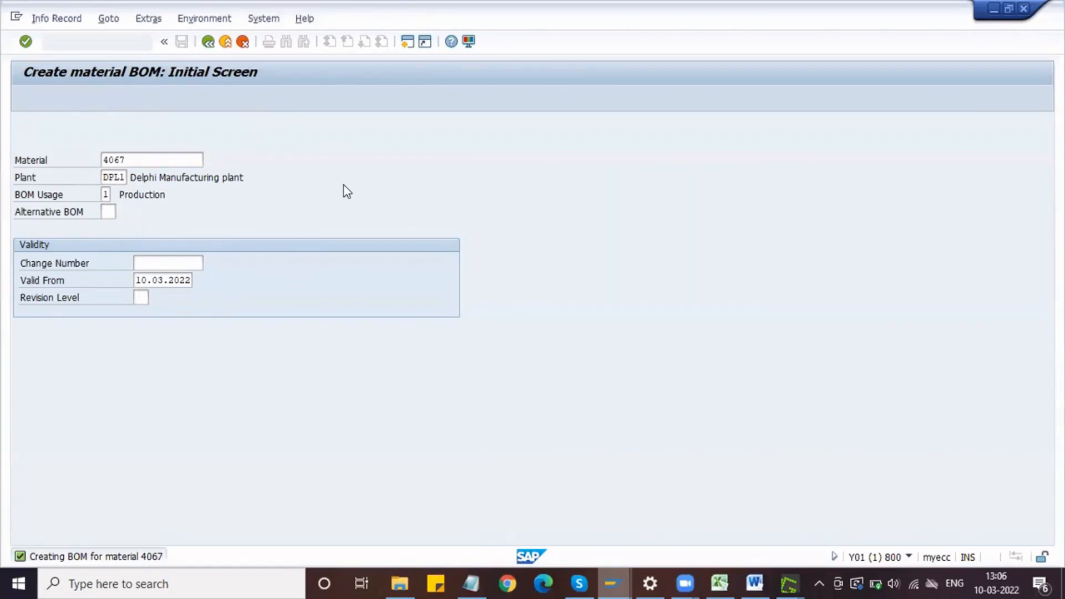
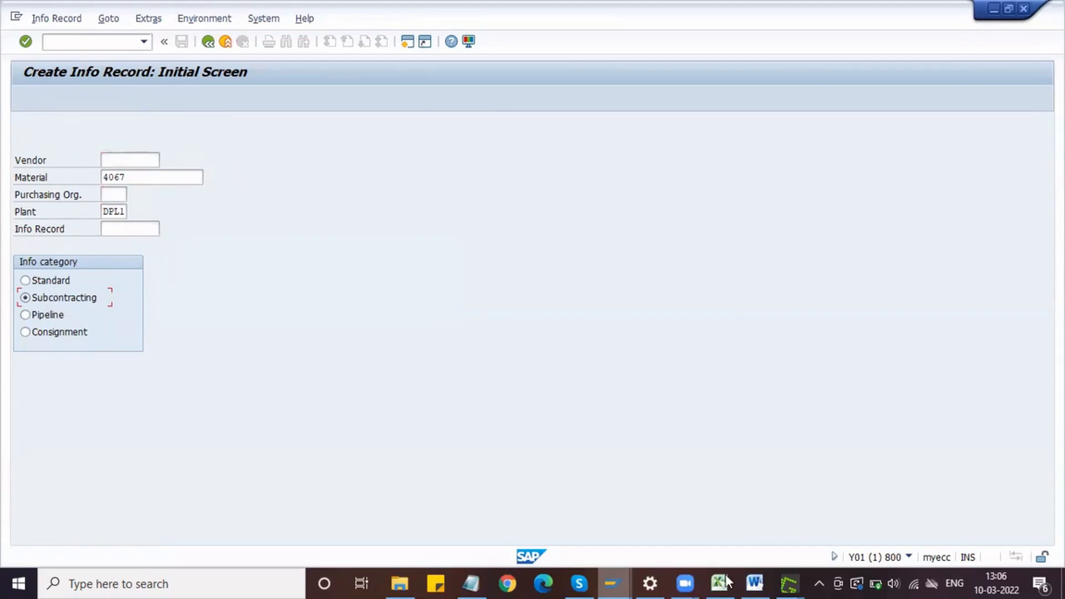
Step: Switch to Notepad and move the Sub-contracting Vendor line beneath BOM - Bill of materials, numbering it 4
click(470, 583)
drag(153, 336, 8, 338)
key(ctrl+x)
click(169, 257)
key(Return)
key(Return)
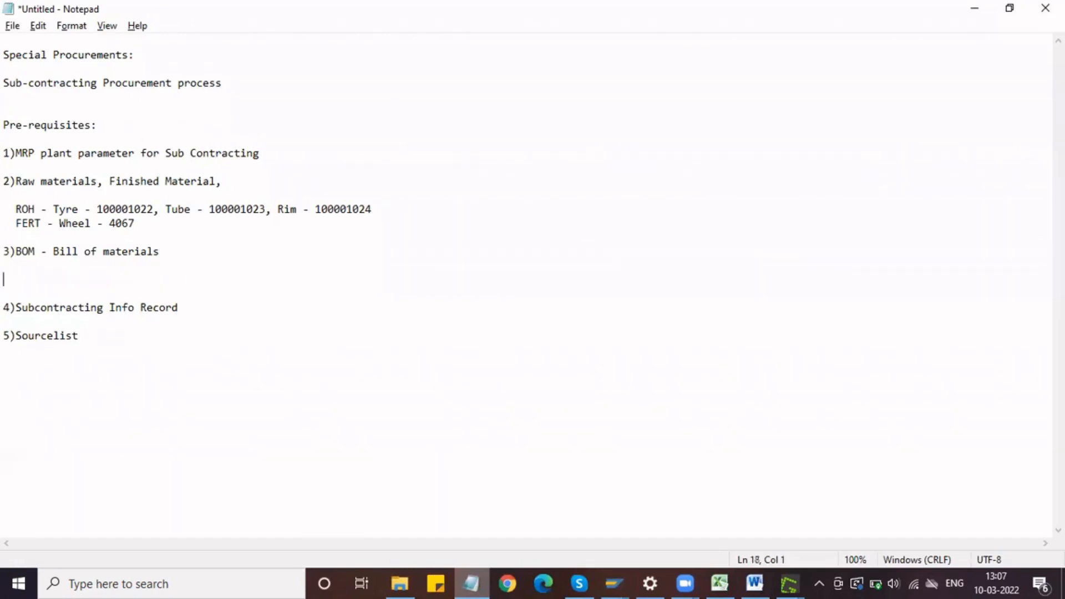
key(ctrl+v)
key(BackSpace)
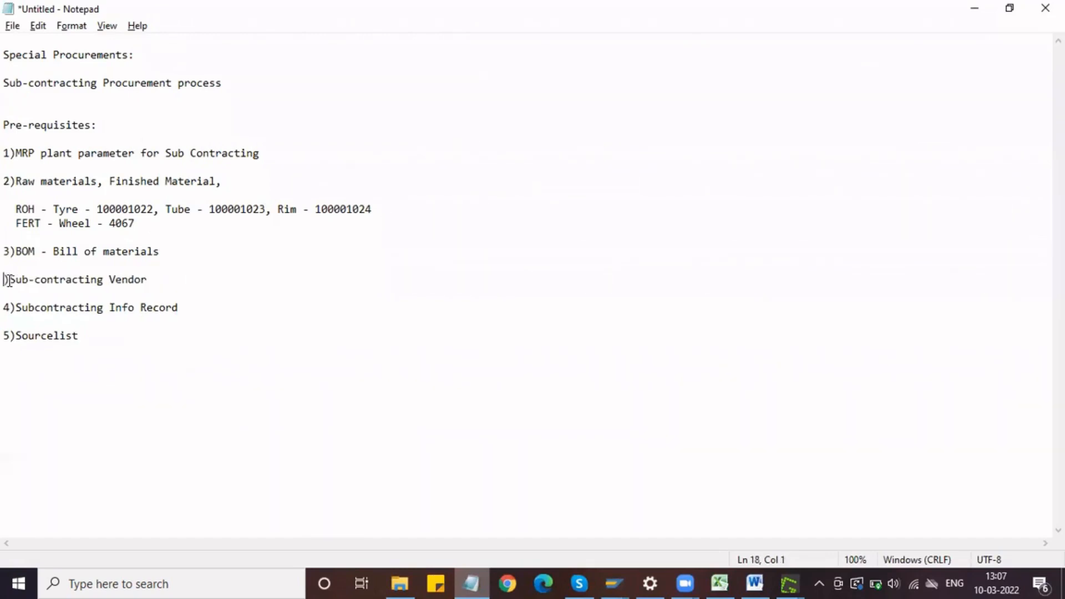
text(4)
Step: Renumber Subcontracting Info Record as 5 and Sourcelist as 6 in the prerequisites list
click(11, 307)
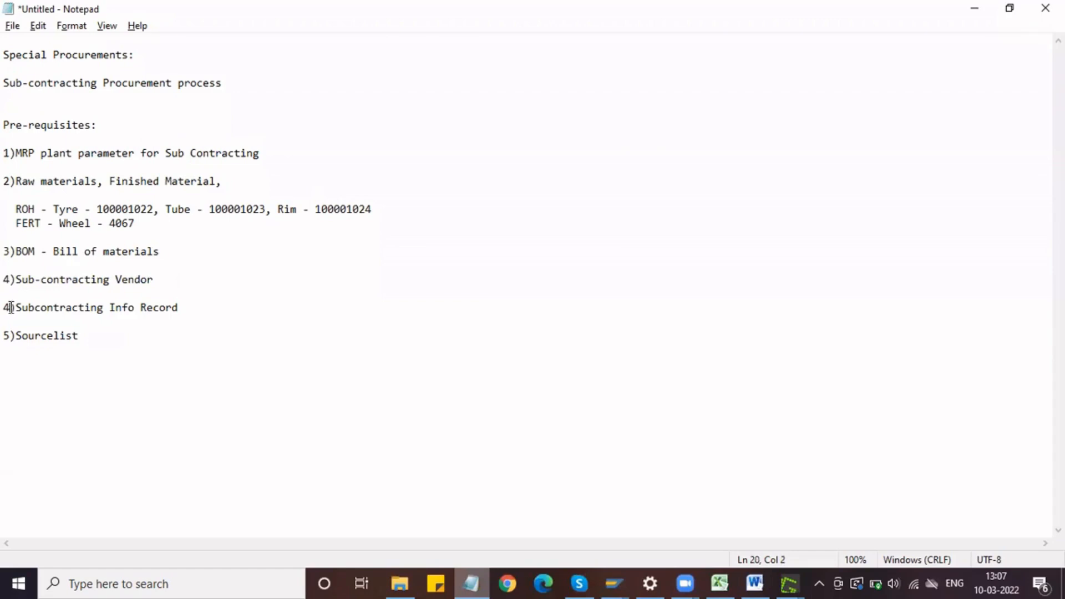
key(BackSpace)
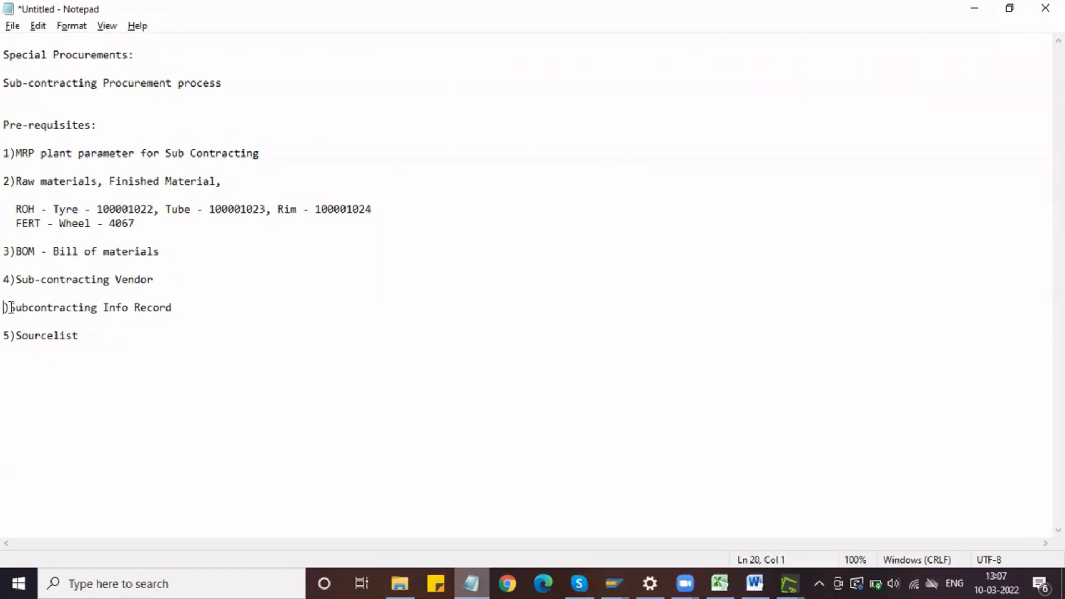
text(5)
key(Down)
key(Delete)
text(6)
click(94, 331)
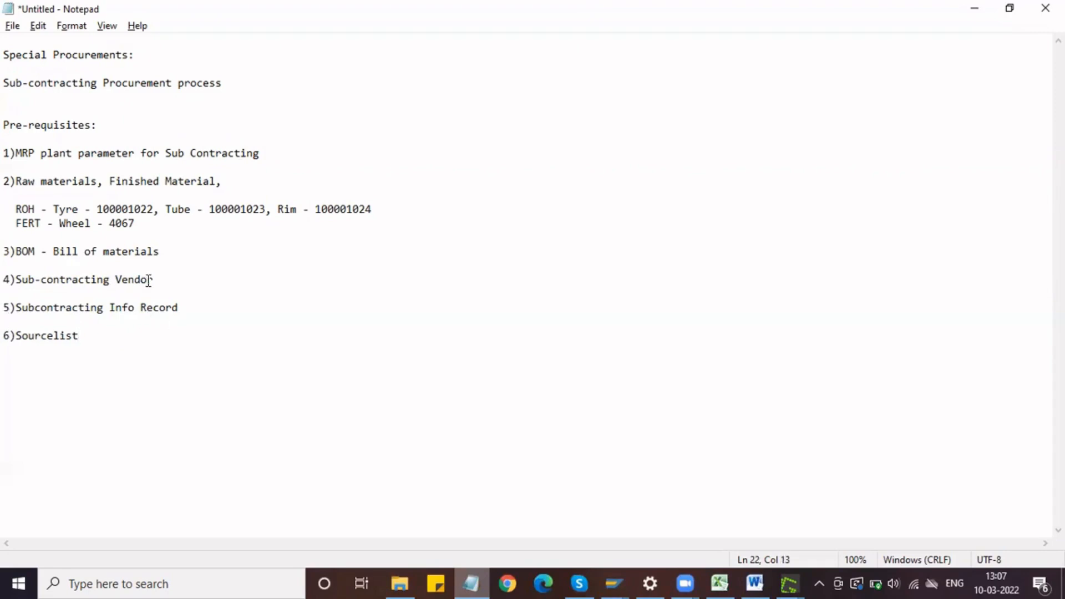
Step: Switch back to SAP and open the vendor creation transaction
mouse_move(613, 580)
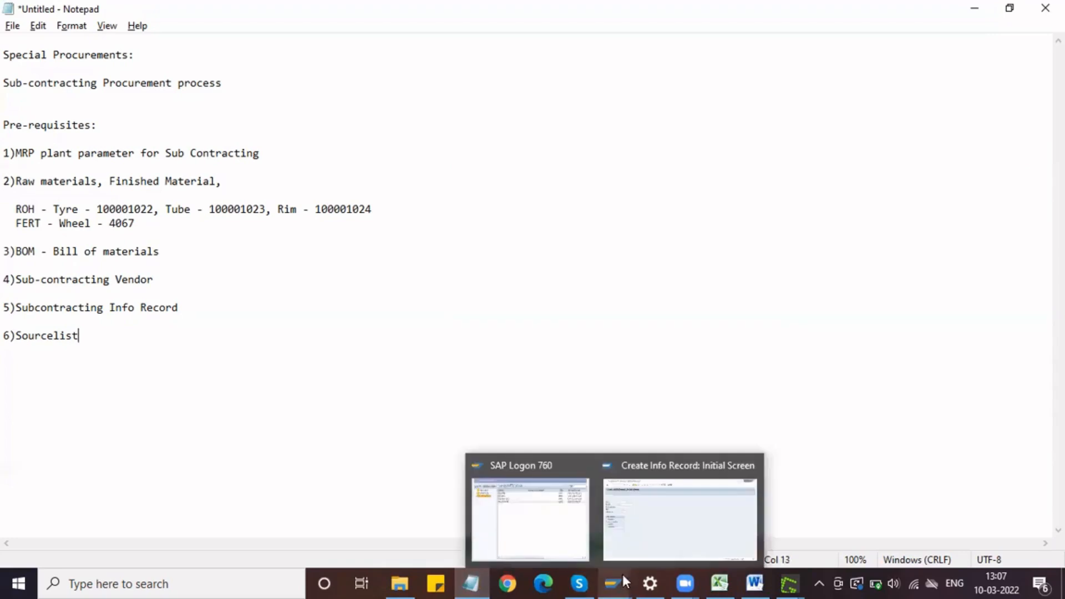
click(660, 518)
text(/NXK01)
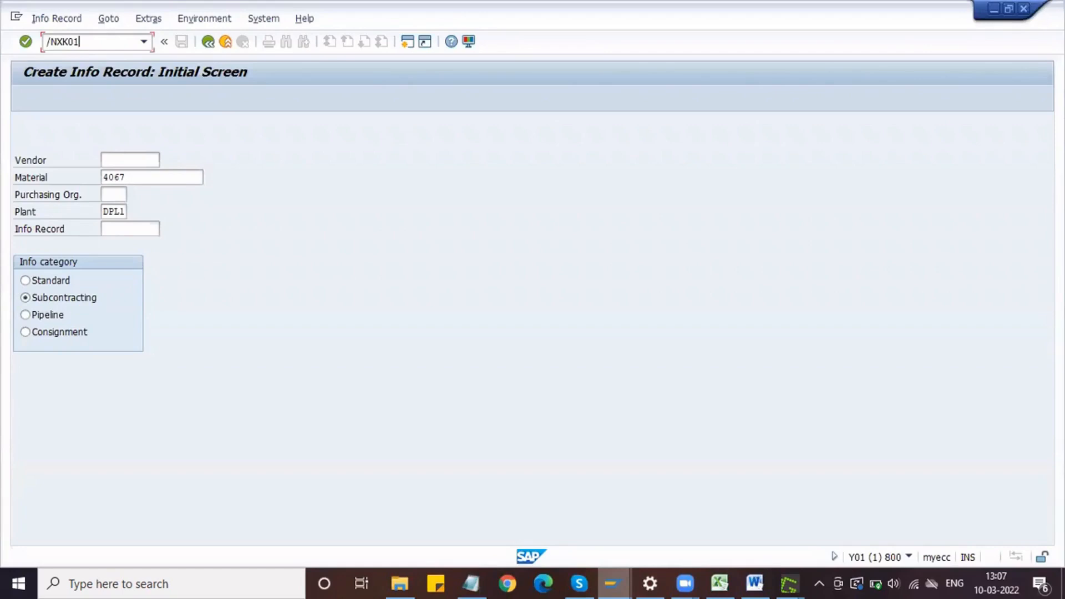
key(Return)
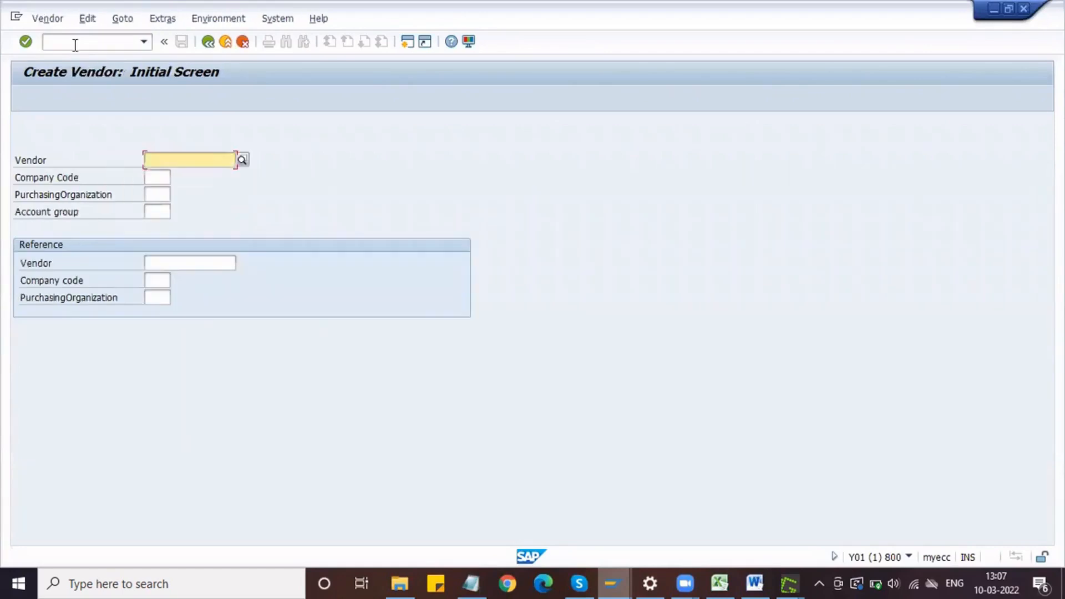
Step: Enter company code DMOT and purchasing organization DLPO for the new vendor
click(158, 177)
key(space)
key(Down)
key(Return)
key(Tab)
key(space)
key(Down)
key(Down)
key(Down)
key(Down)
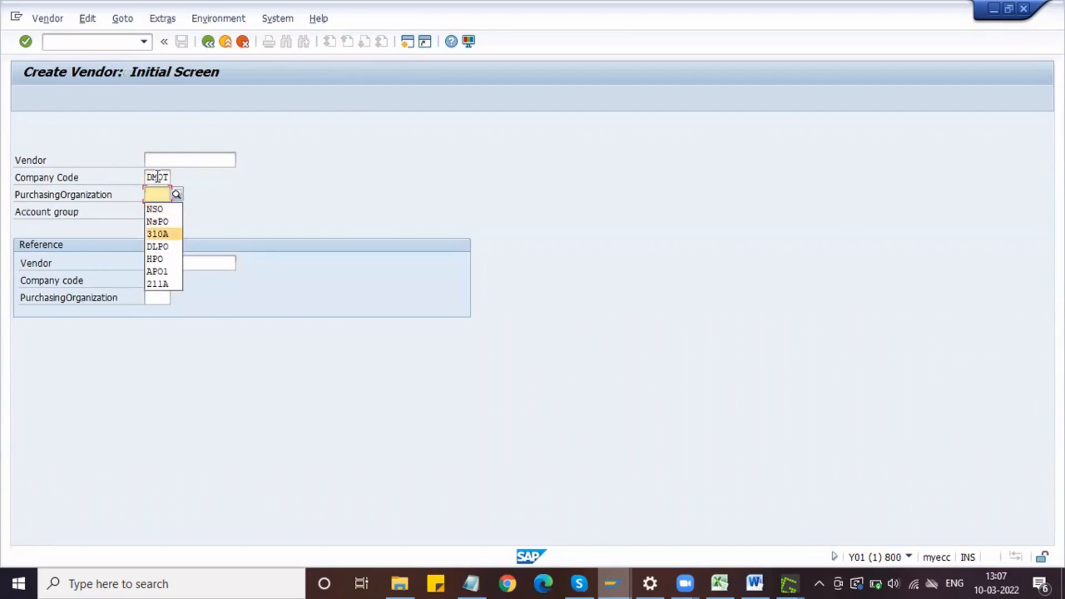
key(Return)
Step: Set the new vendor's account group to DVAG and continue to the address data
key(Tab)
key(space)
key(Down)
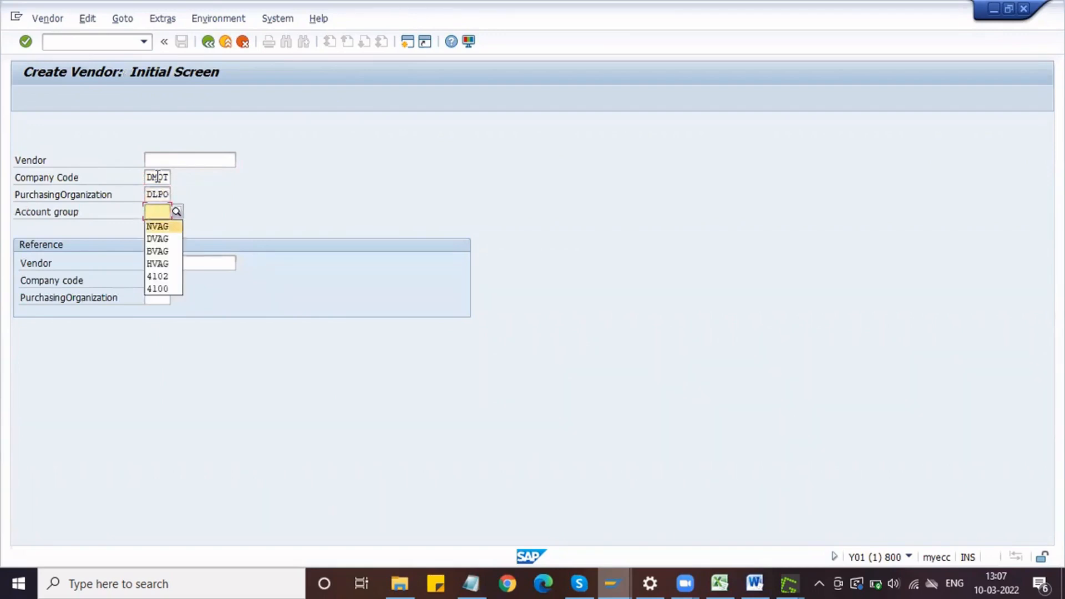
key(Return)
key(Return)
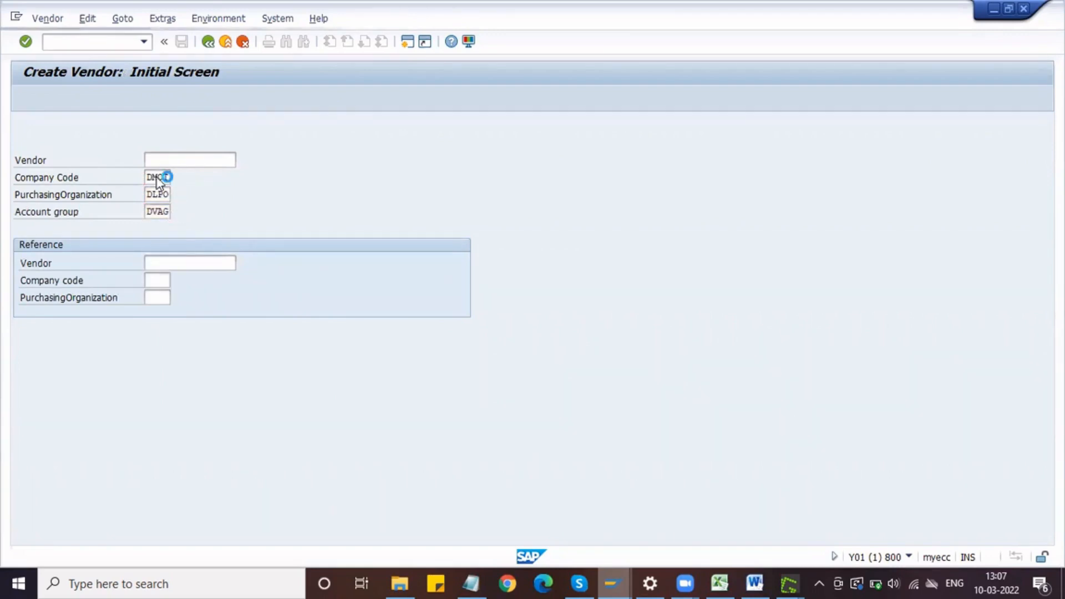
Step: Set the vendor's title to Company and enter Sub Contracting Vendor as the name
click(168, 197)
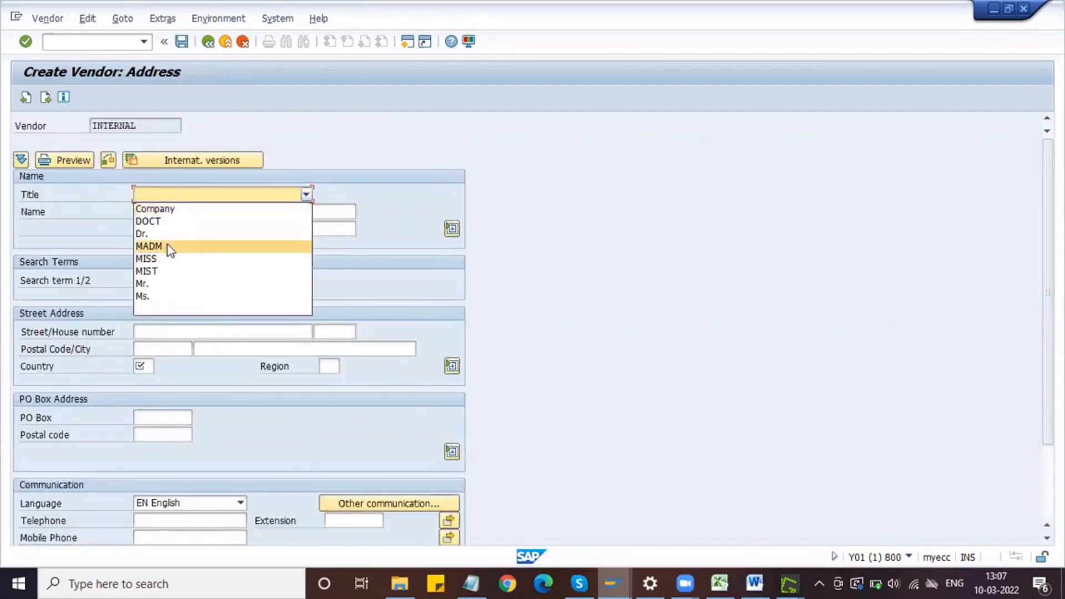
click(161, 209)
click(160, 211)
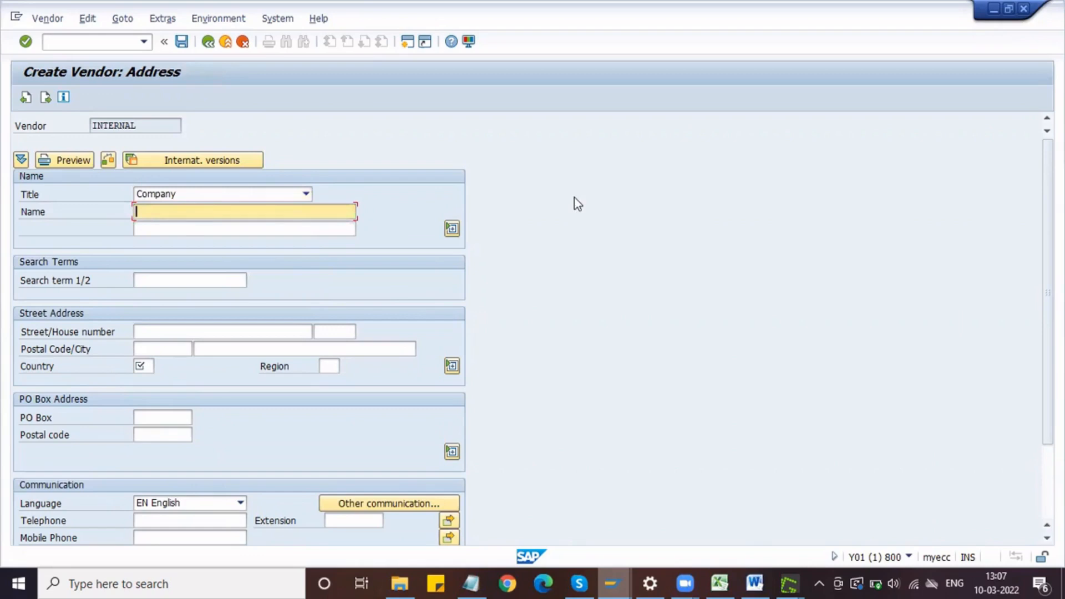
text(Sub Contracting Vendor)
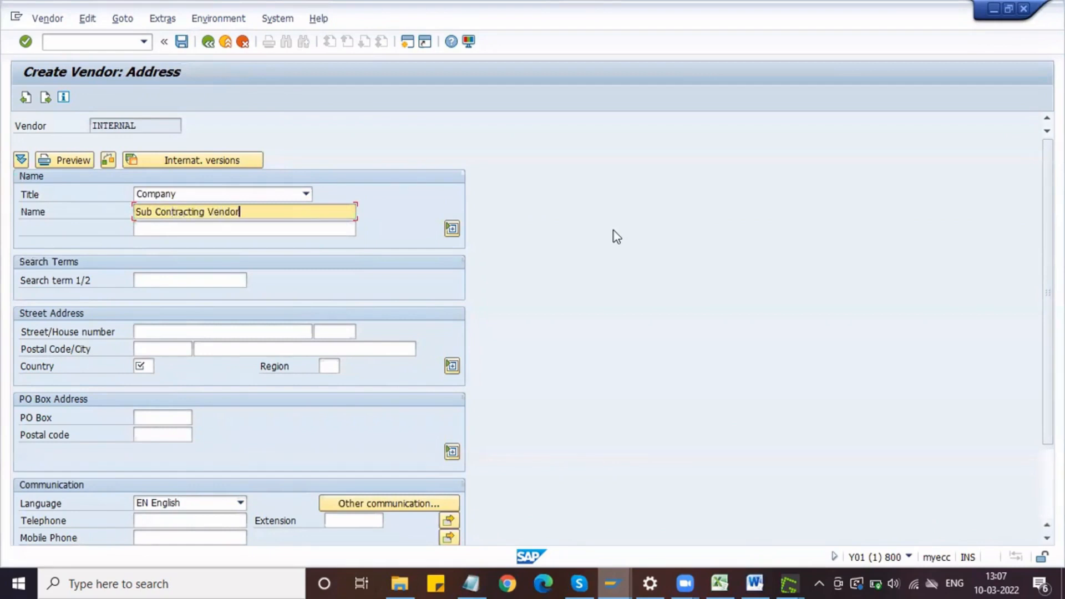
Step: Change the vendor's title to Mr. and enter Sub Contract as the search term
click(306, 194)
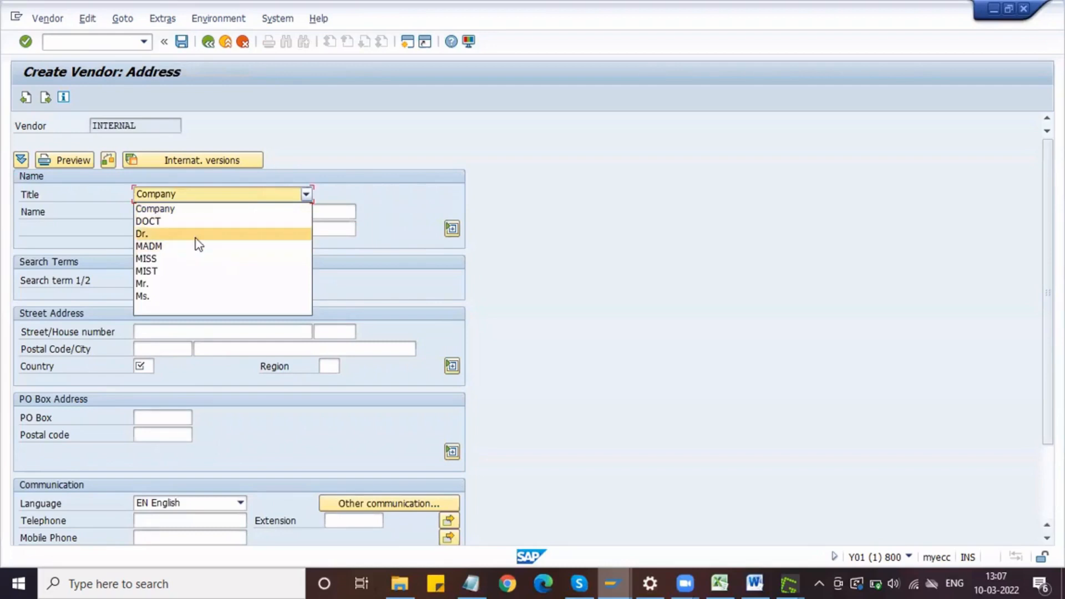
click(164, 283)
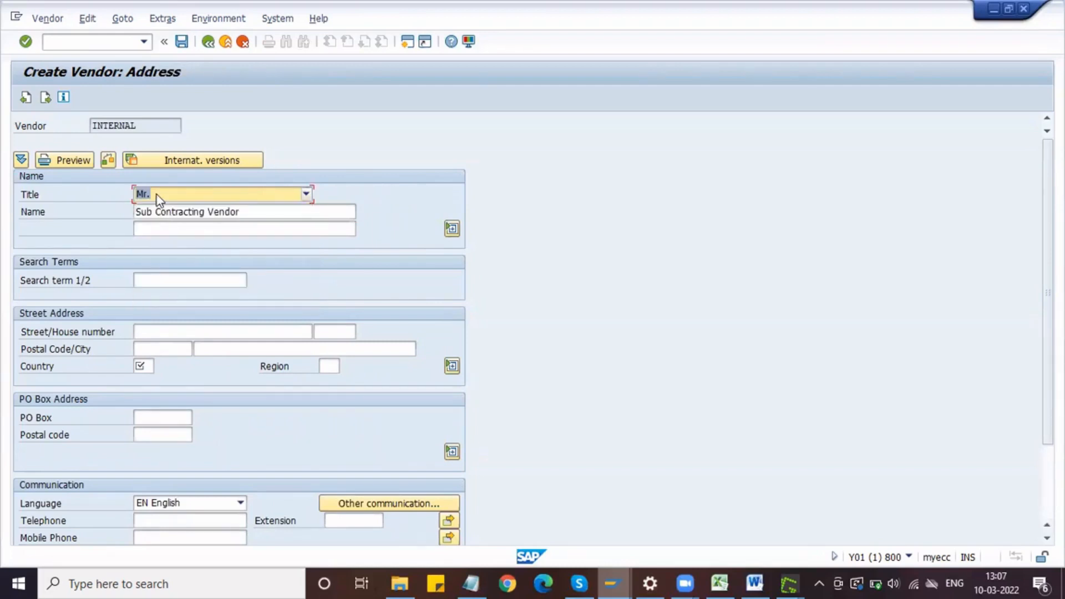
drag(225, 213, 270, 216)
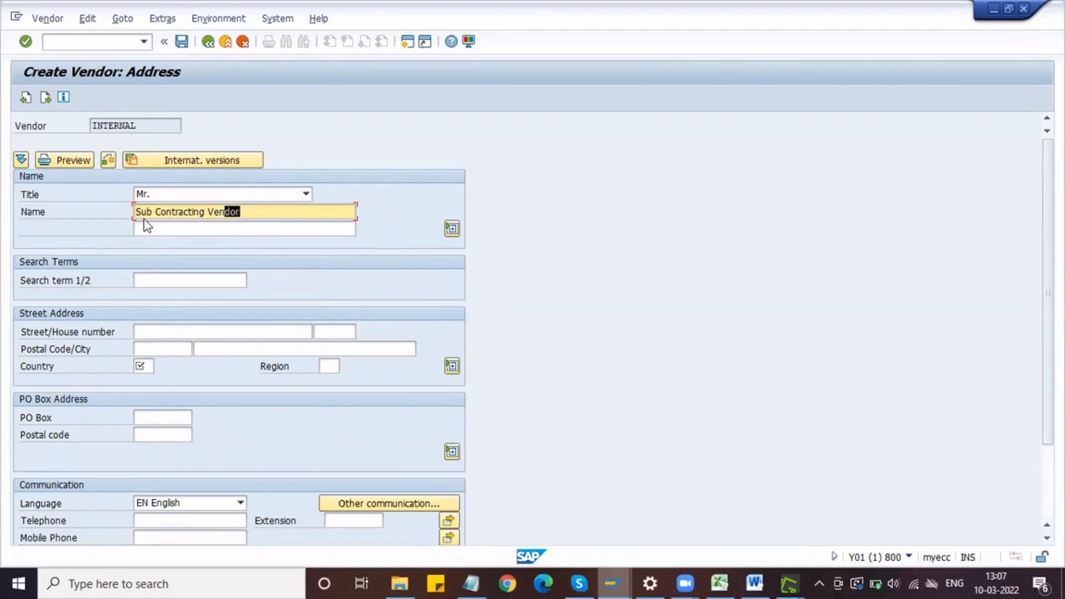
click(166, 195)
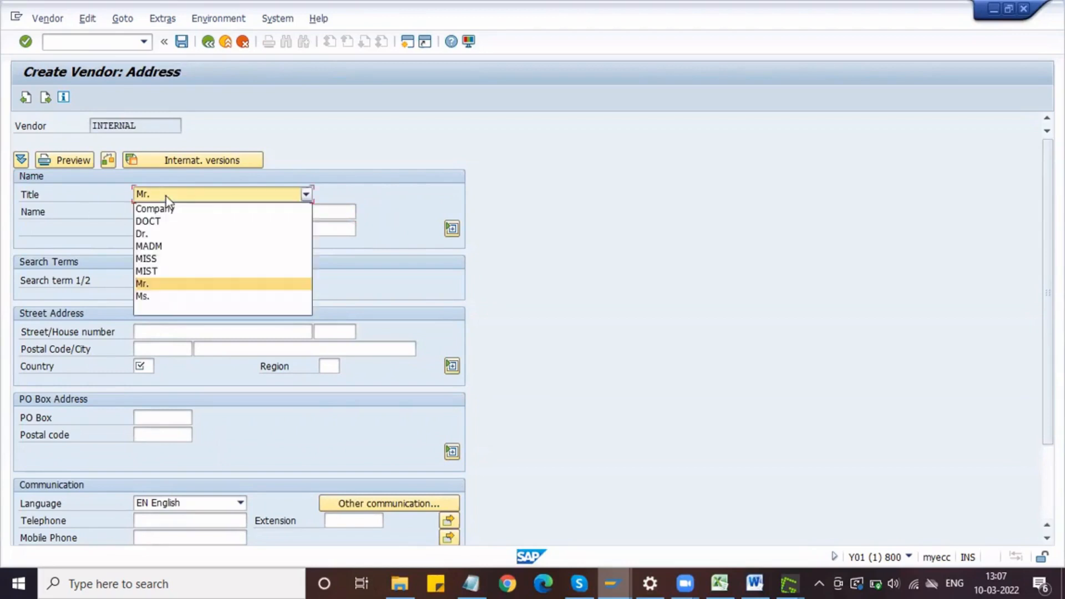
click(181, 284)
click(150, 282)
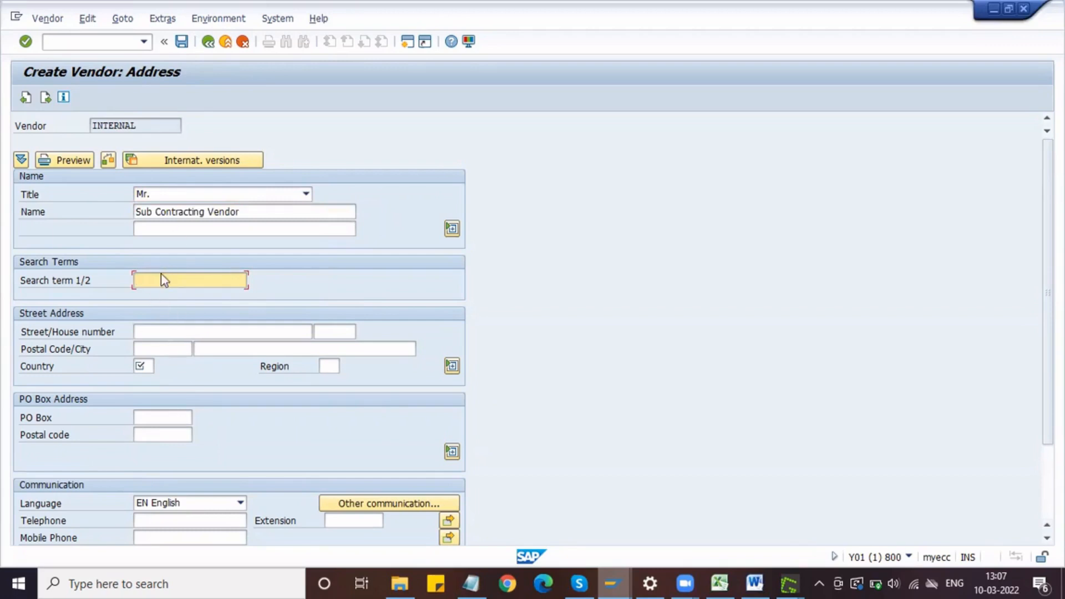
text(Sub Contract)
Step: Fill in the vendor's street, house number, city, country and region, and continue to the control data
click(173, 331)
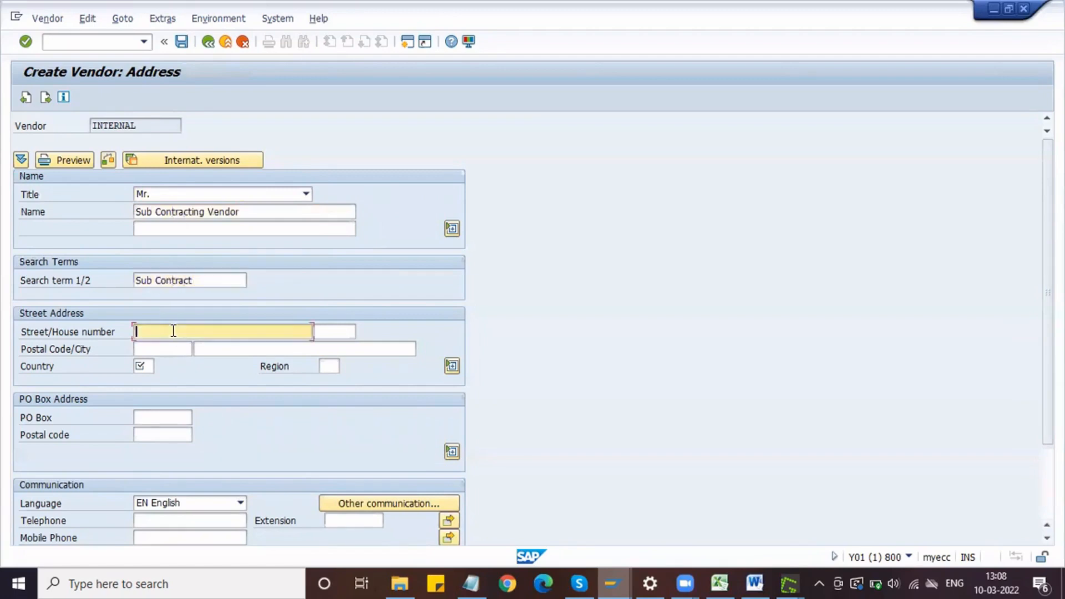
text(NN Street)
key(Tab)
text(123)
key(Tab)
key(Tab)
key(space)
key(Tab)
key(space)
key(Tab)
text(01)
key(Return)
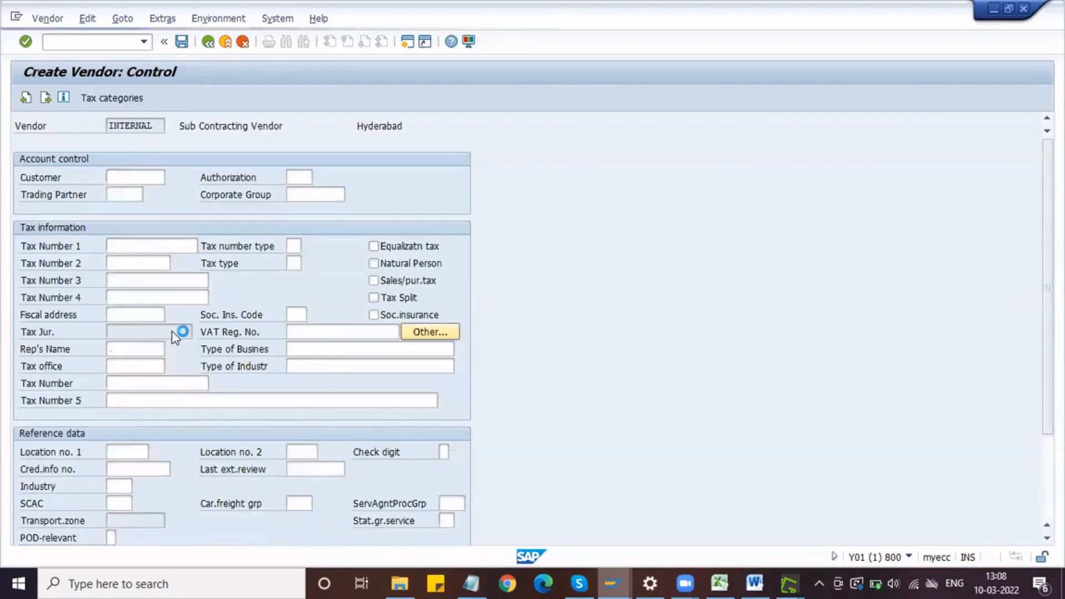
Step: Pass the control, payment transactions and contact persons screens unfilled, and enter reconciliation account 160000 and cash management group A1
key(Return)
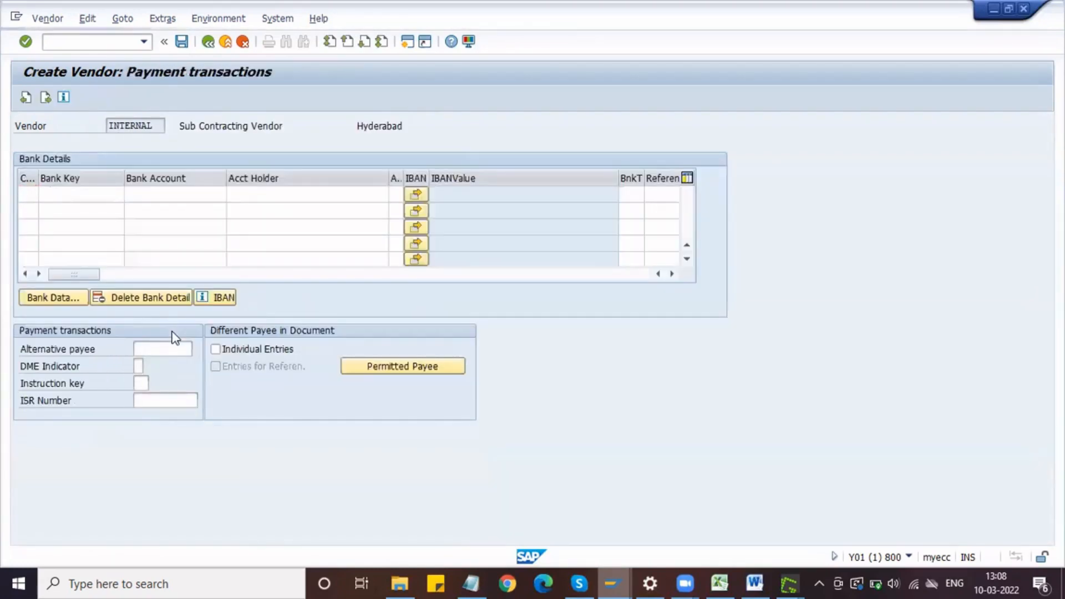
key(Return)
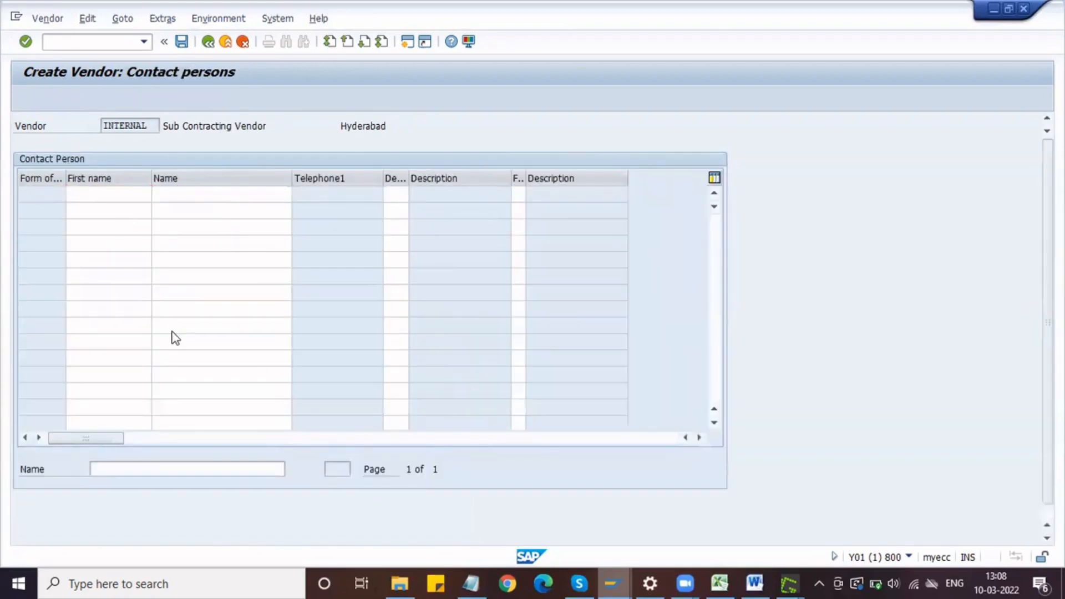
key(Return)
text(160000)
key(Down)
key(Down)
key(Tab)
text(A1)
key(Return)
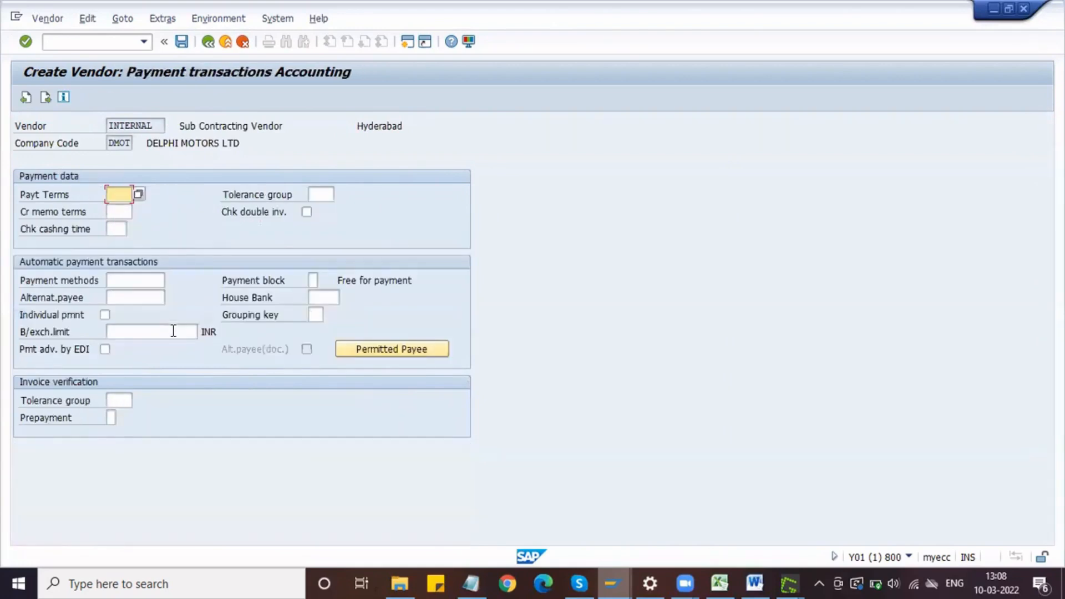
Step: Set the order currency to INR, enable GR-Based Inv. Verif., Acknowledgment Reqd and Automatic purchase order, accept the partner functions and save the vendor
key(Return)
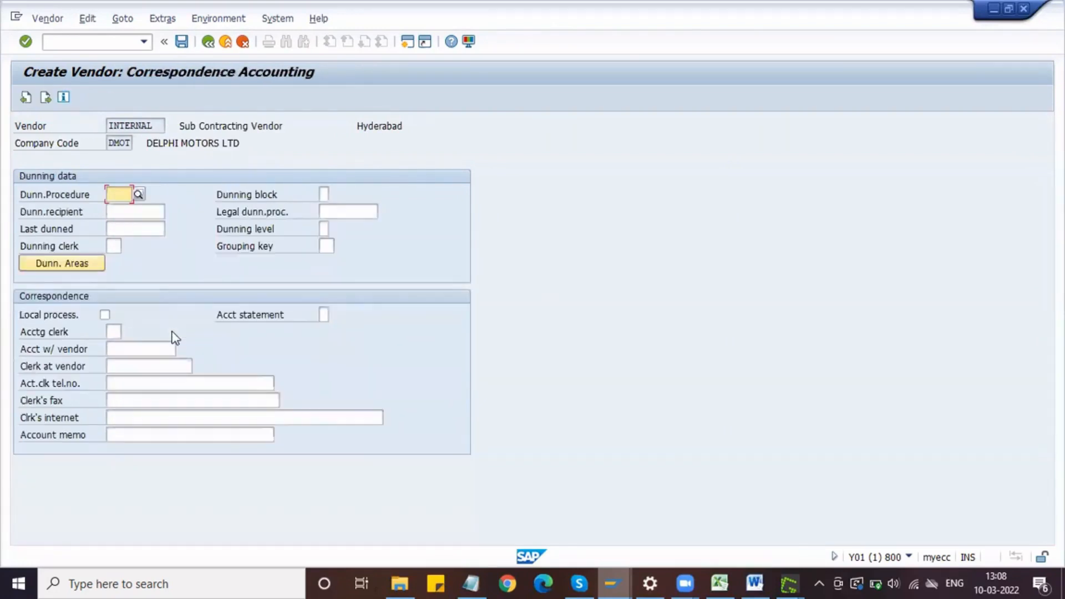
key(Return)
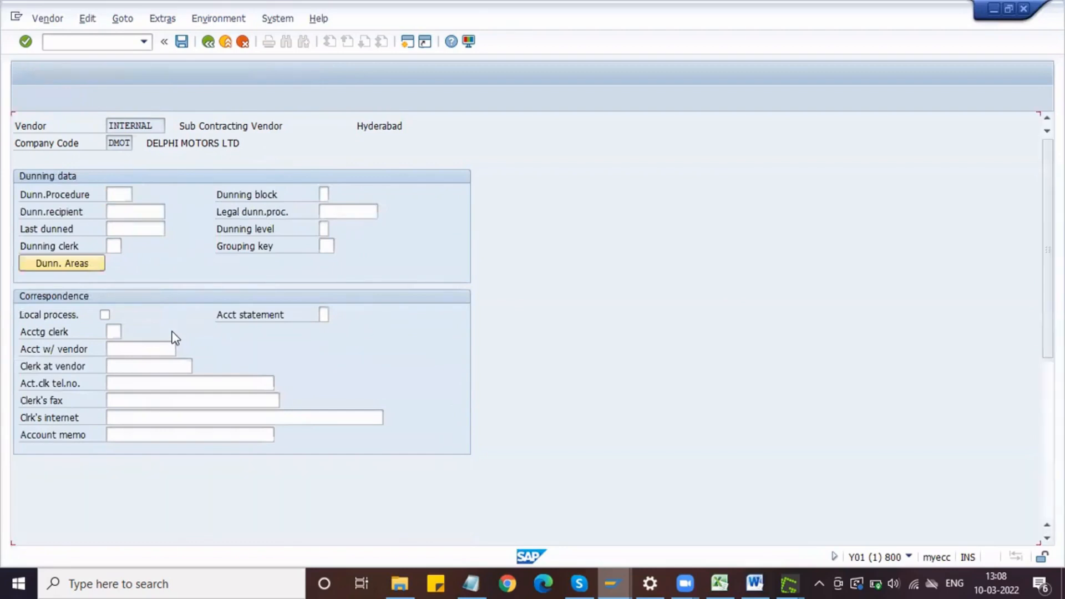
text(INR)
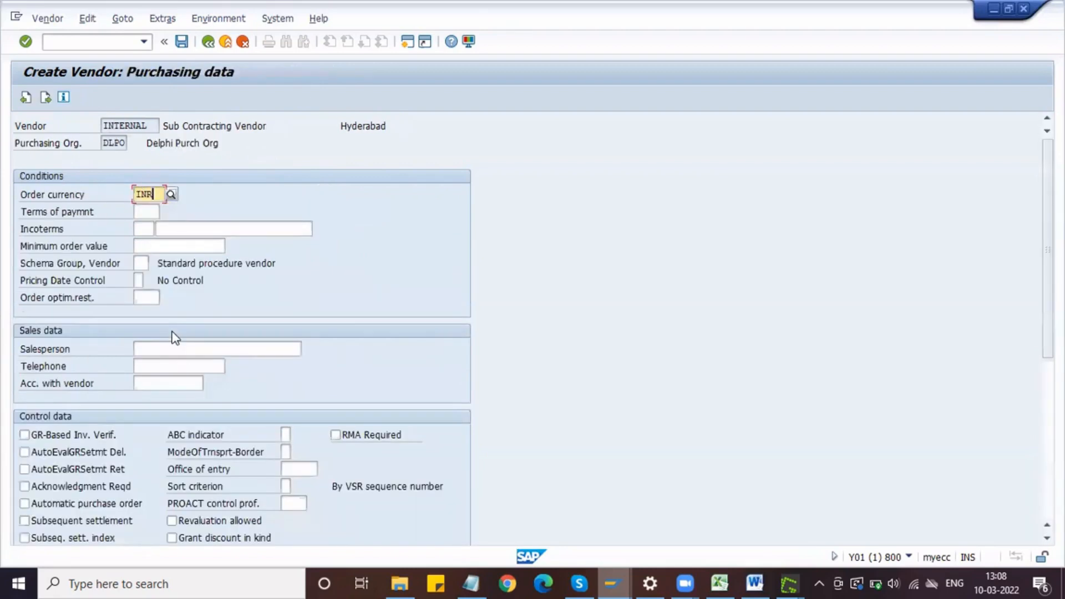
click(53, 435)
click(61, 487)
click(67, 504)
key(Return)
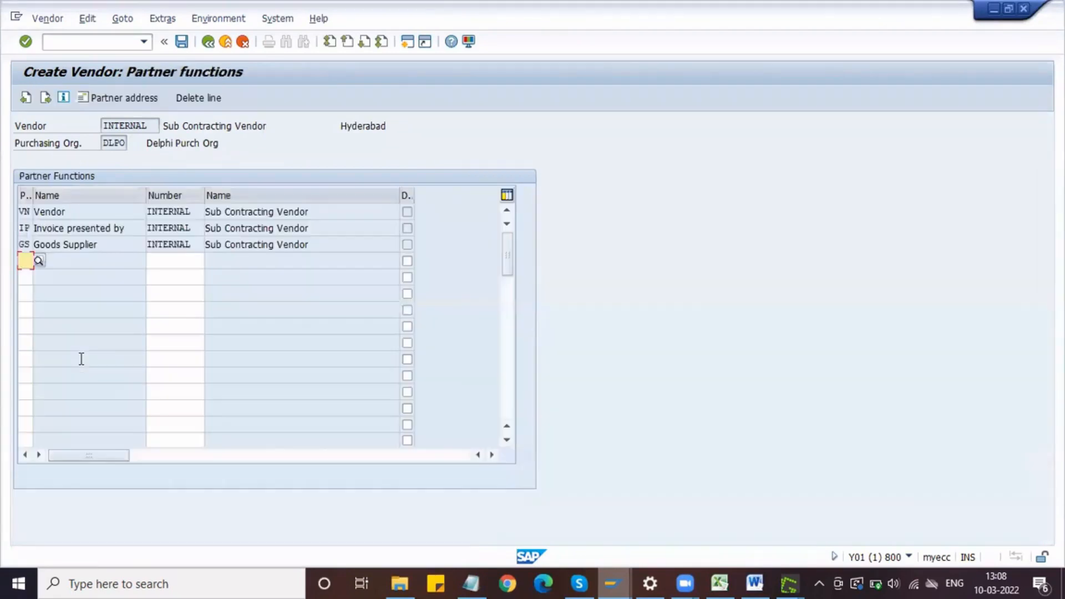
key(Return)
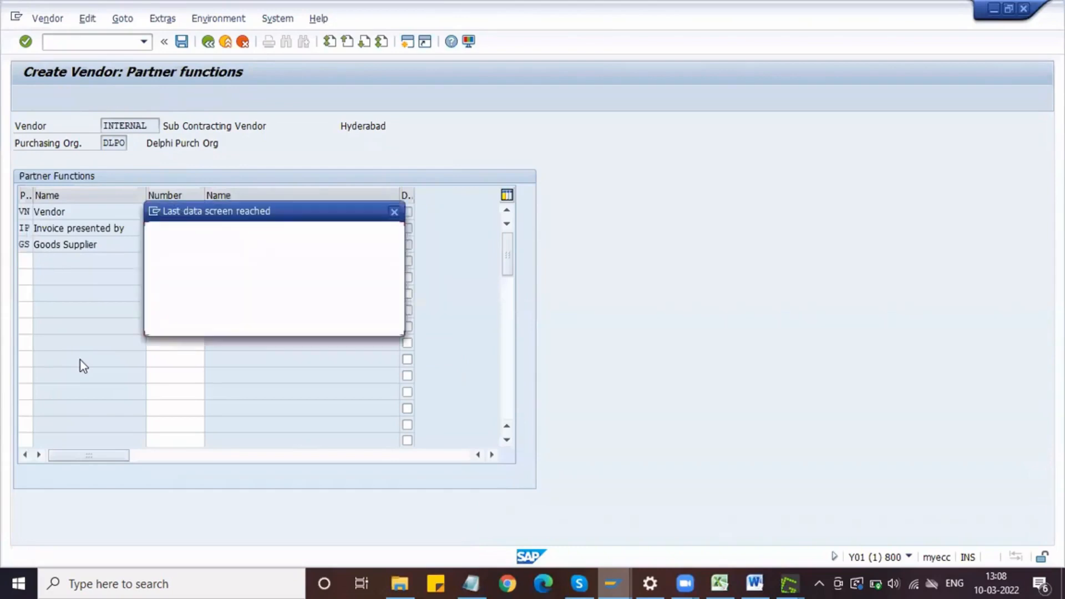
key(Return)
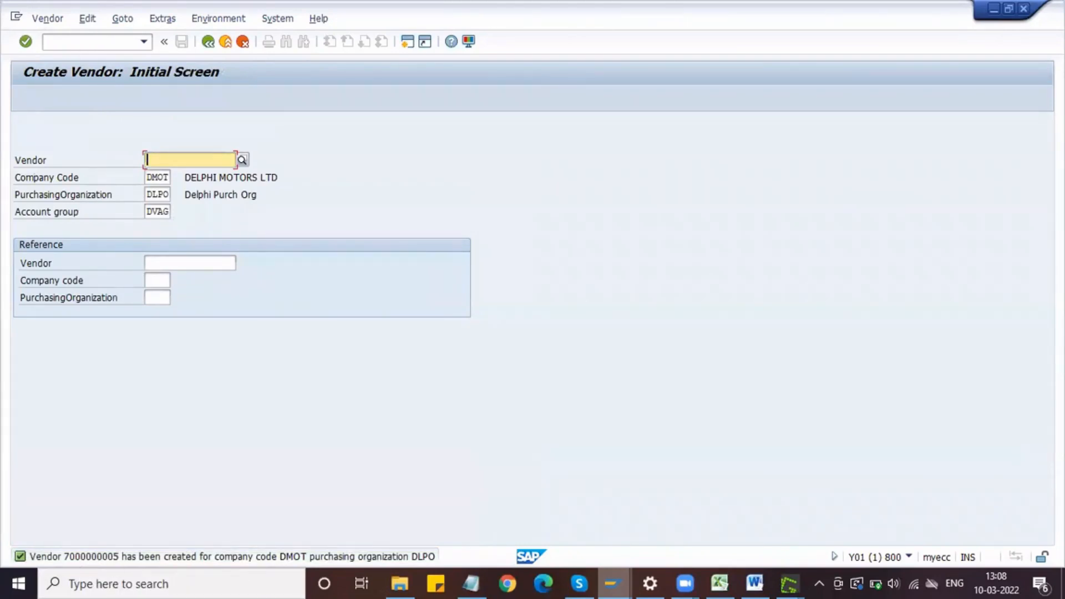
Step: Capture SAP's vendor creation message and paste it on the new page in Word
key(Print)
drag(8, 541, 308, 564)
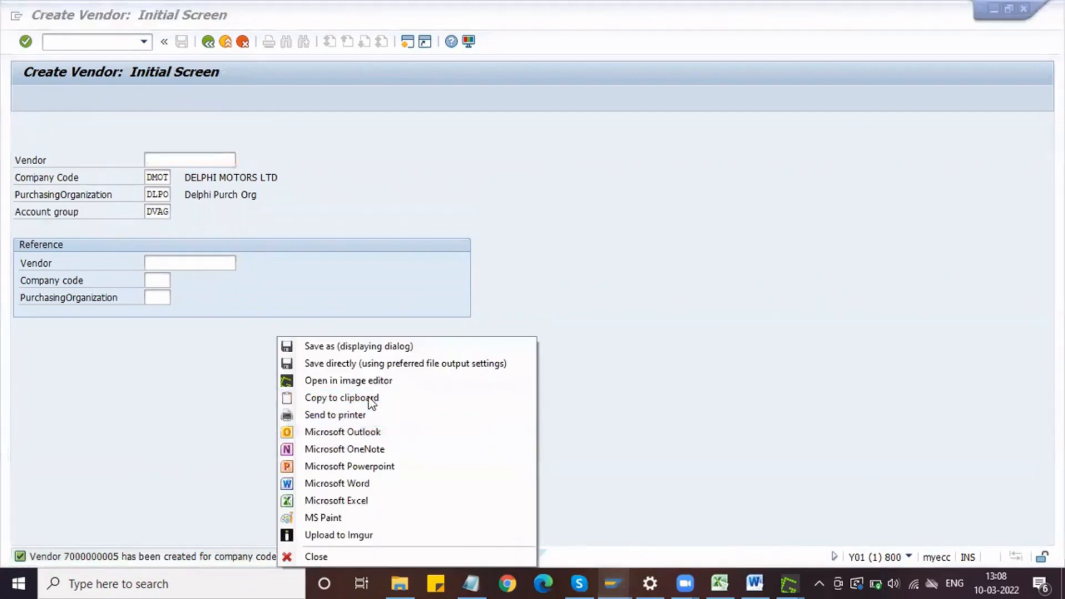
click(370, 398)
click(754, 582)
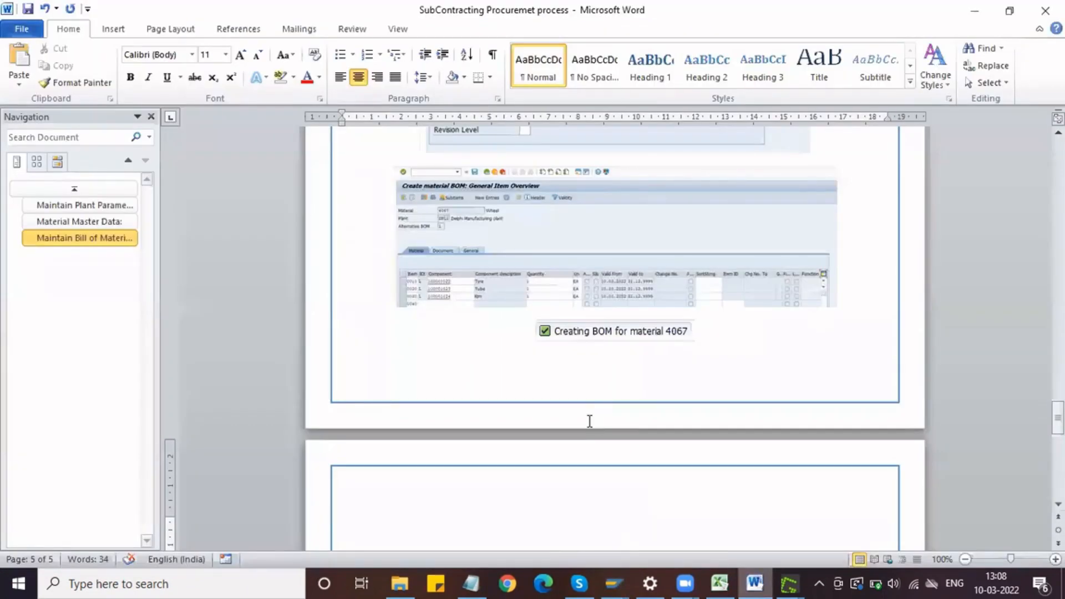
key(ctrl+v)
Step: Add the line "Vendor Master data" above the pasted vendor creation message
click(862, 316)
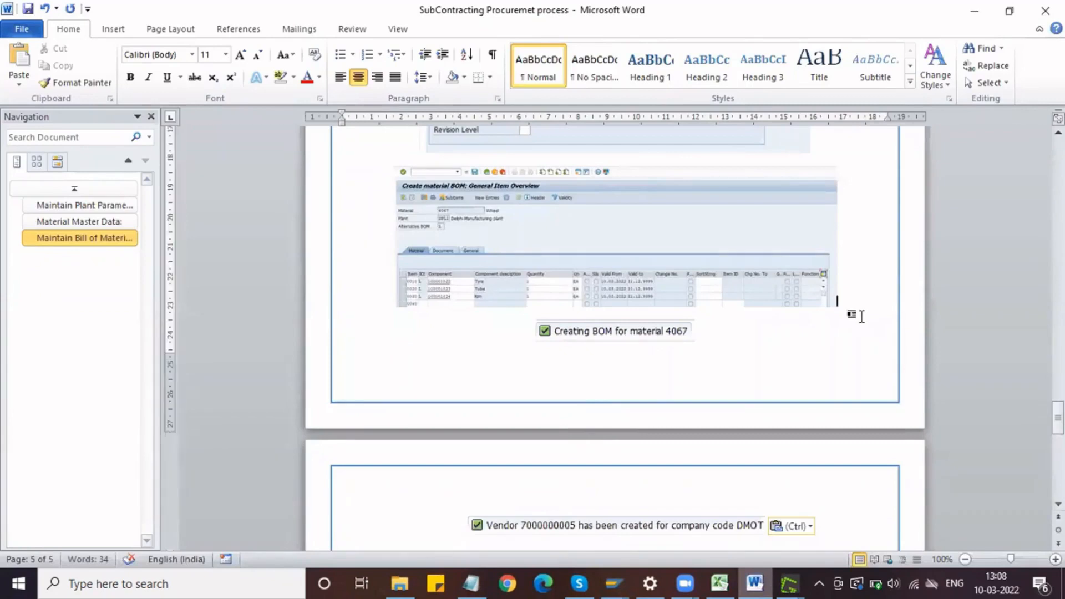
key(Return)
text(Vendor M)
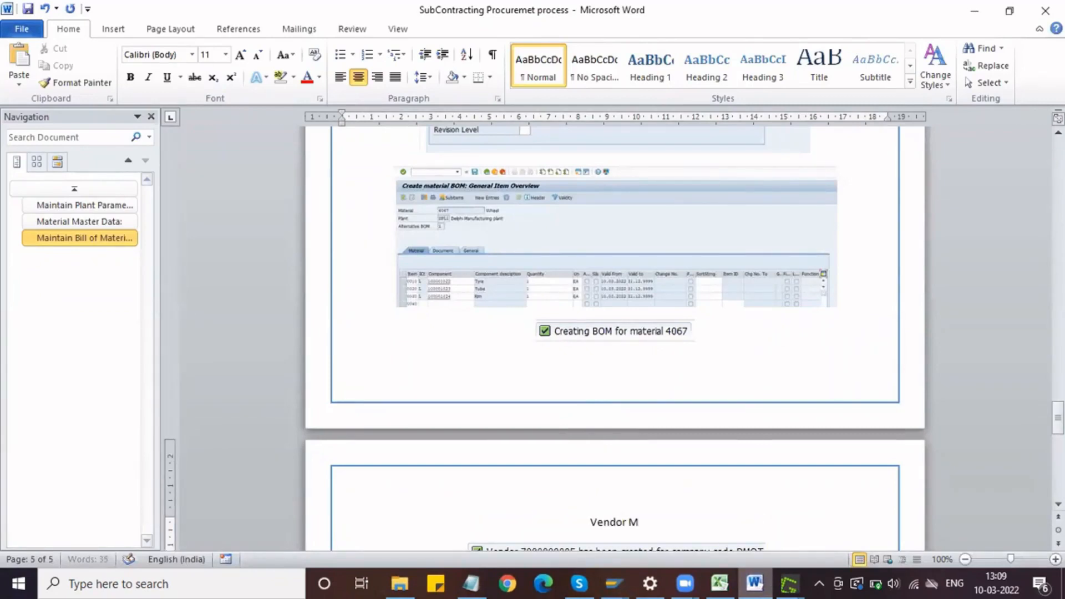
text(aster data)
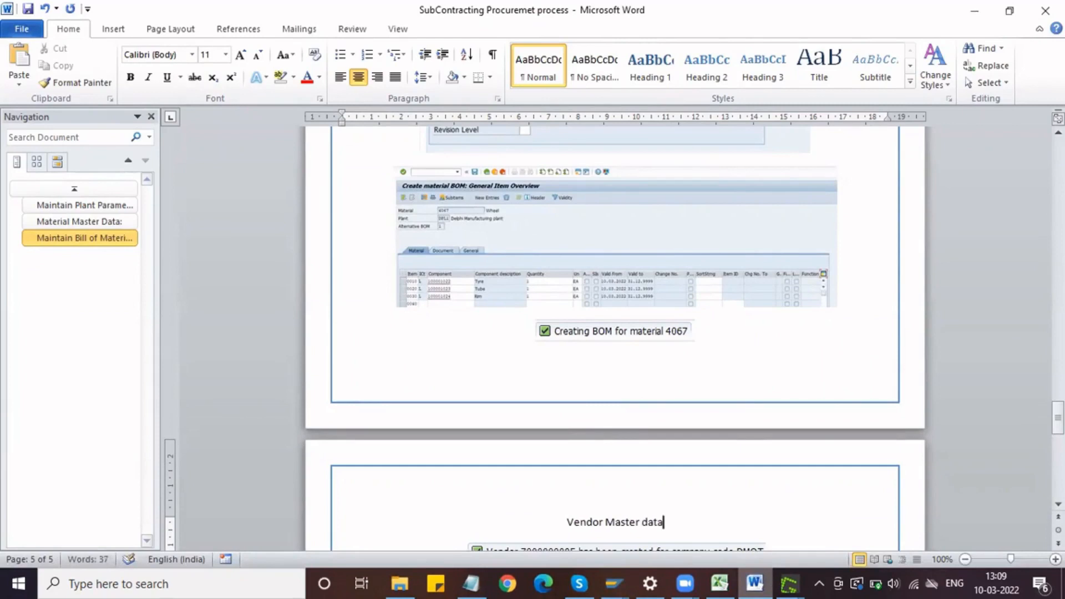
Step: Copy the heading formatting of "Maintain Bill of Materials" onto the "Vendor Master data" line and add an empty line beneath it
click(112, 238)
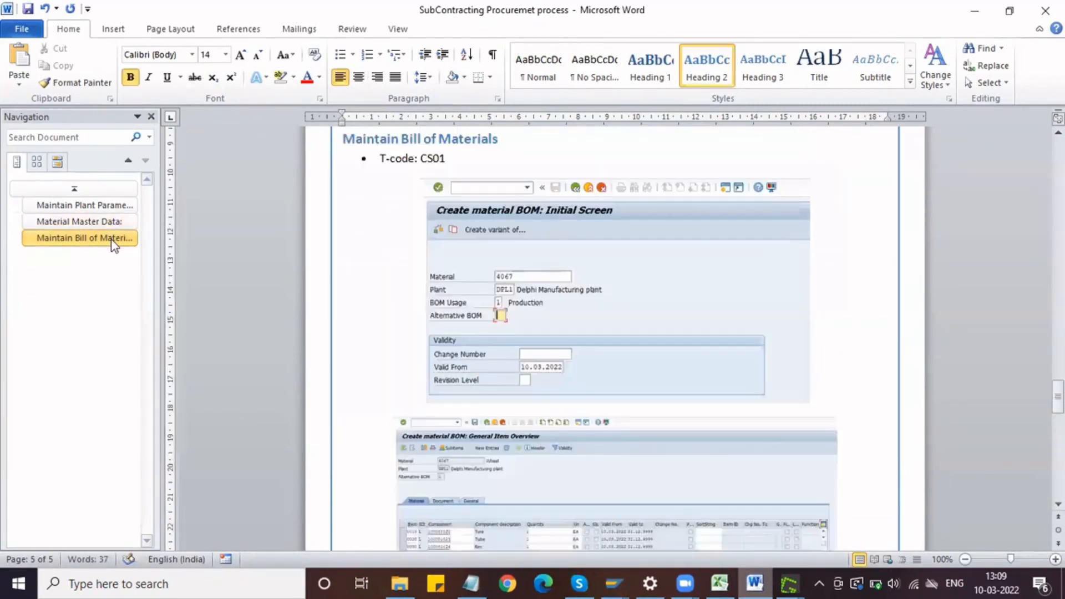
drag(502, 139, 339, 142)
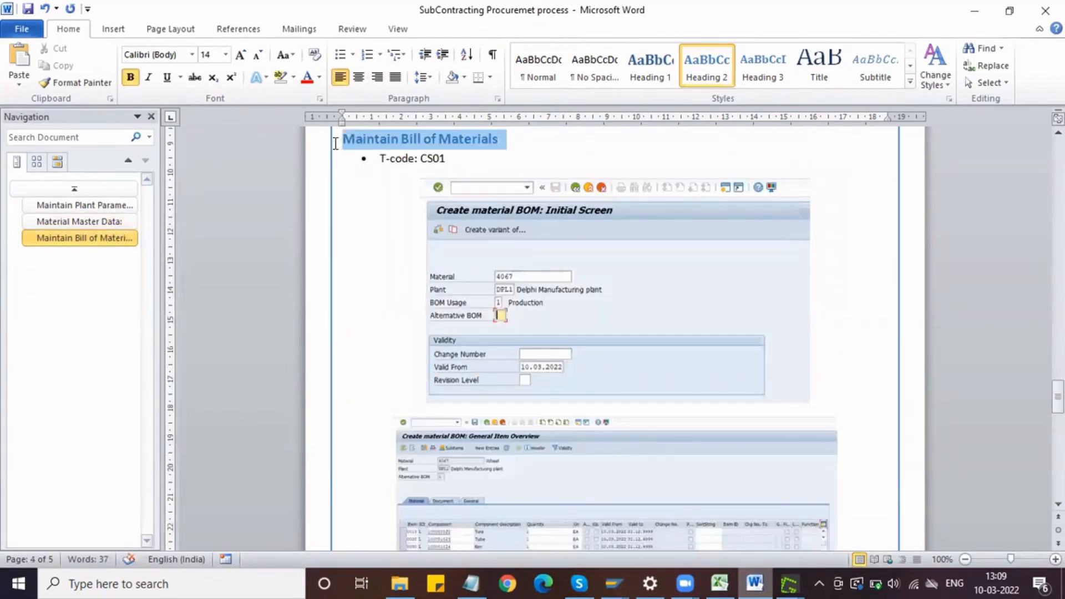
click(97, 86)
scroll(451, 294, down, 15)
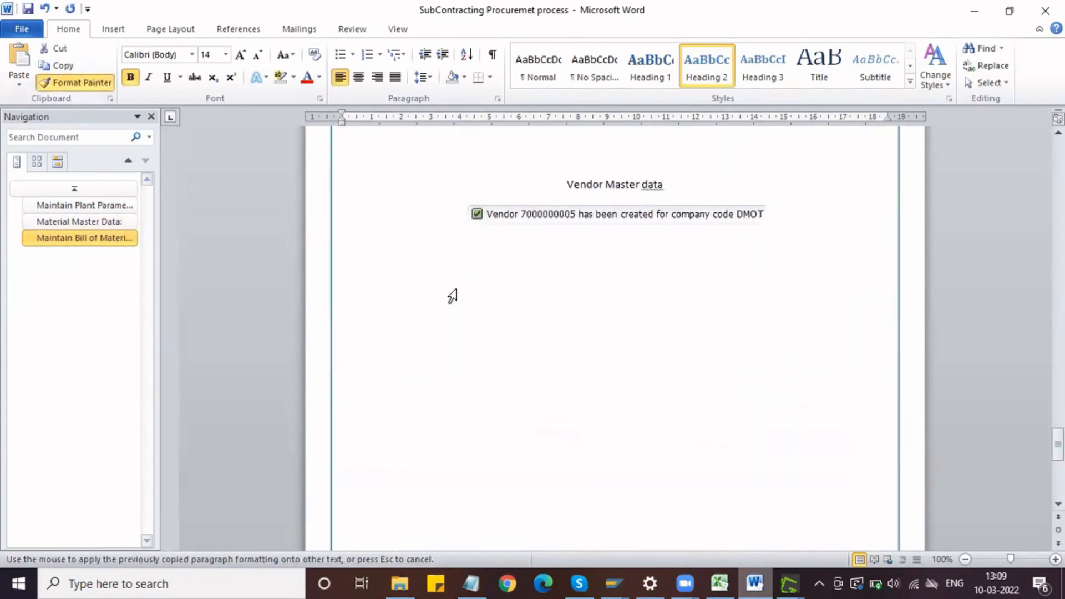
drag(666, 203, 572, 203)
click(513, 207)
key(Return)
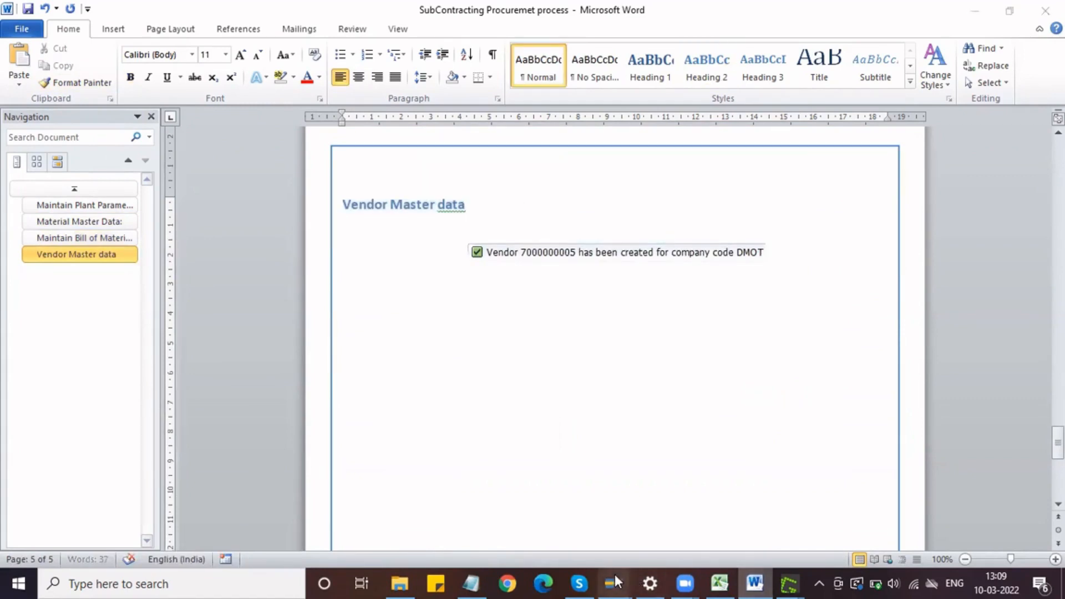
Step: Switch to SAP, open Display Vendor for the newly created subcontracting vendor and show its address data
mouse_move(615, 574)
click(623, 504)
click(102, 42)
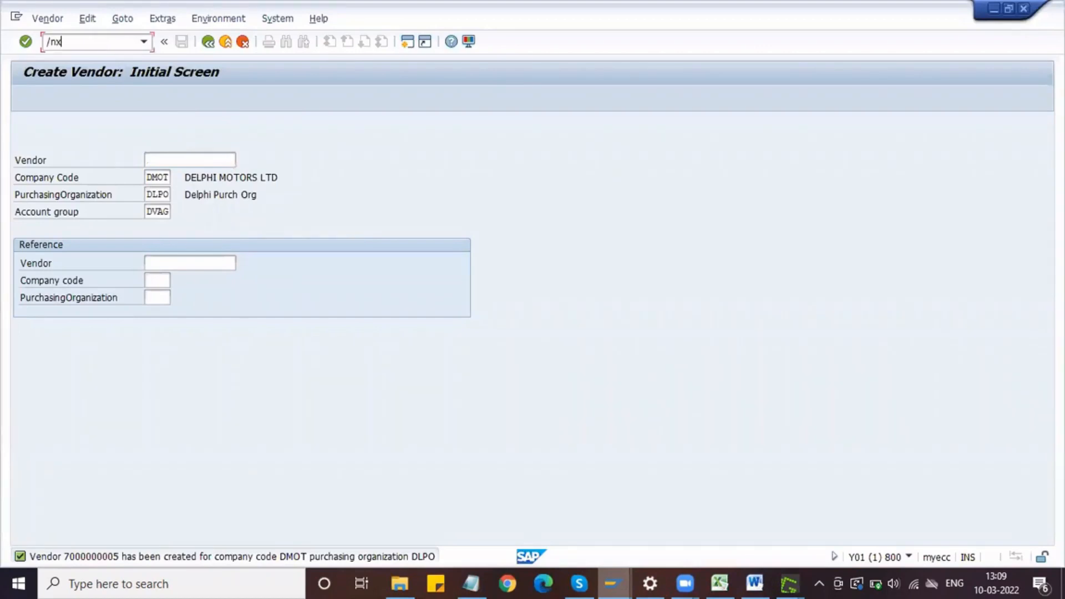
key(Return)
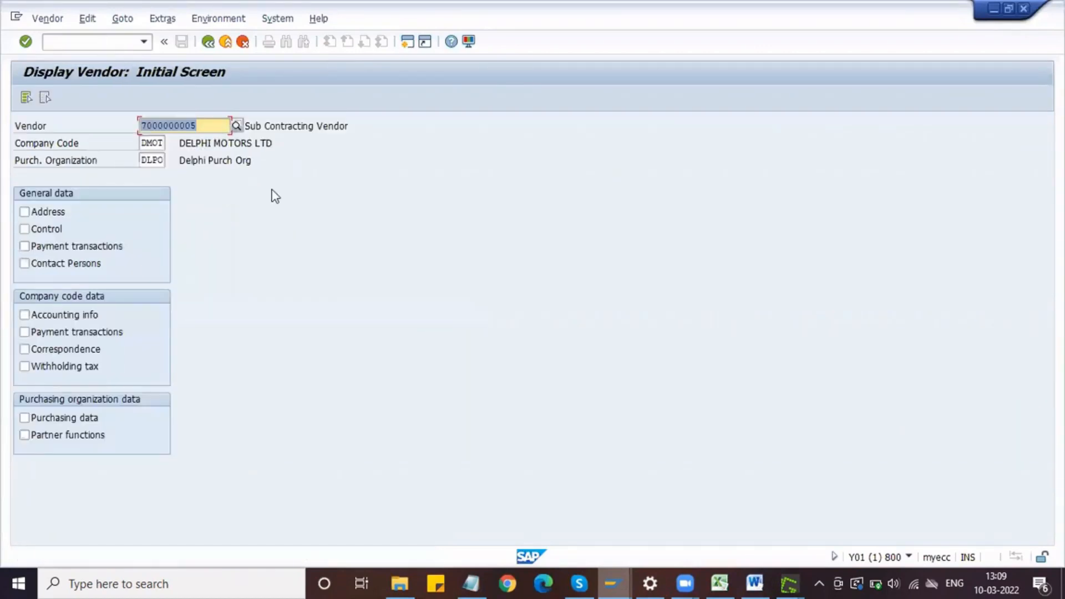
click(50, 212)
key(Return)
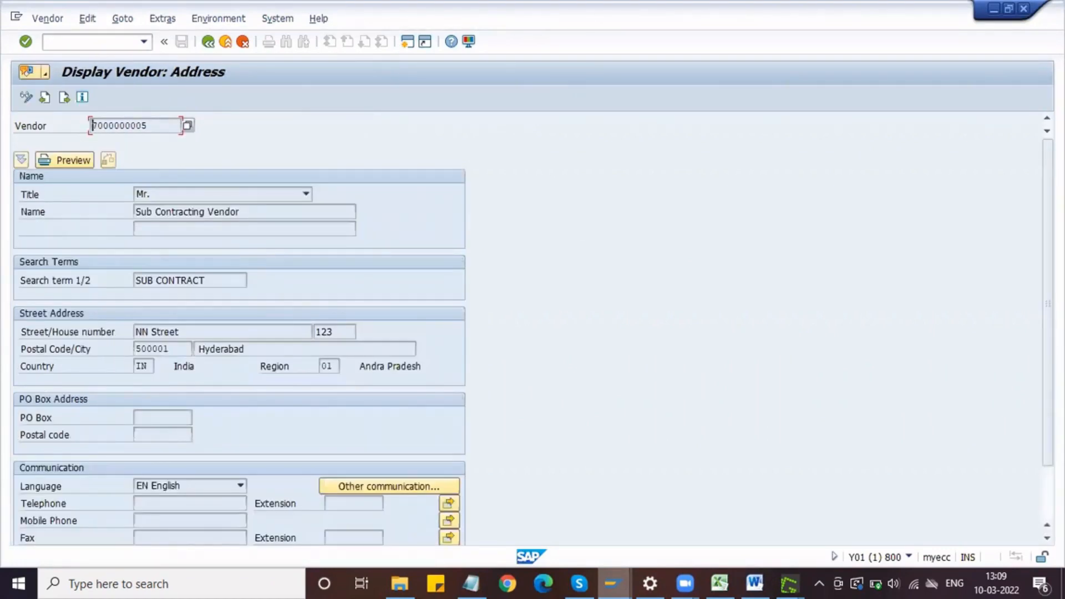
Step: Capture the Display Vendor: Address screen down to the street address and paste it under the Vendor Master data heading in Word
key(Print)
drag(5, 27, 487, 382)
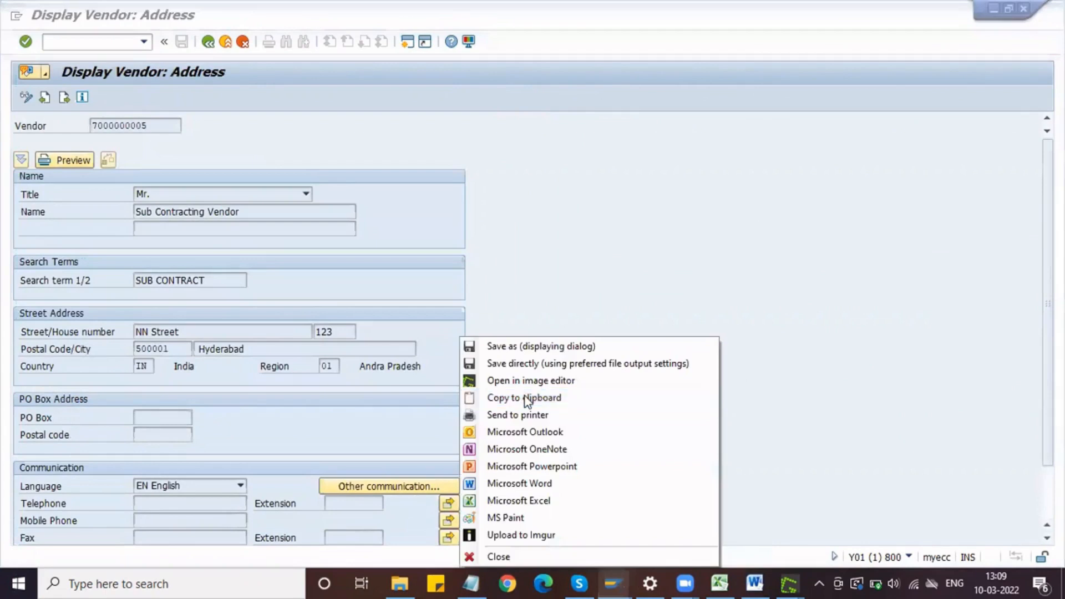
click(525, 398)
click(755, 582)
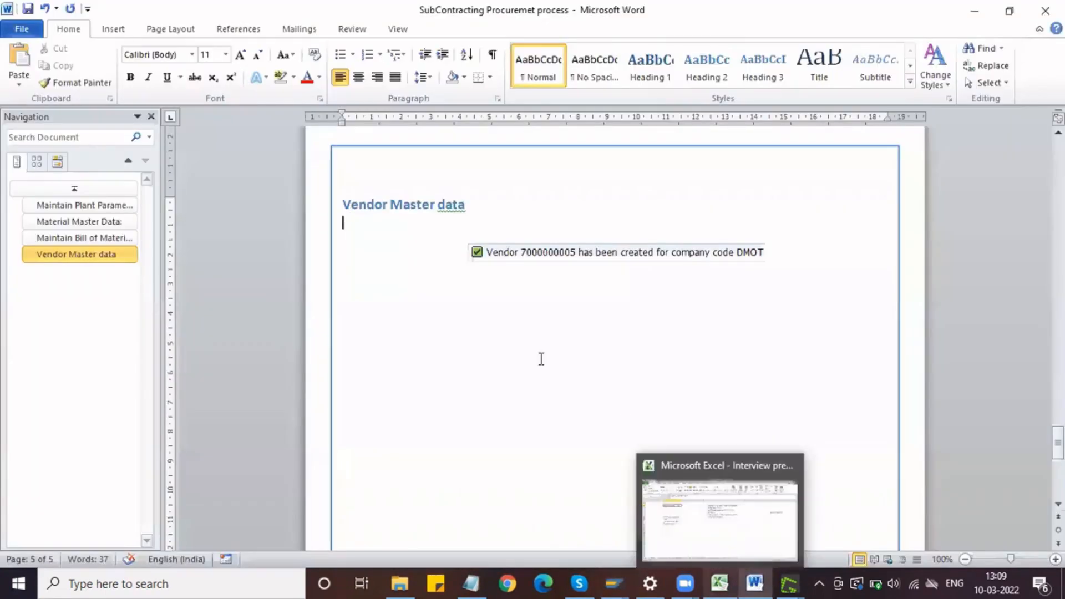
key(ctrl+v)
Step: Shrink the pasted vendor address screenshot to about three quarters of its size and centre it on the page
click(537, 290)
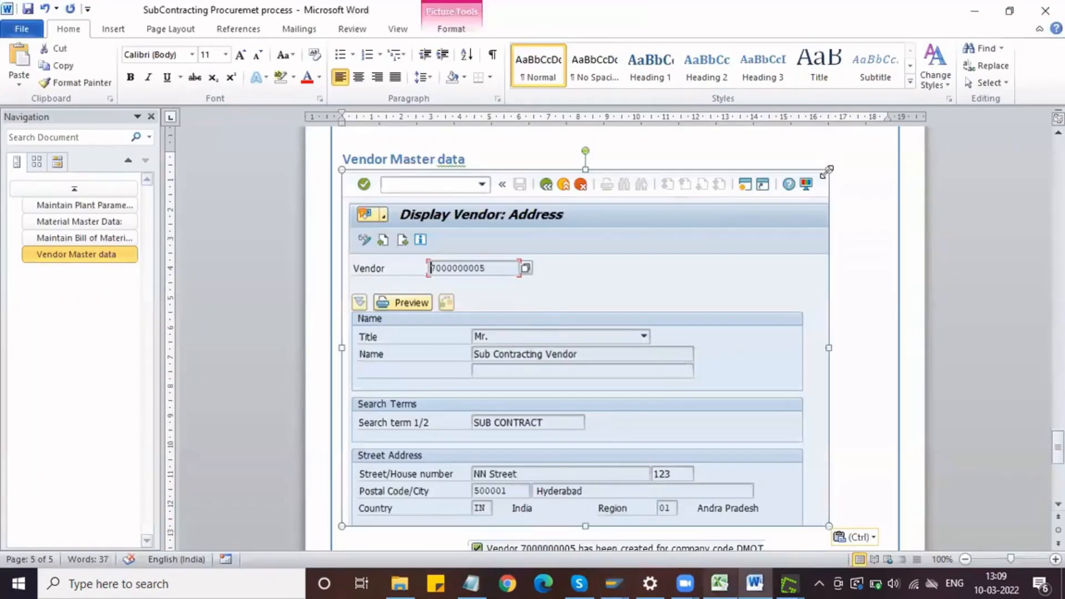
drag(829, 169, 704, 268)
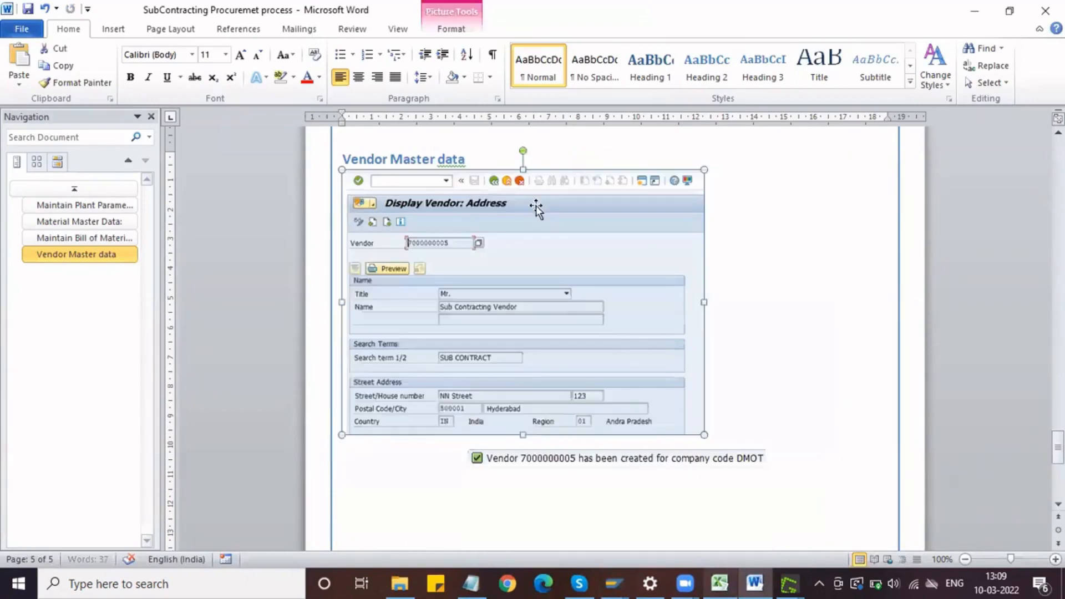
click(358, 78)
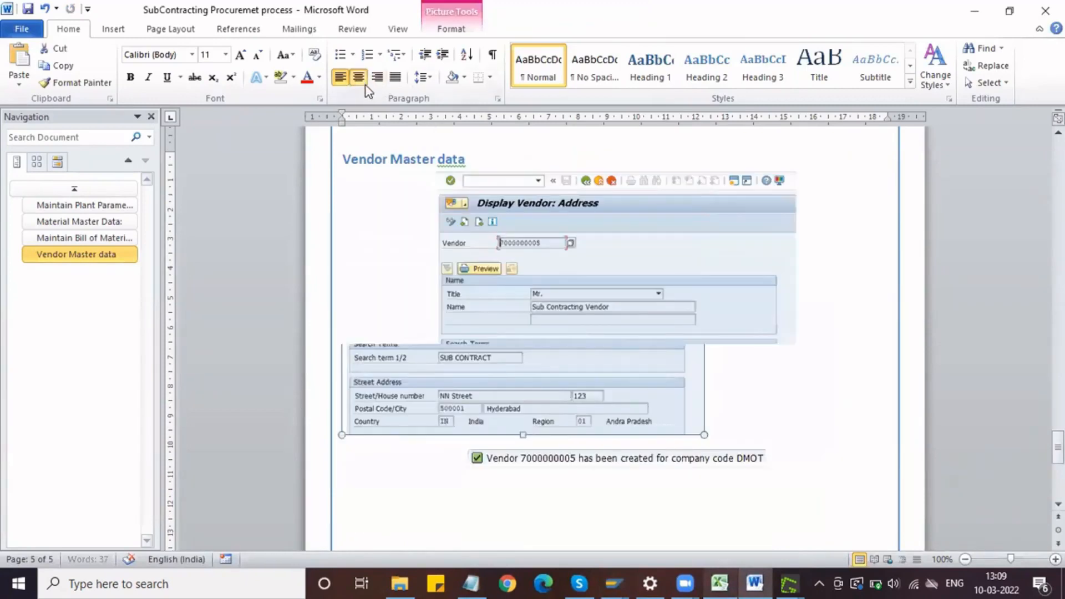
Step: Insert an empty line between the Vendor Master data heading and the address screenshot, and save the document
click(484, 161)
key(Return)
key(ctrl+s)
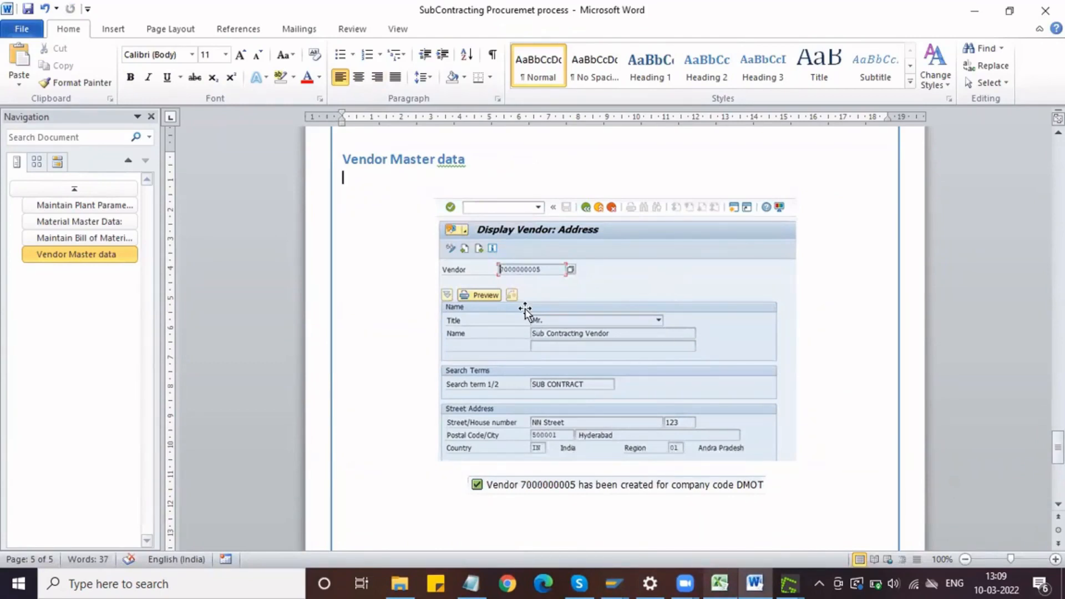
Step: Start a new line below the vendor creation message at the end of the Vendor Master data section
scroll(525, 310, up, 15)
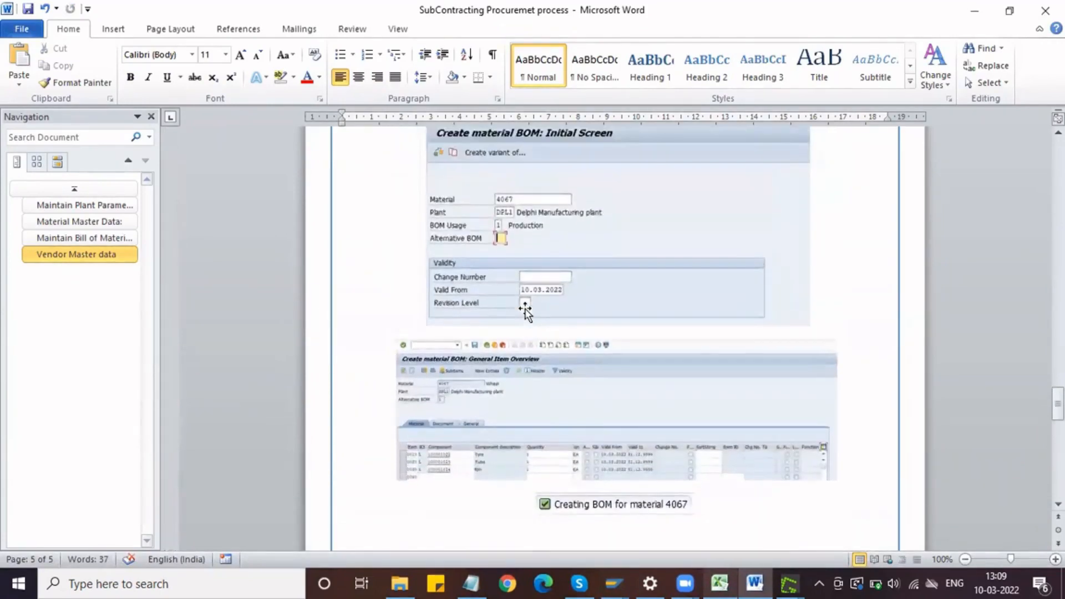
scroll(527, 308, down, 7)
scroll(526, 310, down, 13)
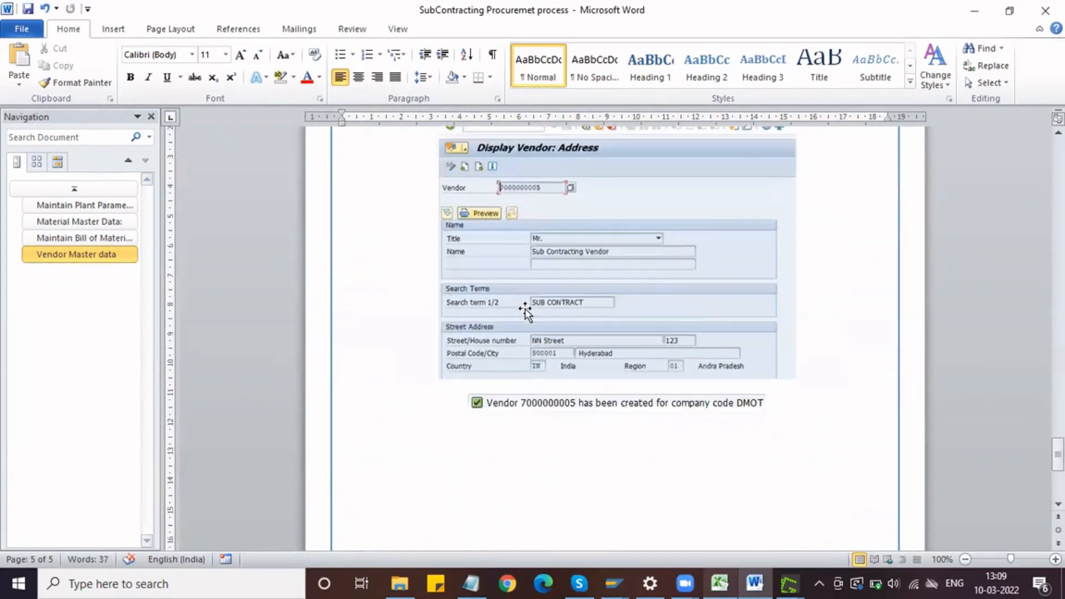
scroll(526, 309, down, 3)
click(774, 333)
key(Return)
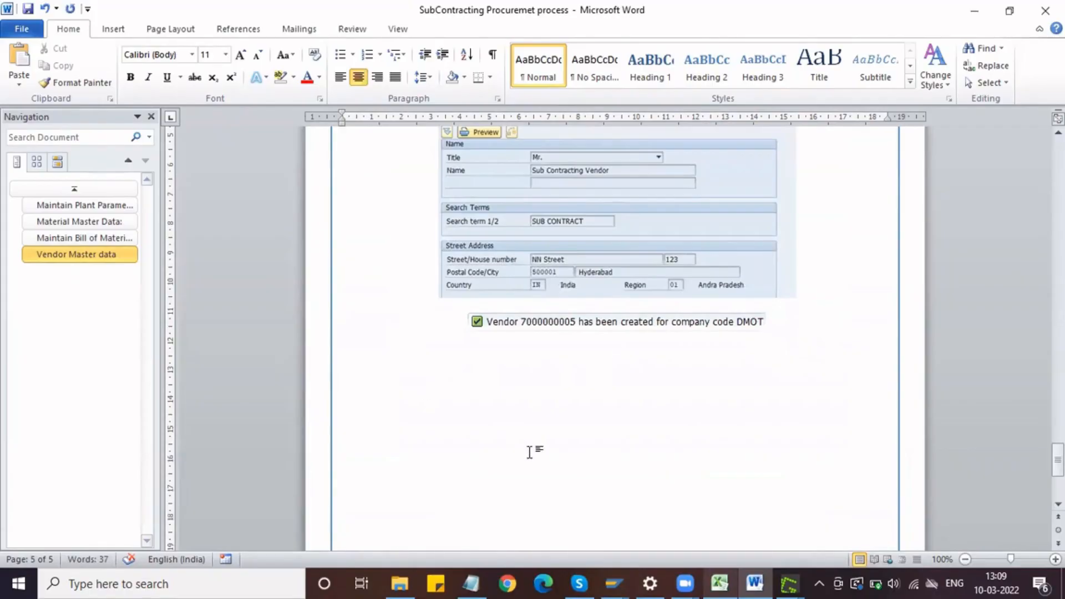